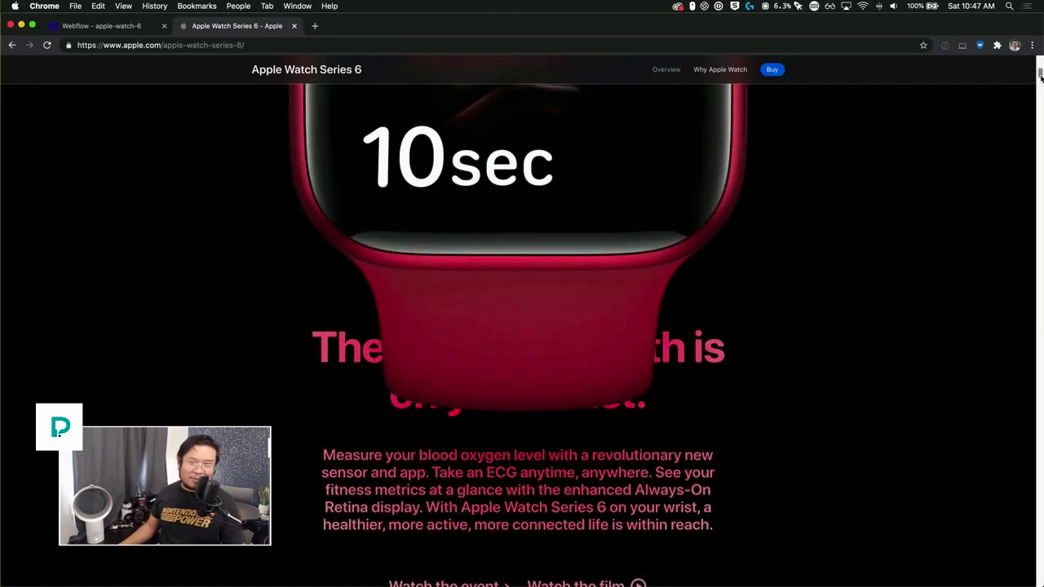
pyautogui.moveTo(1039, 76); pyautogui.dragTo(1033, 93)
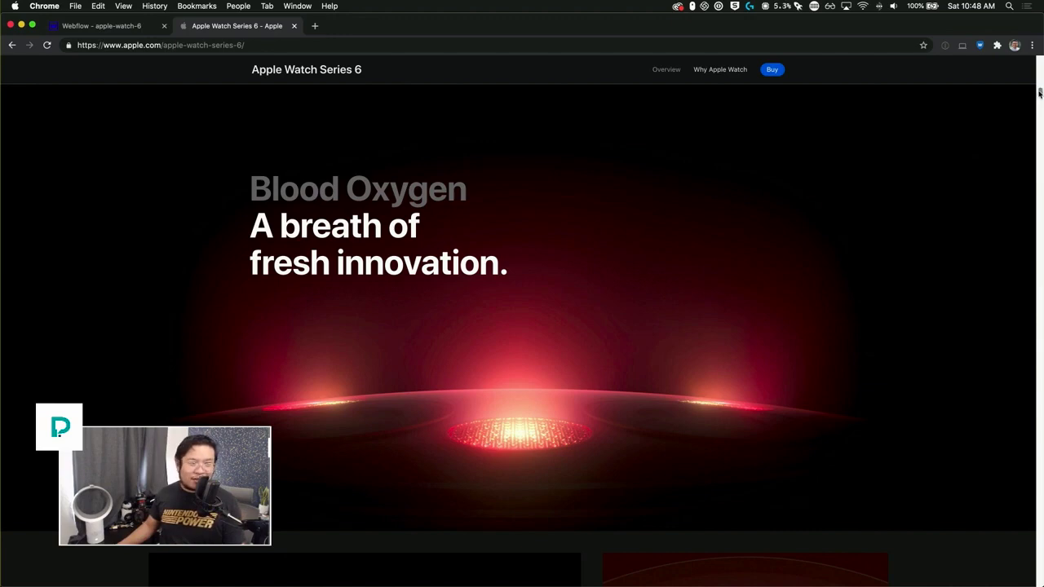
pyautogui.moveTo(1039, 94); pyautogui.dragTo(1010, 201)
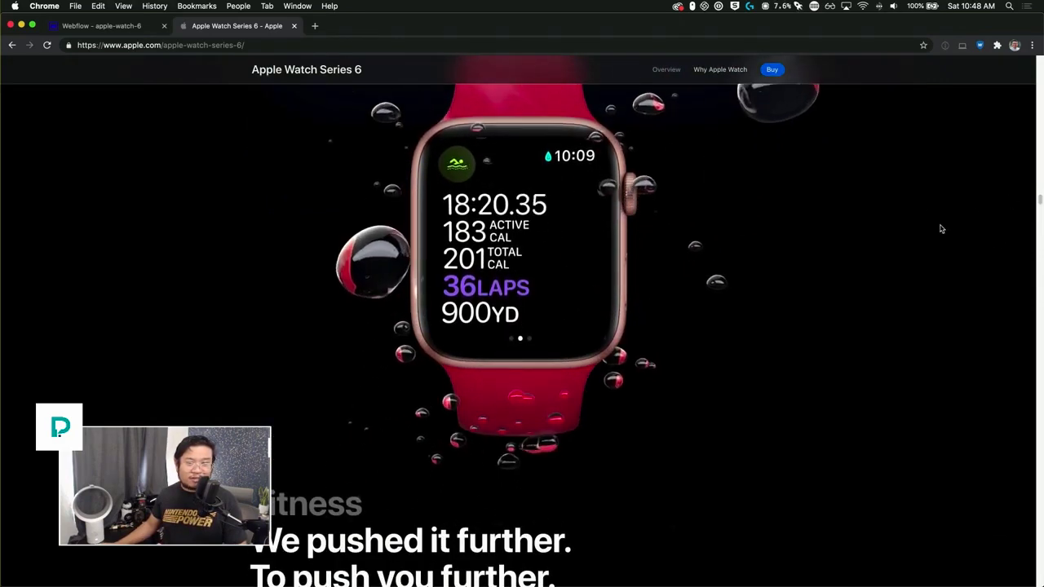
pyautogui.moveTo(1039, 200); pyautogui.dragTo(1032, 127)
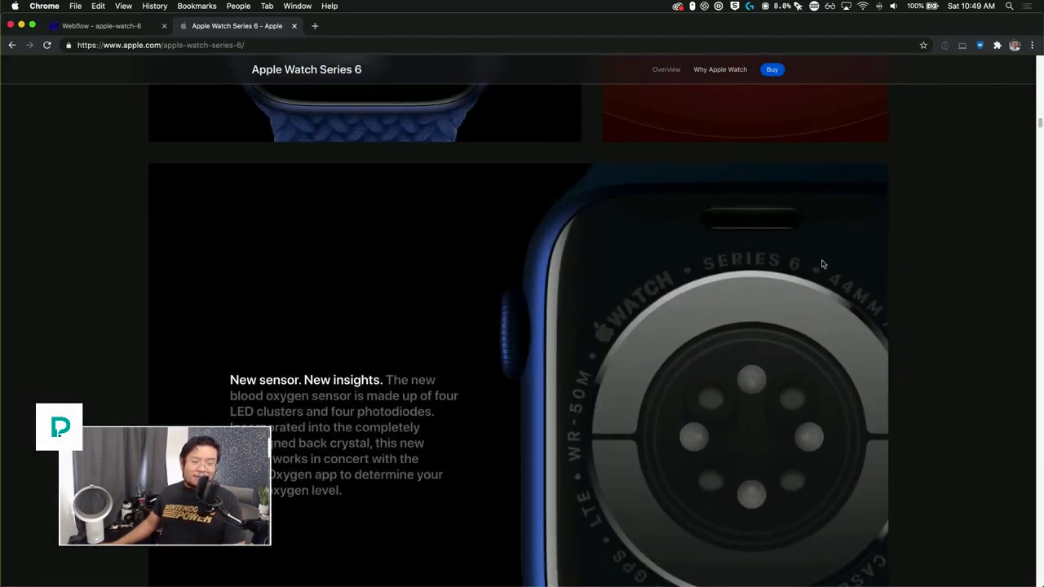
pyautogui.click(109, 34)
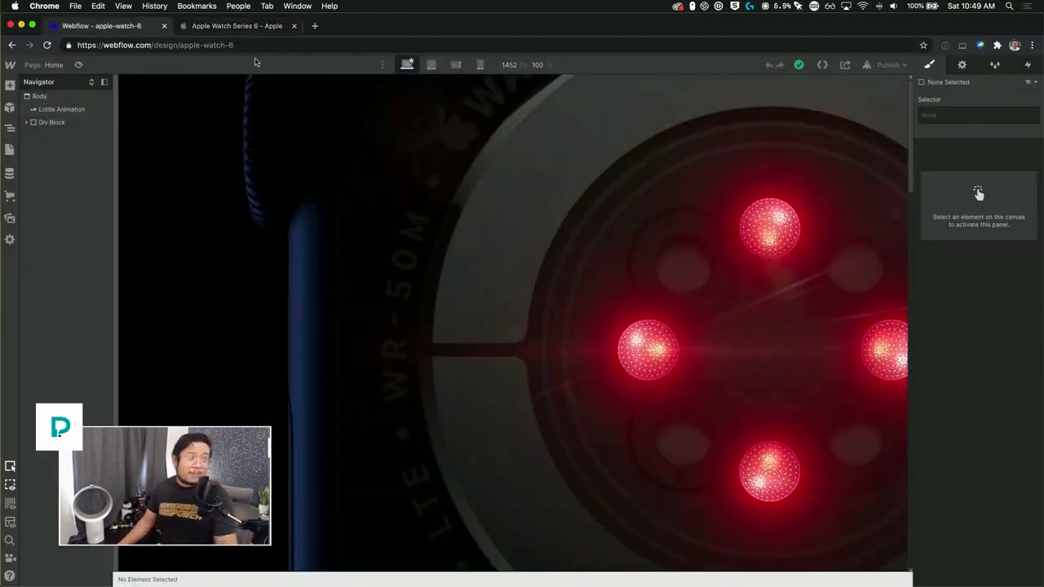
pyautogui.click(249, 28)
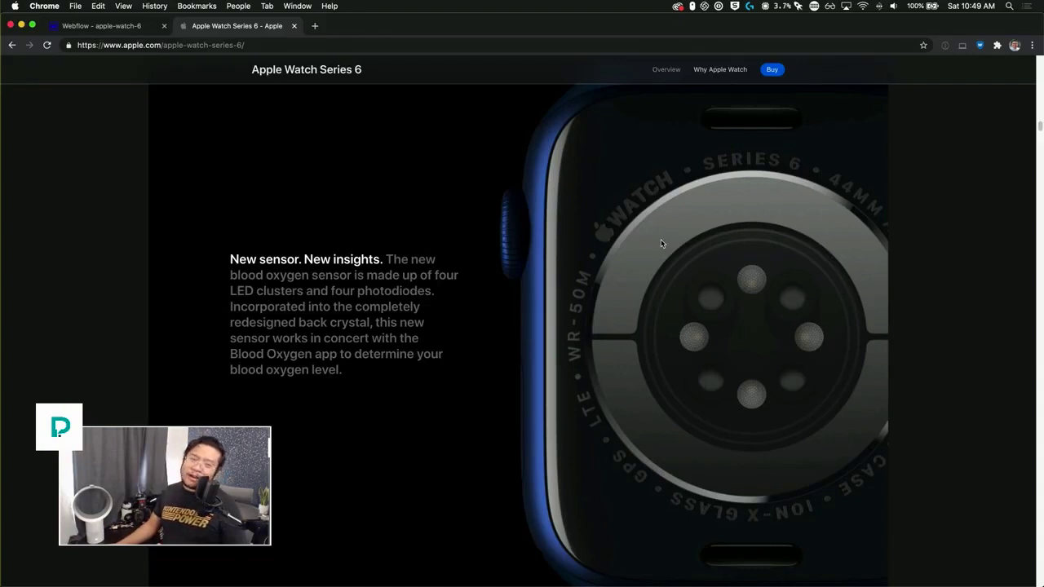
pyautogui.scroll(-5, 661, 243)
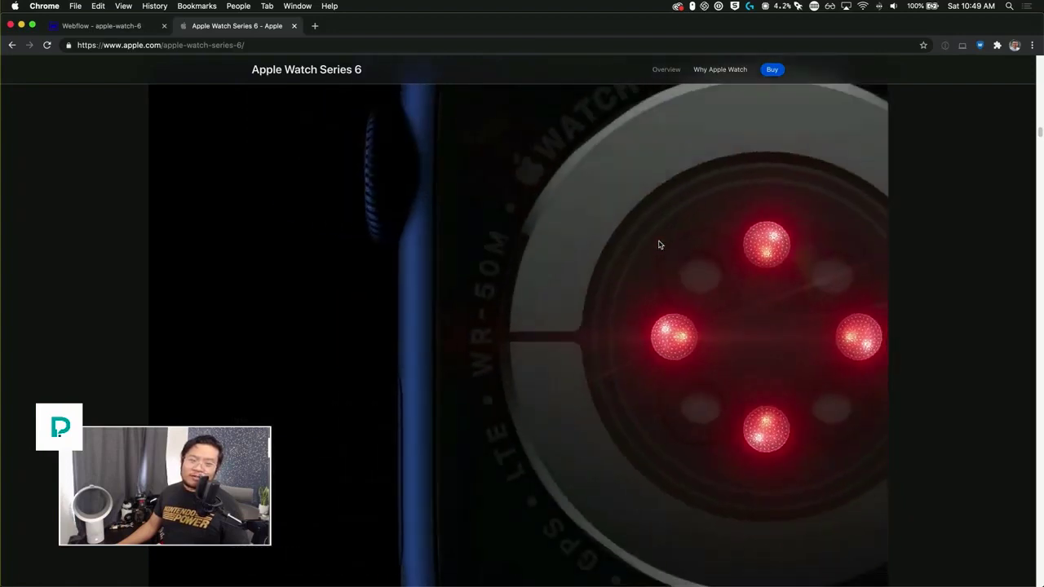
pyautogui.scroll(3, 658, 240)
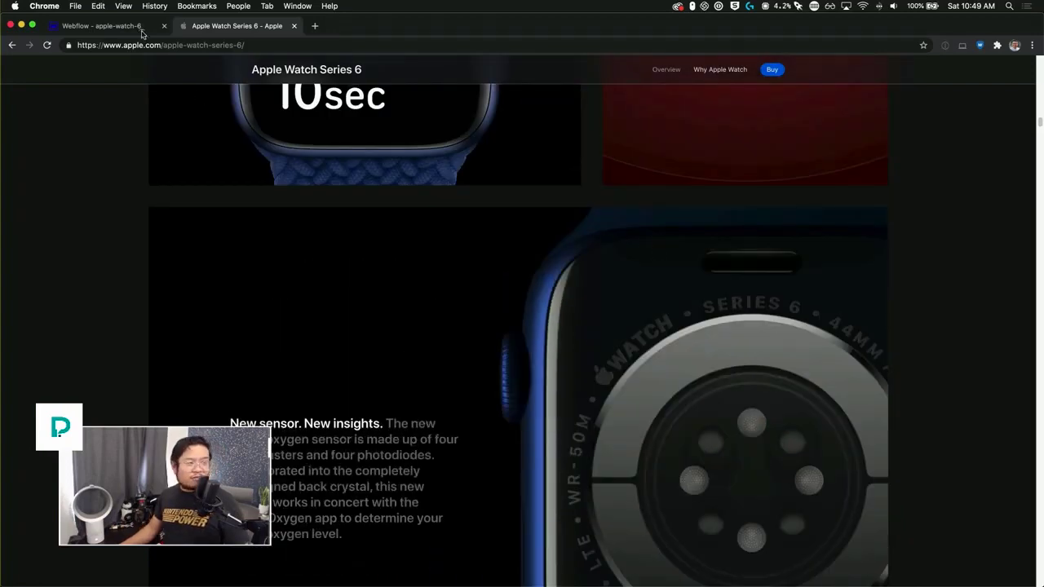
# Switch to the Webflow project, preview the Home page briefly, and look over the Lottie animation in the designer
pyautogui.click(136, 26)
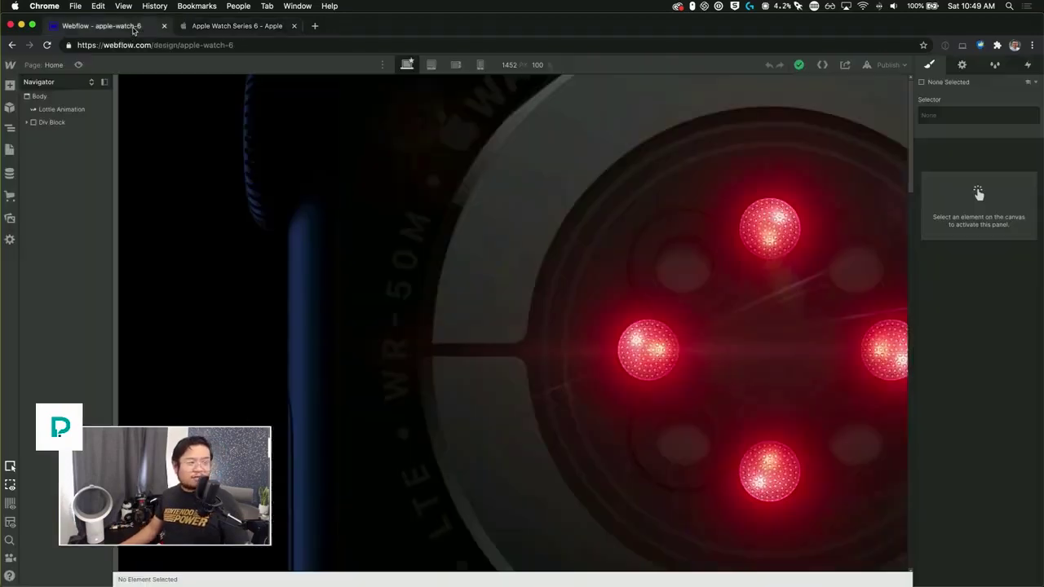
pyautogui.click(80, 64)
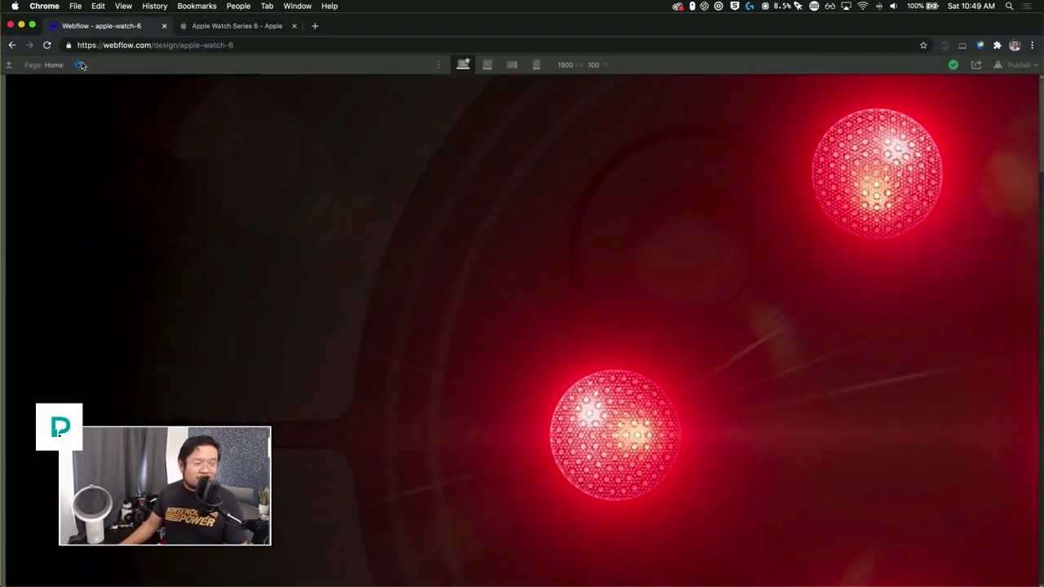
pyautogui.click(82, 65)
pyautogui.click(72, 115)
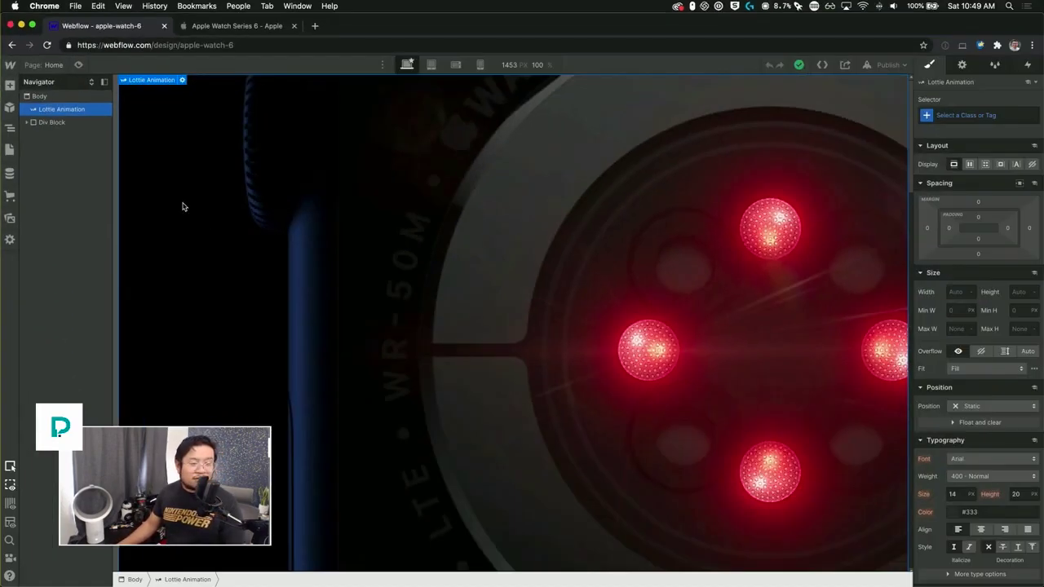
pyautogui.scroll(-5, 338, 214)
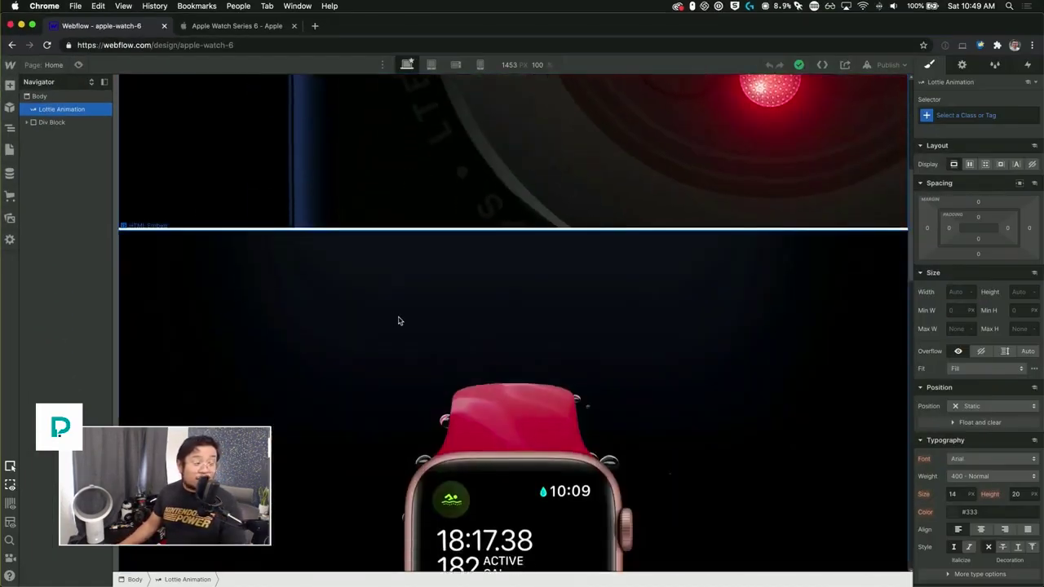
# Inspect the first HTML Embed's custom code, following the MP4 source URL to its end, and close it unchanged
pyautogui.click(399, 321)
pyautogui.doubleClick(399, 321)
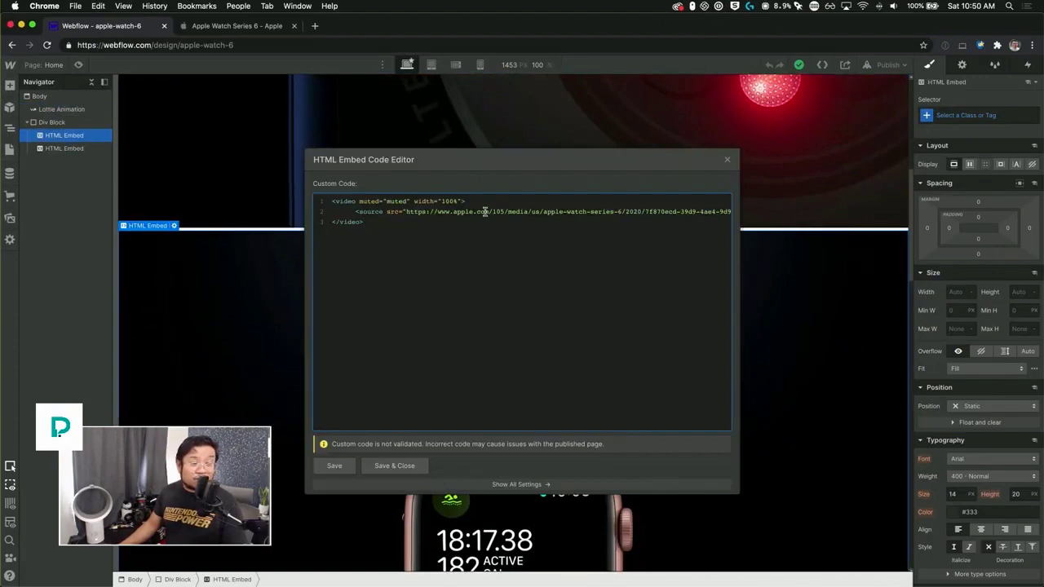
pyautogui.moveTo(484, 211); pyautogui.dragTo(752, 211)
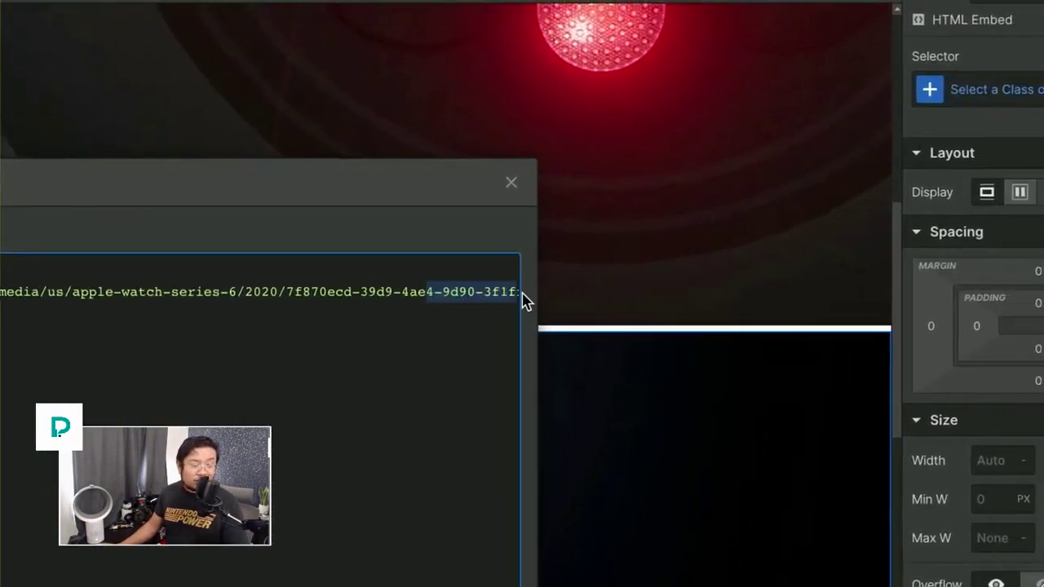
pyautogui.moveTo(523, 294); pyautogui.dragTo(248, 290)
pyautogui.click(369, 291)
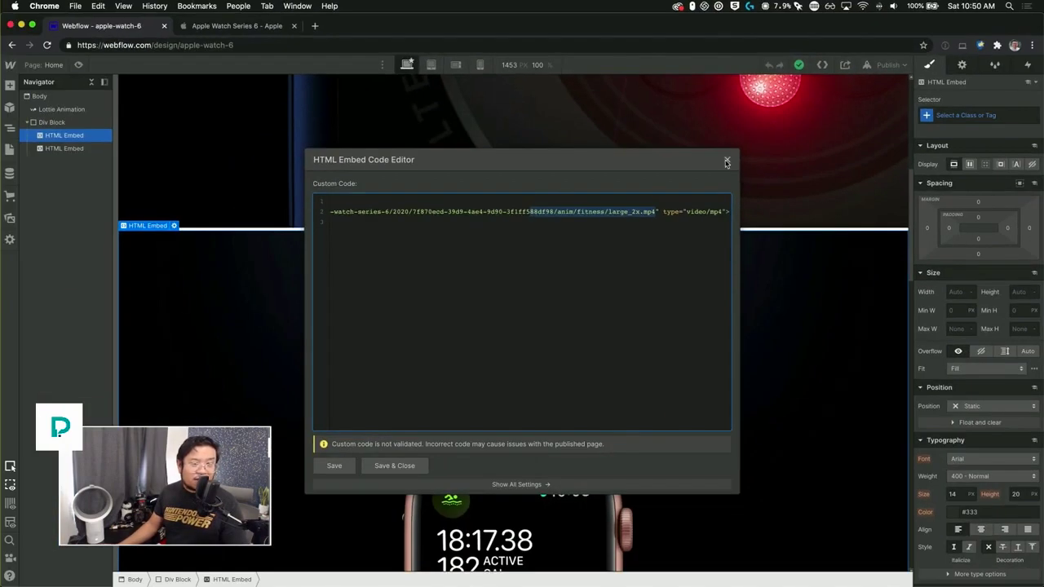
pyautogui.click(726, 163)
# Look over the second HTML Embed video showing the running workout, further down the page
pyautogui.scroll(-5, 635, 354)
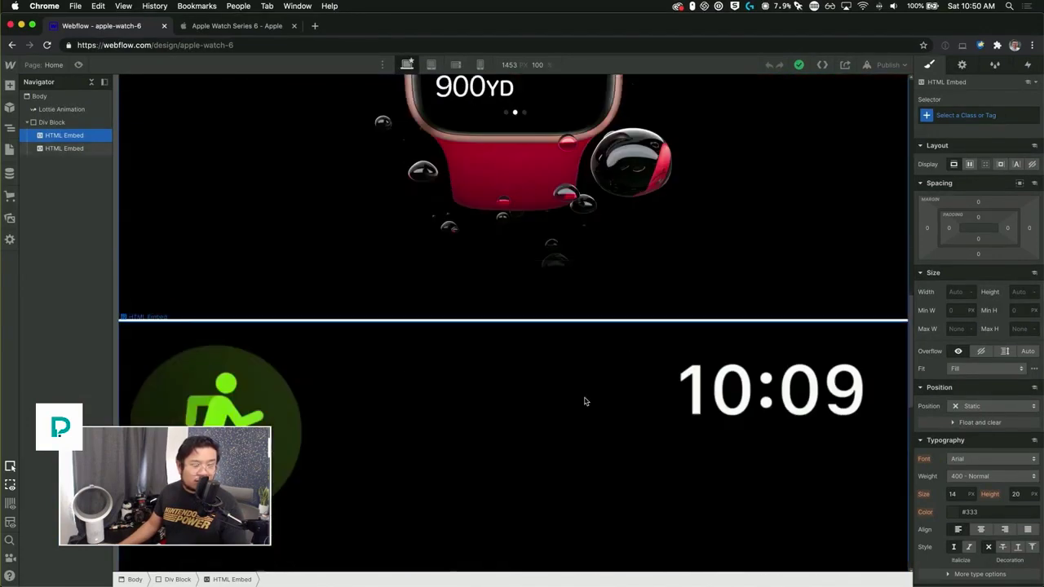
pyautogui.click(585, 401)
pyautogui.scroll(-4, 584, 401)
pyautogui.scroll(4, 585, 401)
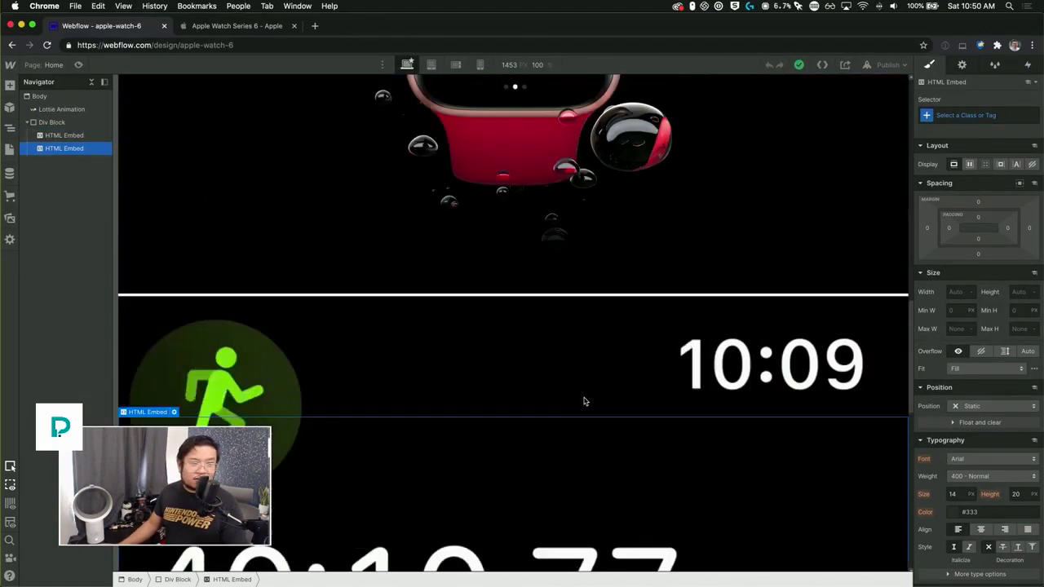
pyautogui.scroll(10, 584, 401)
# Review the Home page settings, reading through the custom code before the </body> tag, and return to the canvas
pyautogui.click(43, 67)
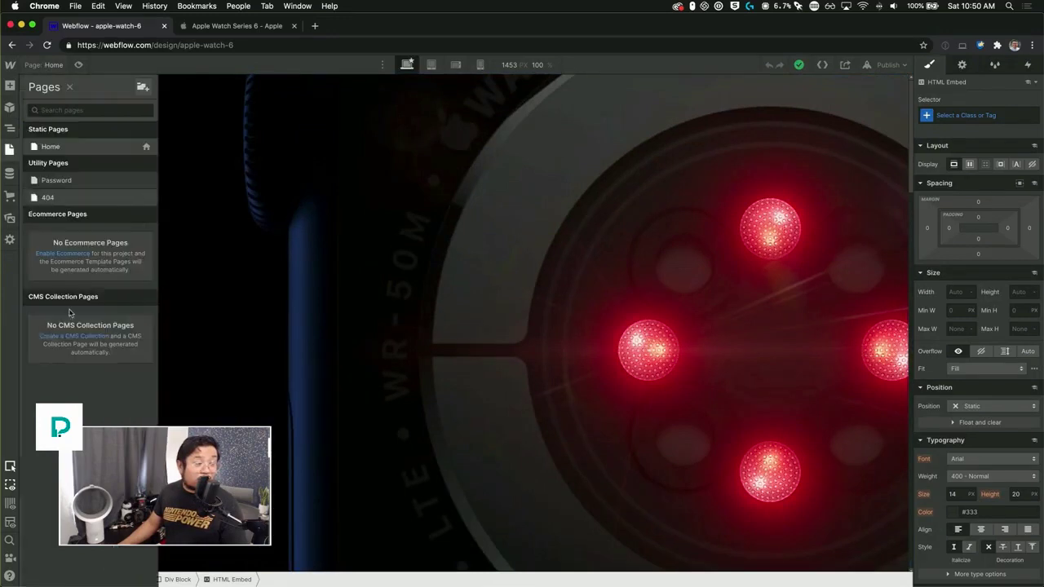
pyautogui.click(145, 146)
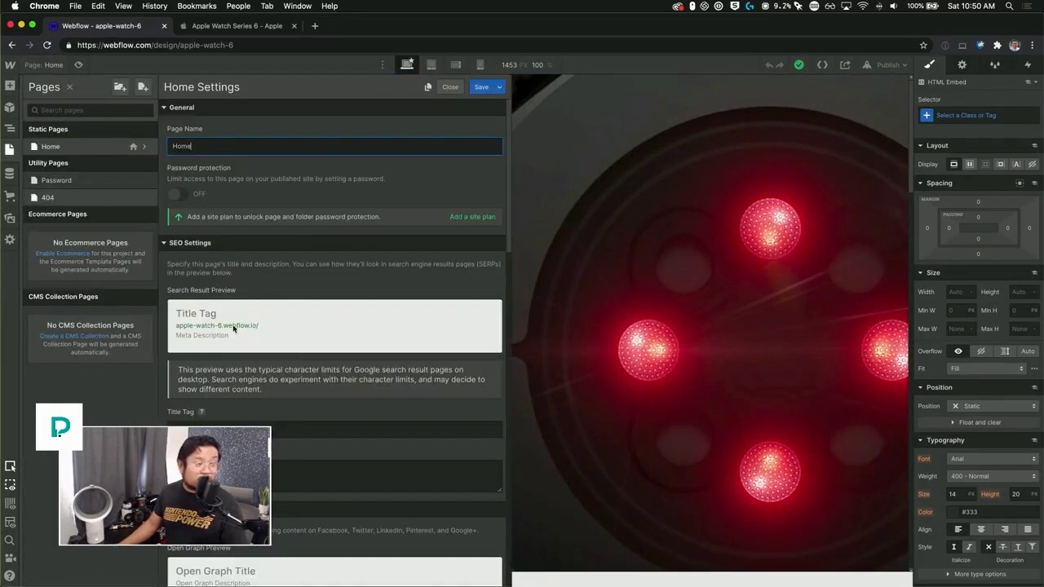
pyautogui.scroll(-15, 394, 376)
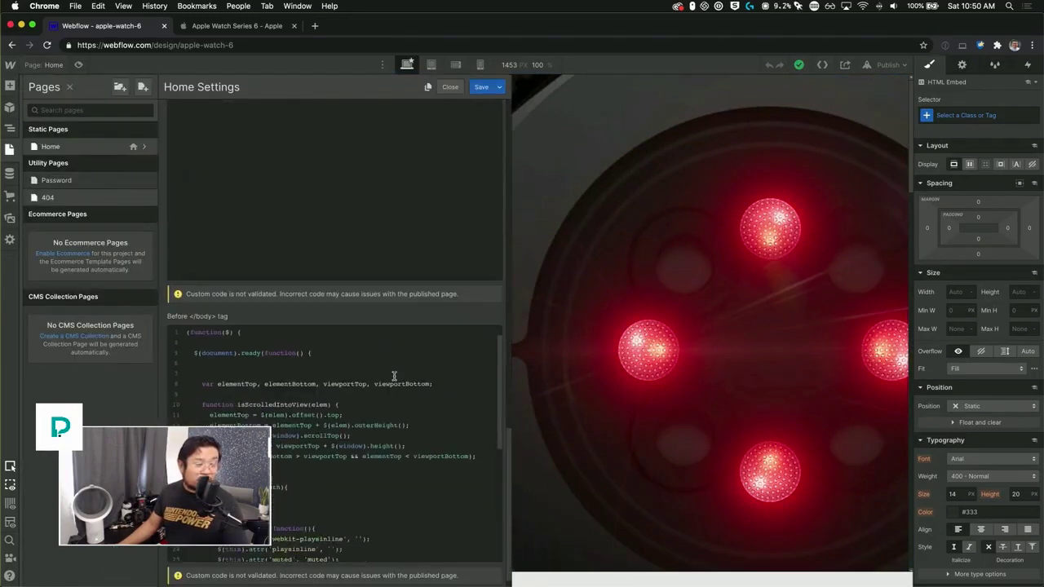
pyautogui.scroll(-8, 394, 375)
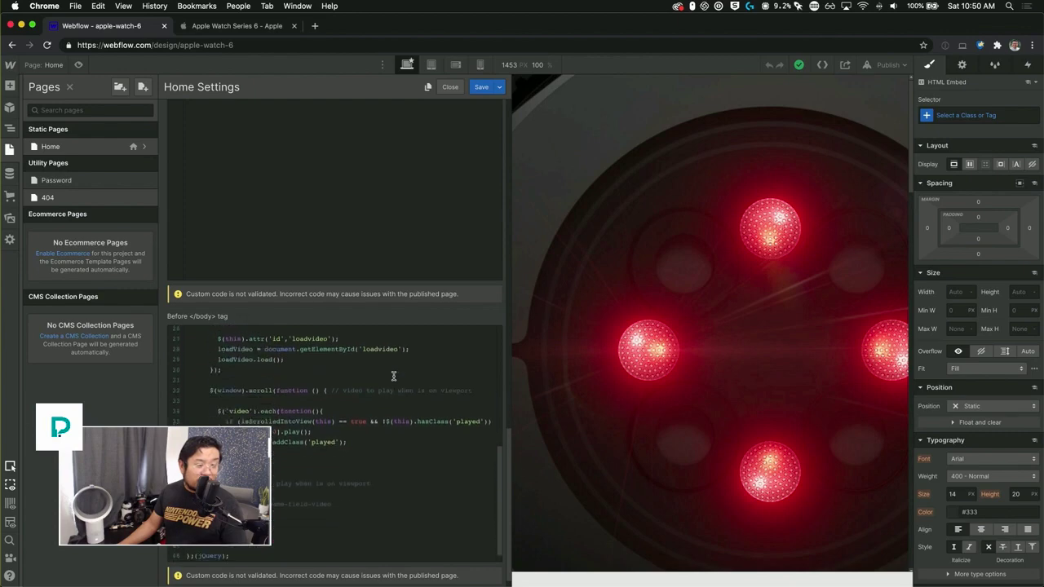
pyautogui.scroll(-1, 393, 375)
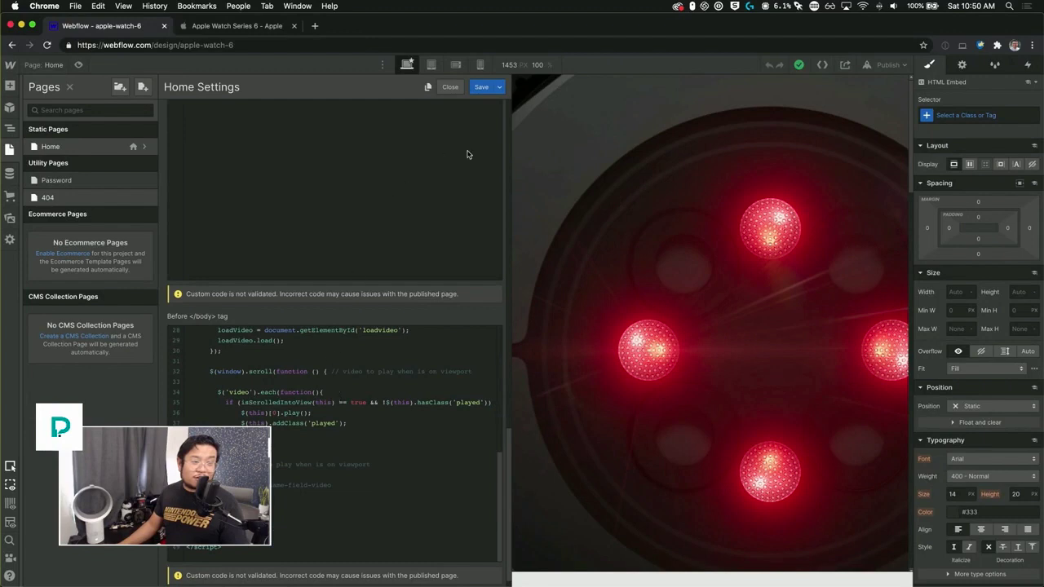
pyautogui.click(628, 170)
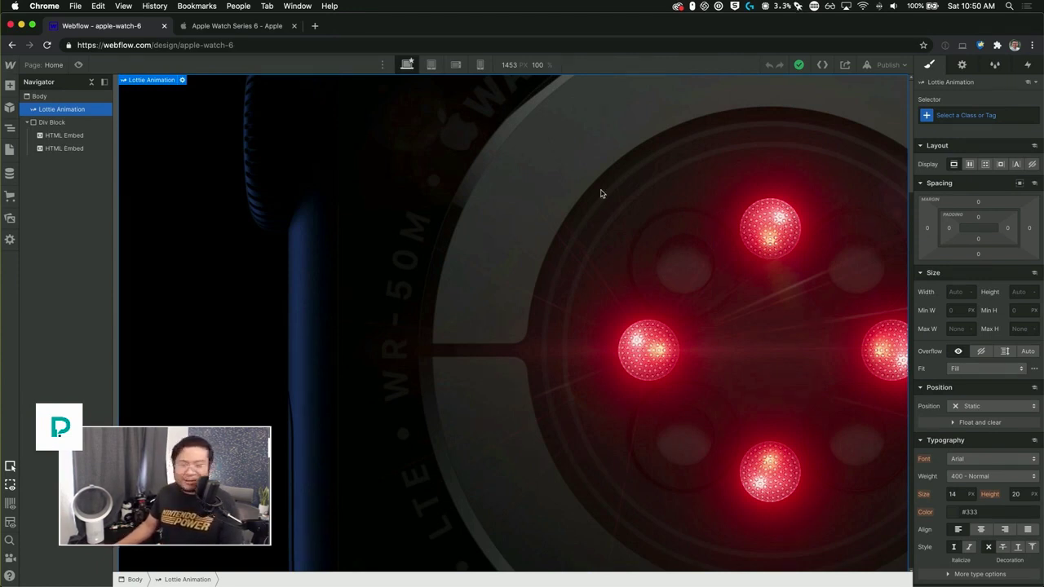
pyautogui.click(53, 65)
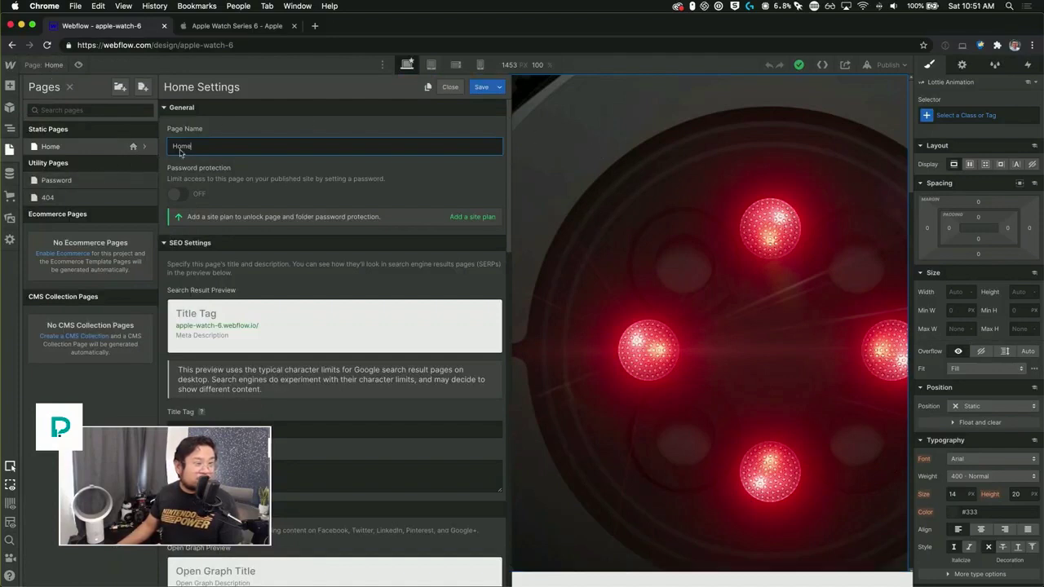
pyautogui.click(680, 197)
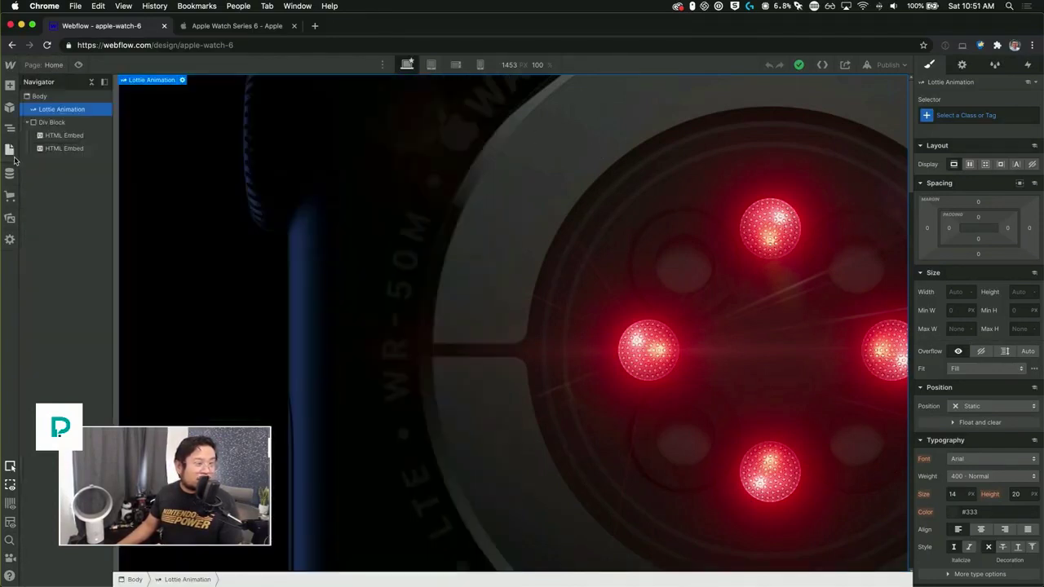
# Reload the designer and add a Section element to the Body, above the Lottie animation
pyautogui.click(51, 98)
pyautogui.press('super+r')
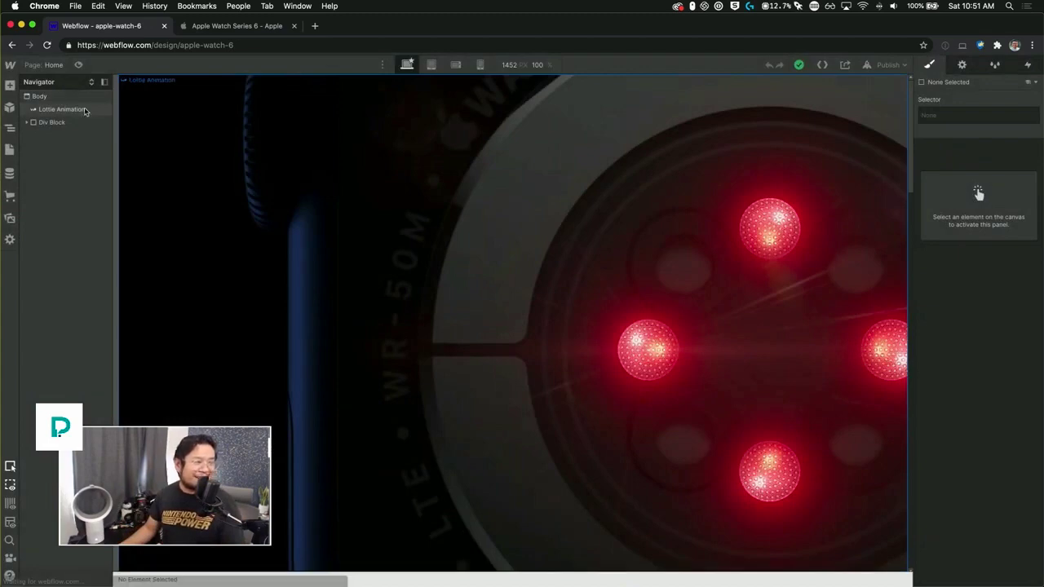
pyautogui.click(71, 97)
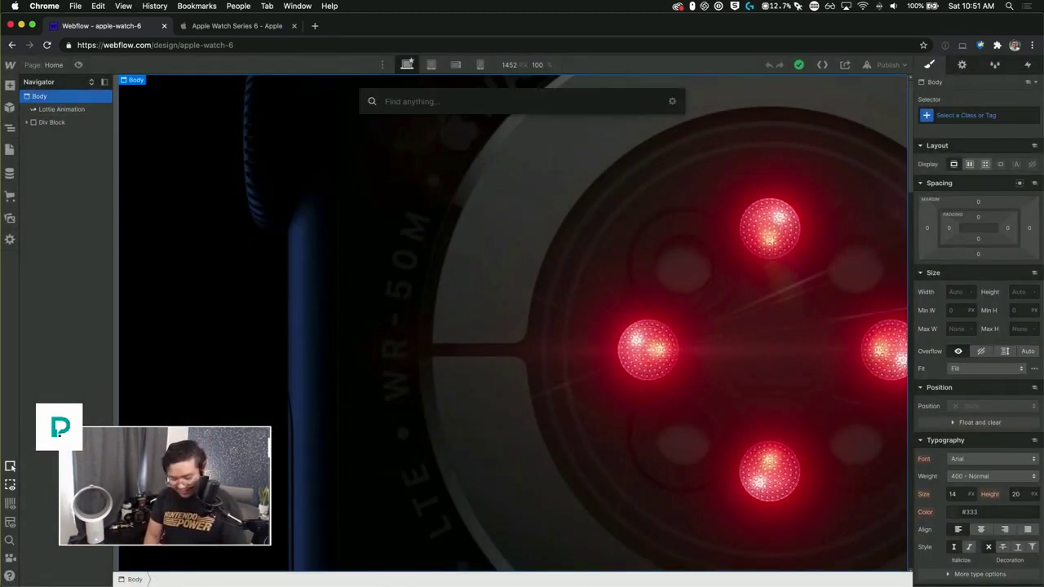
pyautogui.write('section')
pyautogui.press('Return')
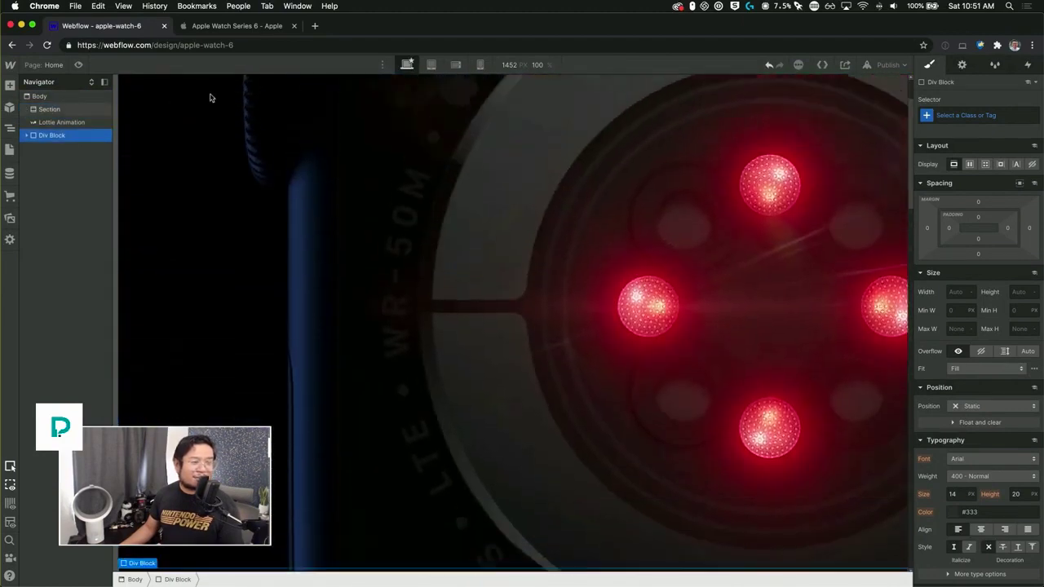
# Examine on Apple's page how the "New sensor. New insights." section behaves as the watch-back animation plays through scrolling
pyautogui.click(217, 27)
pyautogui.scroll(-5, 422, 379)
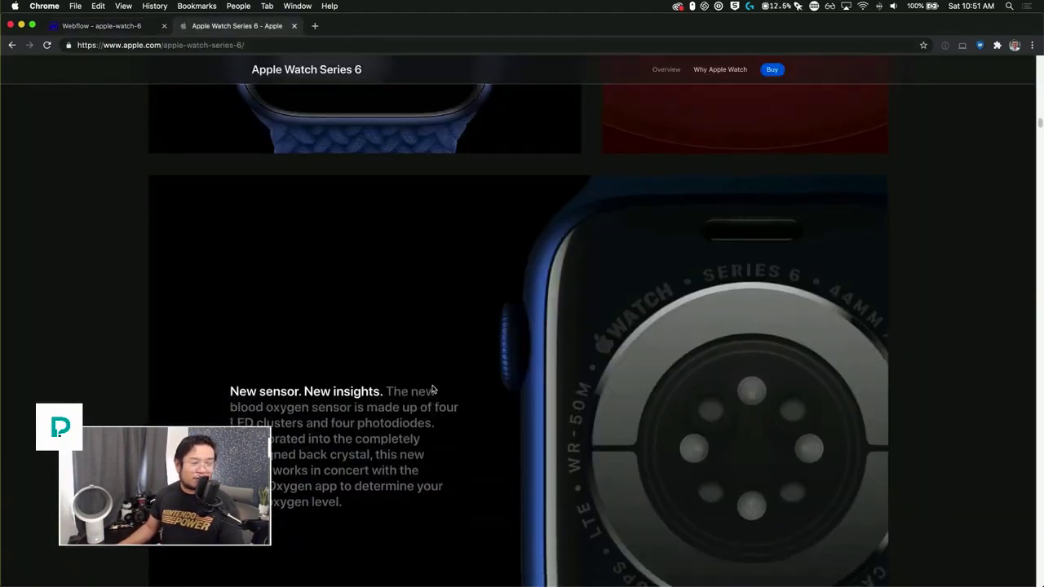
pyautogui.scroll(-2, 432, 388)
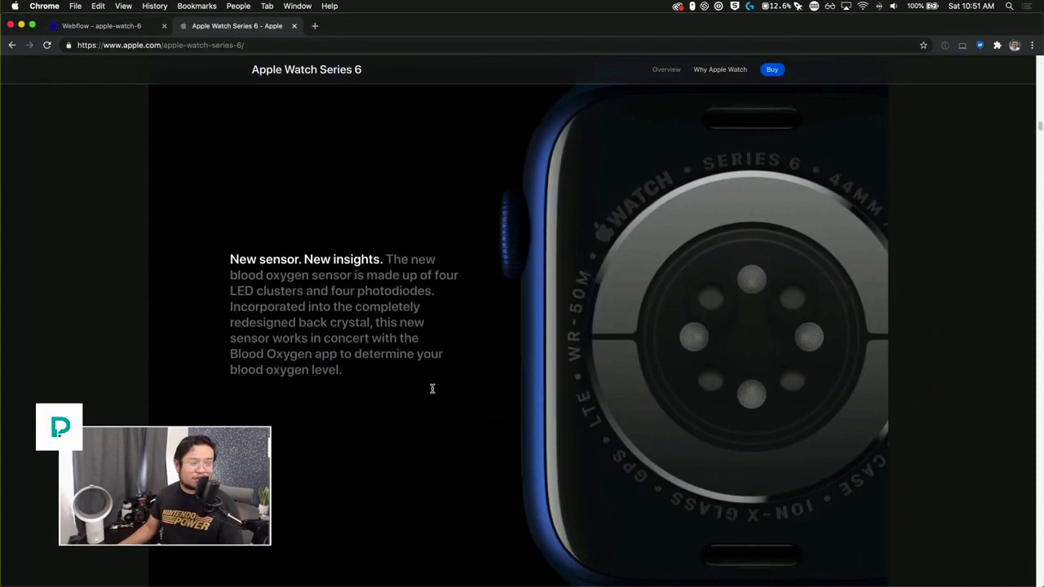
pyautogui.scroll(-3, 432, 392)
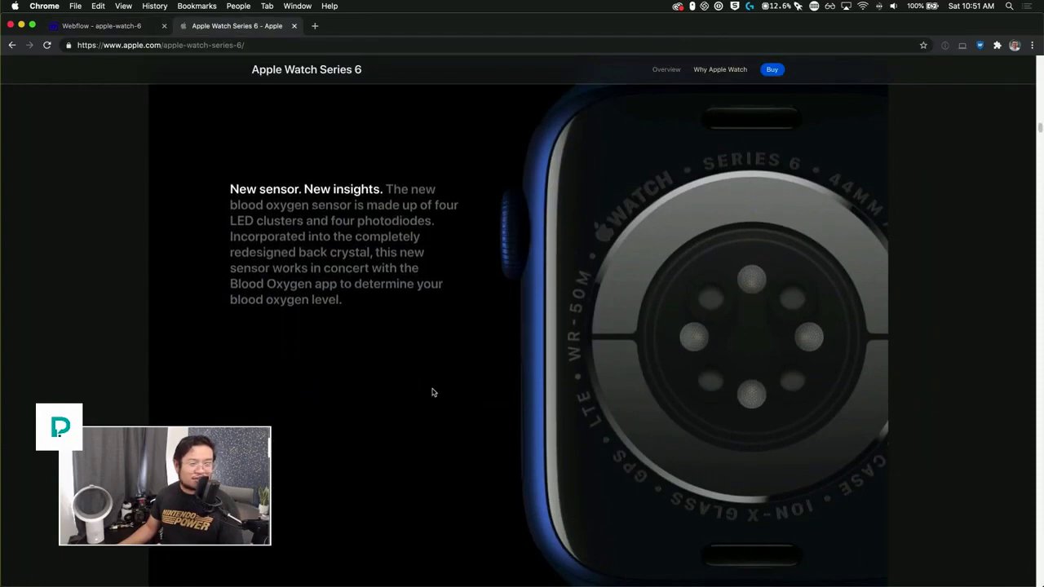
pyautogui.scroll(-3, 432, 393)
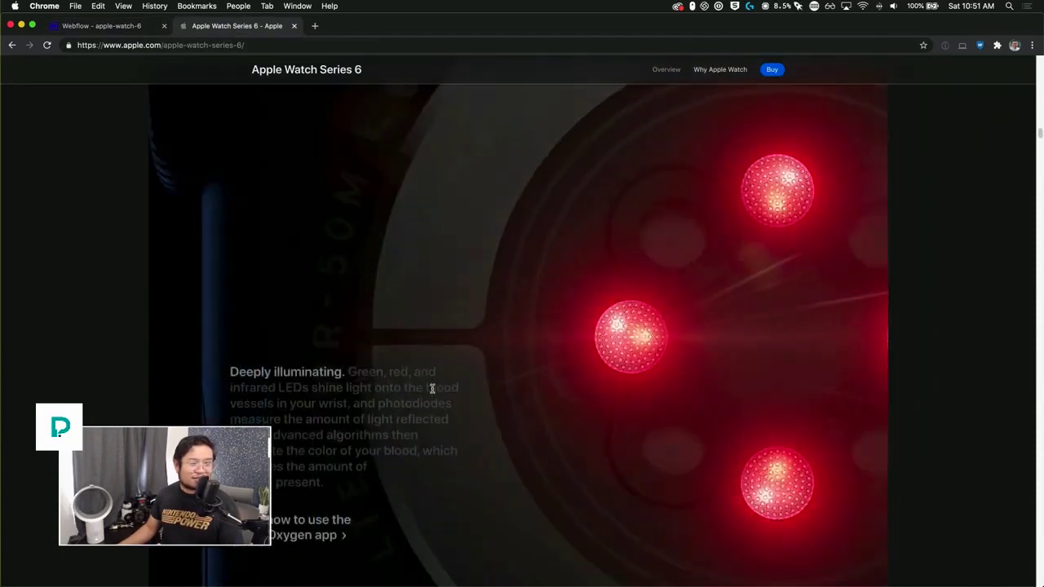
pyautogui.scroll(5, 432, 388)
pyautogui.scroll(3, 432, 388)
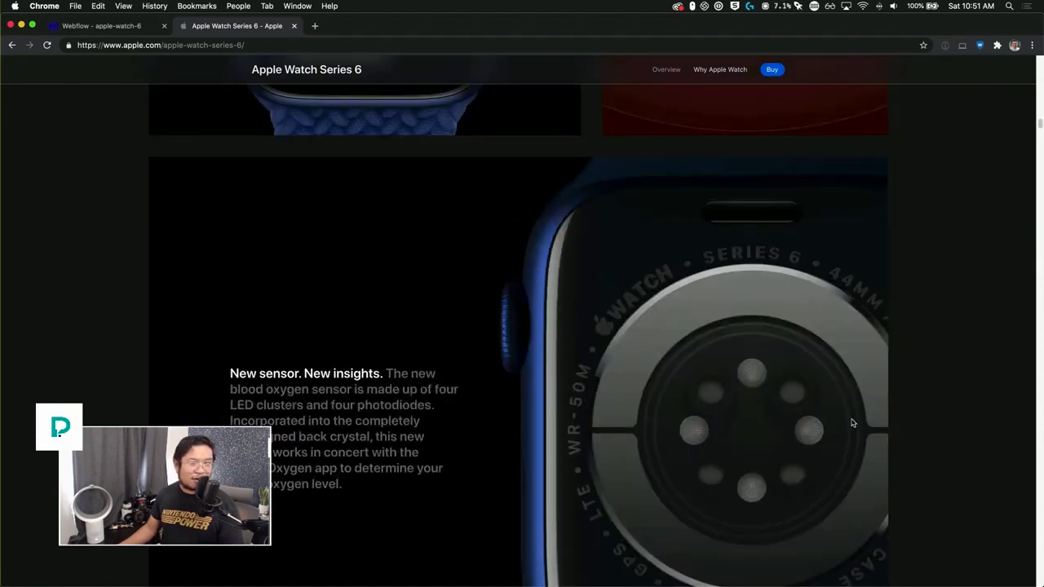
# Return to the Webflow project and set the new Section's background color to black (#000000)
pyautogui.click(129, 30)
pyautogui.click(258, 104)
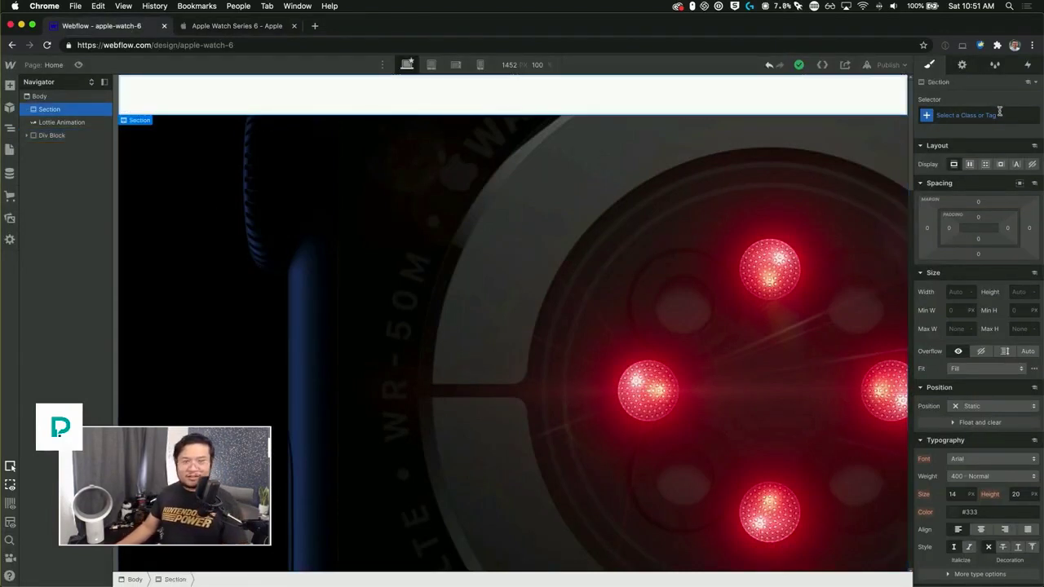
pyautogui.scroll(-8, 995, 450)
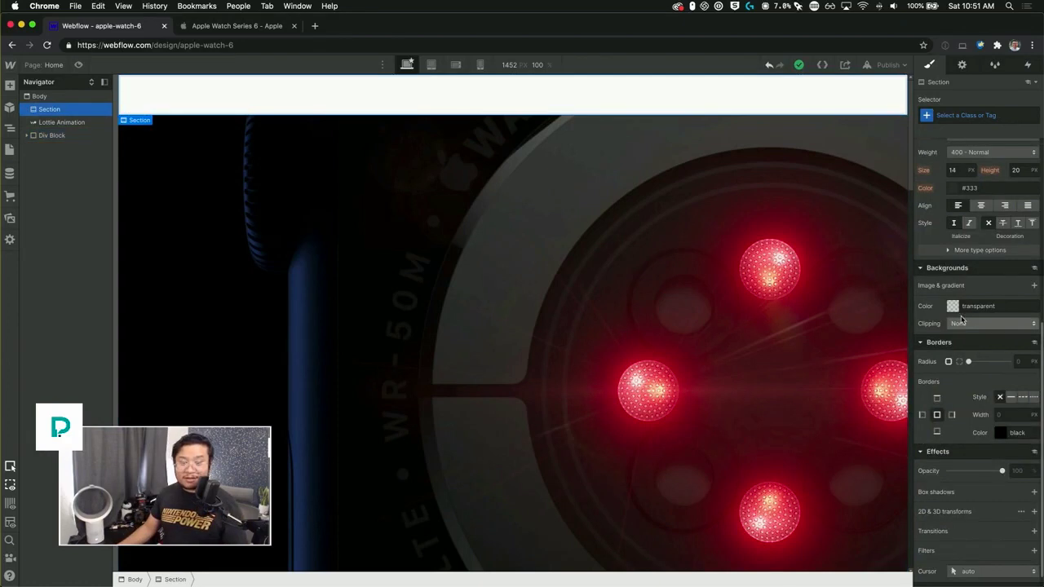
pyautogui.click(951, 307)
pyautogui.moveTo(935, 382); pyautogui.dragTo(870, 429)
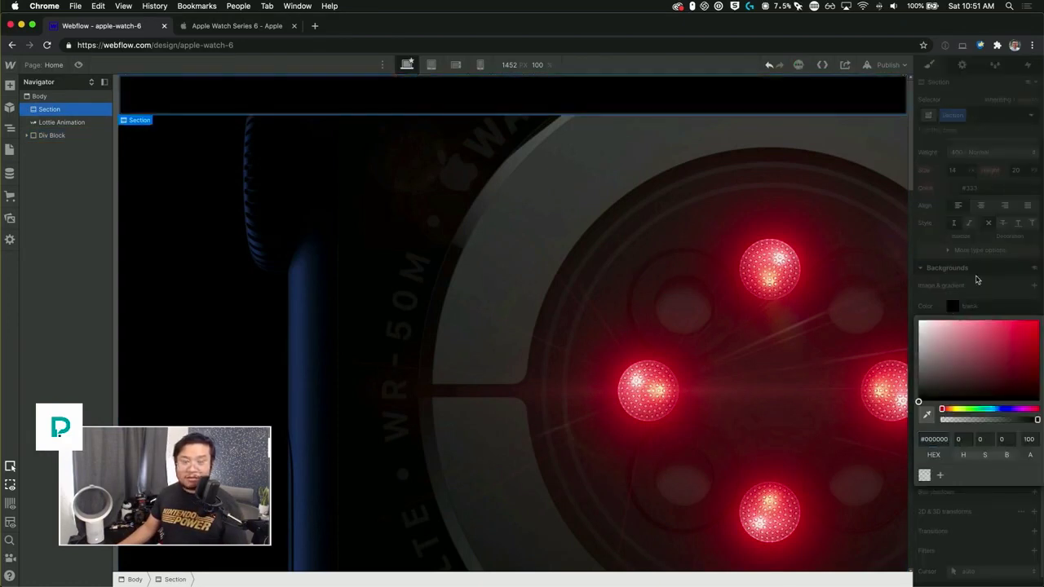
# Add a Div Block inside the black Section and give it the class "row 1 container"
pyautogui.click(978, 259)
pyautogui.press('super+e')
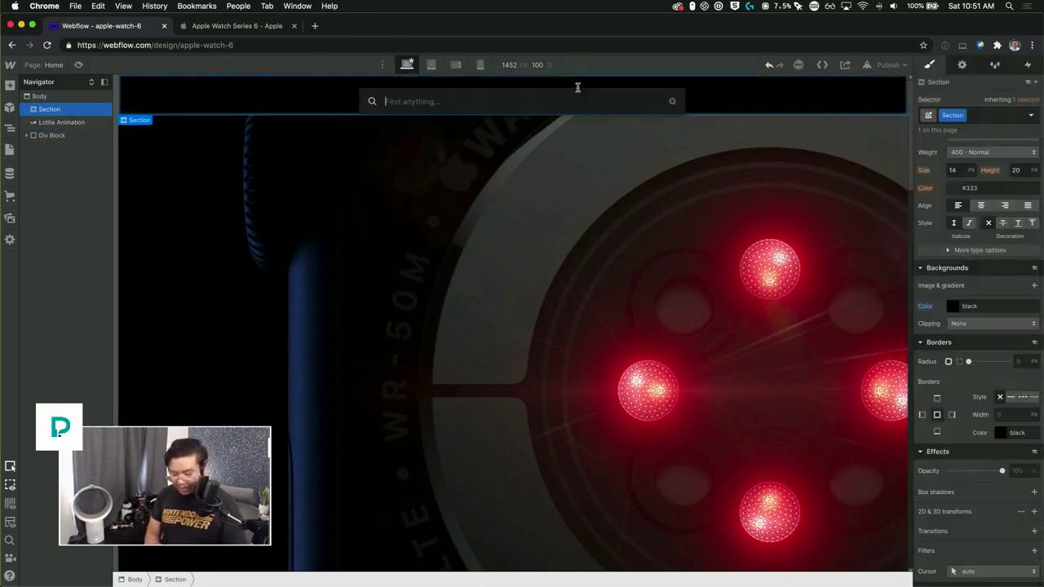
pyautogui.write('div')
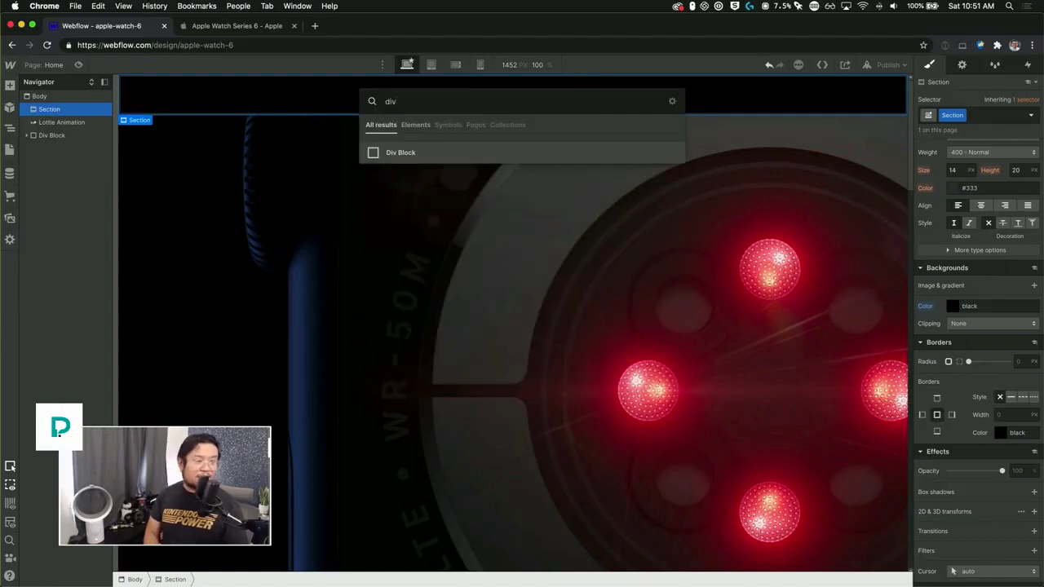
pyautogui.press('Return')
pyautogui.click(974, 113)
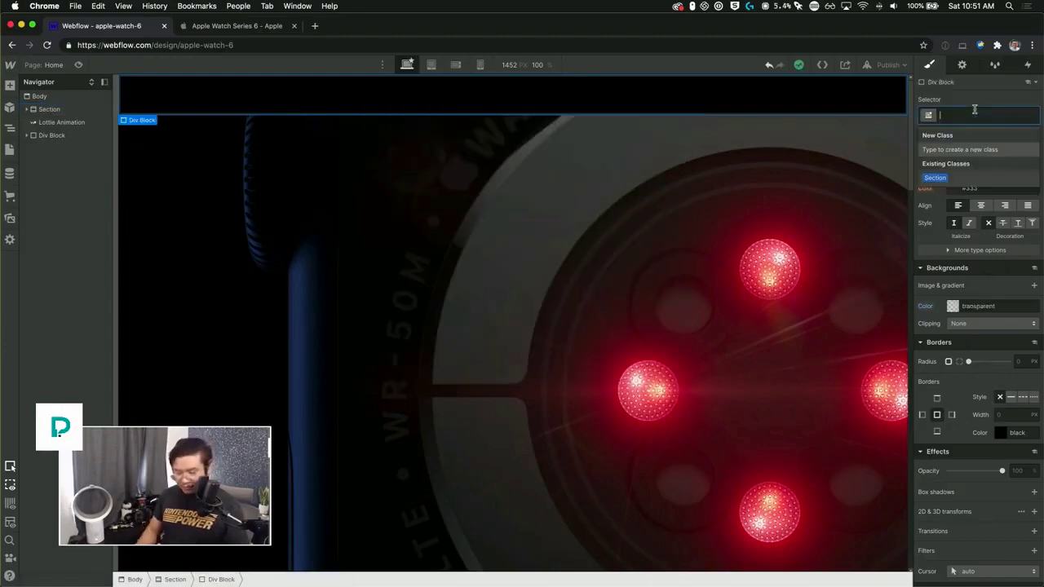
pyautogui.write('row 1')
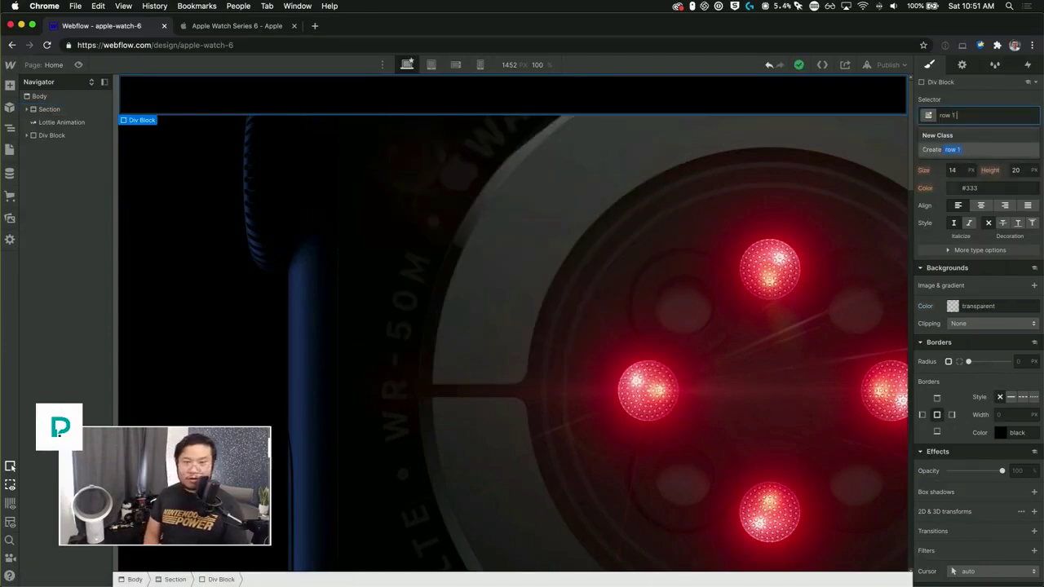
pyautogui.write(' container')
pyautogui.press('Return')
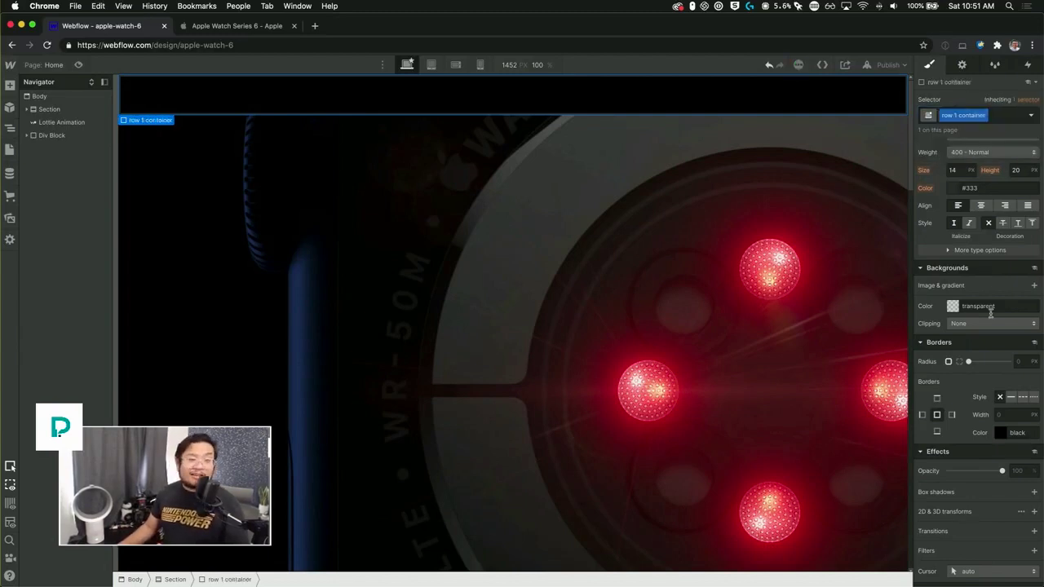
# Center the row 1 container with auto side margins and set its maximum width to 1200 px
pyautogui.scroll(5, 991, 322)
pyautogui.scroll(1, 991, 325)
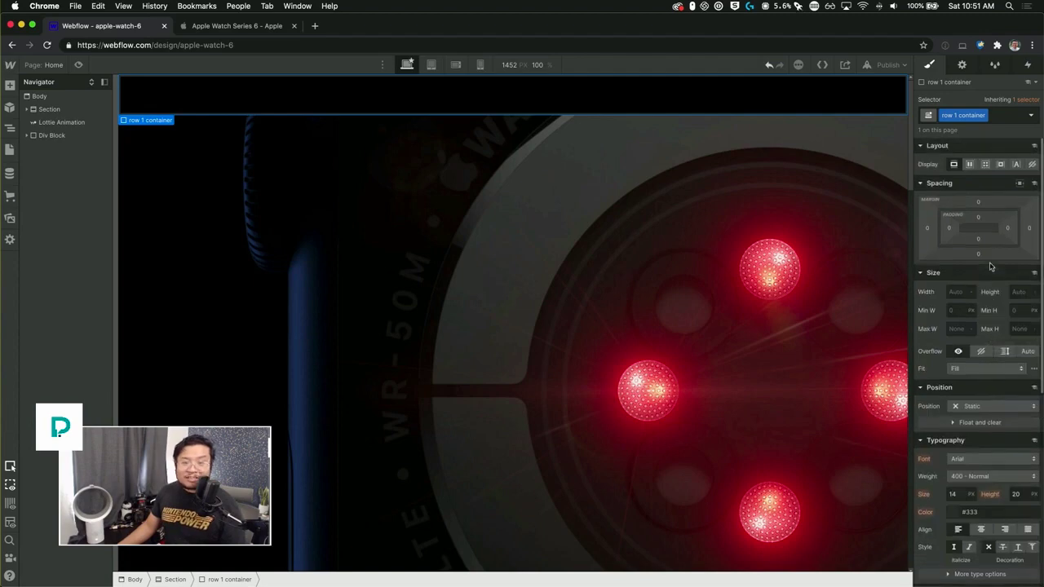
pyautogui.click(1020, 184)
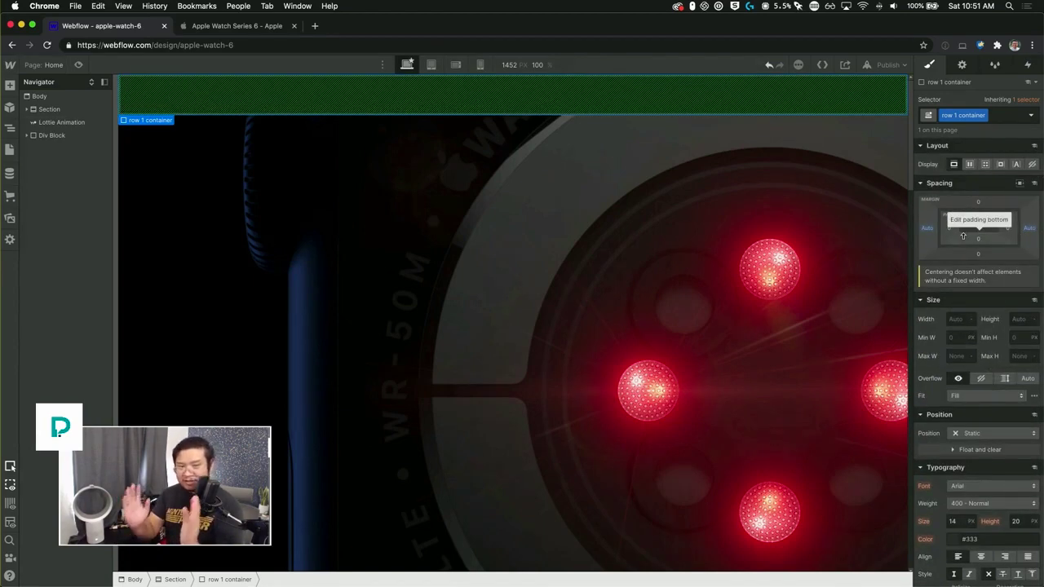
pyautogui.click(960, 355)
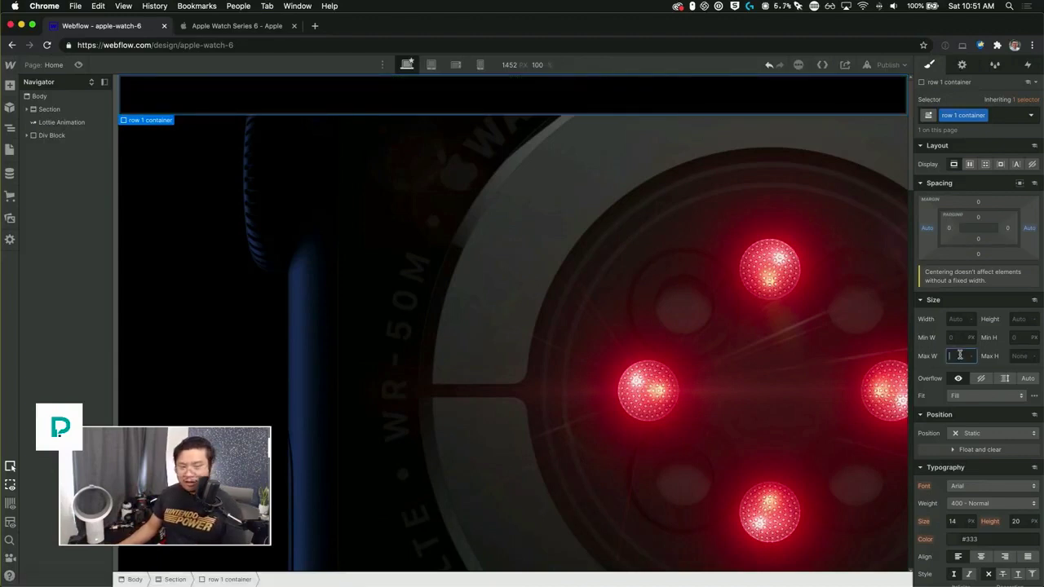
pyautogui.write('120')
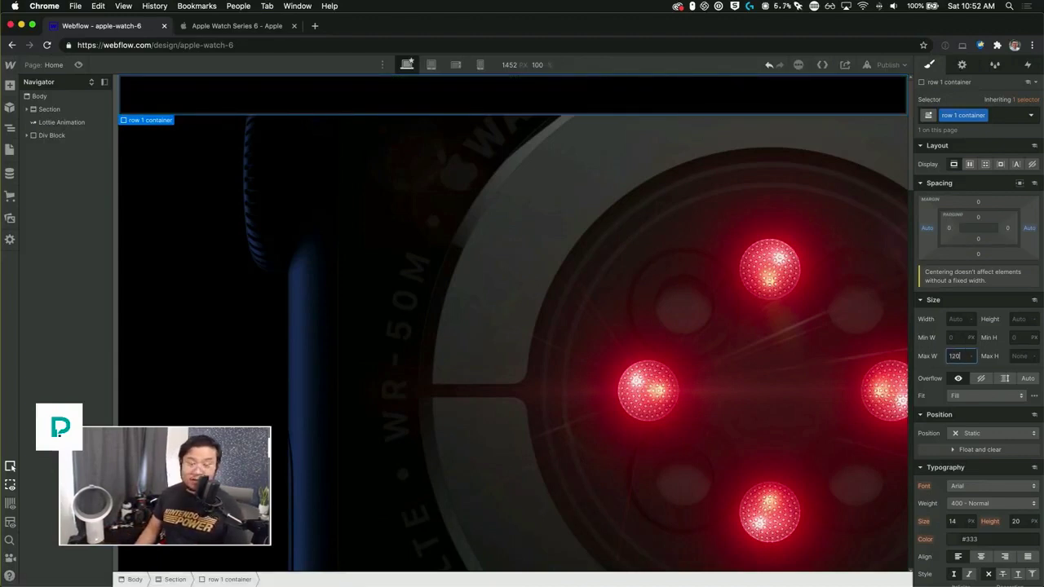
pyautogui.write('00')
pyautogui.press('BackSpace')
pyautogui.press('Return')
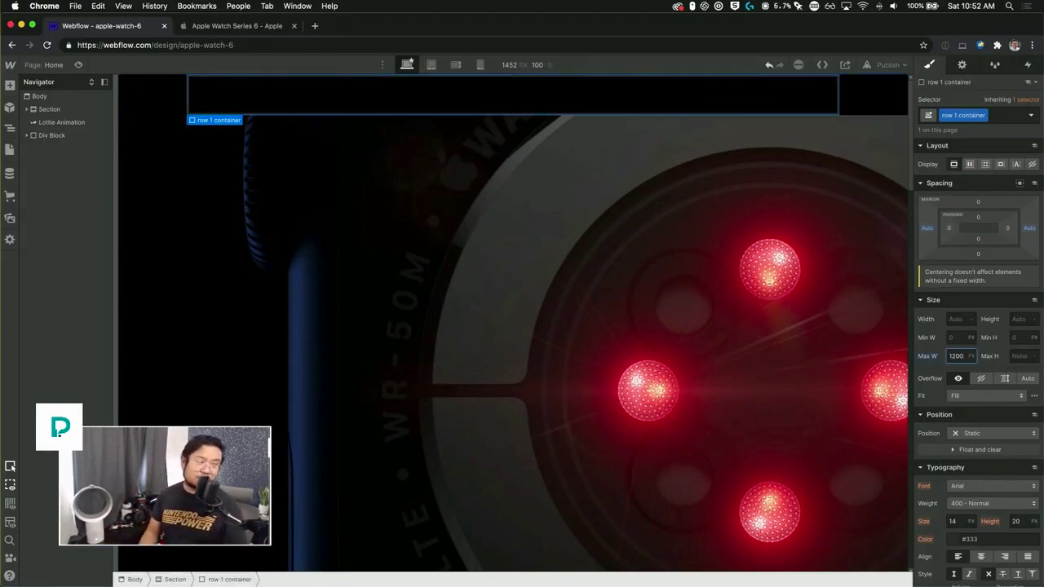
# Check the backdrop on Apple's page, then change the Section's background in Webflow to dark gray (#242424)
pyautogui.click(209, 25)
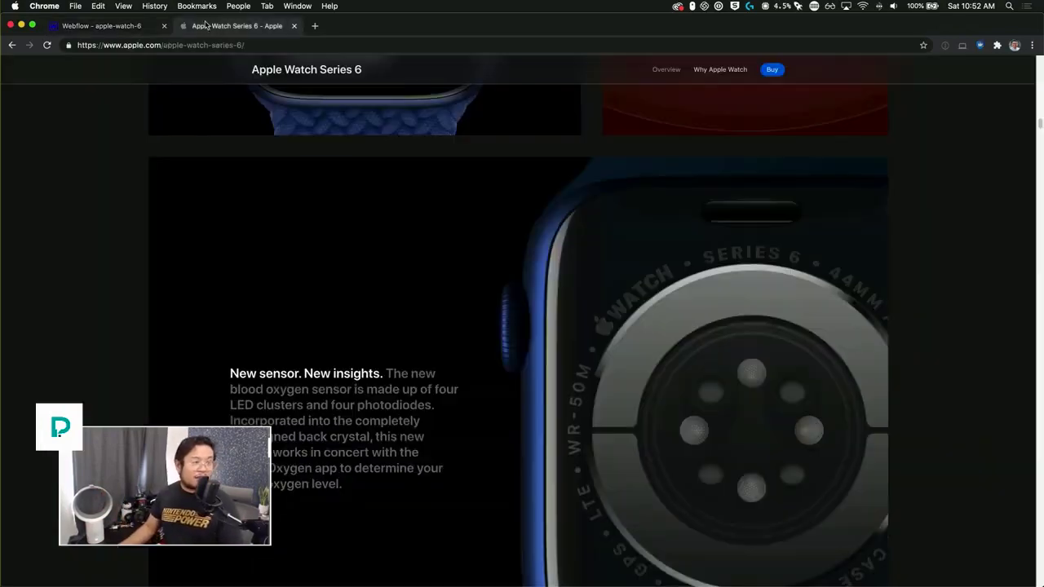
pyautogui.click(108, 27)
pyautogui.click(132, 79)
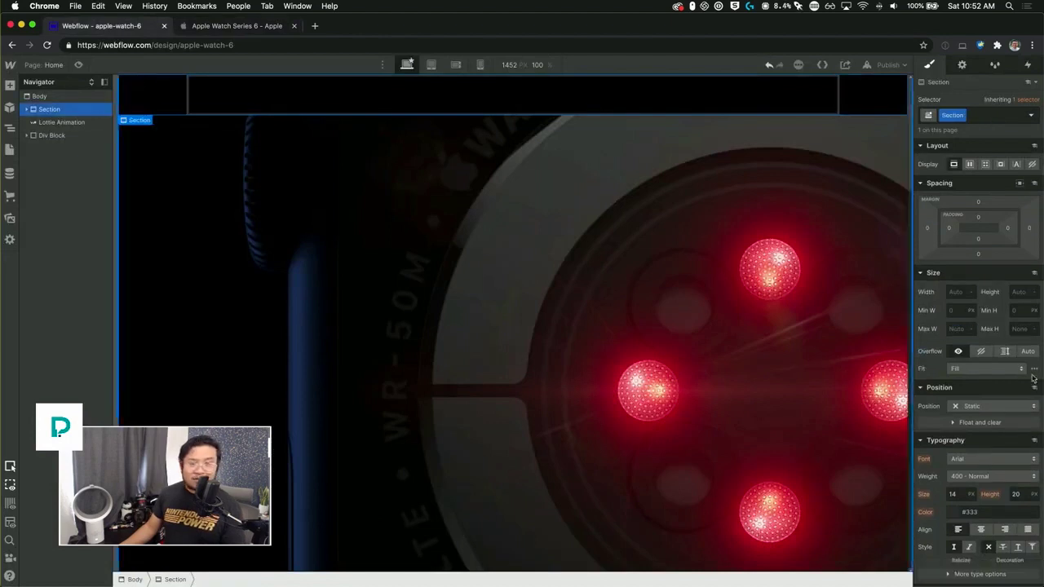
pyautogui.scroll(-2, 971, 450)
pyautogui.click(952, 437)
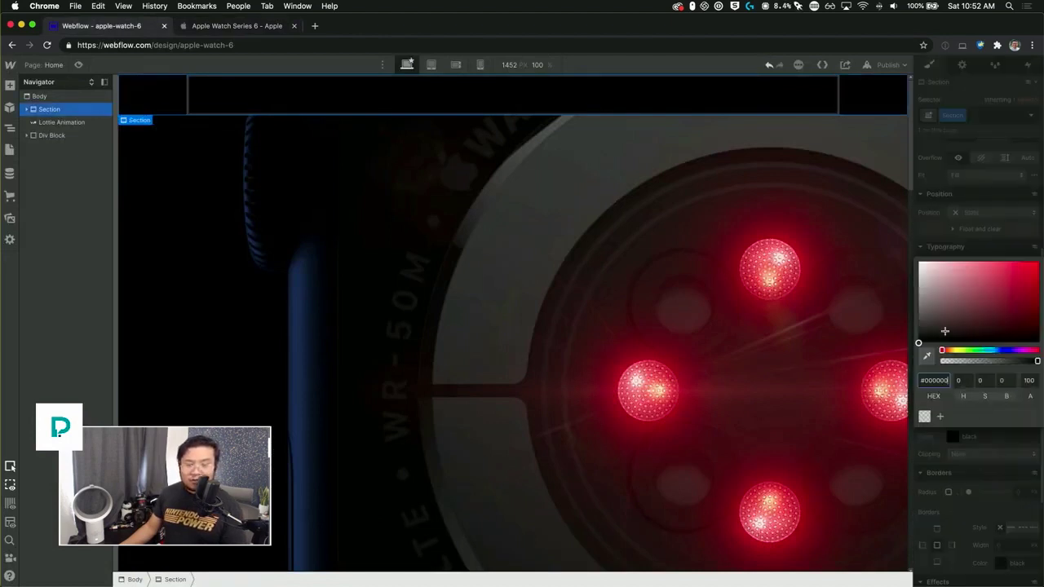
pyautogui.moveTo(943, 329); pyautogui.dragTo(892, 332)
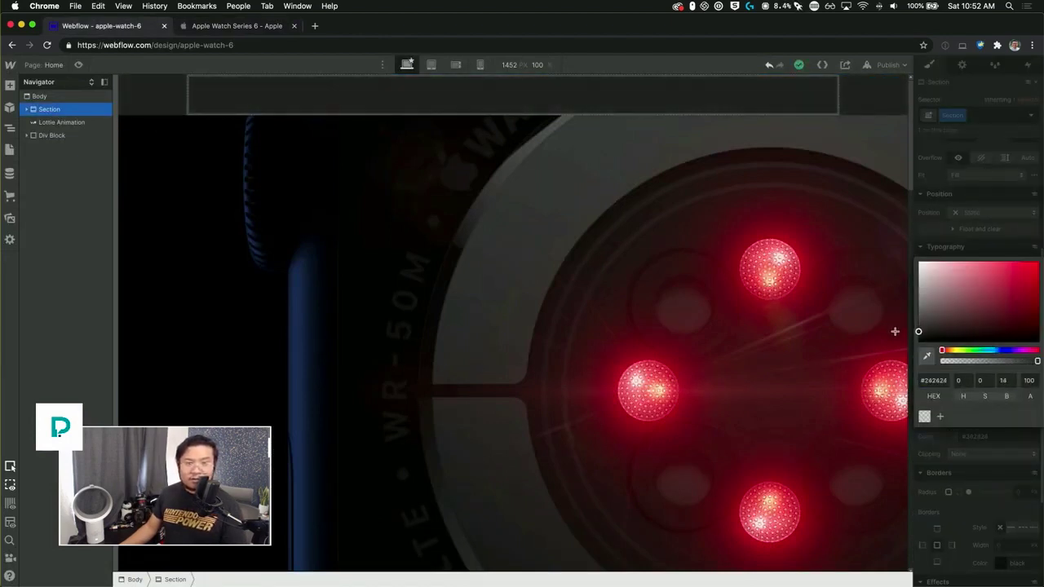
pyautogui.click(966, 212)
# Set the row 1 container's background color to black and its position to Relative
pyautogui.click(679, 107)
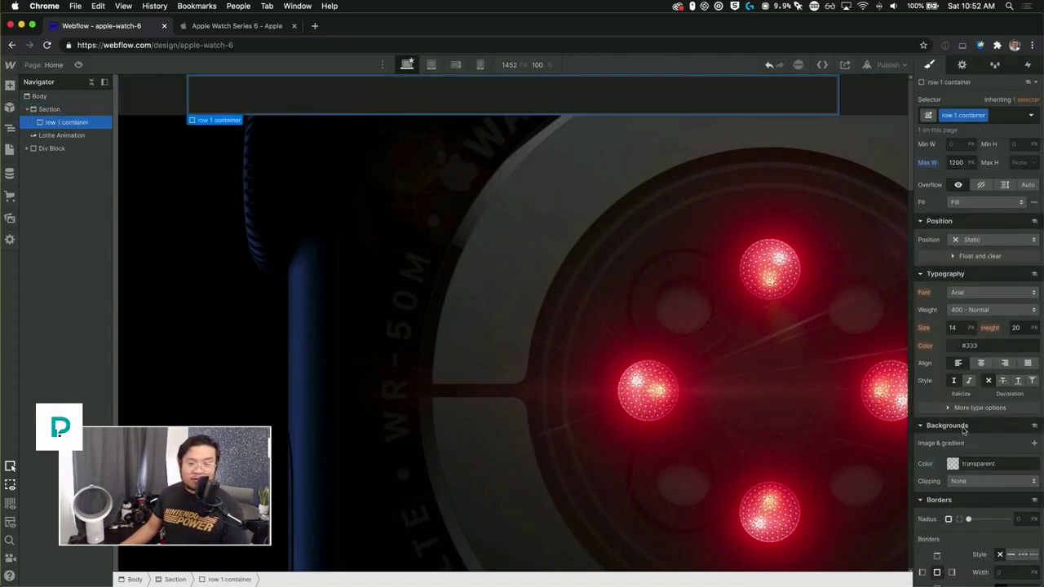
pyautogui.click(954, 463)
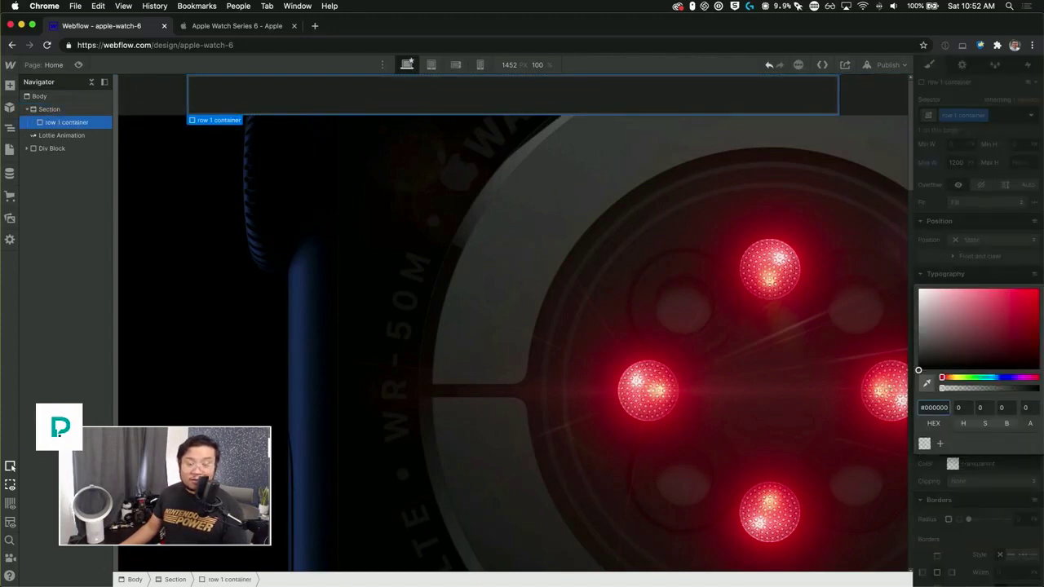
pyautogui.press('Escape')
pyautogui.click(209, 31)
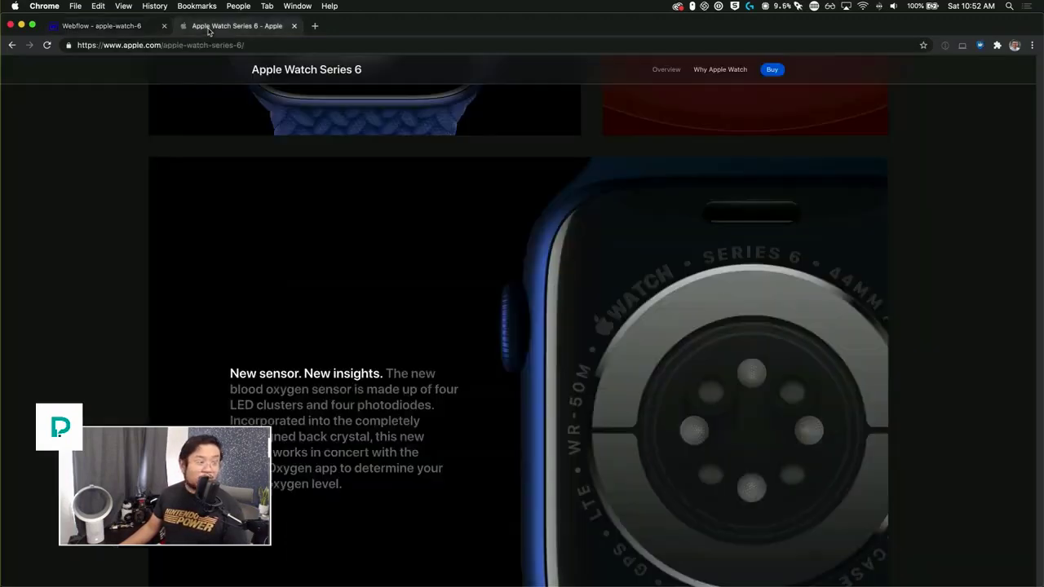
pyautogui.click(118, 28)
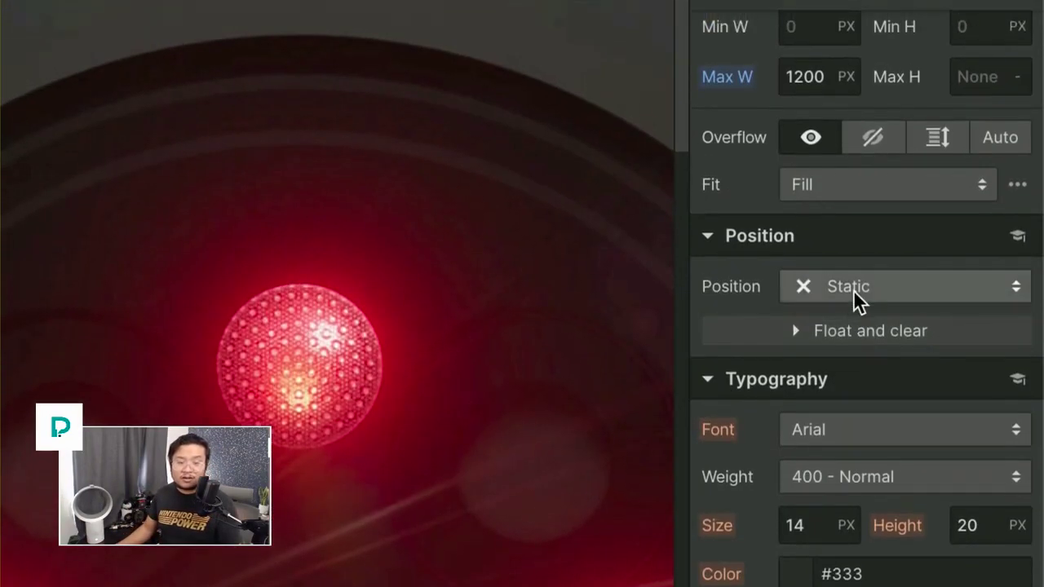
pyautogui.click(974, 241)
pyautogui.click(850, 322)
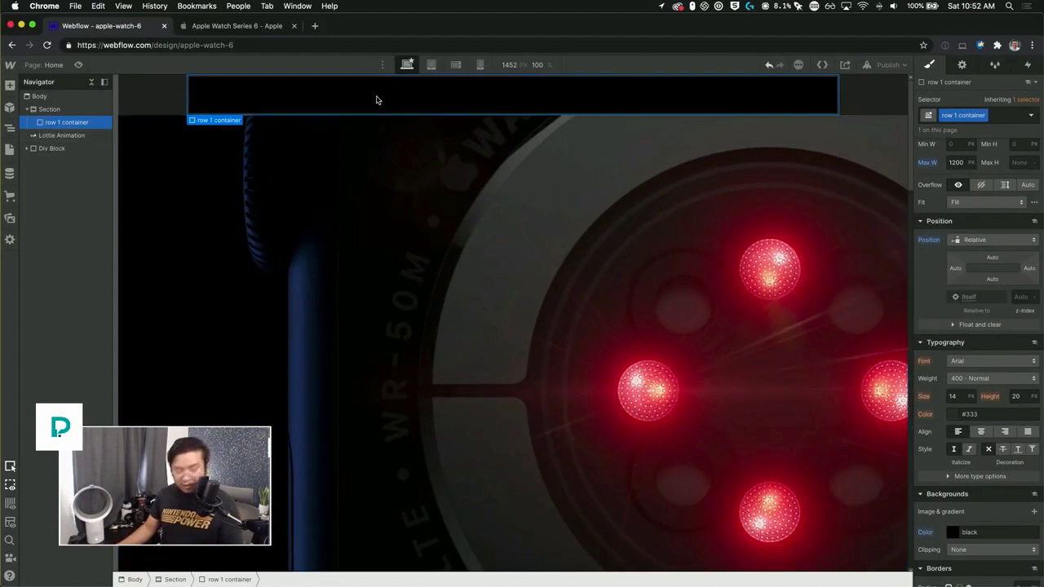
# Add a Div Block inside the row 1 container and give it the class "sticky"
pyautogui.press('super+e')
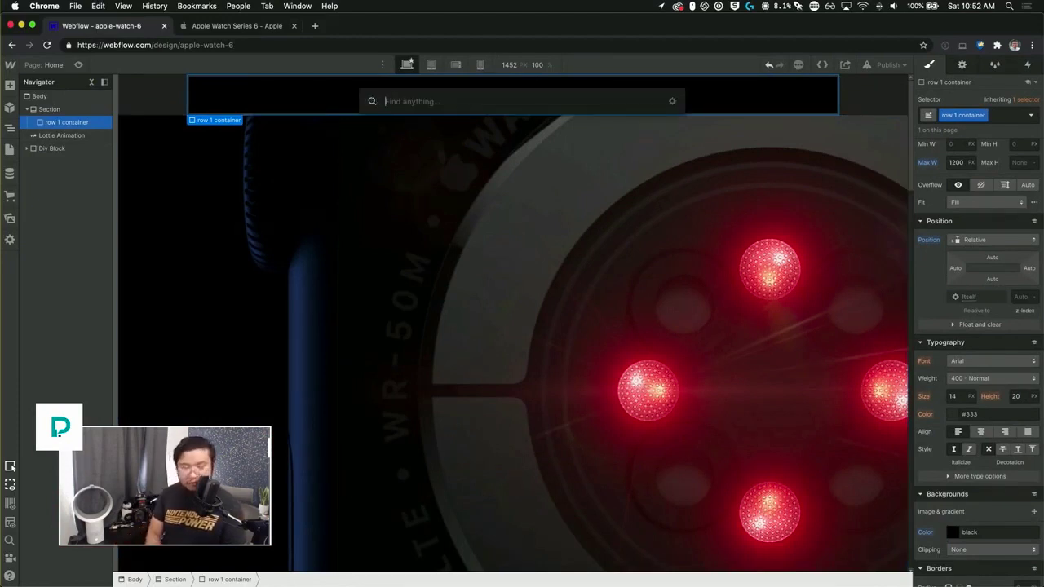
pyautogui.write('div')
pyautogui.press('Return')
pyautogui.click(980, 115)
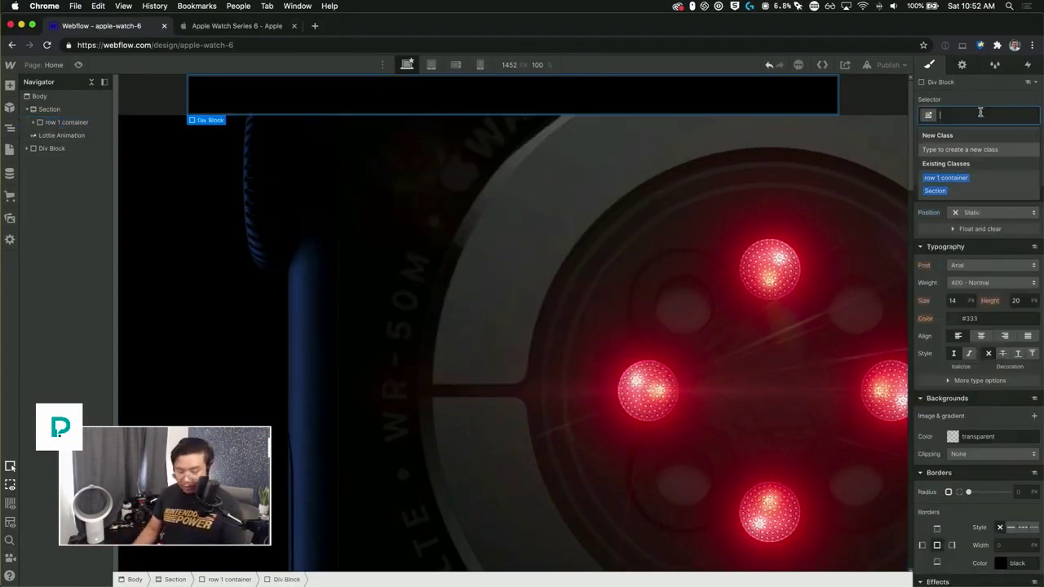
pyautogui.write('sticky')
pyautogui.press('Return')
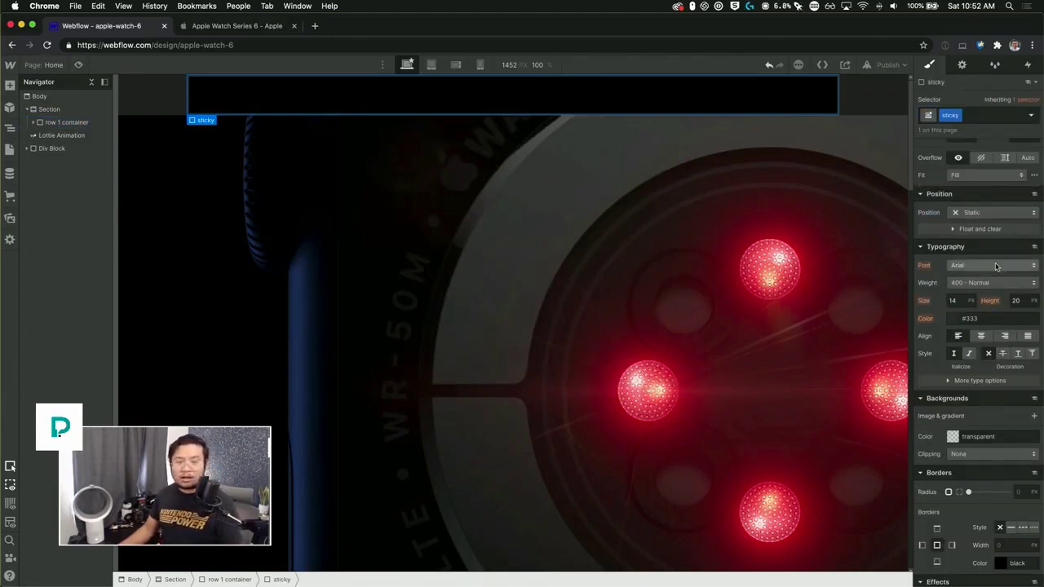
# Set the sticky div's position to Sticky with a top offset of 0
pyautogui.click(983, 212)
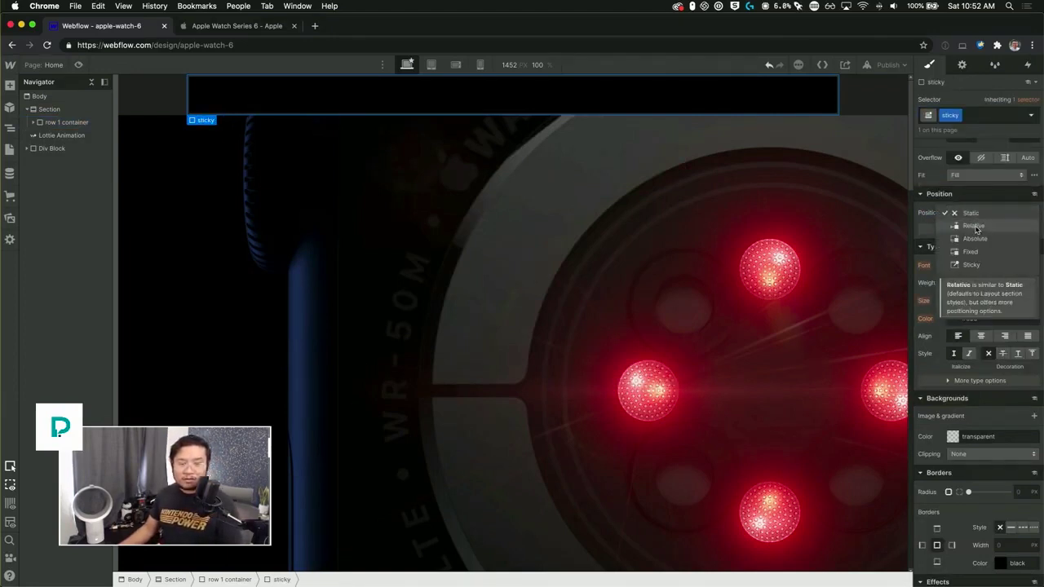
pyautogui.click(990, 264)
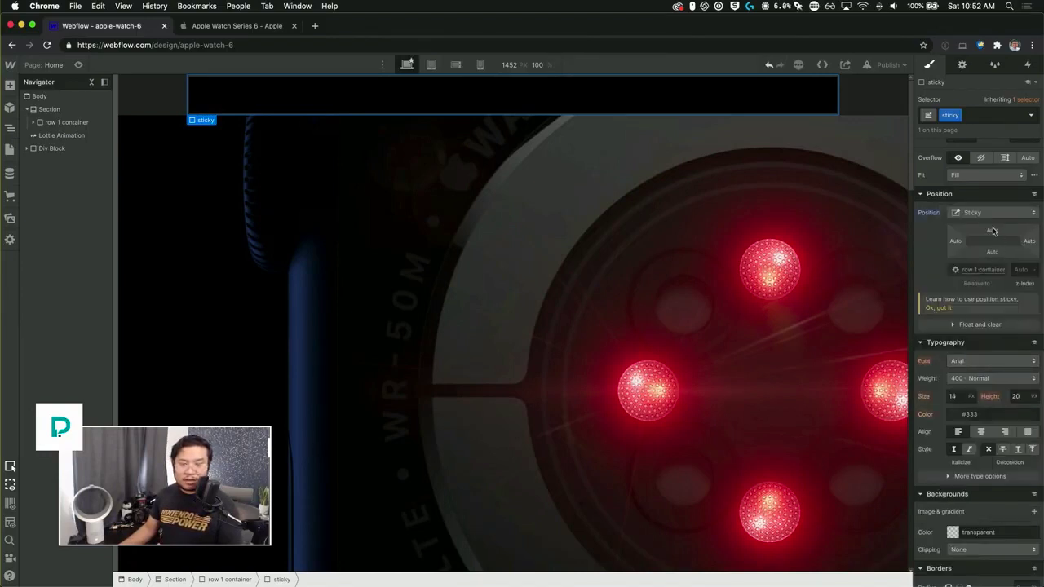
pyautogui.click(991, 231)
pyautogui.click(1008, 265)
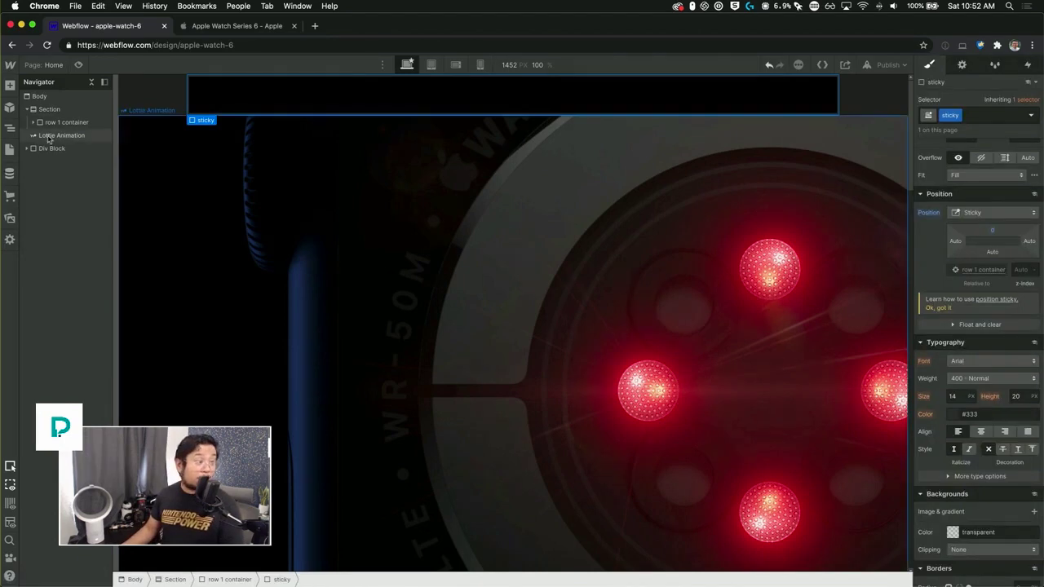
# Nest the Lottie Animation inside the sticky div and check its placement on the canvas
pyautogui.click(45, 135)
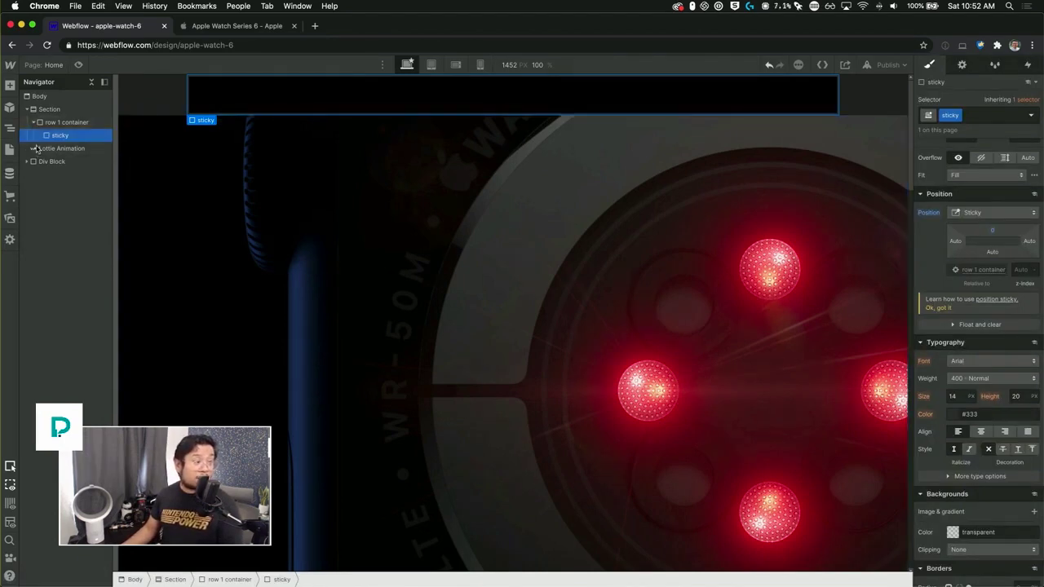
pyautogui.moveTo(56, 139); pyautogui.dragTo(57, 142)
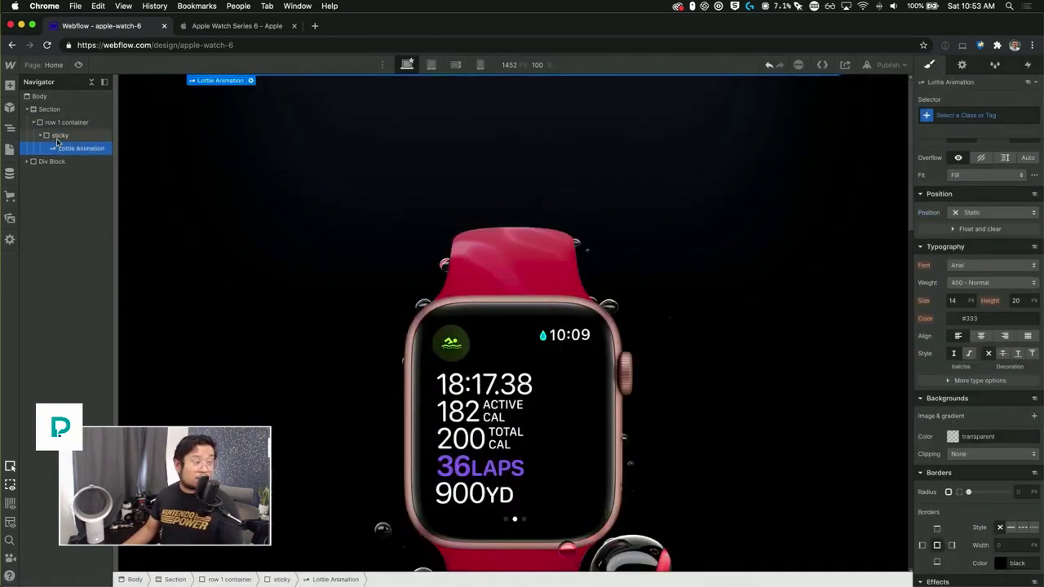
pyautogui.scroll(-2, 325, 259)
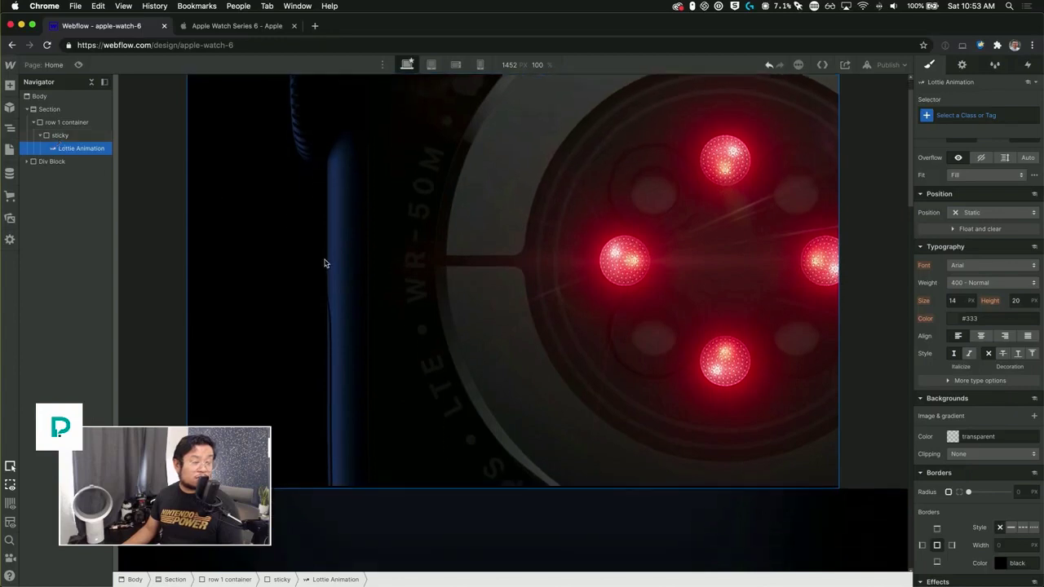
pyautogui.scroll(2, 324, 258)
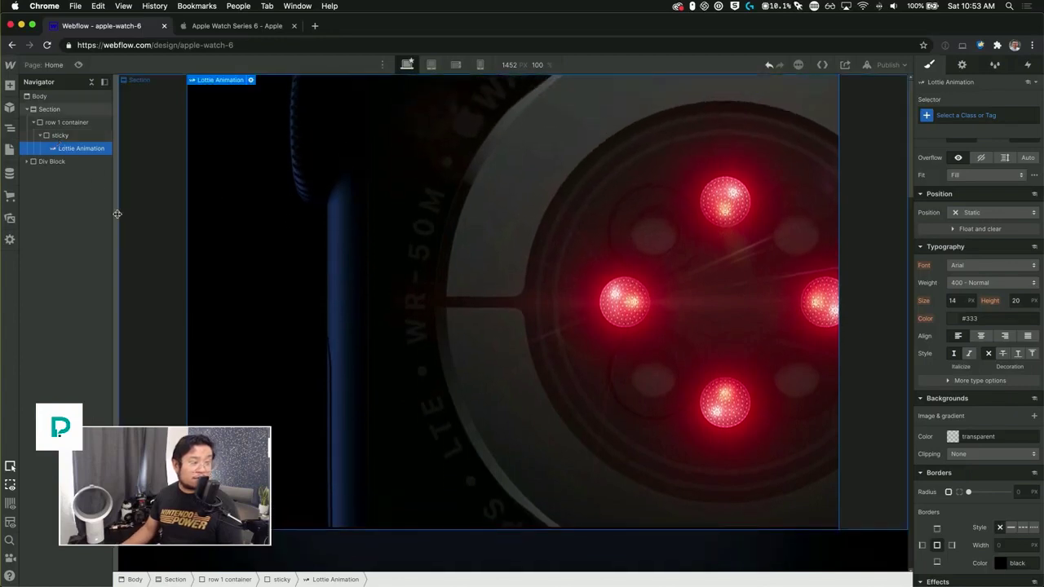
# Set the row 1 container's height to 300 VH and check the sticky behavior by scrolling the canvas
pyautogui.click(75, 123)
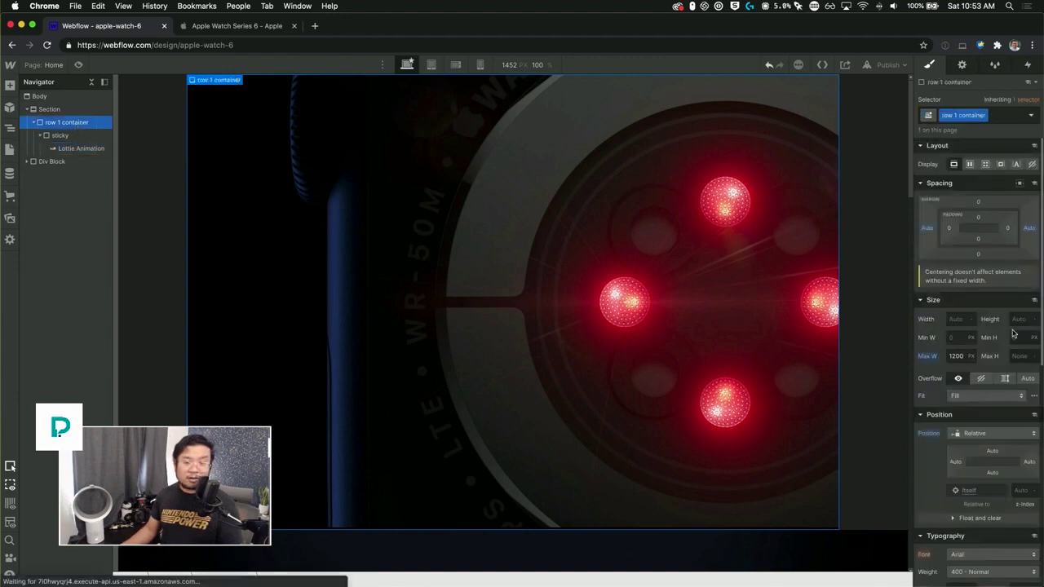
pyautogui.click(1023, 320)
pyautogui.write('300v')
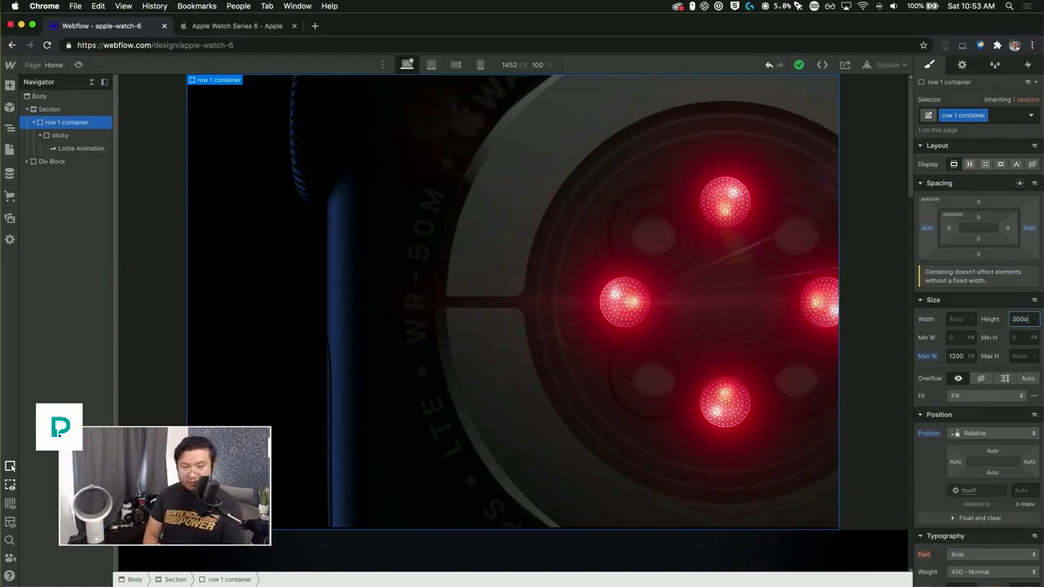
pyautogui.write('h')
pyautogui.press('Return')
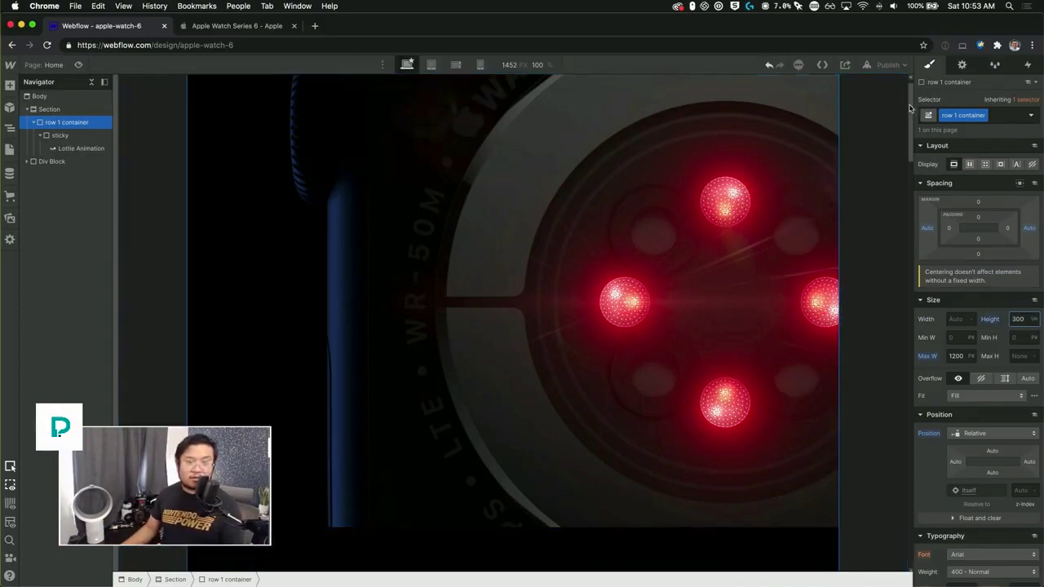
pyautogui.moveTo(910, 109); pyautogui.dragTo(905, 84)
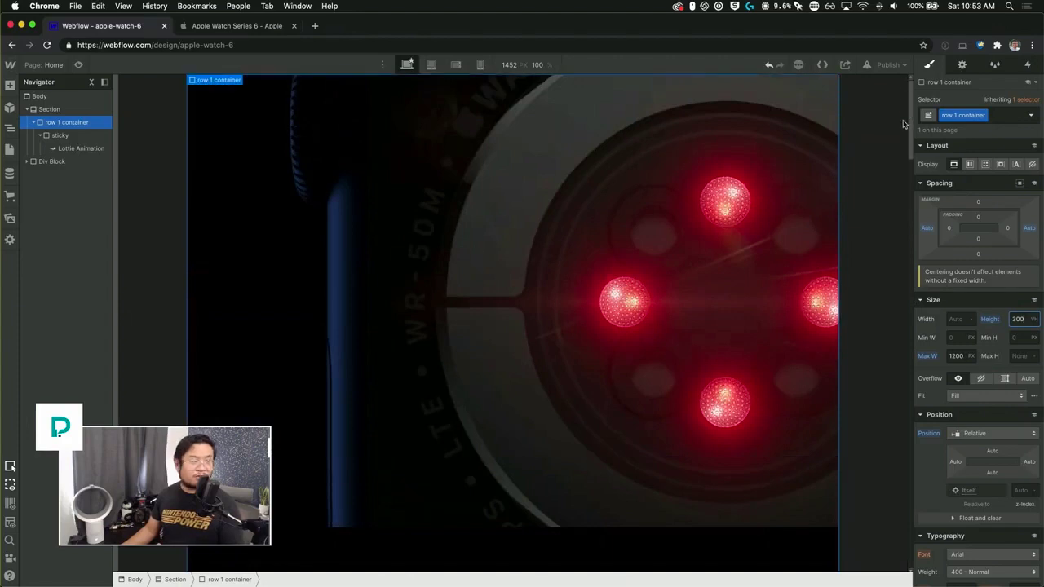
pyautogui.moveTo(903, 124); pyautogui.dragTo(889, 86)
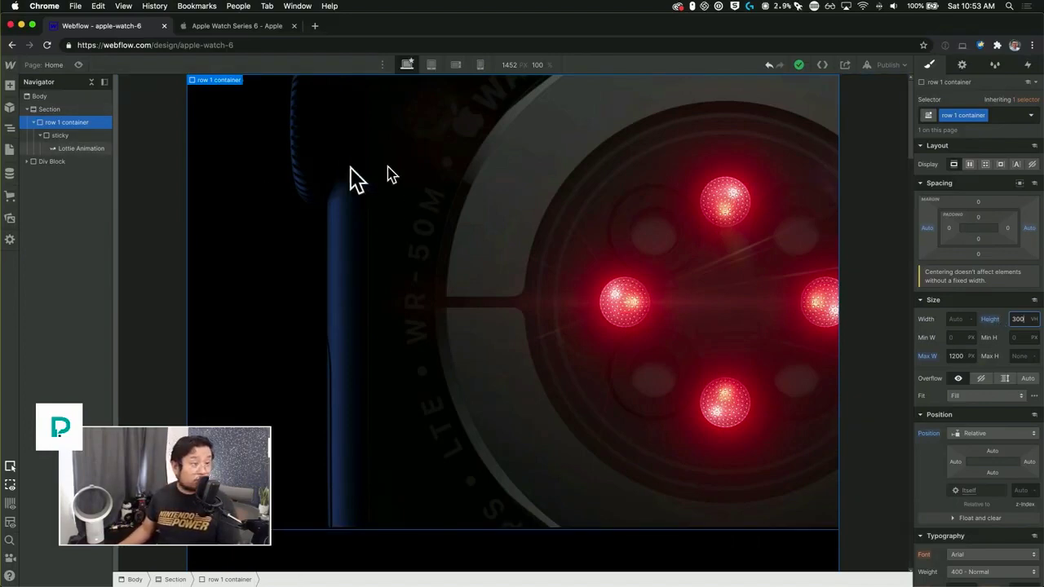
# Preview the page to check how the Lottie Animation stays sticky while scrolling, and return to the design canvas
pyautogui.click(552, 163)
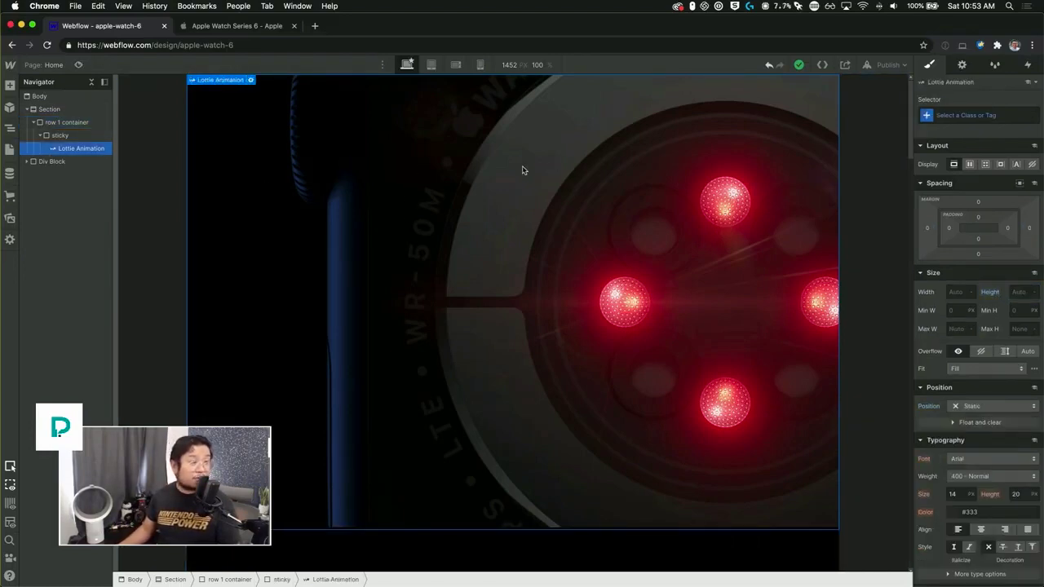
pyautogui.click(82, 65)
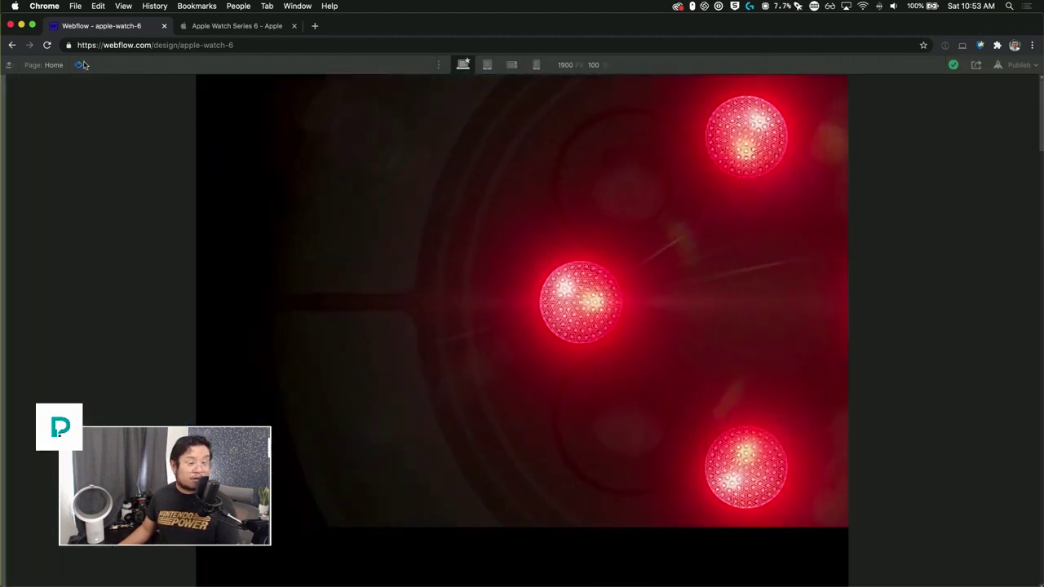
pyautogui.click(83, 64)
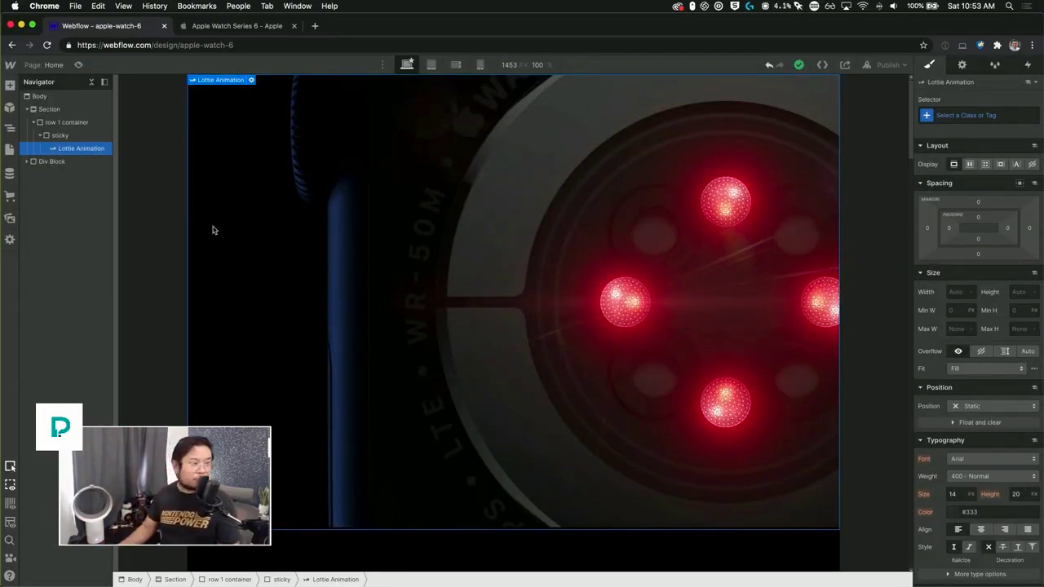
# Give the row 1 container a While scrolling in view element trigger with the Play scroll animation action
pyautogui.click(87, 123)
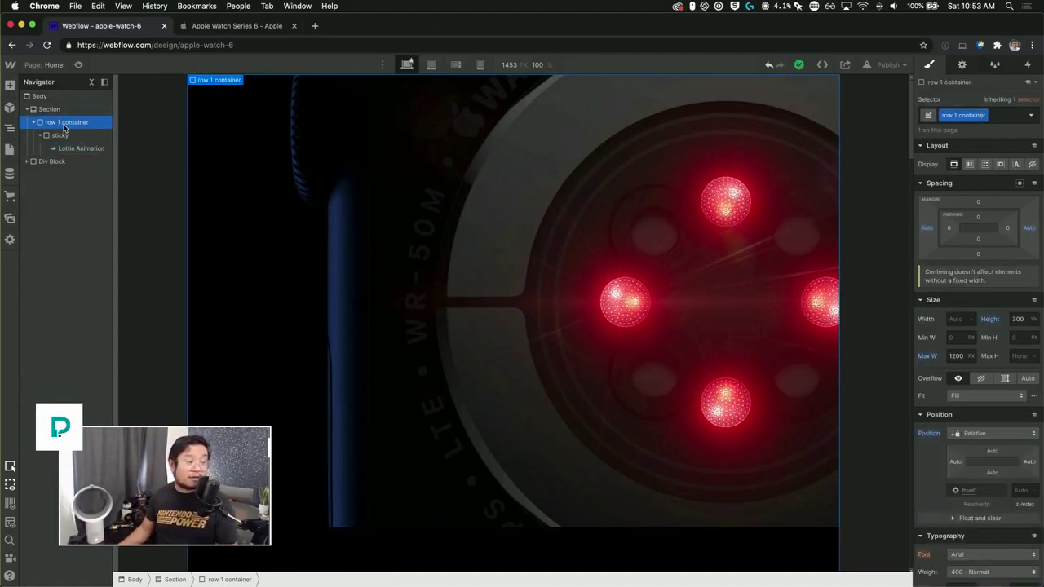
pyautogui.click(1027, 65)
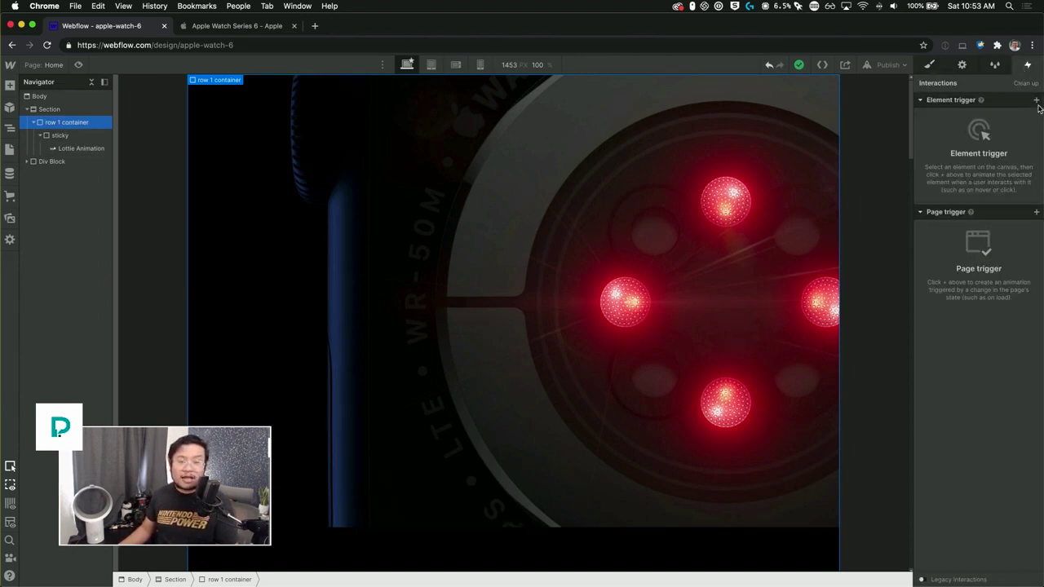
pyautogui.click(1036, 101)
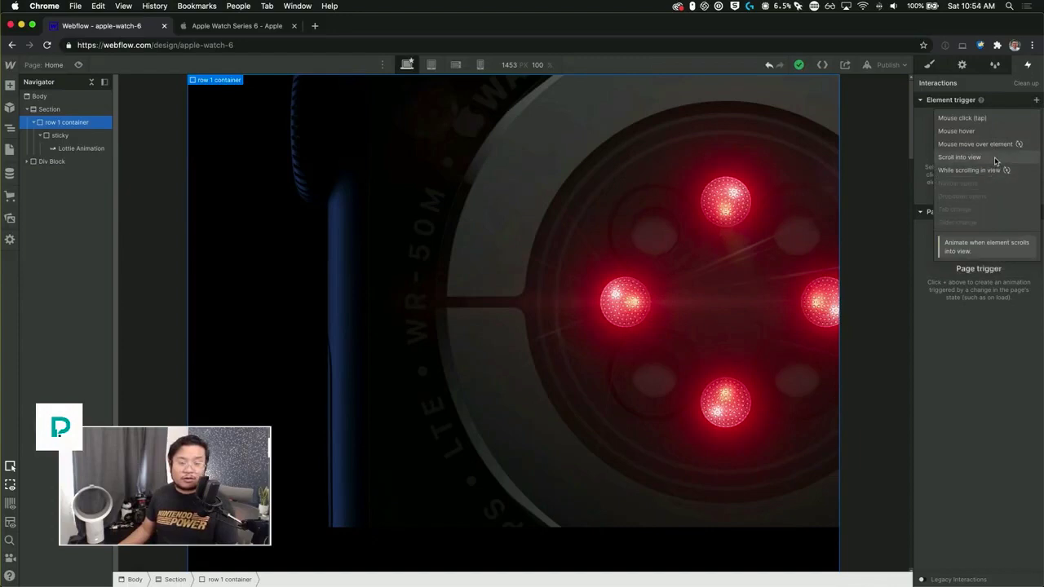
pyautogui.click(969, 170)
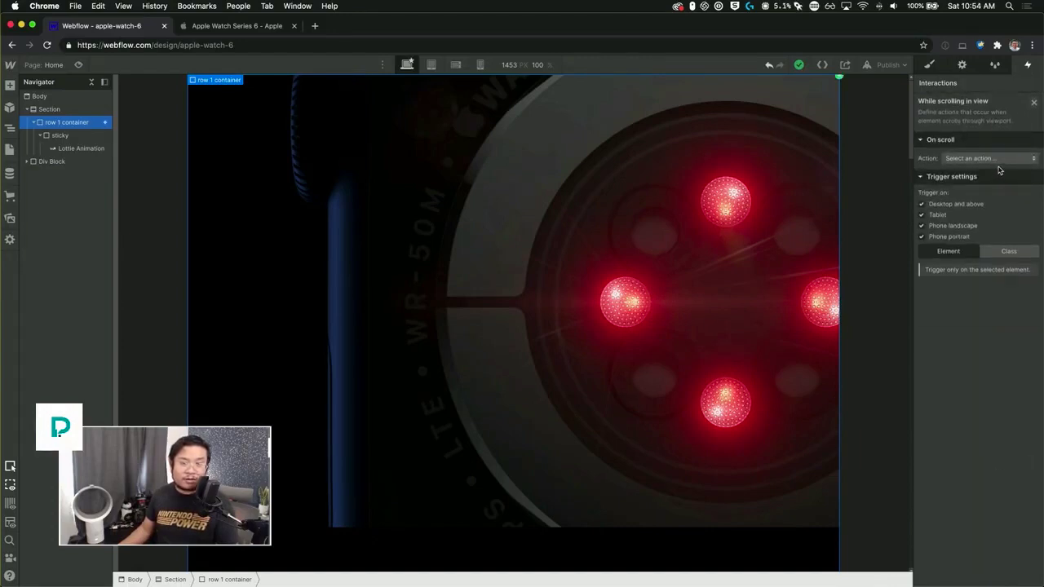
pyautogui.click(1008, 160)
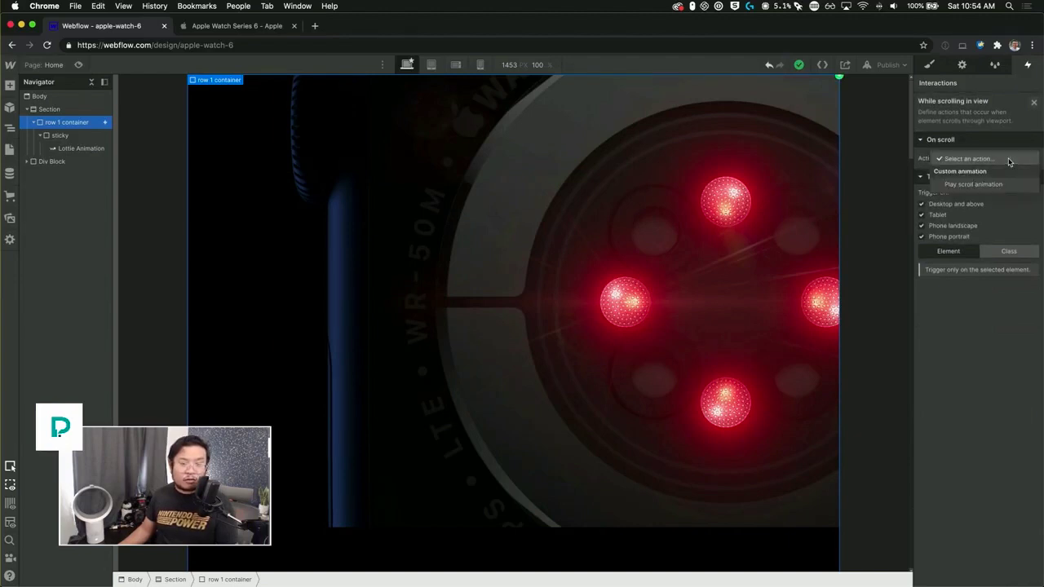
pyautogui.click(979, 185)
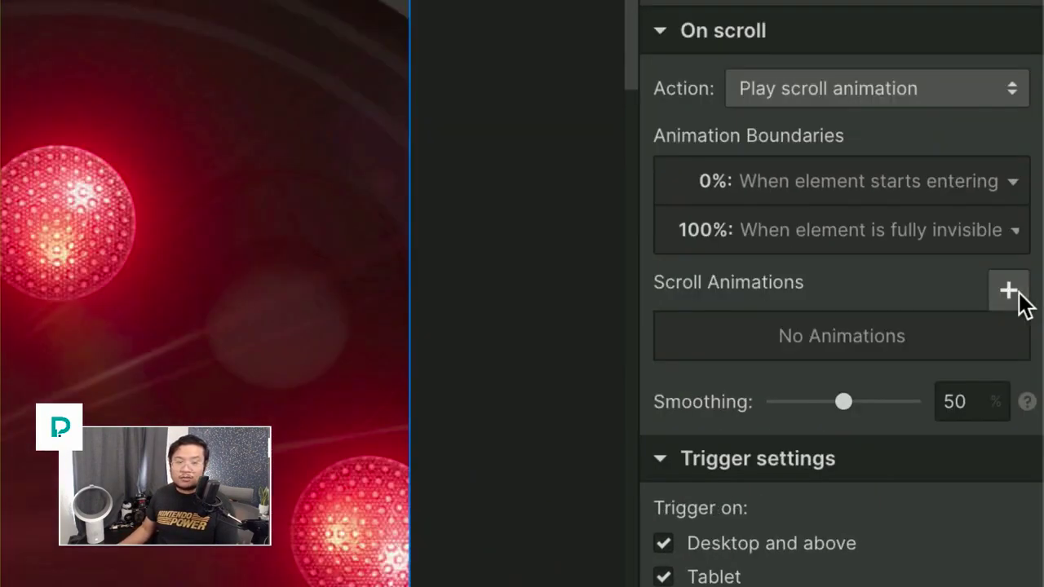
# Create a new scroll animation for the trigger and name it "lottie 1"
pyautogui.click(1011, 292)
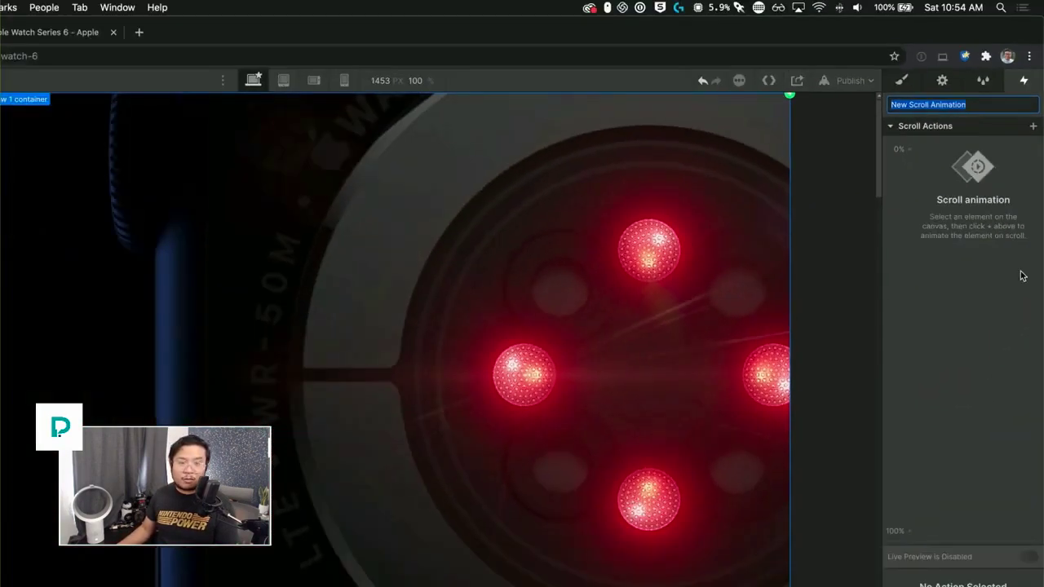
pyautogui.write('lottie')
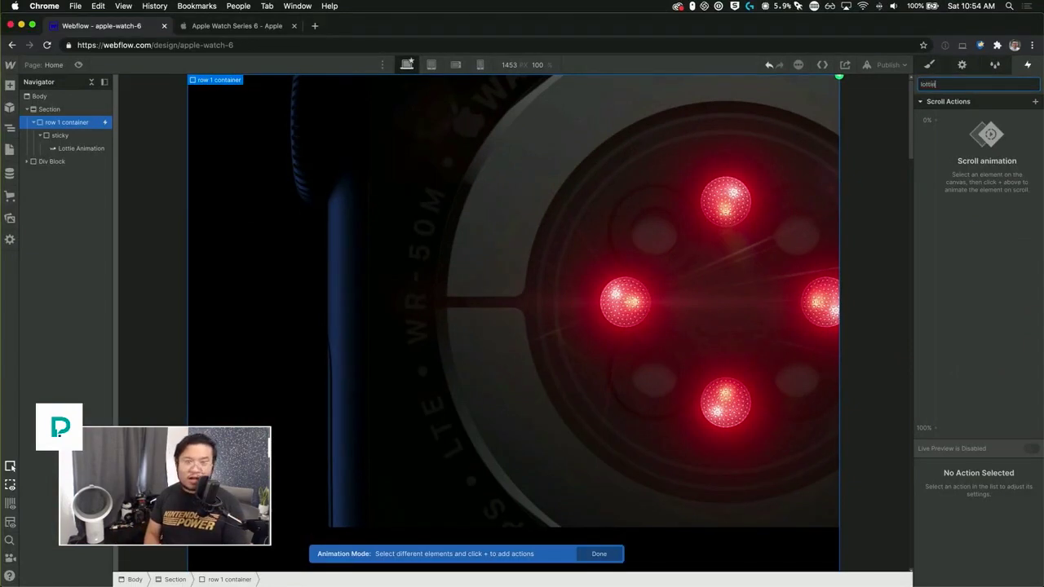
pyautogui.write(' 1')
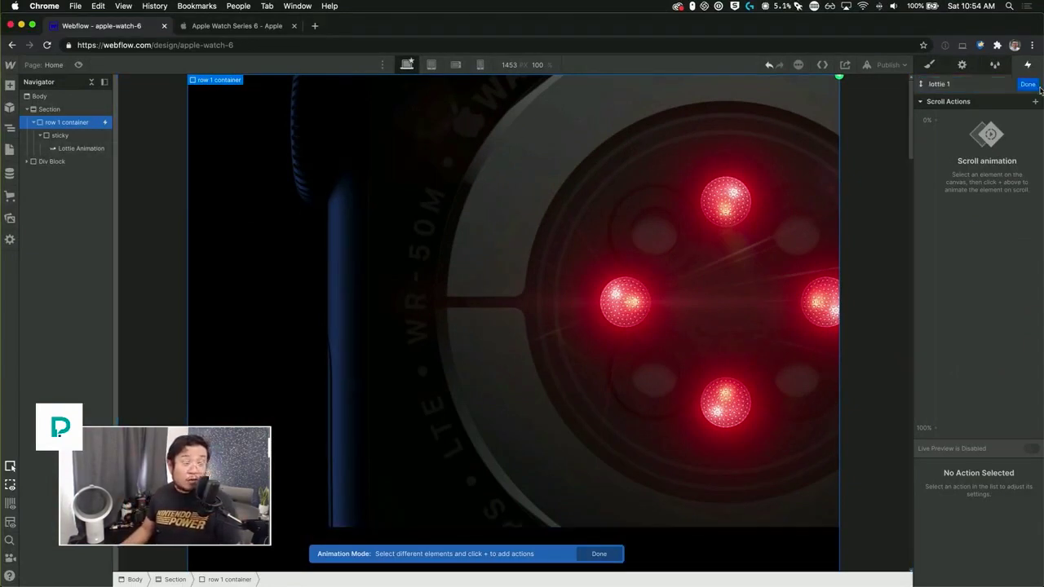
# Add a Lottie scroll action for the Lottie Animation element and set its 100% keyframe to 97% of the sequence
pyautogui.click(90, 150)
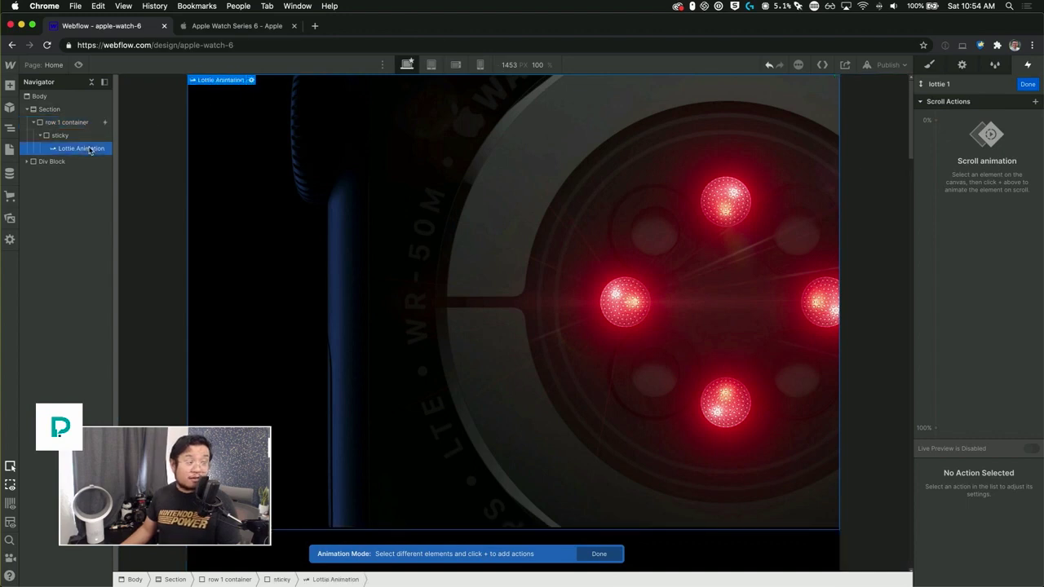
pyautogui.click(936, 121)
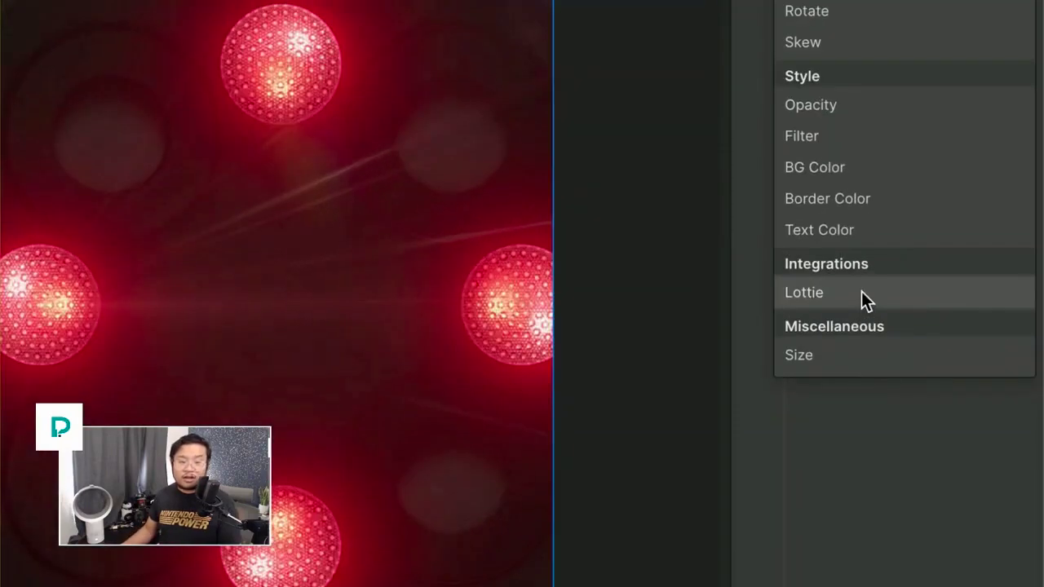
pyautogui.click(966, 298)
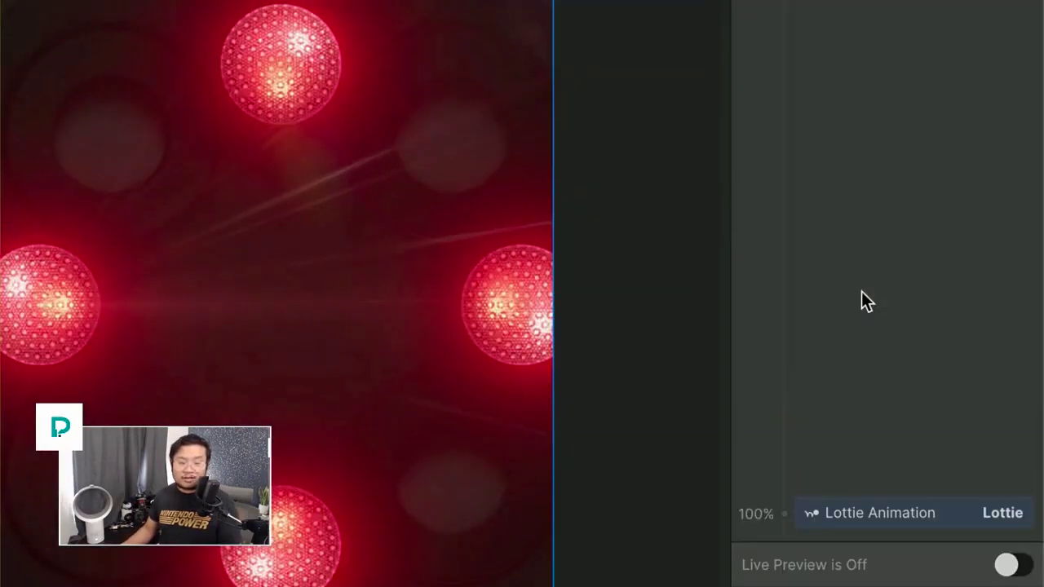
pyautogui.moveTo(865, 293); pyautogui.dragTo(897, 97)
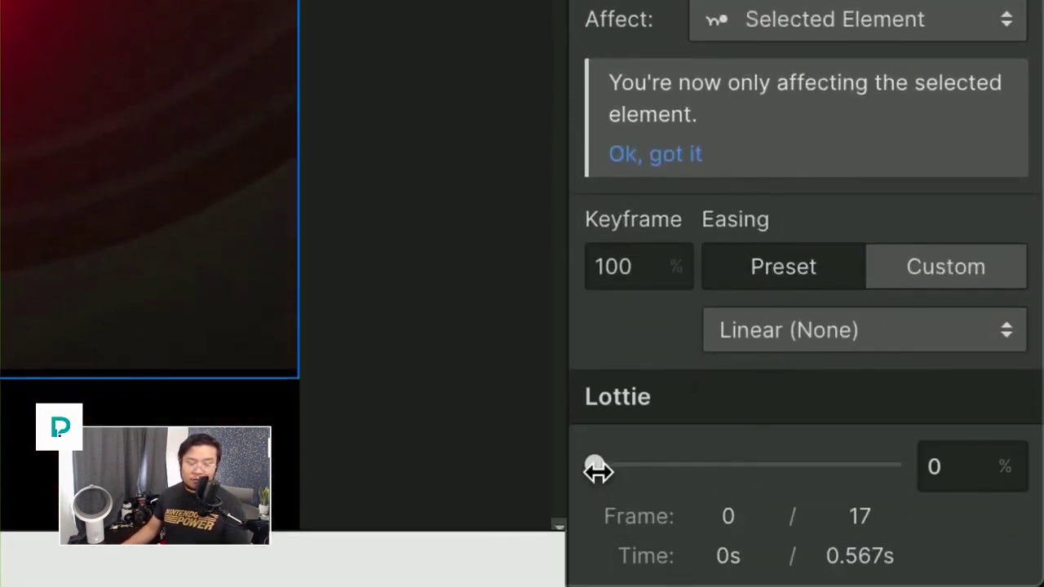
pyautogui.moveTo(597, 470); pyautogui.dragTo(886, 479)
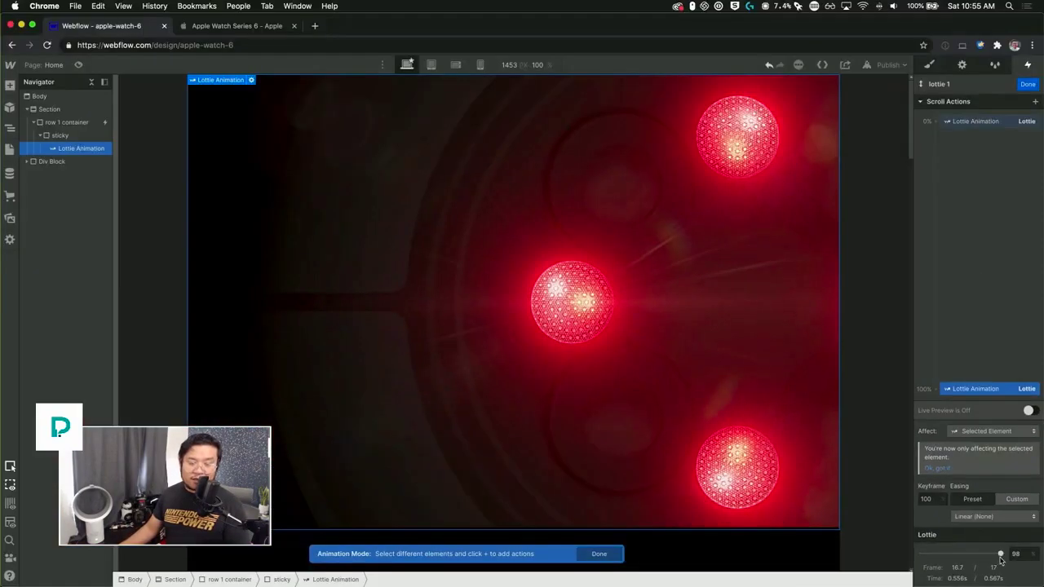
pyautogui.moveTo(1000, 560)
pyautogui.mouseDown()
pyautogui.moveTo(1013, 555)
pyautogui.moveTo(1001, 554)
pyautogui.mouseUp()
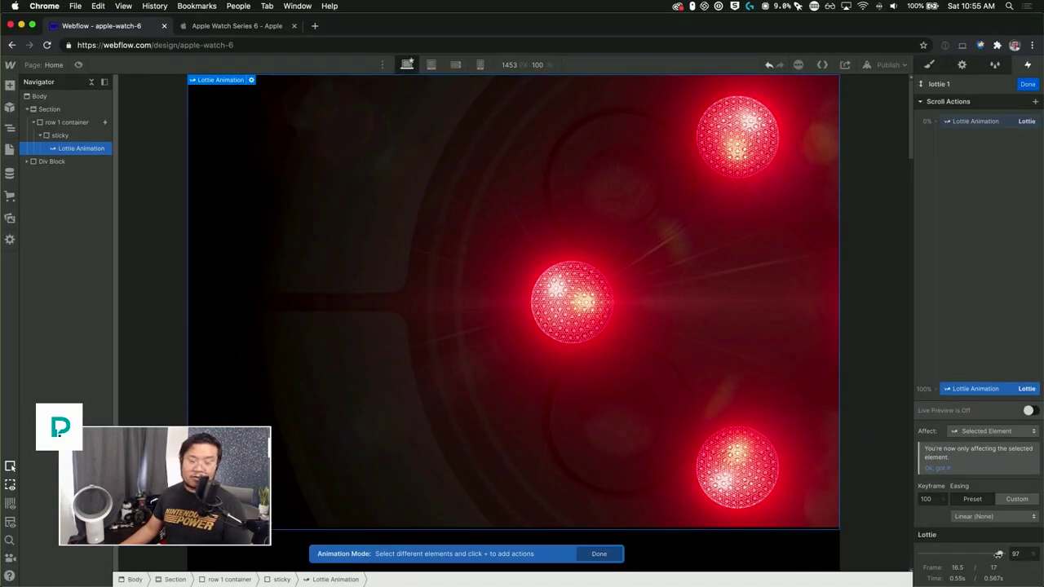
# Turn on Live Preview and test the scroll-driven Lottie playback on the canvas and in page preview
pyautogui.click(1031, 411)
pyautogui.moveTo(910, 86)
pyautogui.mouseDown()
pyautogui.moveTo(902, 275)
pyautogui.moveTo(919, 75)
pyautogui.moveTo(918, 322)
pyautogui.moveTo(916, 68)
pyautogui.mouseUp()
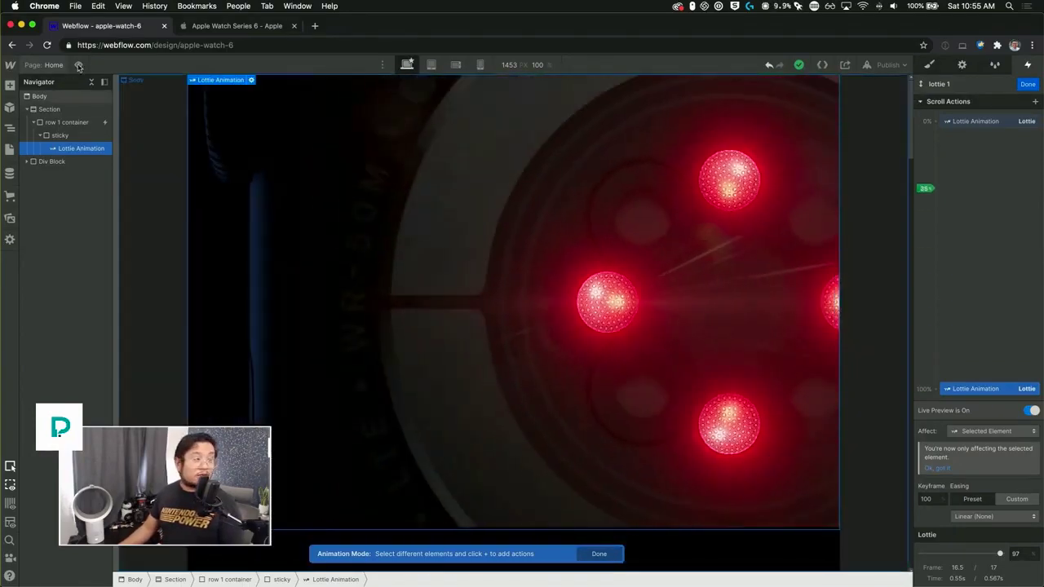
pyautogui.click(821, 69)
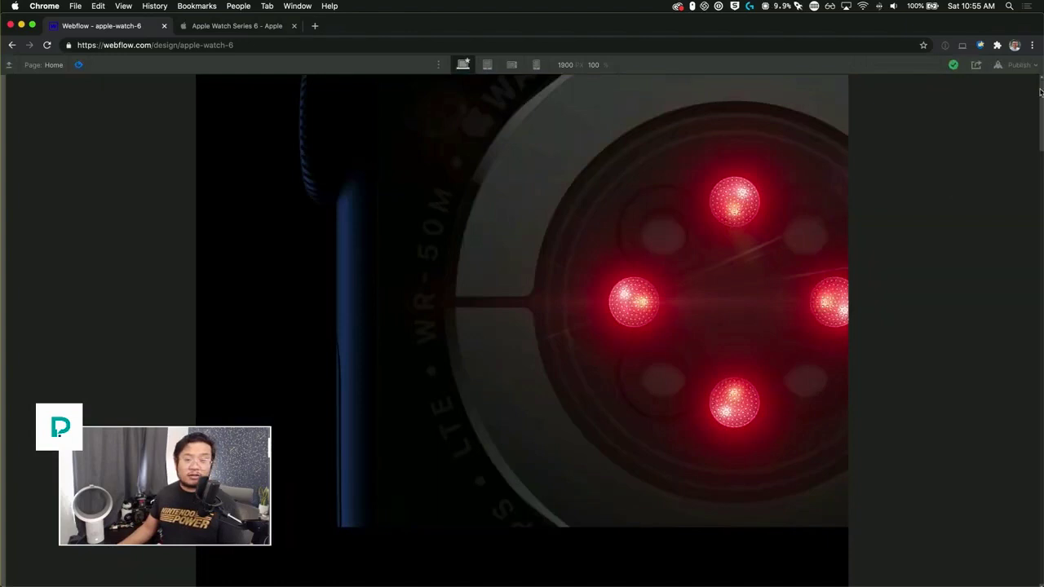
pyautogui.moveTo(1039, 91)
pyautogui.mouseDown()
pyautogui.moveTo(1019, 321)
pyautogui.moveTo(1033, 71)
pyautogui.moveTo(1041, 295)
pyautogui.moveTo(1041, 81)
pyautogui.mouseUp()
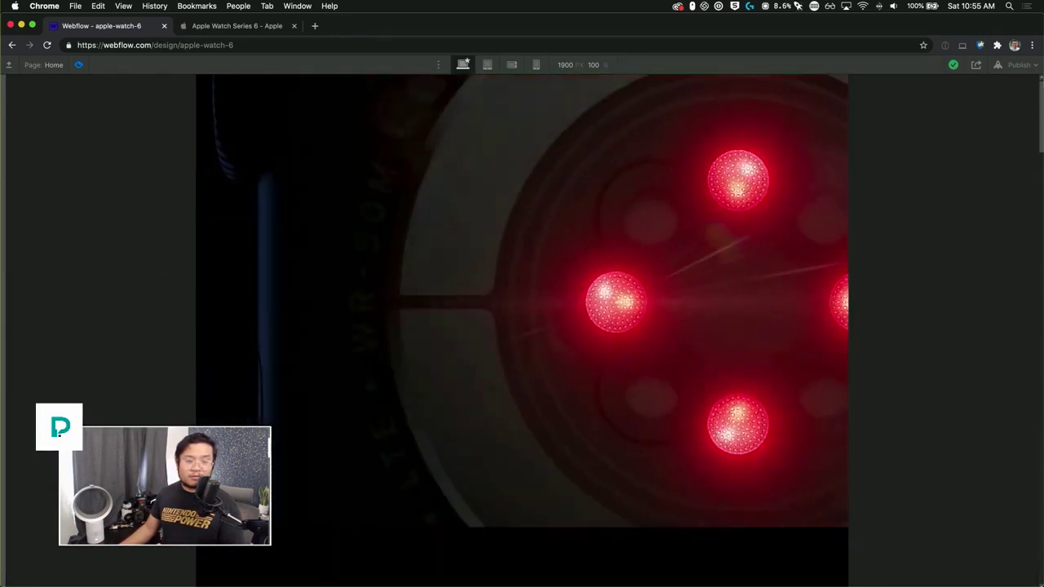
pyautogui.click(78, 65)
# Examine how the sensor animation starts and plays on scroll on the Apple Watch Series 6 page, and return to Webflow
pyautogui.click(244, 28)
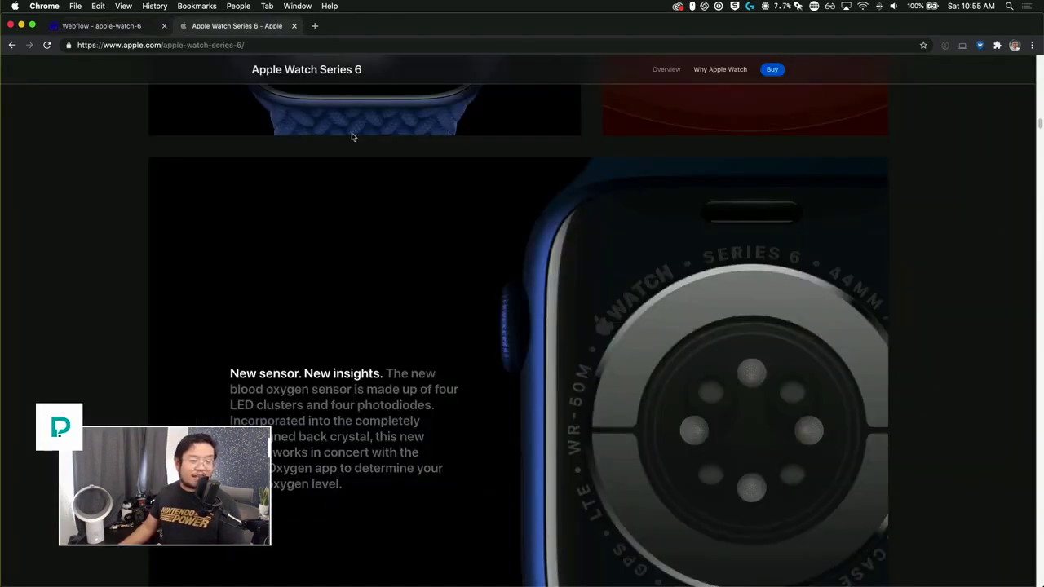
pyautogui.scroll(-5, 633, 314)
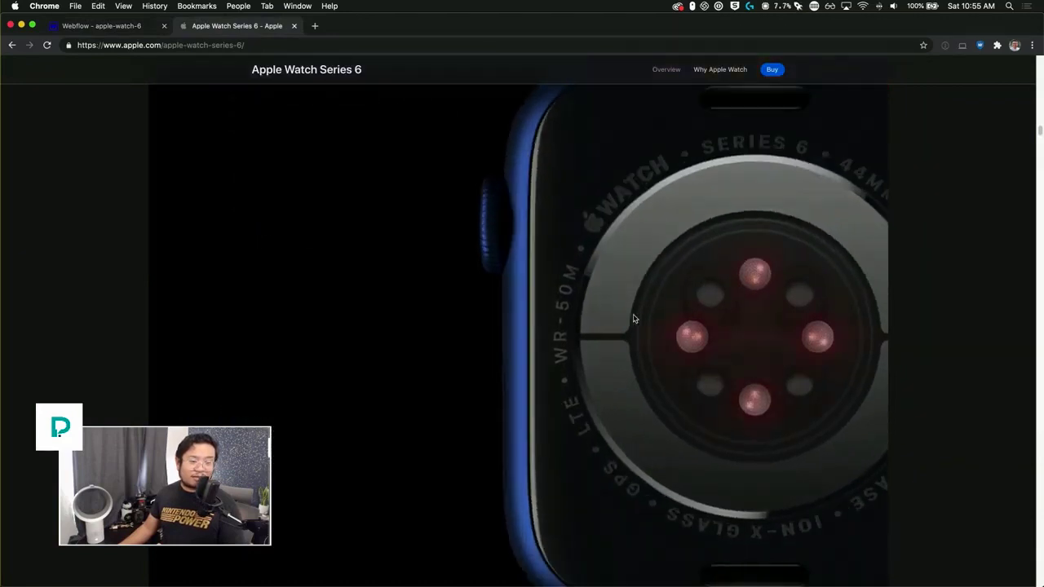
pyautogui.scroll(2, 633, 318)
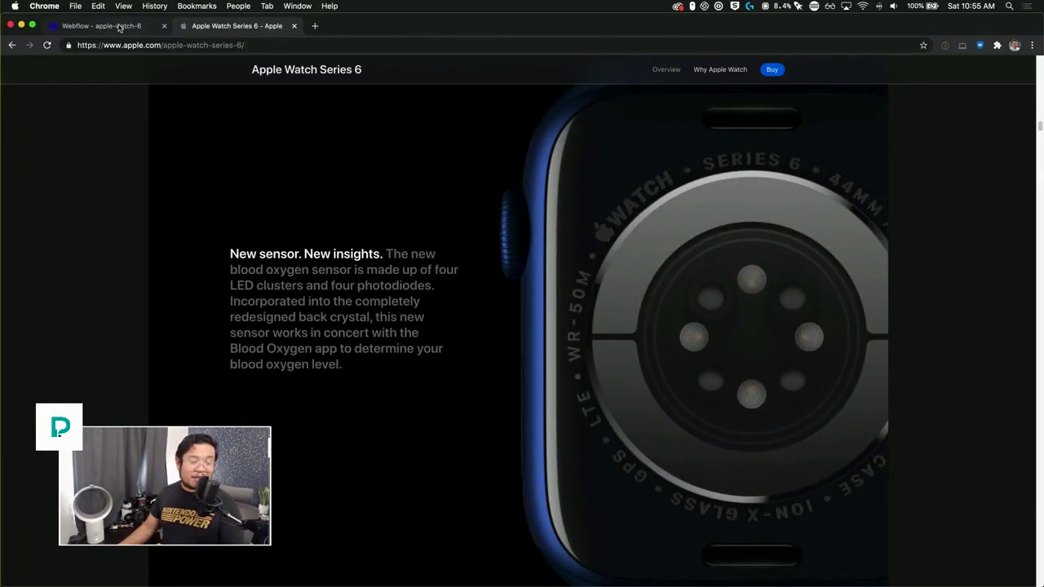
pyautogui.scroll(-3, 751, 244)
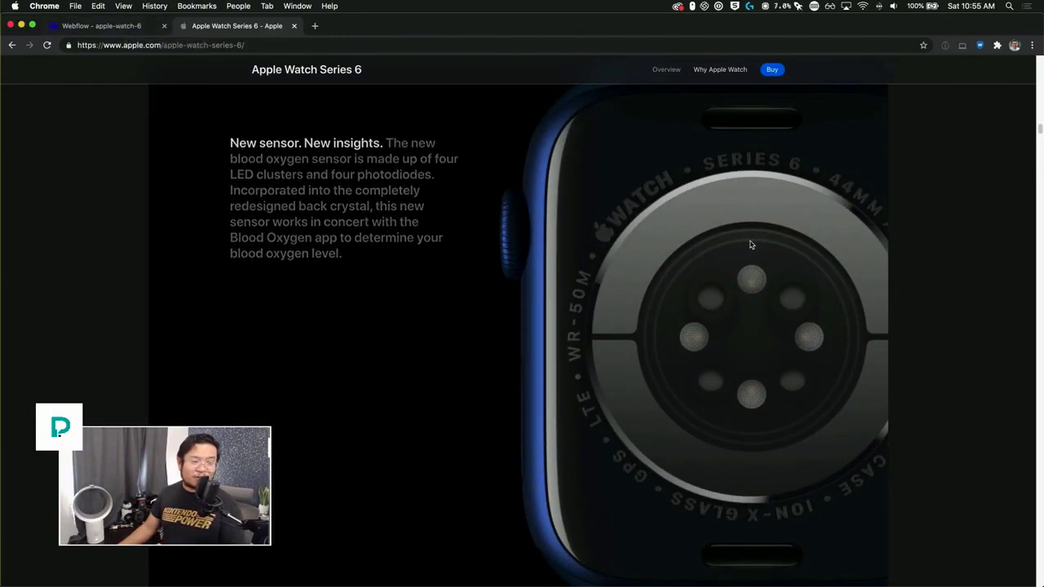
pyautogui.scroll(-5, 751, 244)
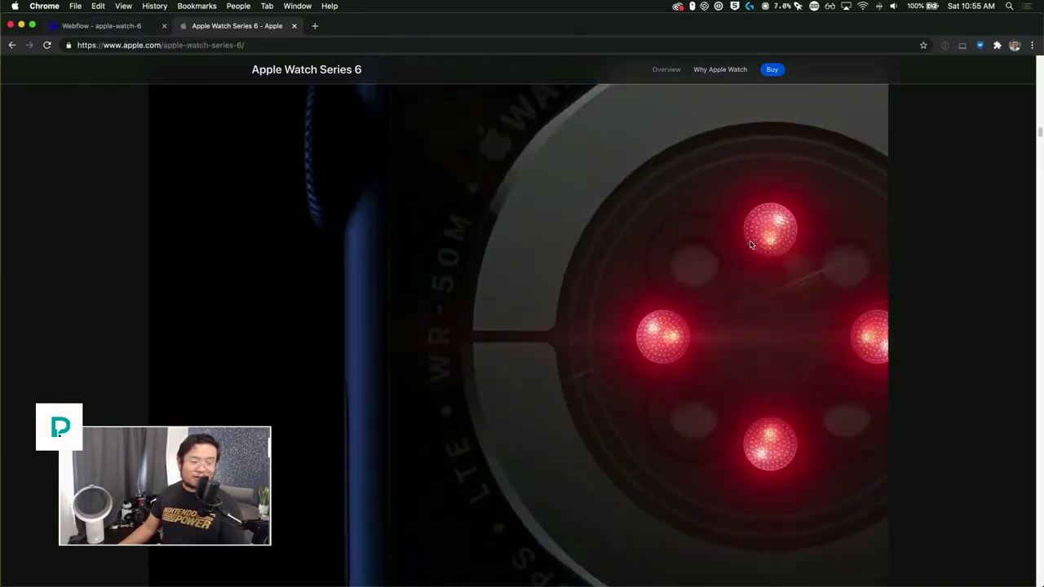
pyautogui.scroll(3, 751, 244)
pyautogui.click(131, 31)
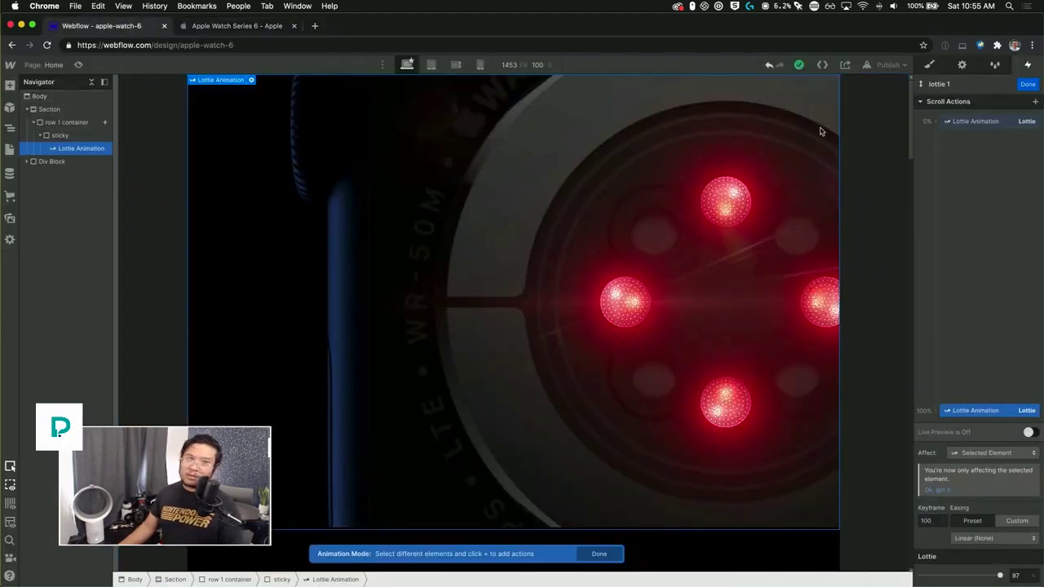
# Inspect the 0% Lottie keyframe and compare it with the opening of the sensor animation on the Apple page
pyautogui.click(960, 122)
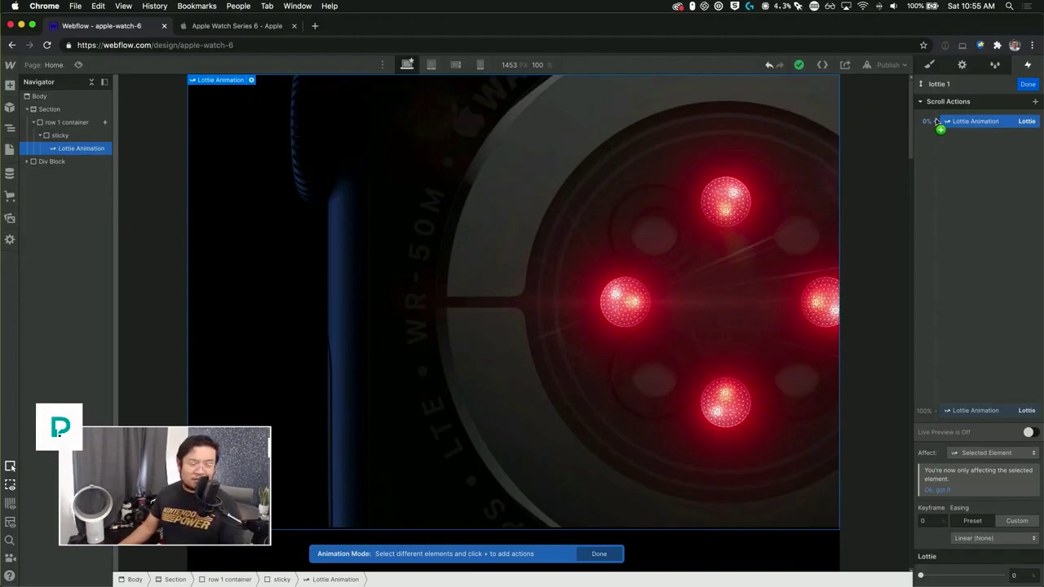
pyautogui.click(935, 121)
pyautogui.click(248, 28)
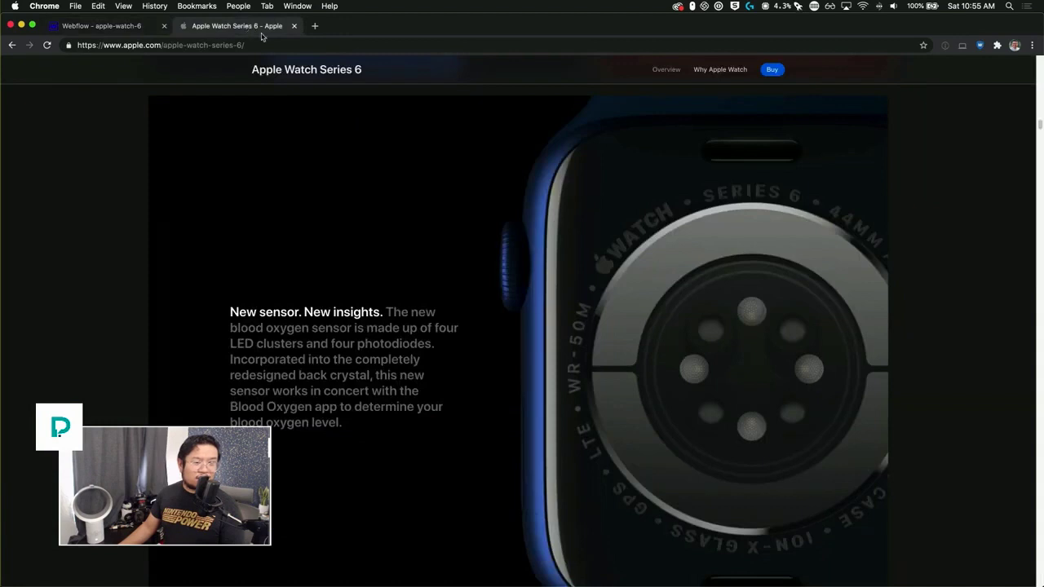
pyautogui.scroll(-6, 790, 418)
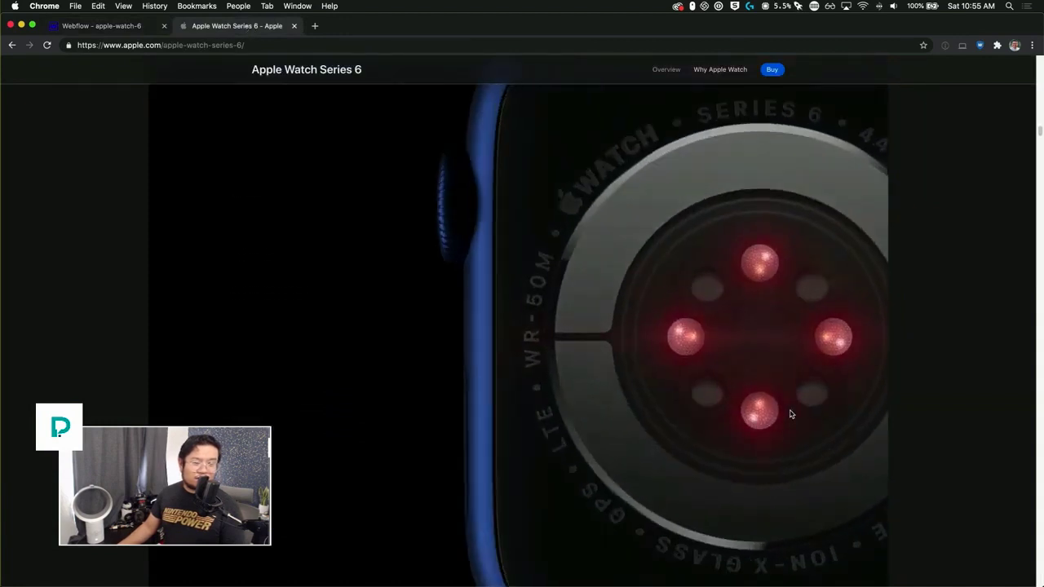
pyautogui.scroll(4, 790, 415)
pyautogui.scroll(4, 542, 241)
pyautogui.click(139, 26)
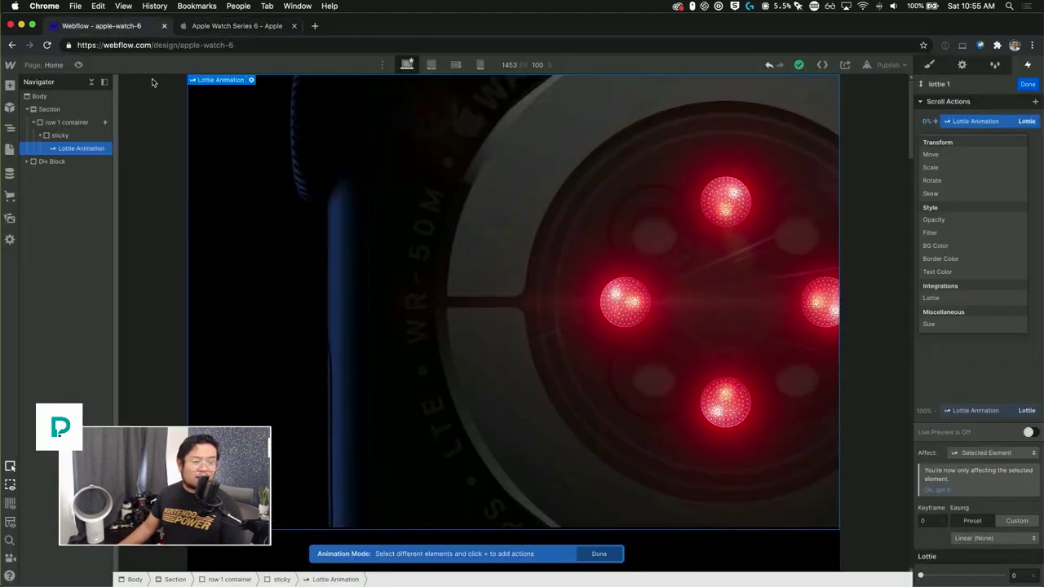
pyautogui.click(651, 281)
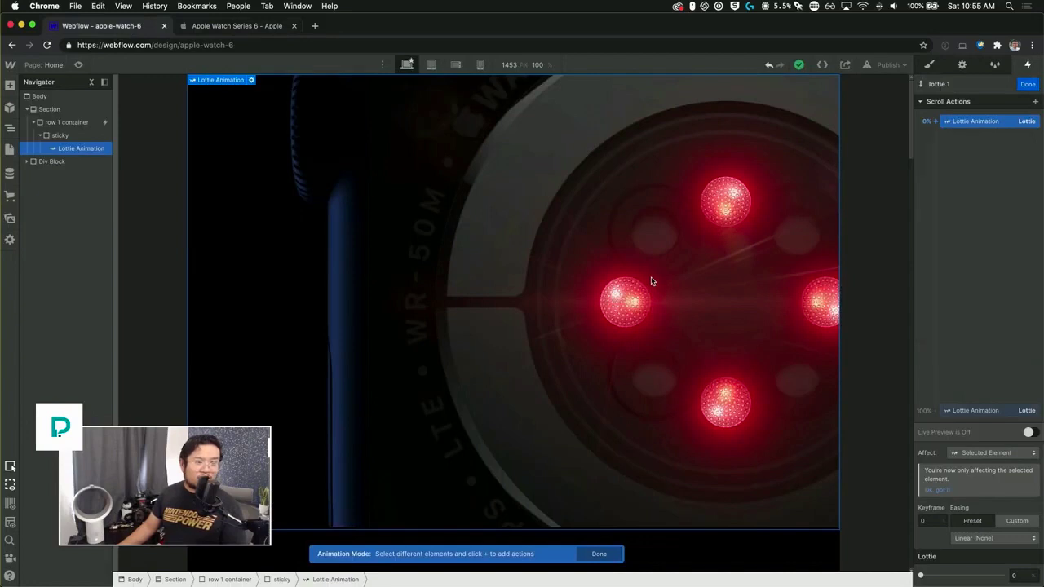
# Preview the watch1.json sequence from the Lottie Animation's settings and close the settings
pyautogui.doubleClick(723, 237)
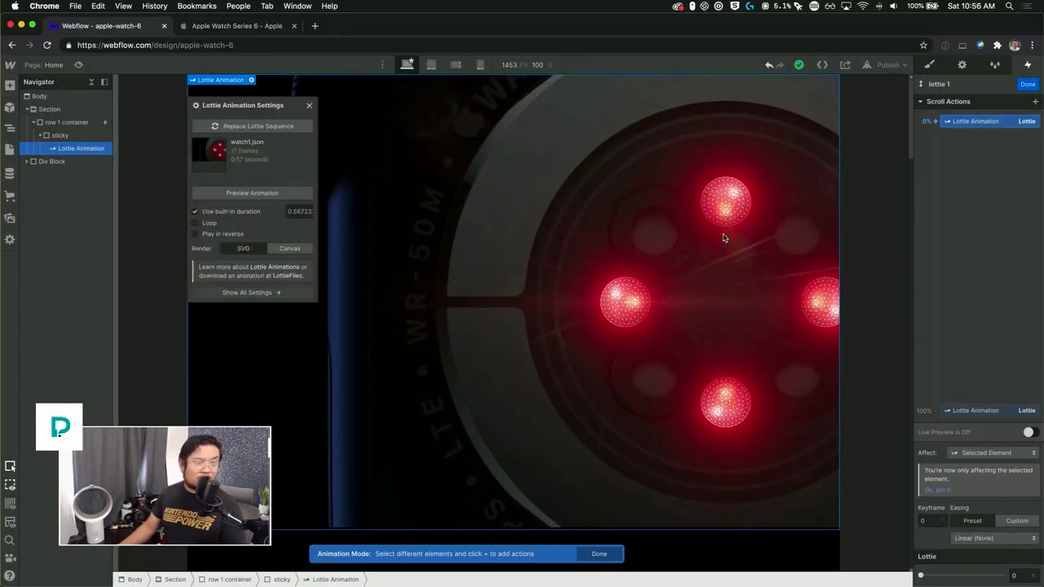
pyautogui.click(277, 195)
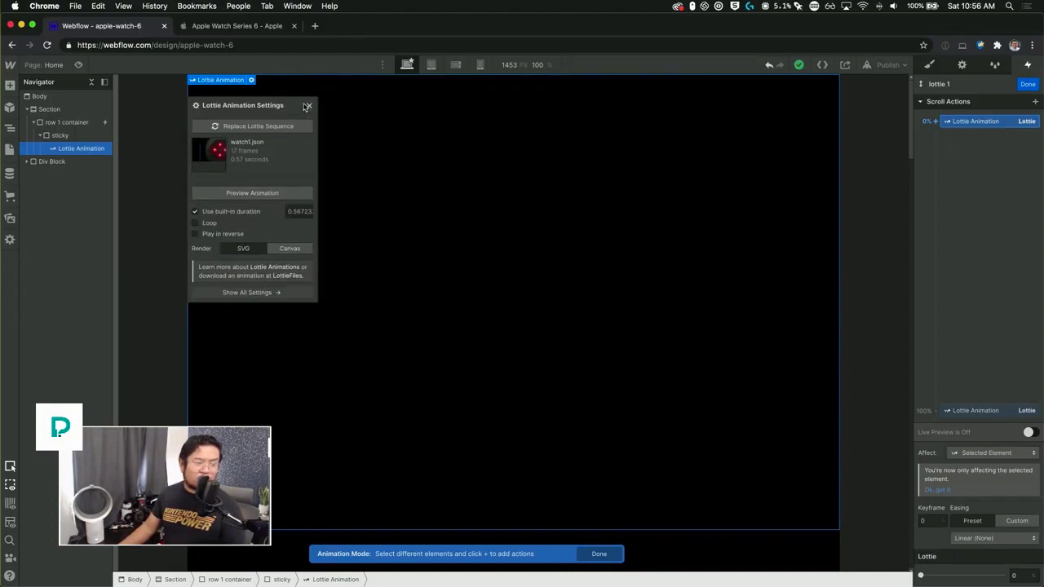
pyautogui.click(309, 106)
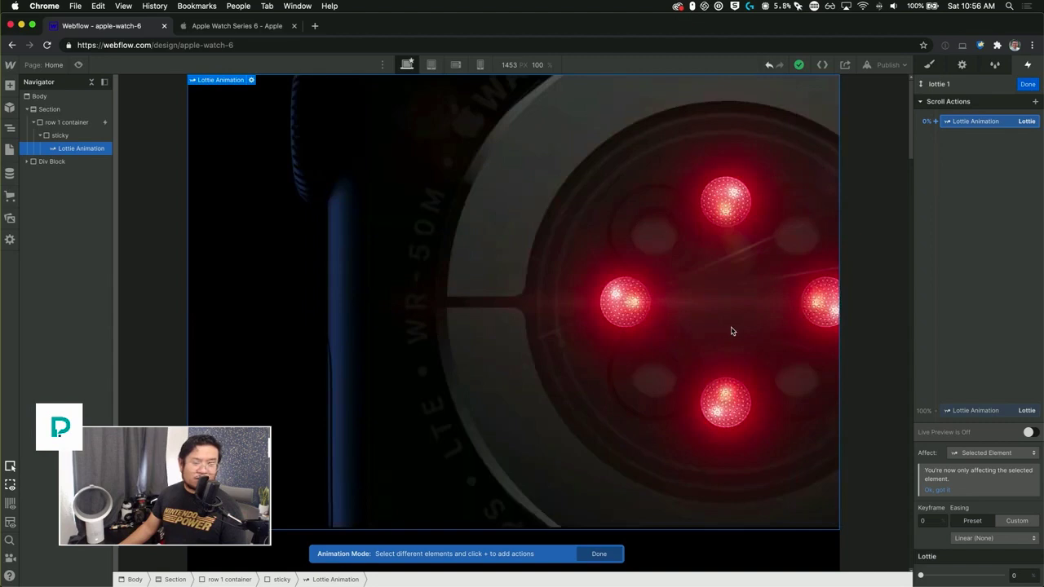
# Try a width of 700 px on the Lottie Animation, then undo it
pyautogui.click(929, 65)
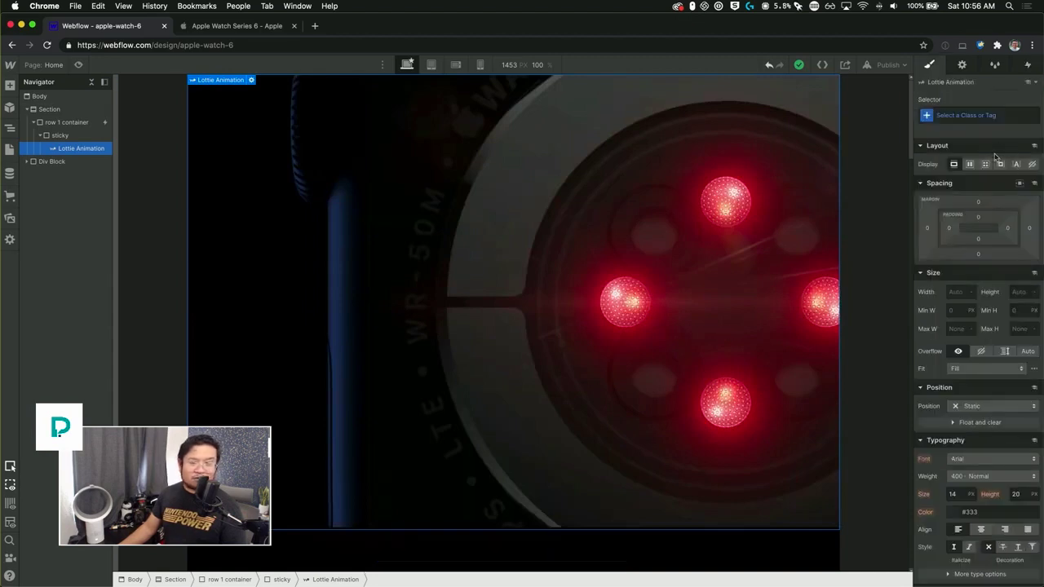
pyautogui.click(958, 293)
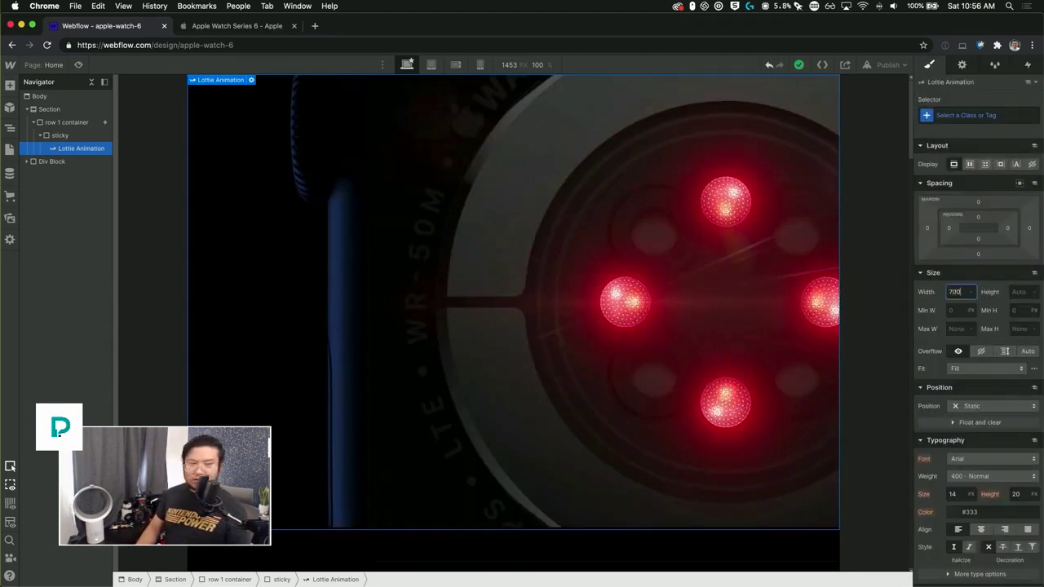
pyautogui.write('700')
pyautogui.press('Return')
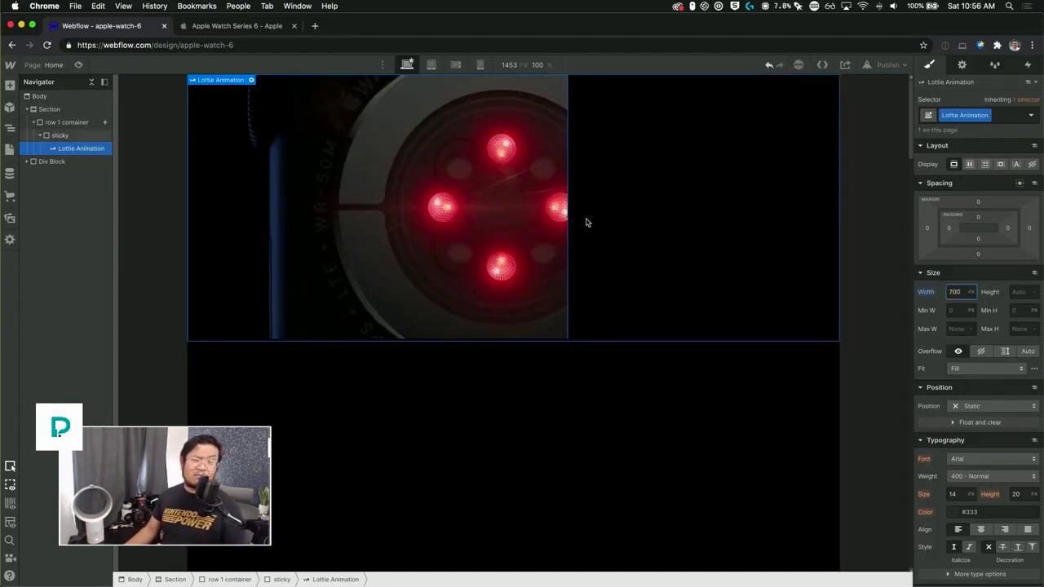
pyautogui.press('super+z')
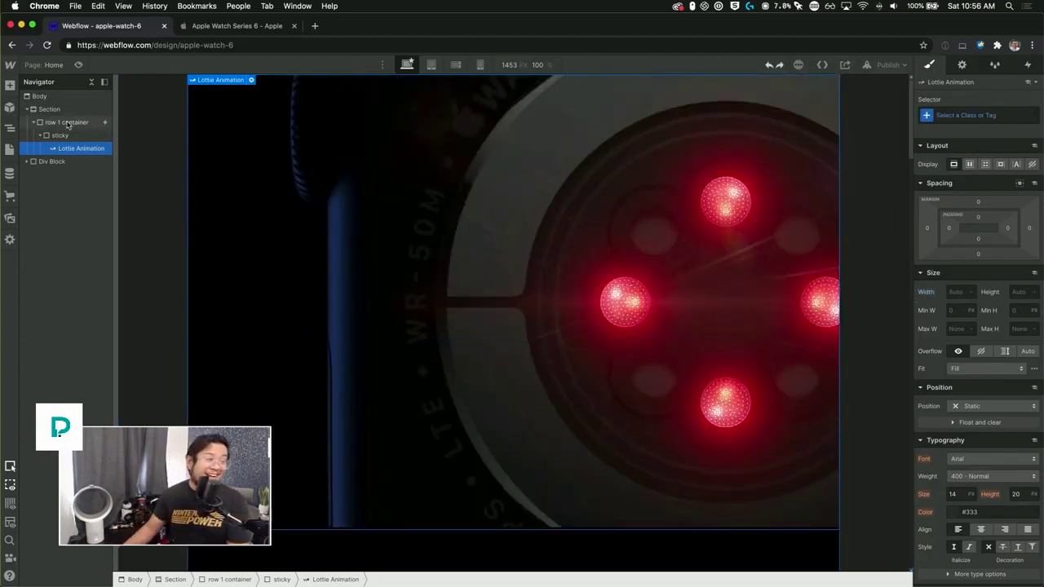
# Open the lottie 1 scroll animation of row 1 container and test its playback by scrolling the canvas
pyautogui.click(70, 122)
pyautogui.click(1025, 67)
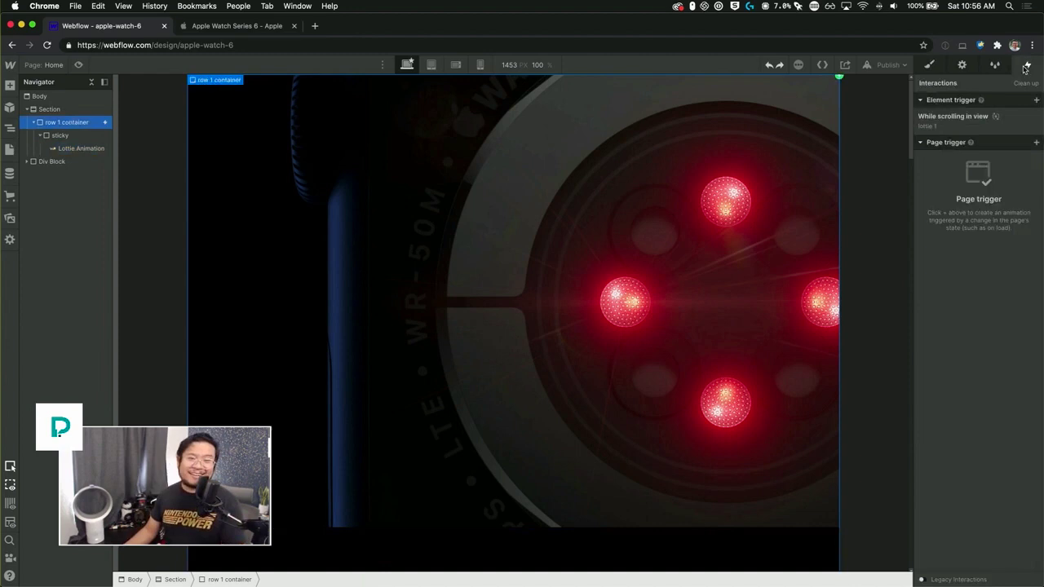
pyautogui.click(965, 121)
pyautogui.scroll(-1, 963, 138)
pyautogui.click(941, 241)
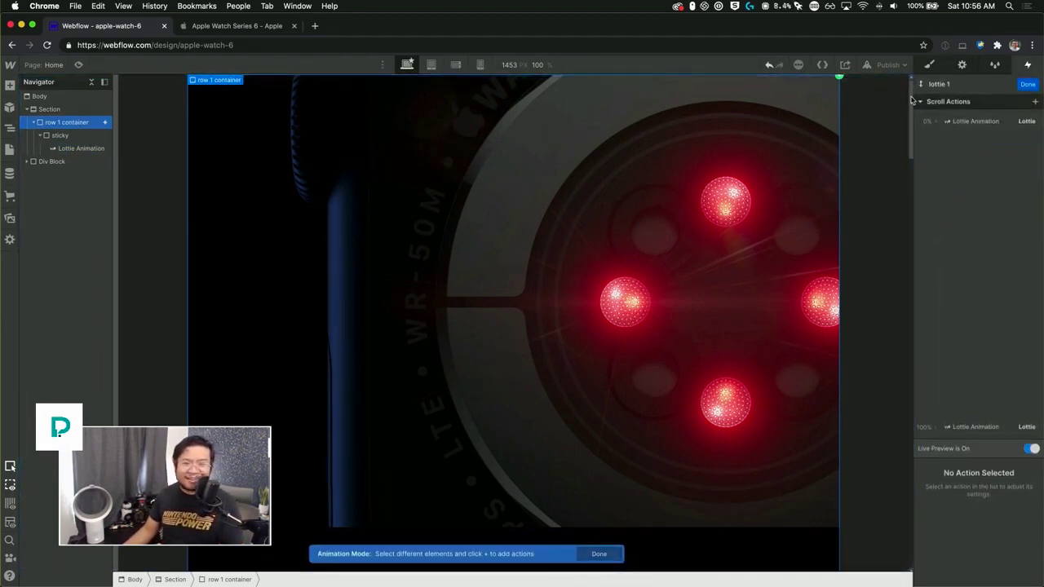
pyautogui.moveTo(912, 99)
pyautogui.mouseDown()
pyautogui.moveTo(914, 252)
pyautogui.moveTo(892, 73)
pyautogui.mouseUp()
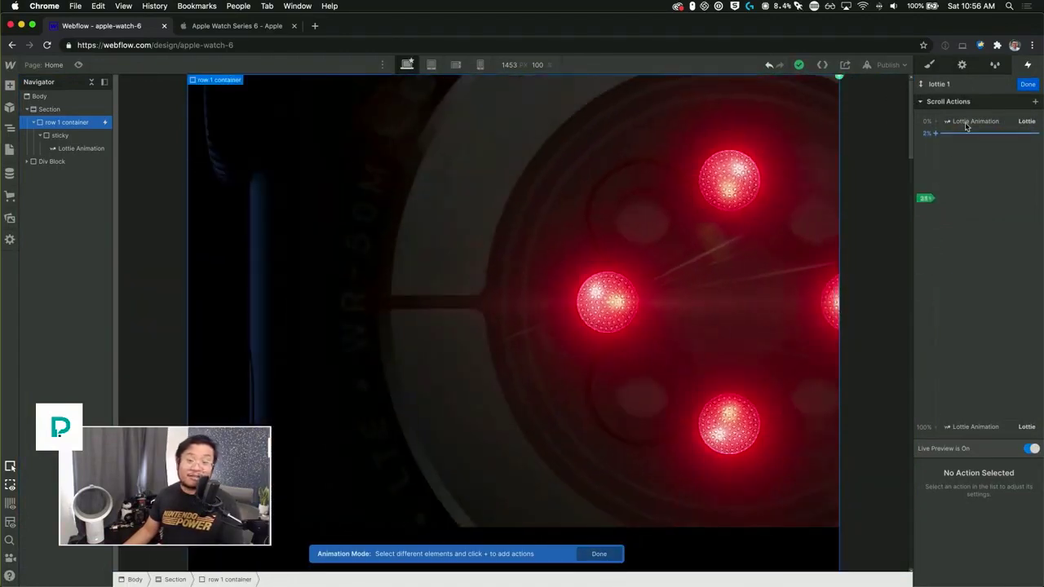
# Move the 0% Lottie keyframe to 50%, test it on scroll with Live Preview on, and finish editing the animation
pyautogui.click(967, 123)
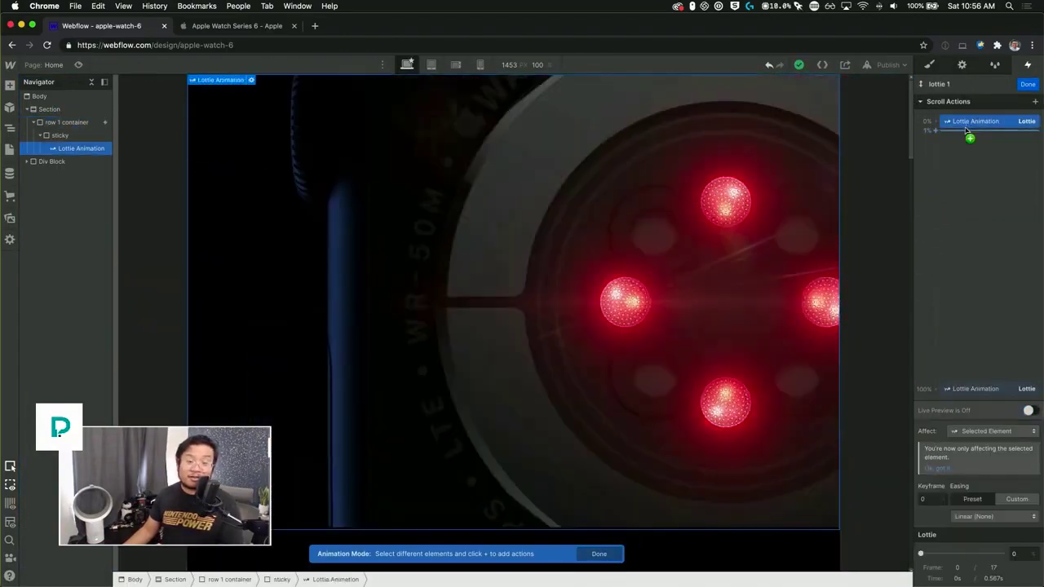
pyautogui.moveTo(969, 126); pyautogui.dragTo(970, 255)
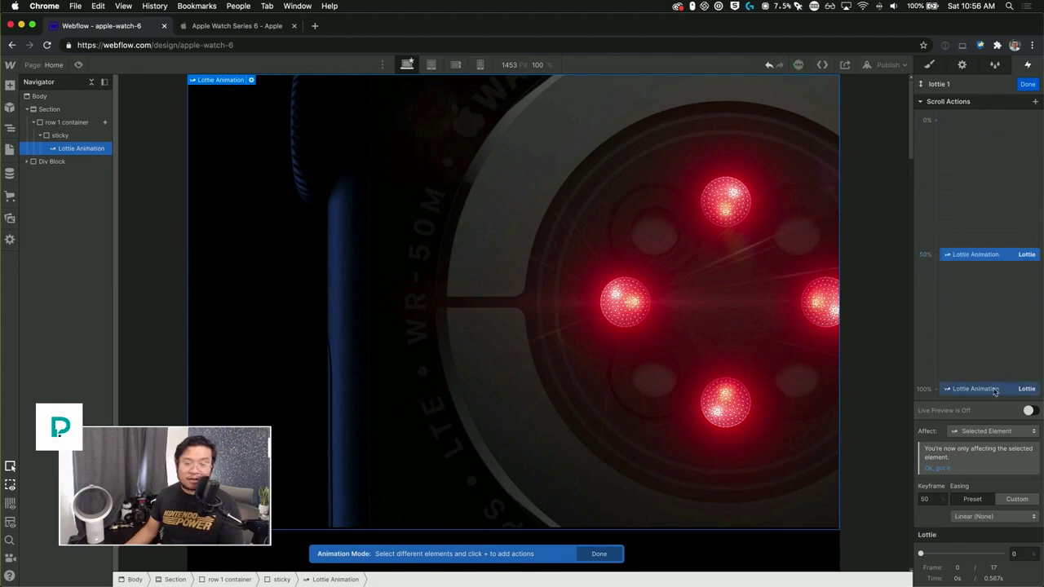
pyautogui.click(1029, 410)
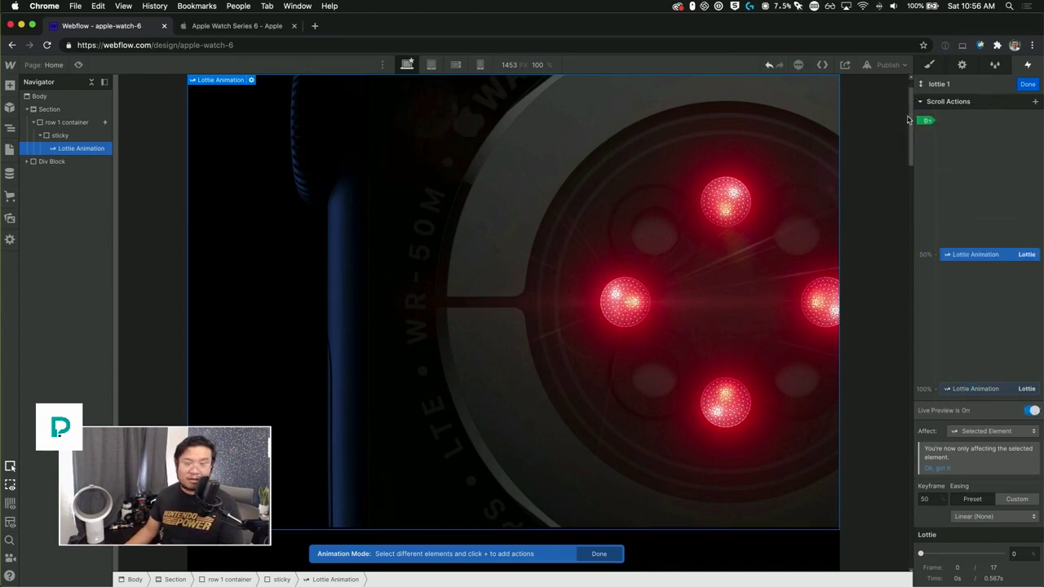
pyautogui.moveTo(908, 120)
pyautogui.mouseDown()
pyautogui.moveTo(913, 269)
pyautogui.moveTo(915, 253)
pyautogui.moveTo(912, 176)
pyautogui.moveTo(883, 386)
pyautogui.moveTo(905, 49)
pyautogui.mouseUp()
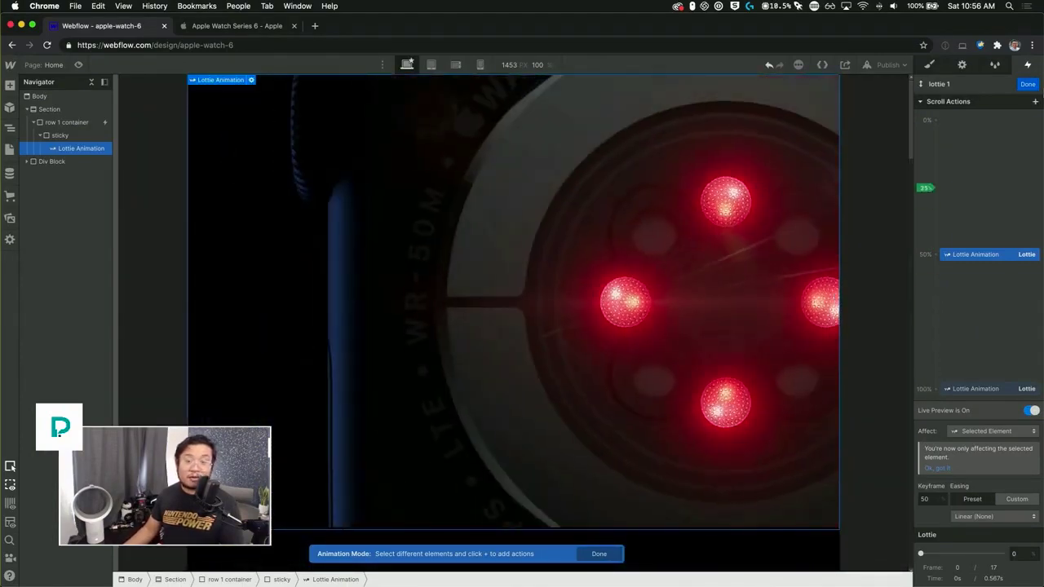
pyautogui.click(1027, 84)
pyautogui.click(491, 270)
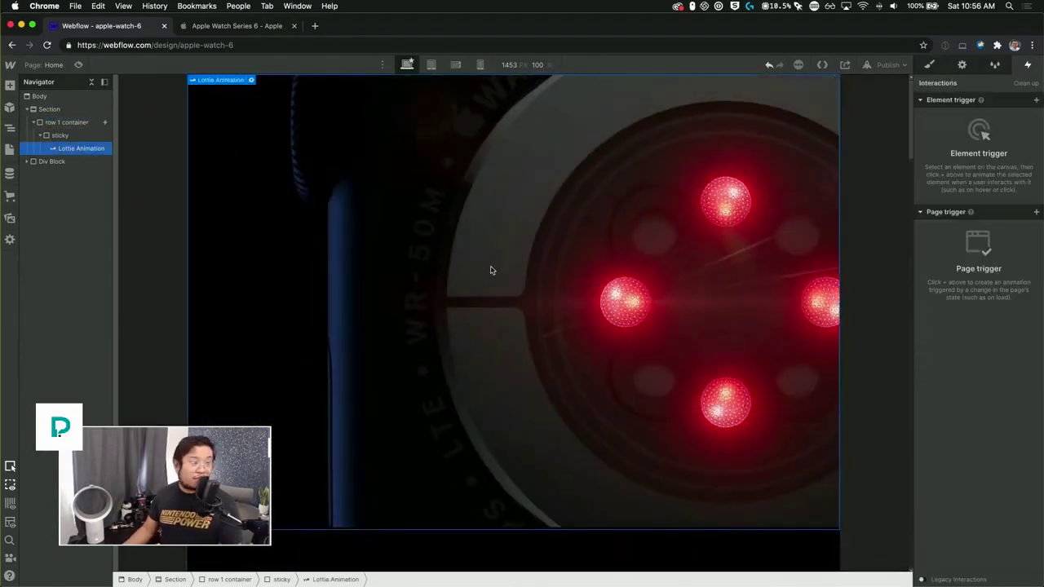
# Try absolute positioning on the Lottie Animation with 0% top, left and right offsets, and test it by scrolling the canvas
pyautogui.click(929, 65)
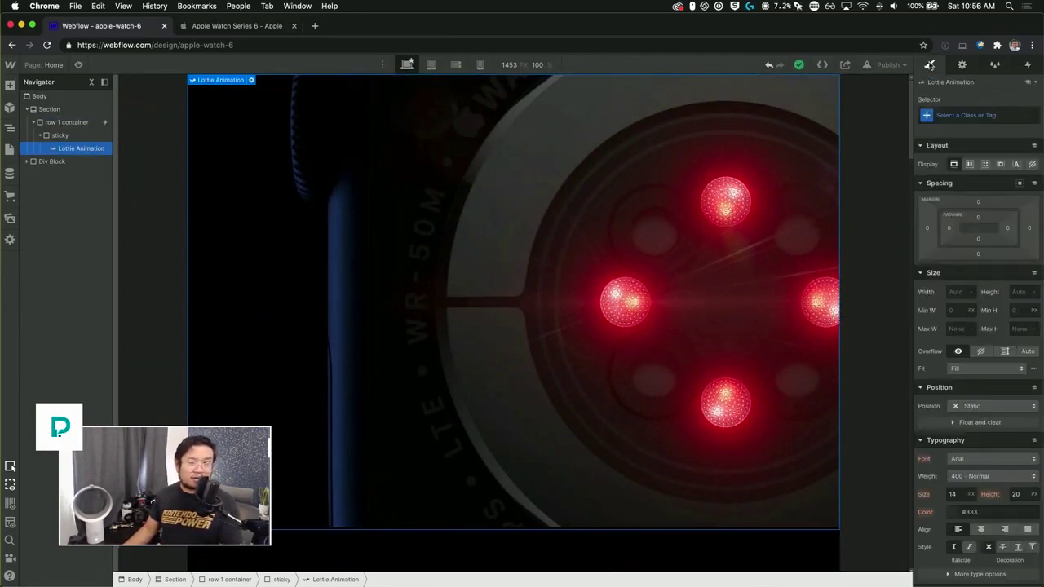
pyautogui.moveTo(904, 94)
pyautogui.mouseDown()
pyautogui.moveTo(907, 250)
pyautogui.moveTo(903, 74)
pyautogui.mouseUp()
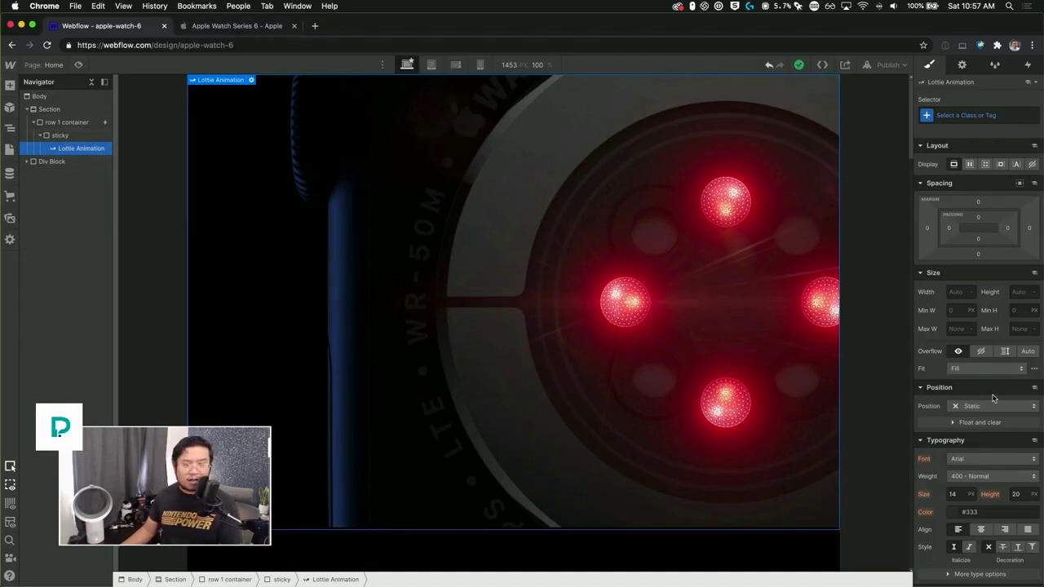
pyautogui.scroll(-2, 993, 398)
pyautogui.click(975, 363)
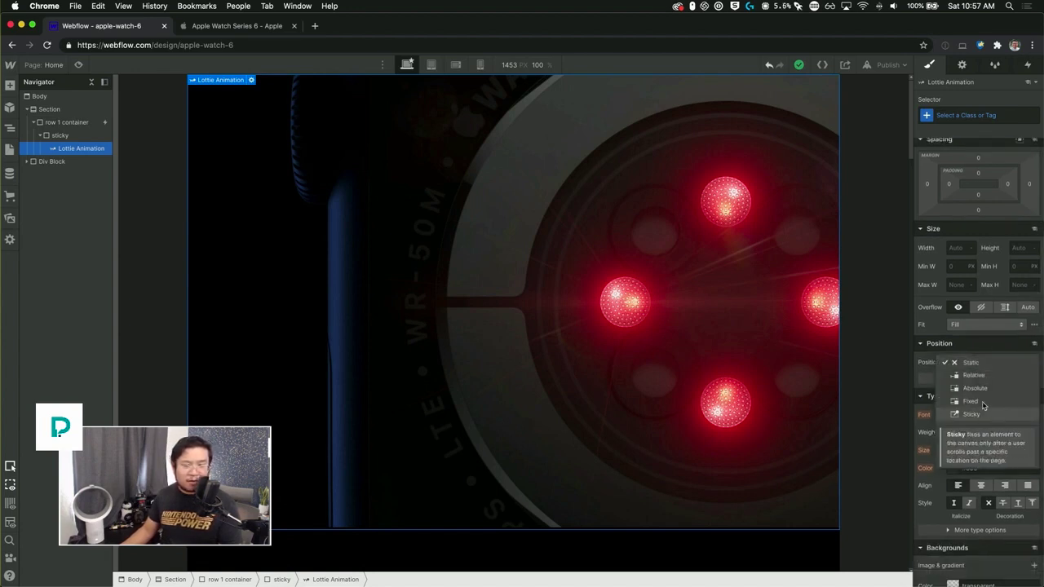
pyautogui.click(988, 389)
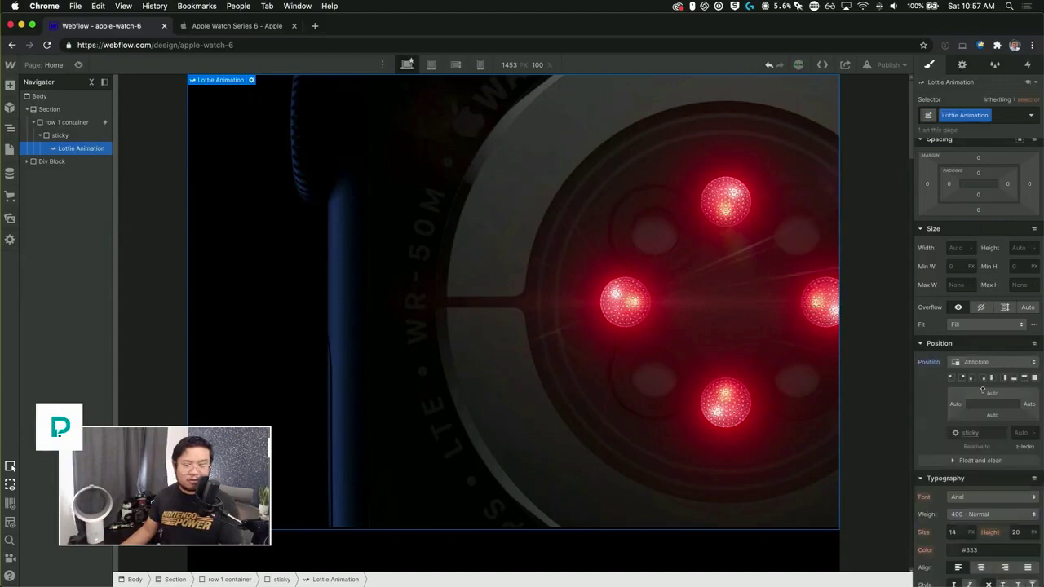
pyautogui.click(1024, 379)
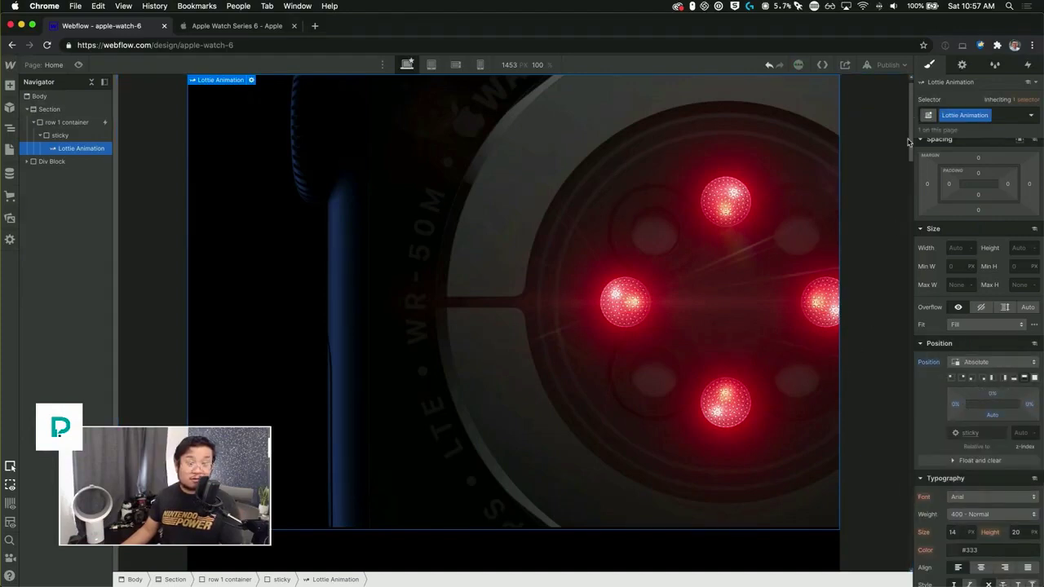
pyautogui.moveTo(907, 142); pyautogui.dragTo(897, 104)
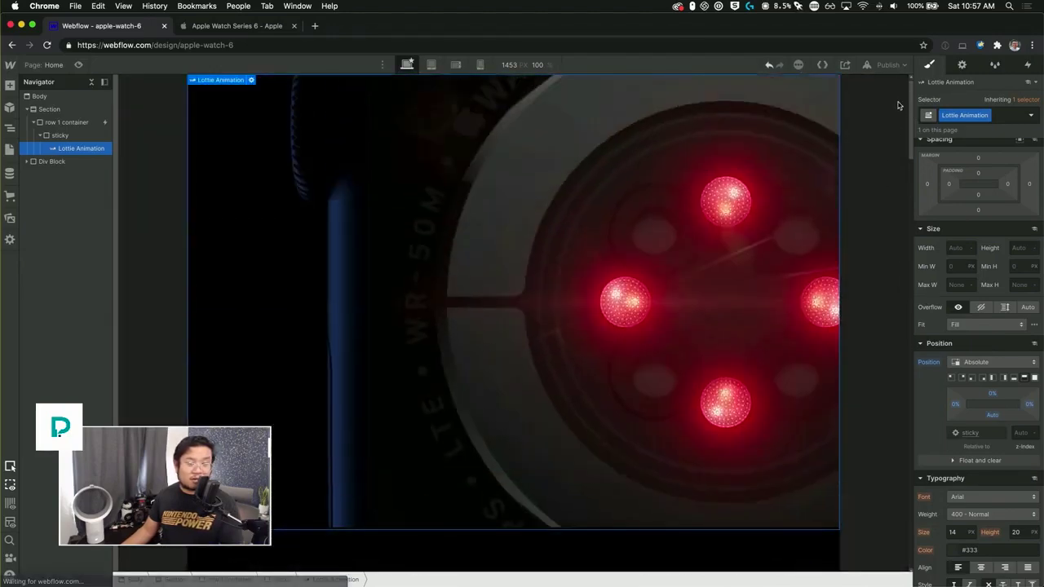
# Make the Lottie Animation's position Sticky with a top offset of 0, reset its side offsets to Auto, and test it on scroll
pyautogui.click(978, 364)
pyautogui.click(974, 390)
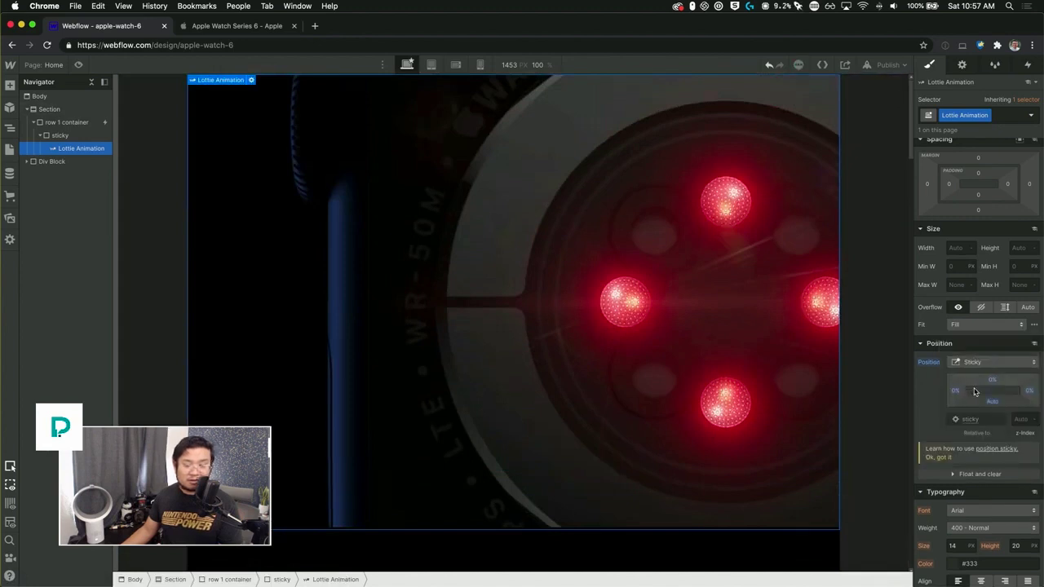
pyautogui.keyDown('alt'); pyautogui.click(956, 391); pyautogui.keyUp('alt')
pyautogui.keyDown('alt'); pyautogui.click(992, 401); pyautogui.keyUp('alt')
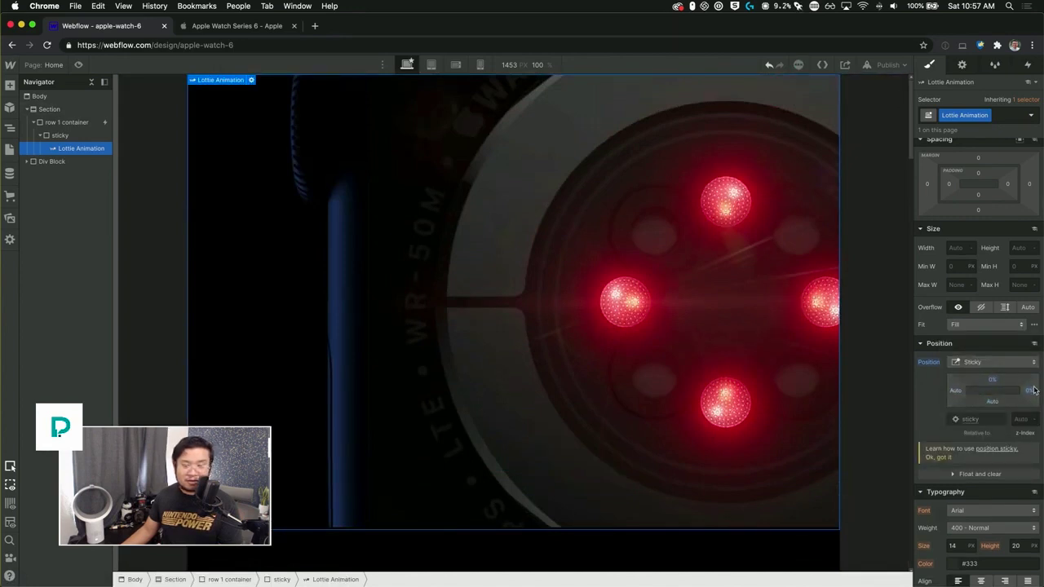
pyautogui.click(993, 380)
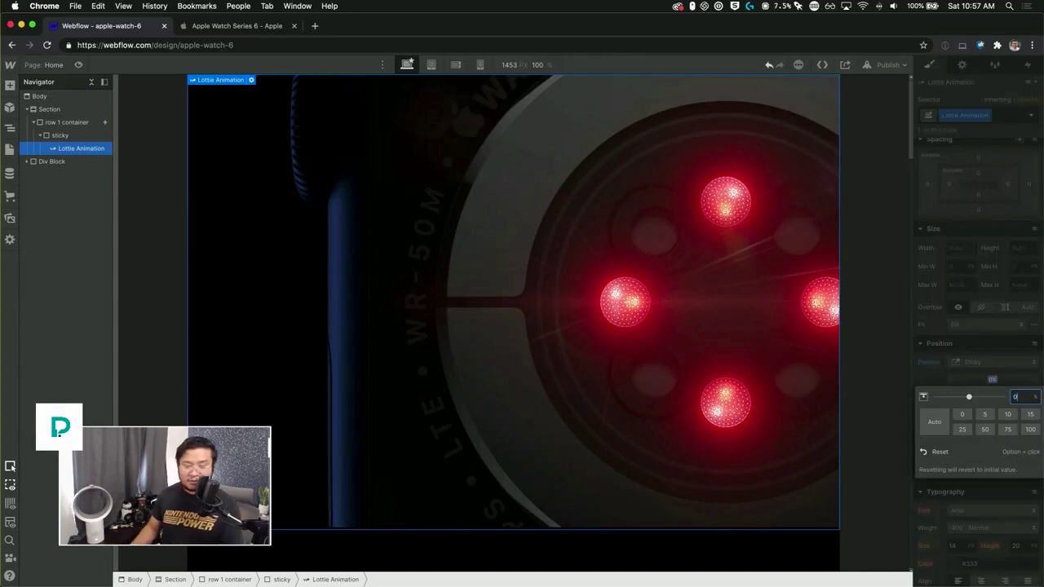
pyautogui.press('Return')
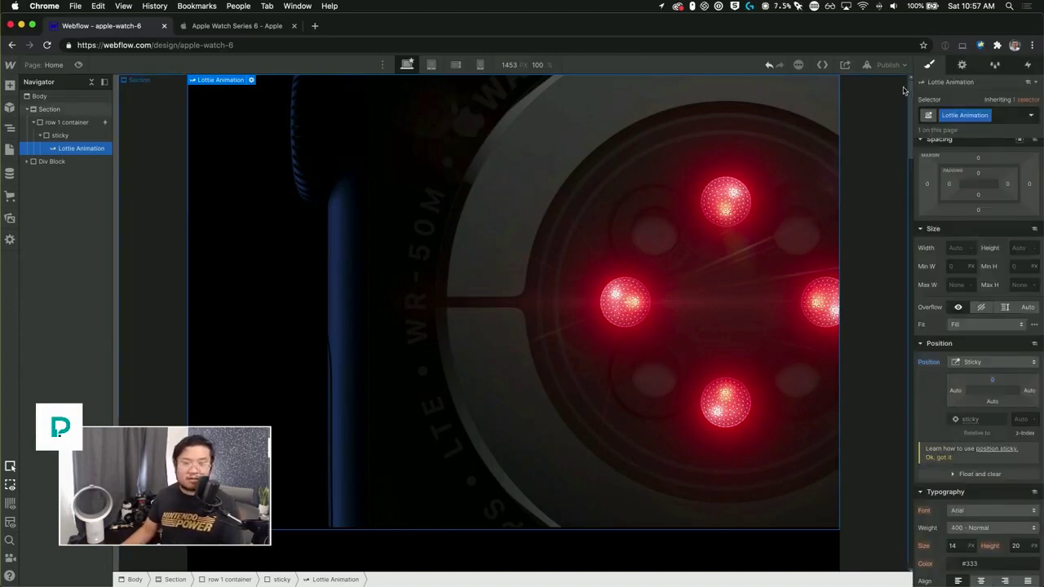
pyautogui.moveTo(911, 117); pyautogui.dragTo(892, 103)
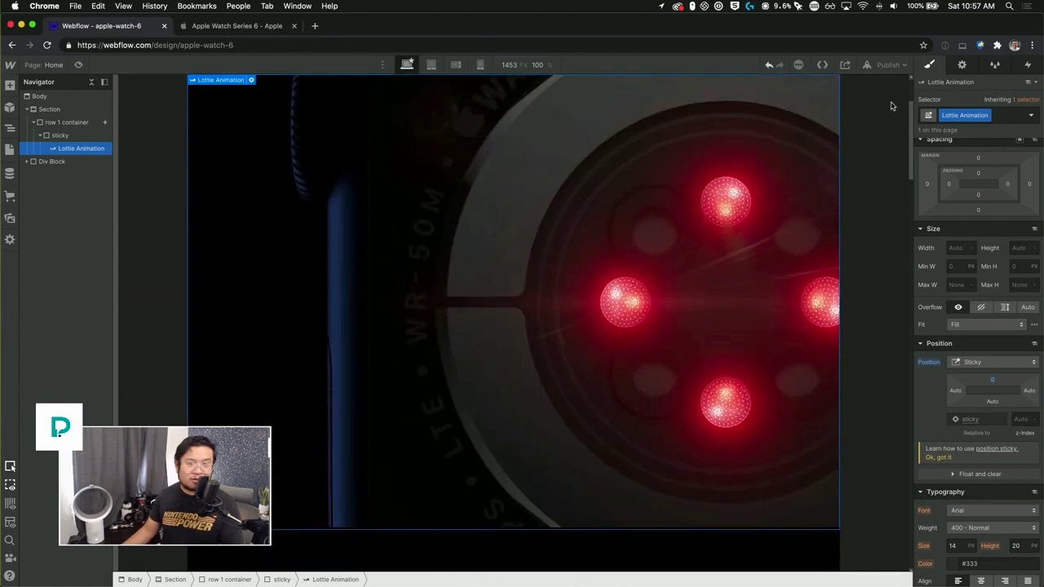
# Add a div block inside the sticky element and set its position to Sticky
pyautogui.click(79, 137)
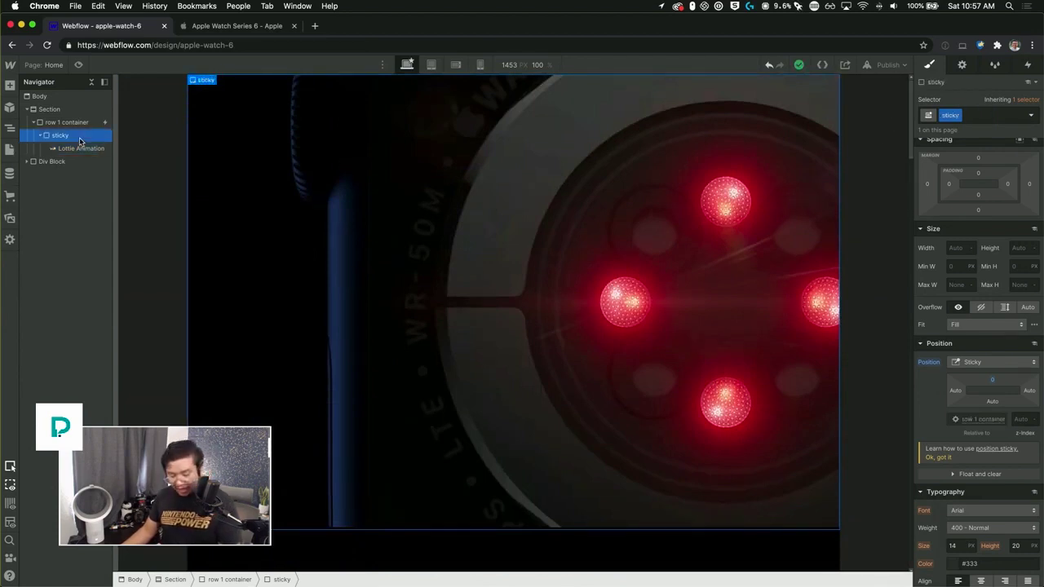
pyautogui.press('super+e')
pyautogui.write('div')
pyautogui.press('Return')
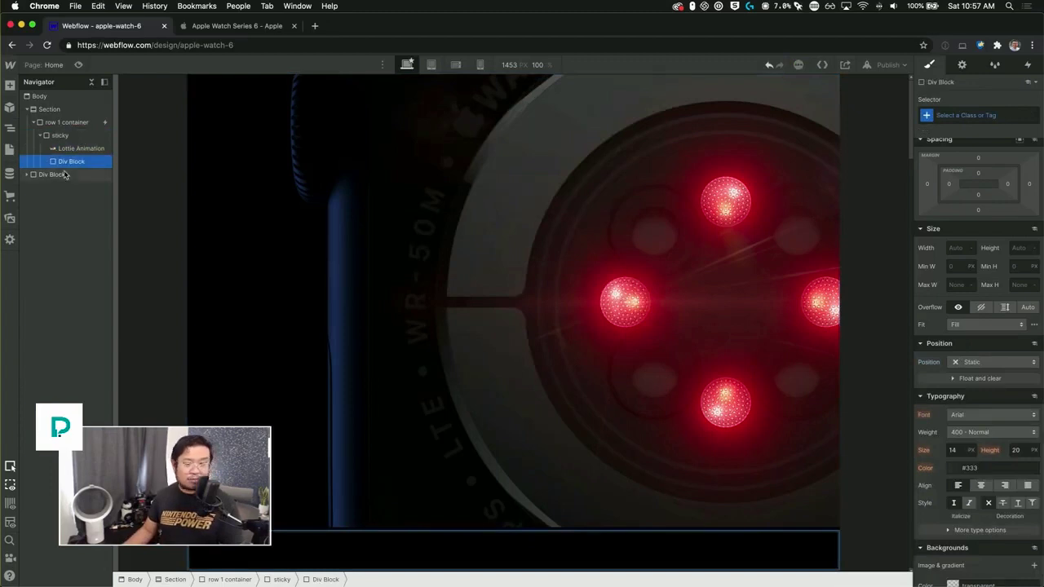
pyautogui.click(981, 363)
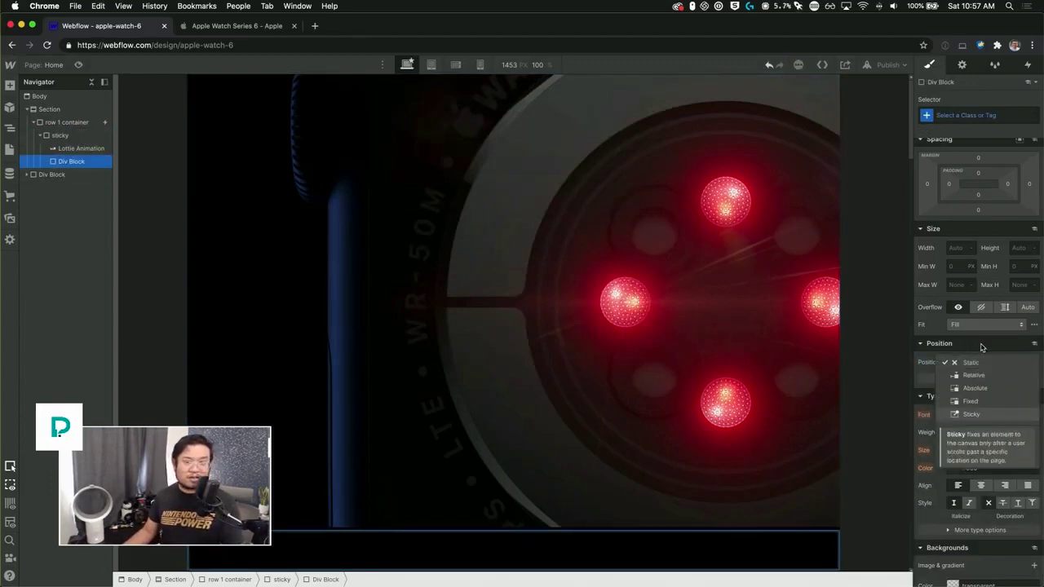
pyautogui.click(971, 414)
# Try renaming the new div block's class to "sticky content", then undo the rename
pyautogui.write('sticky content')
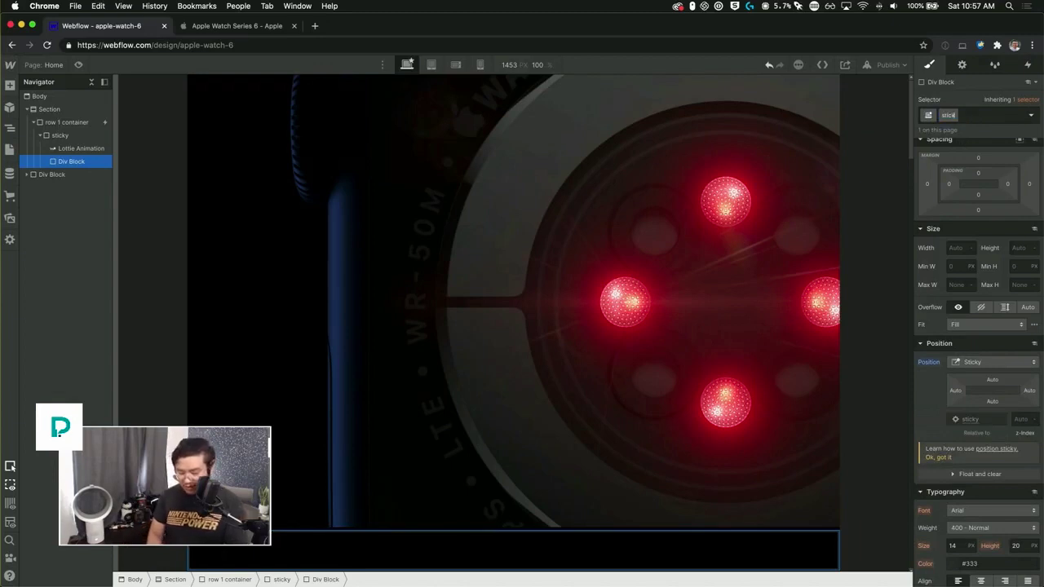
pyautogui.press('Return')
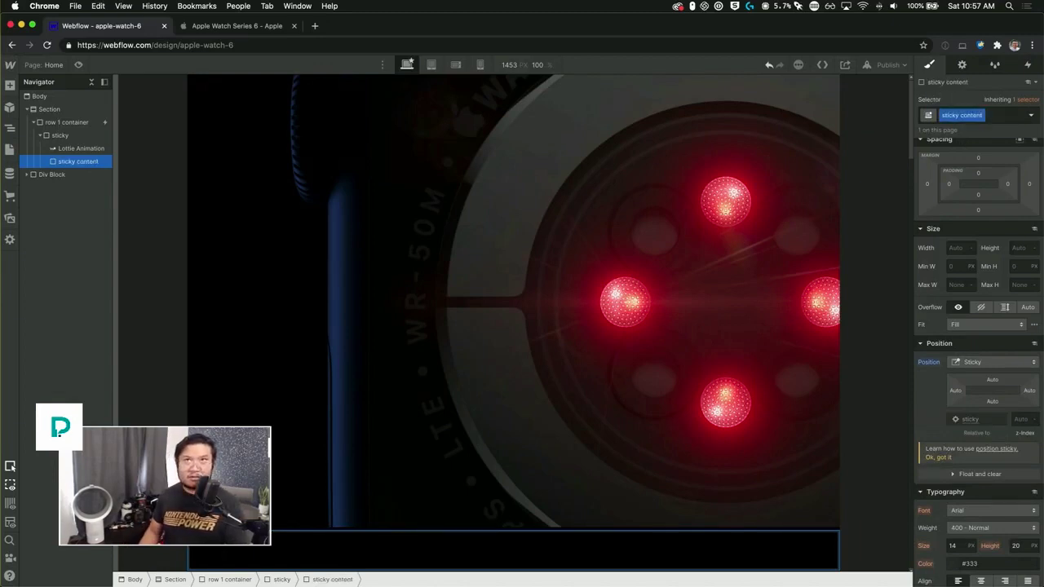
pyautogui.press('super+z')
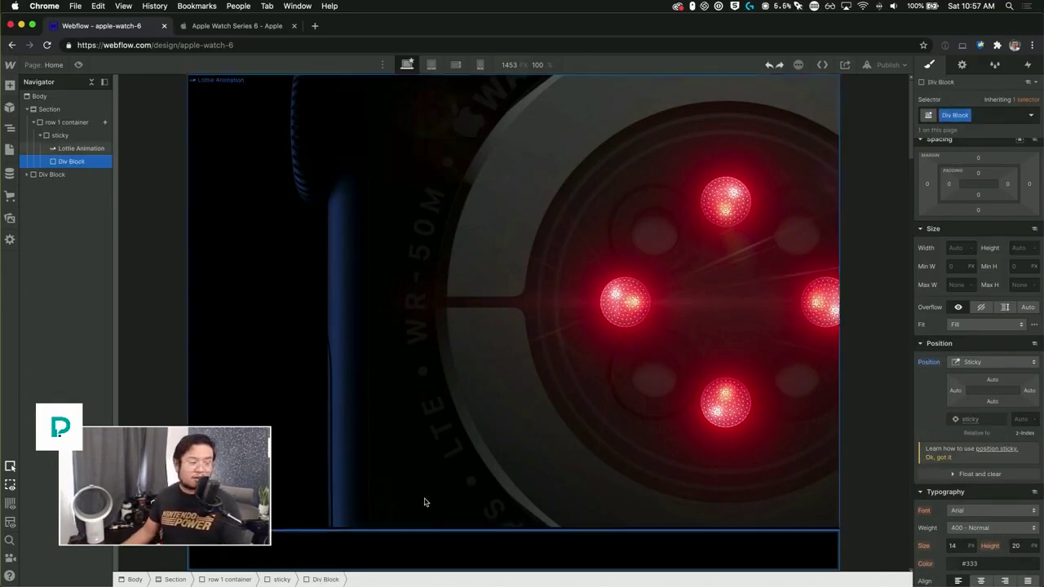
# Examine how the "New sensor. New insights." text scrolls beside the sensor animation on the Apple Watch Series 6 page, and return to Webflow
pyautogui.scroll(-5, 391, 559)
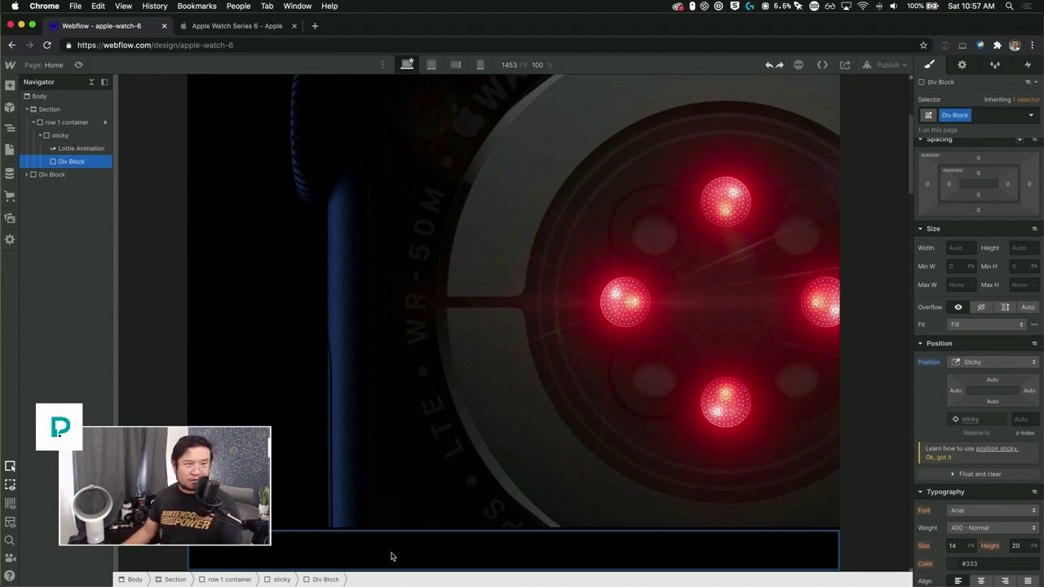
pyautogui.click(238, 26)
pyautogui.scroll(-5, 342, 374)
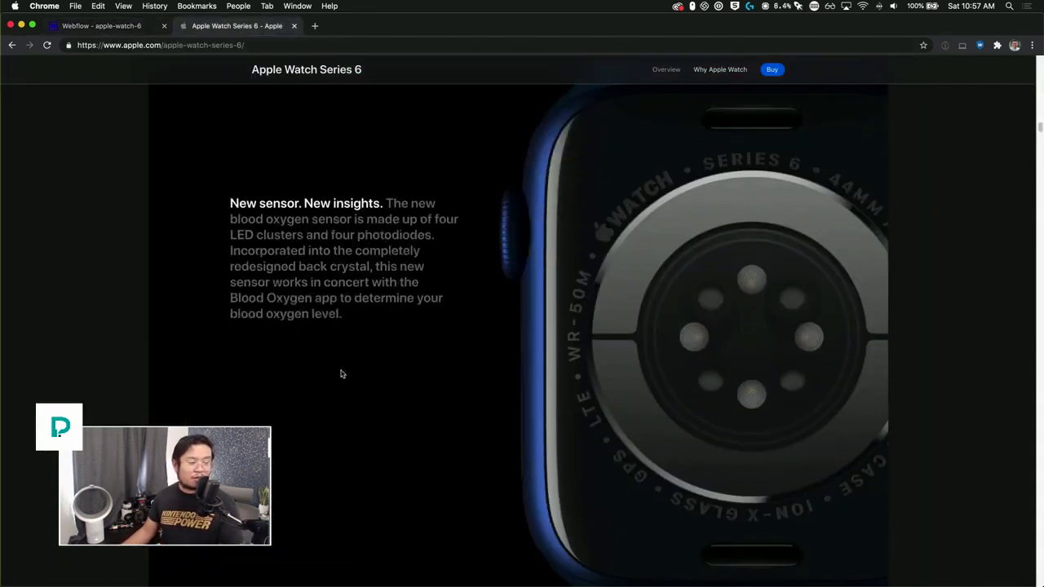
pyautogui.scroll(-5, 331, 256)
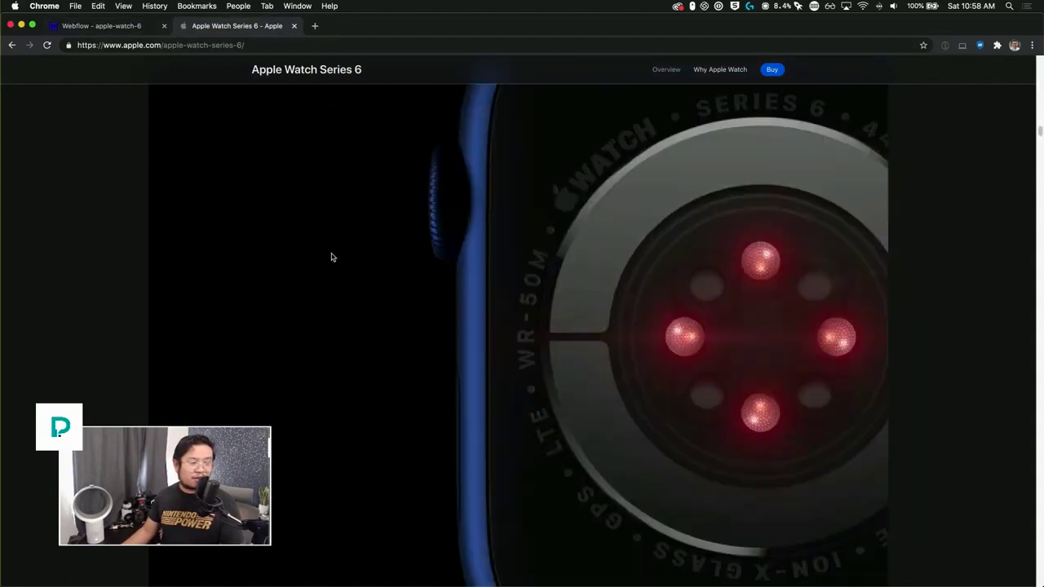
pyautogui.scroll(5, 331, 257)
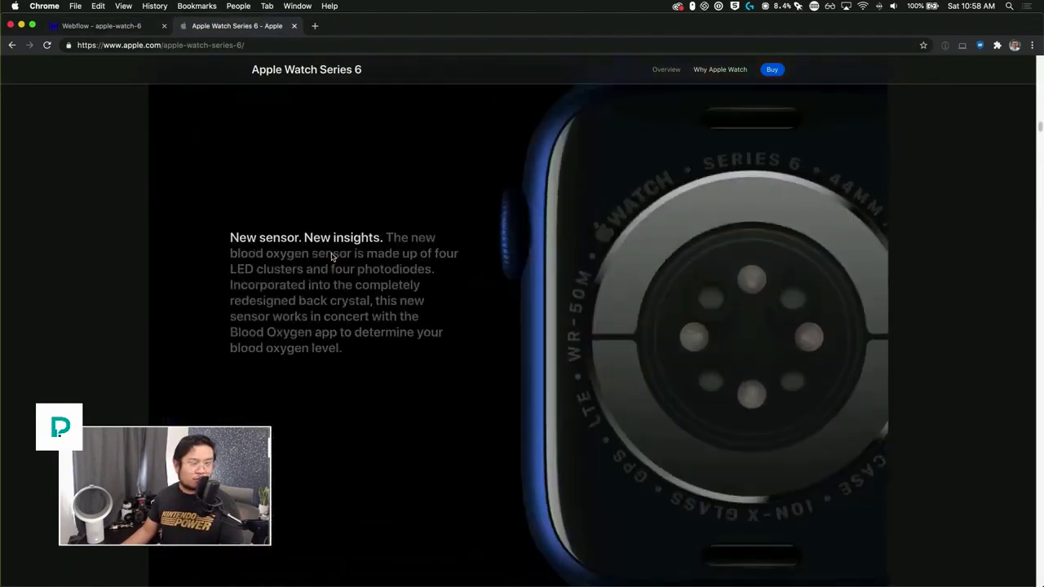
pyautogui.click(131, 29)
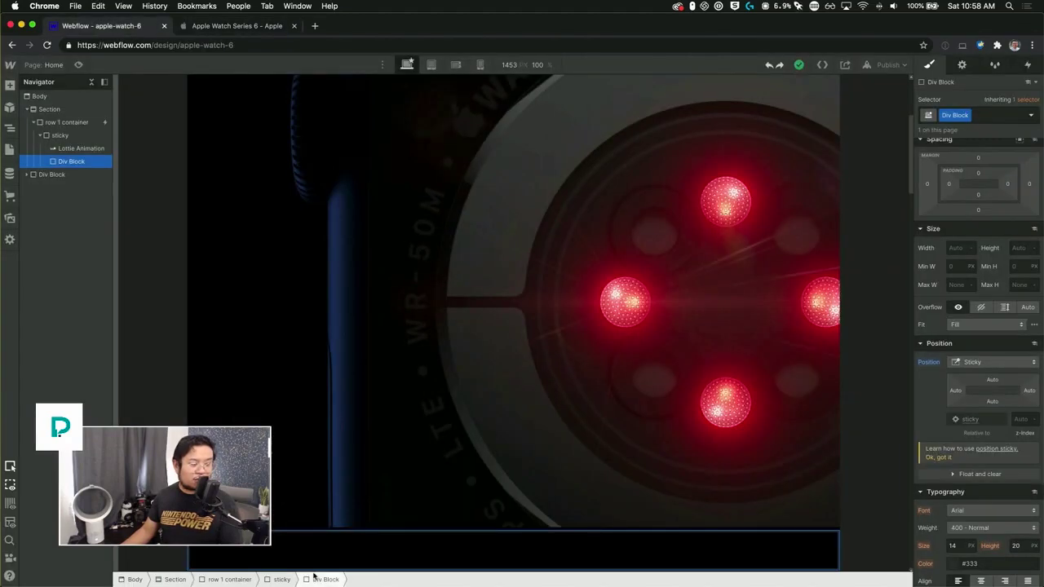
# Set the nested div block's width to 50% and its left margin to 32
pyautogui.click(957, 249)
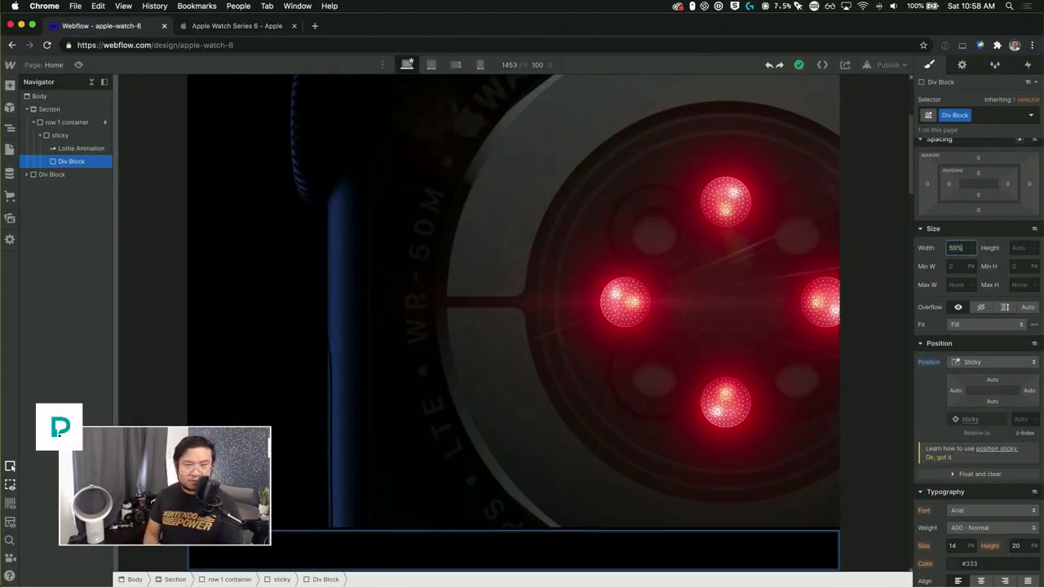
pyautogui.press('Return')
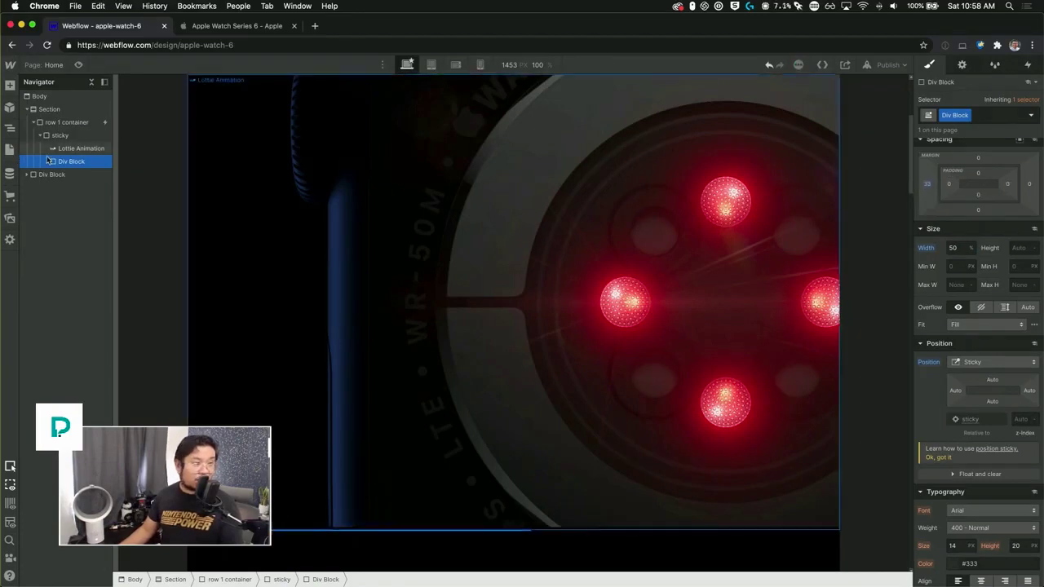
# Add an H3 heading and a paragraph inside the nested div block
pyautogui.press('super+e')
pyautogui.write('head')
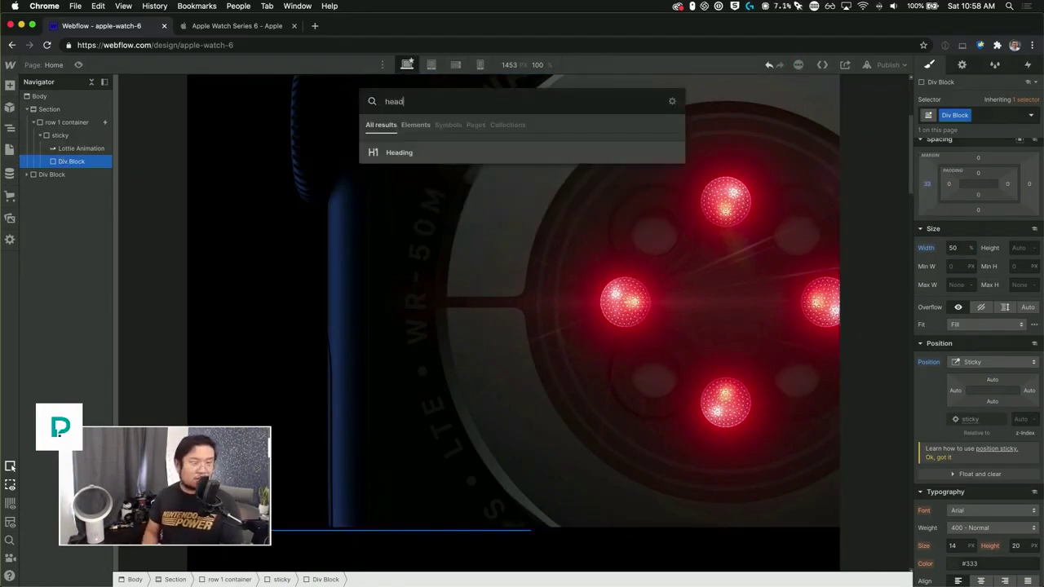
pyautogui.press('super+a')
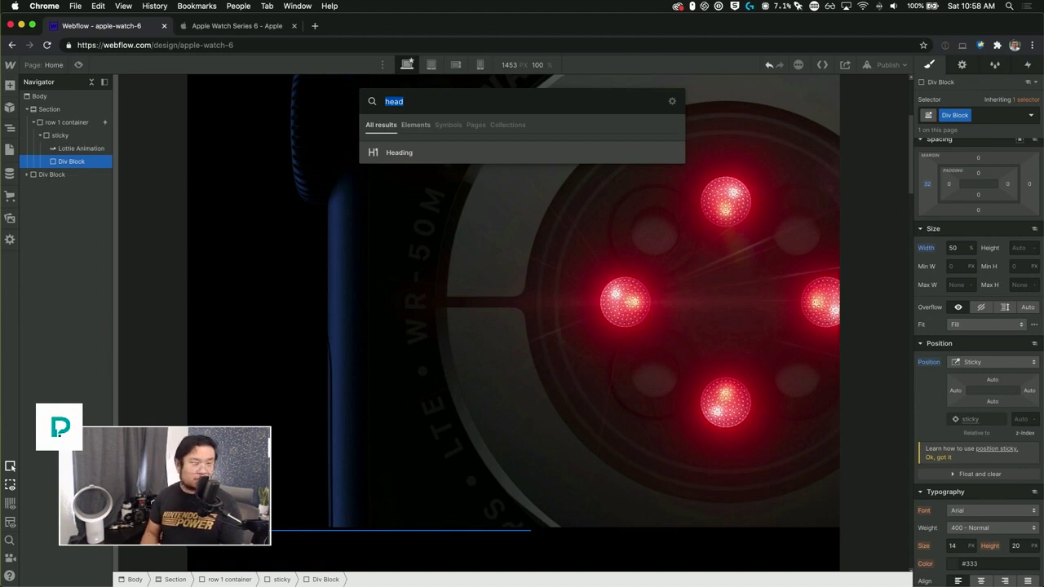
pyautogui.press('Return')
pyautogui.click(260, 510)
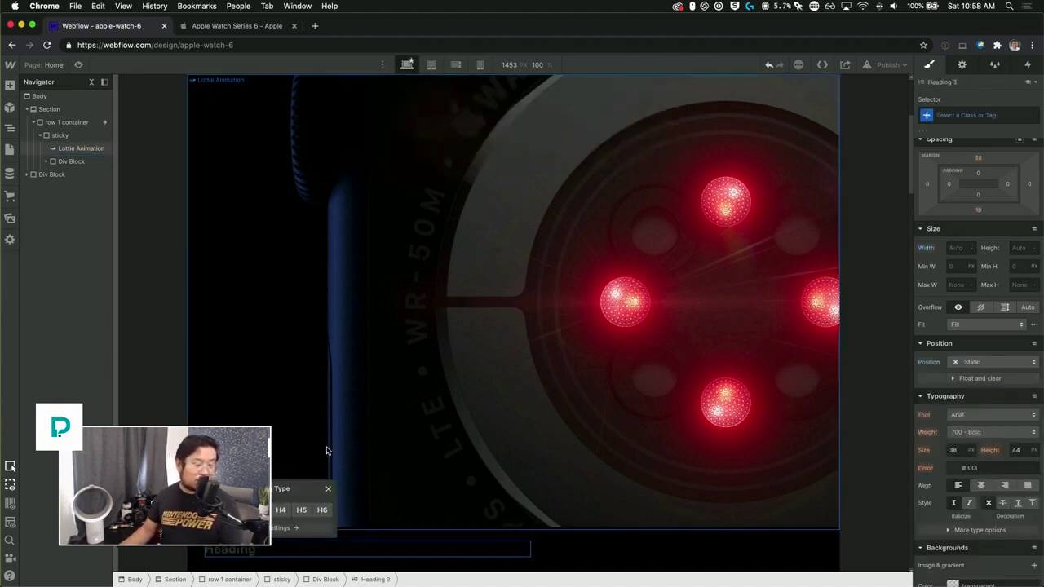
pyautogui.click(329, 490)
pyautogui.press('super+e')
pyautogui.write('par')
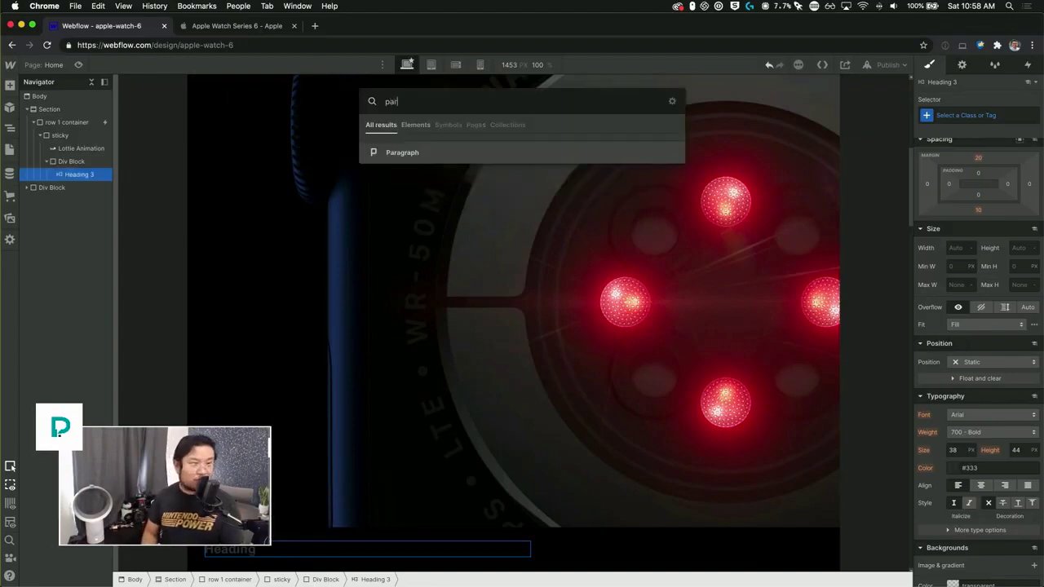
pyautogui.press('Return')
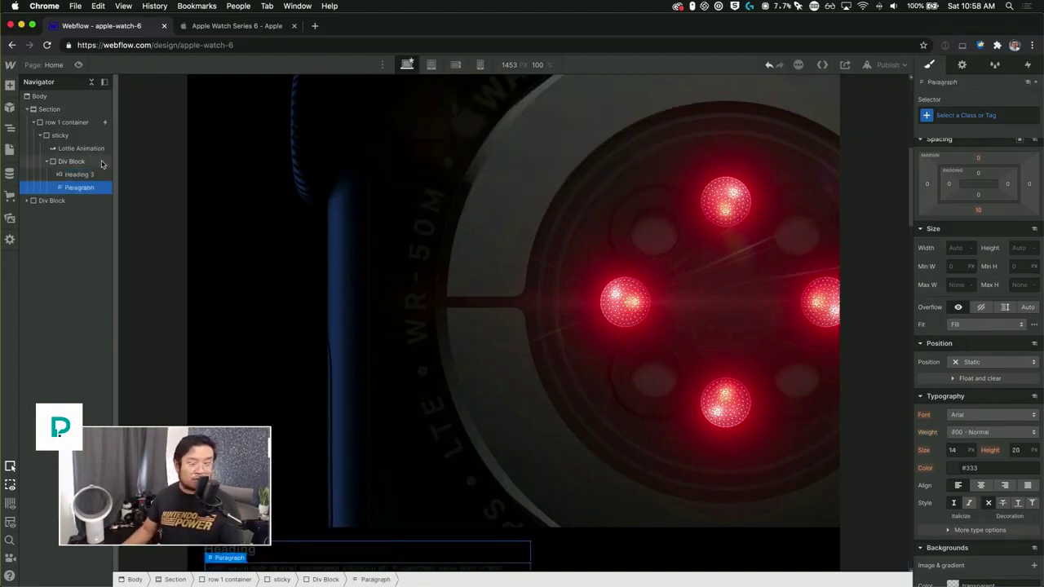
# Set the text color of the div block holding the heading and paragraph to white, and check it on scroll
pyautogui.click(102, 165)
pyautogui.scroll(-2, 505, 472)
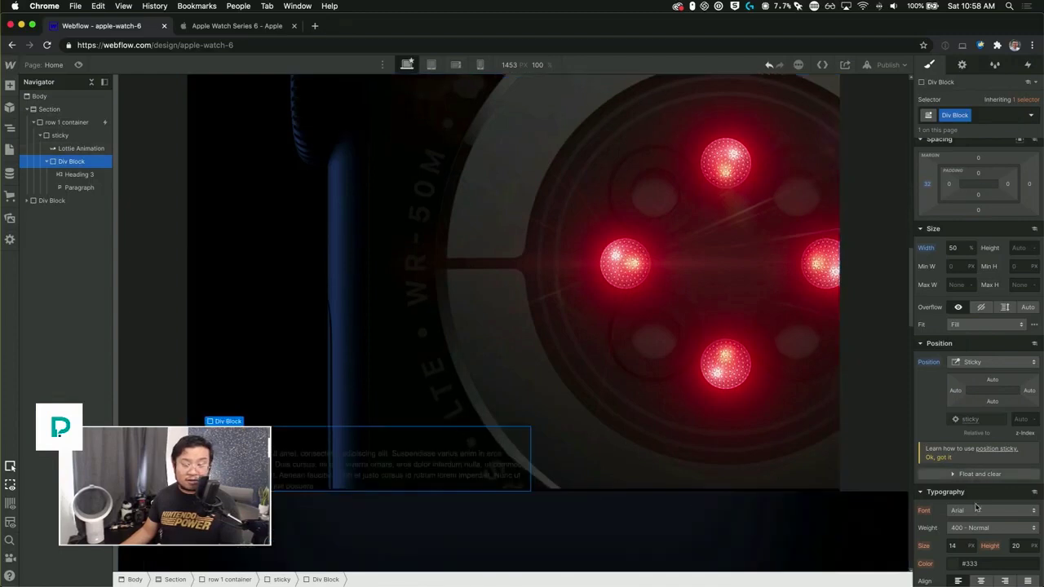
pyautogui.scroll(-4, 976, 507)
pyautogui.click(982, 450)
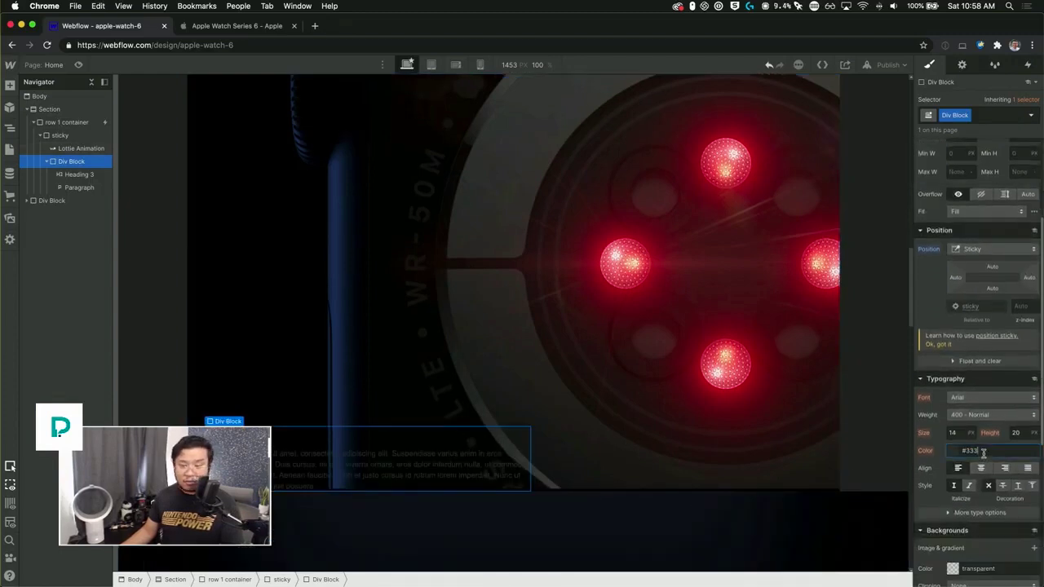
pyautogui.write('white')
pyautogui.press('Return')
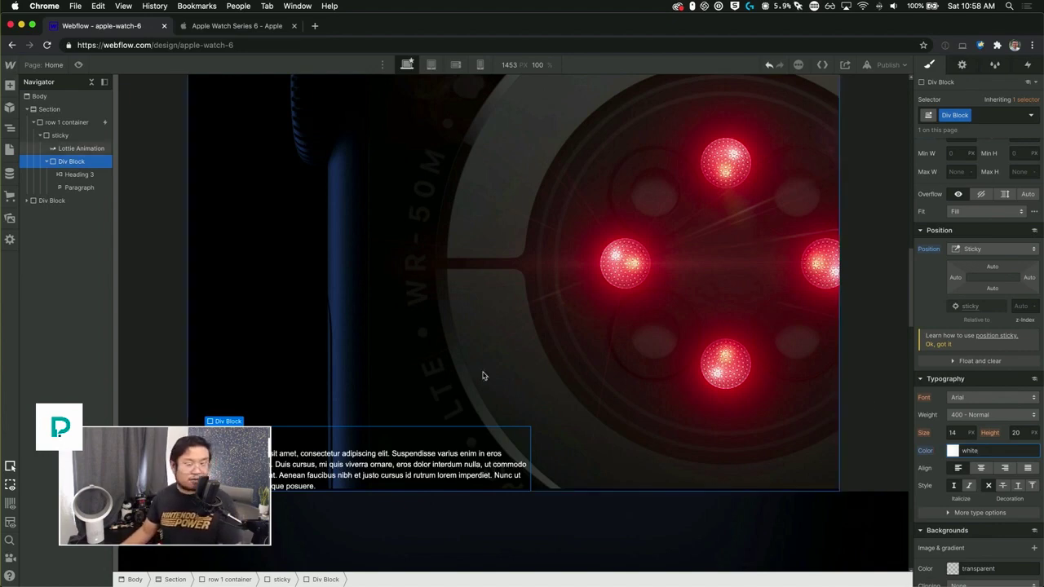
pyautogui.scroll(-2, 482, 375)
pyautogui.scroll(4, 482, 375)
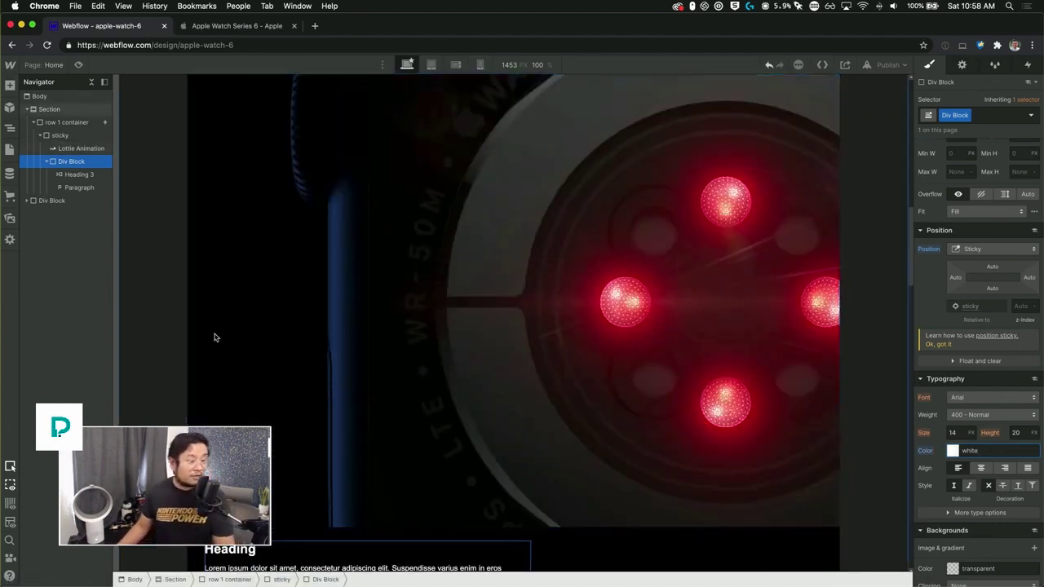
pyautogui.scroll(-2, 377, 367)
pyautogui.scroll(2, 375, 350)
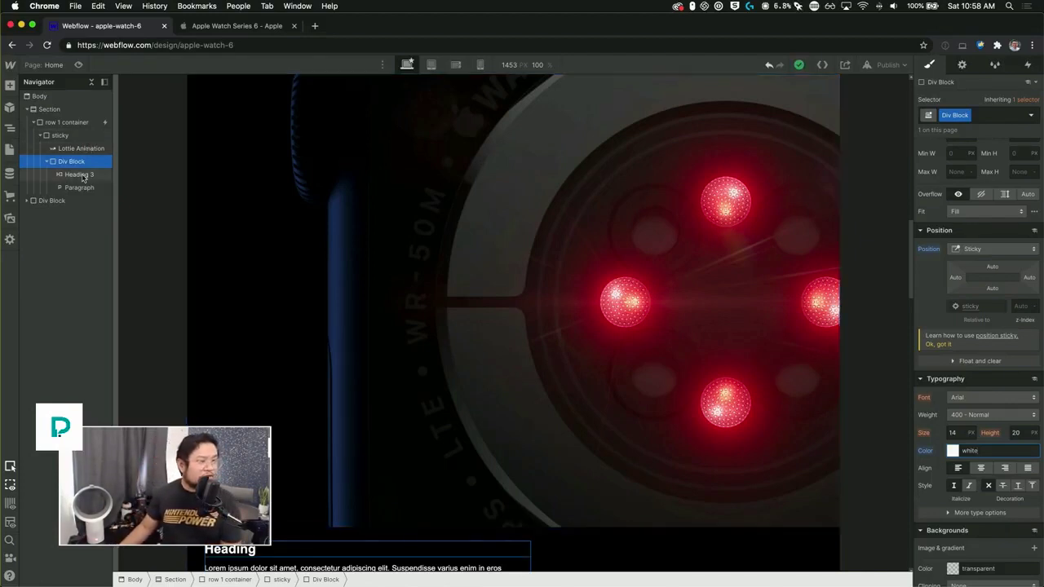
# Increase the row 1 container's height to 500 VH and test how the animation and text scroll
pyautogui.scroll(-10, 464, 321)
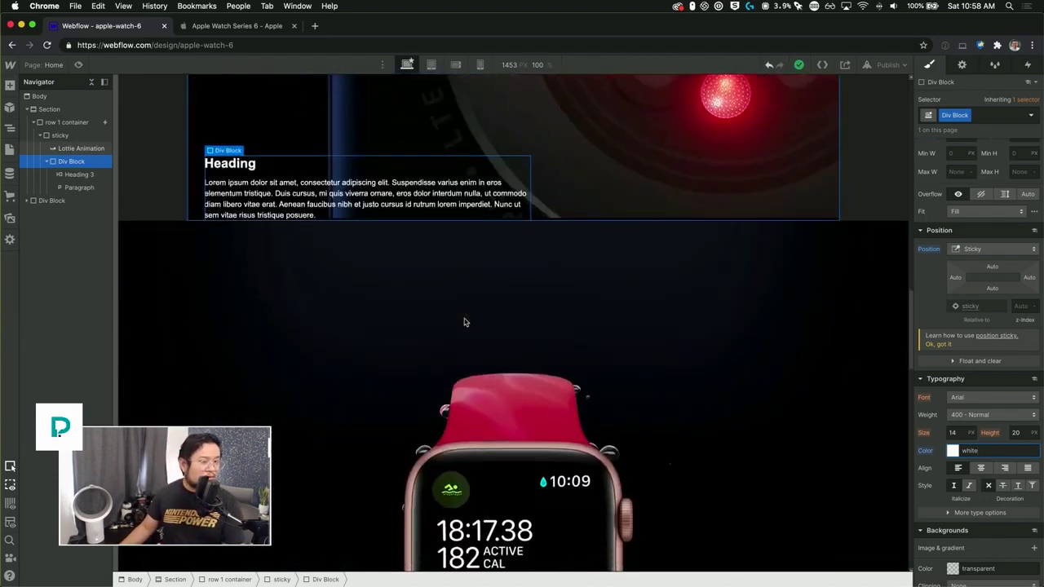
pyautogui.scroll(5, 463, 322)
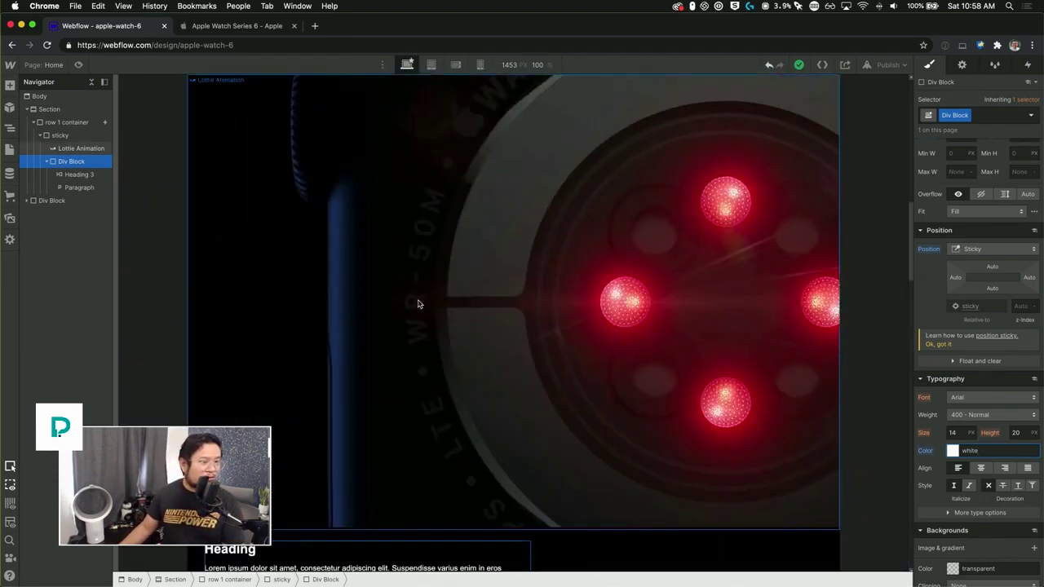
pyautogui.click(78, 123)
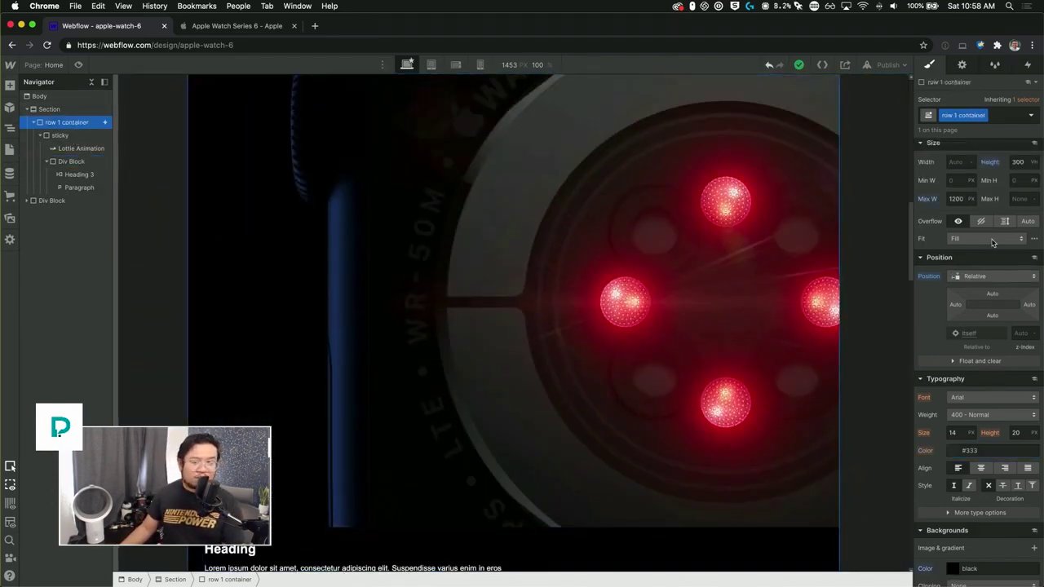
pyautogui.write('50')
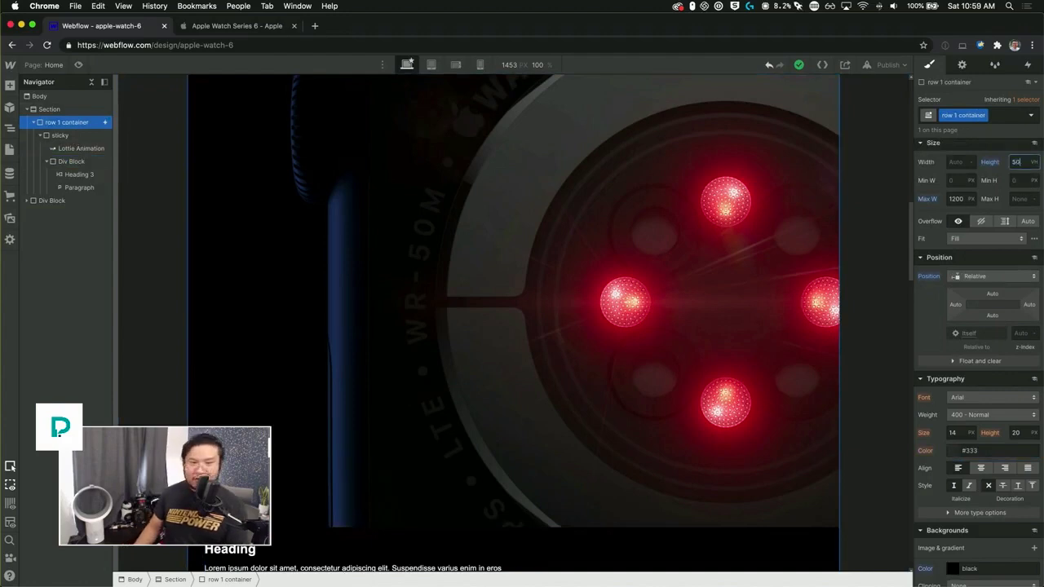
pyautogui.write('0')
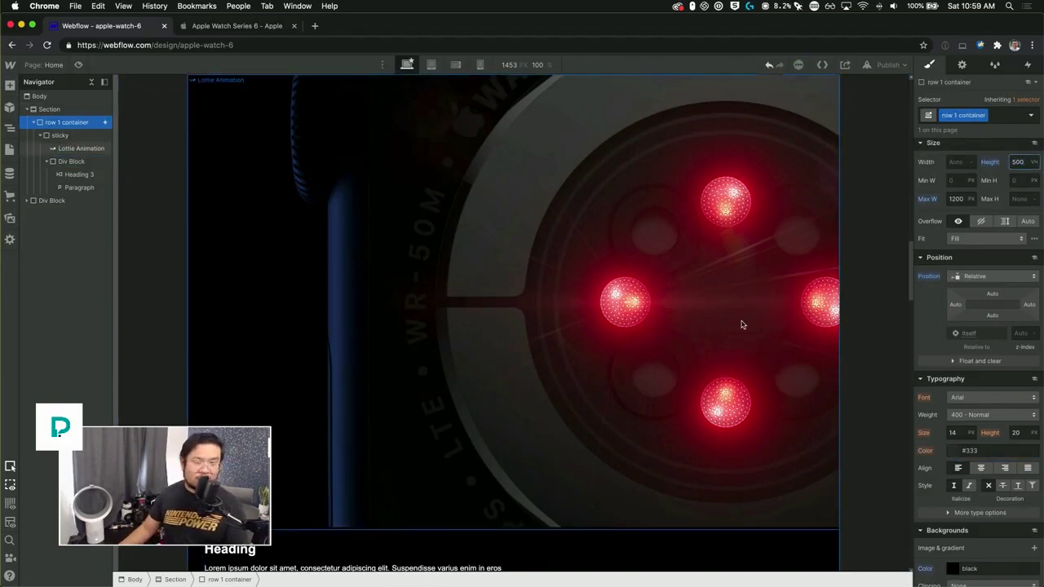
pyautogui.scroll(-5, 741, 324)
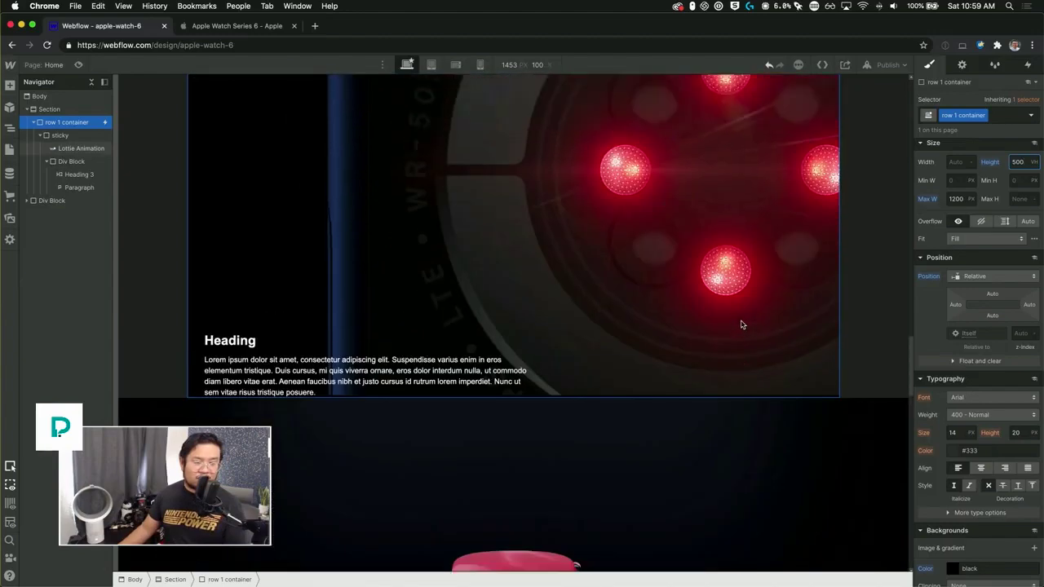
pyautogui.scroll(5, 741, 324)
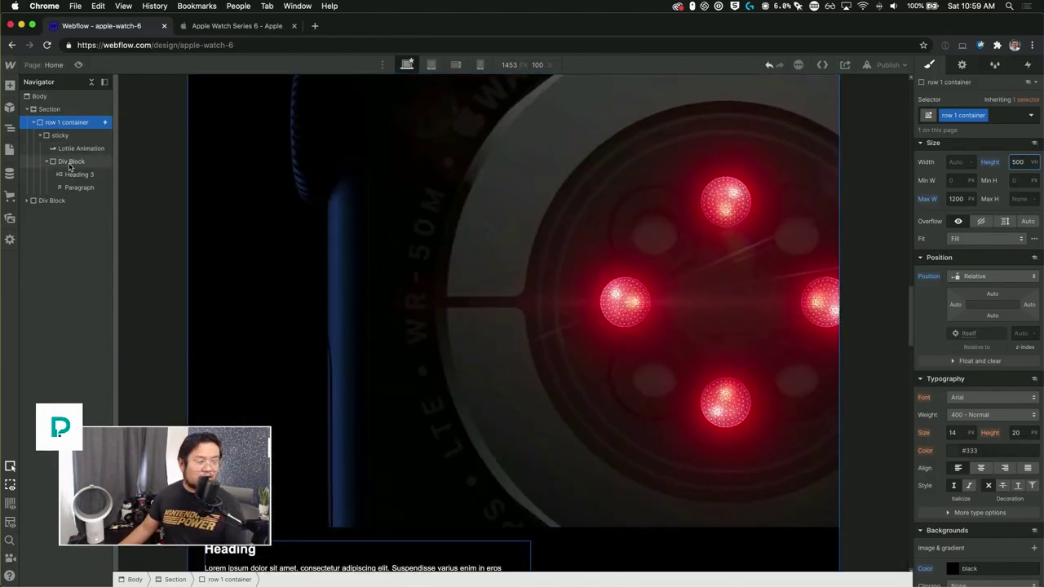
# Move the text div block above the Lottie Animation inside sticky, and set the animation's position to Absolute
pyautogui.moveTo(70, 163); pyautogui.dragTo(70, 147)
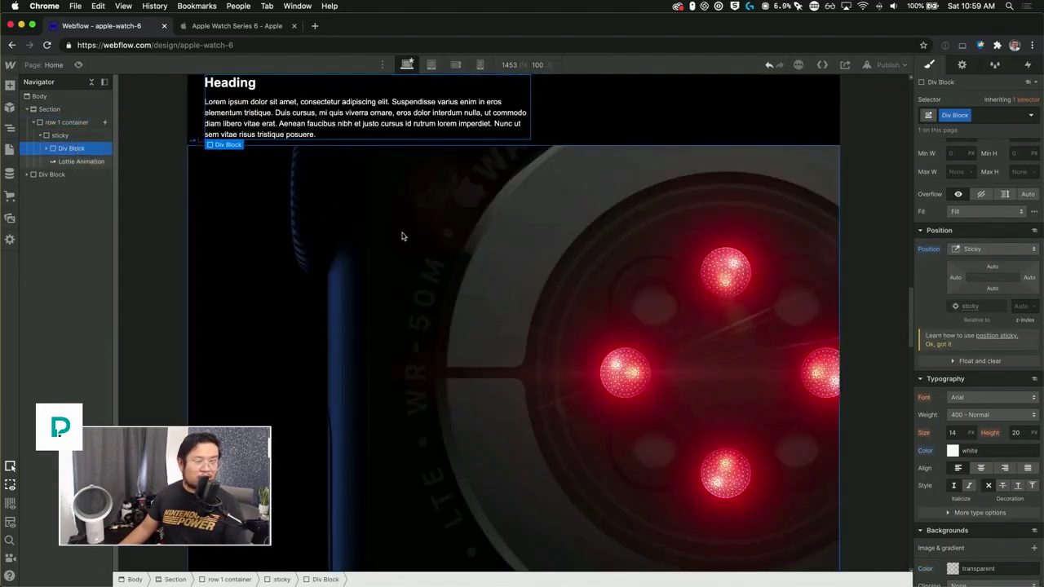
pyautogui.click(81, 161)
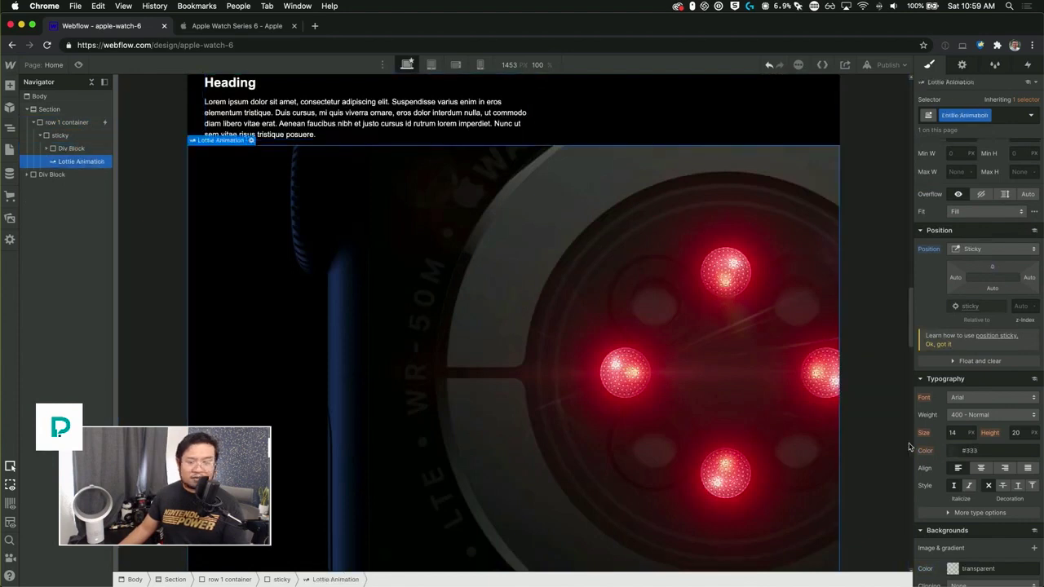
pyautogui.click(960, 250)
pyautogui.click(986, 226)
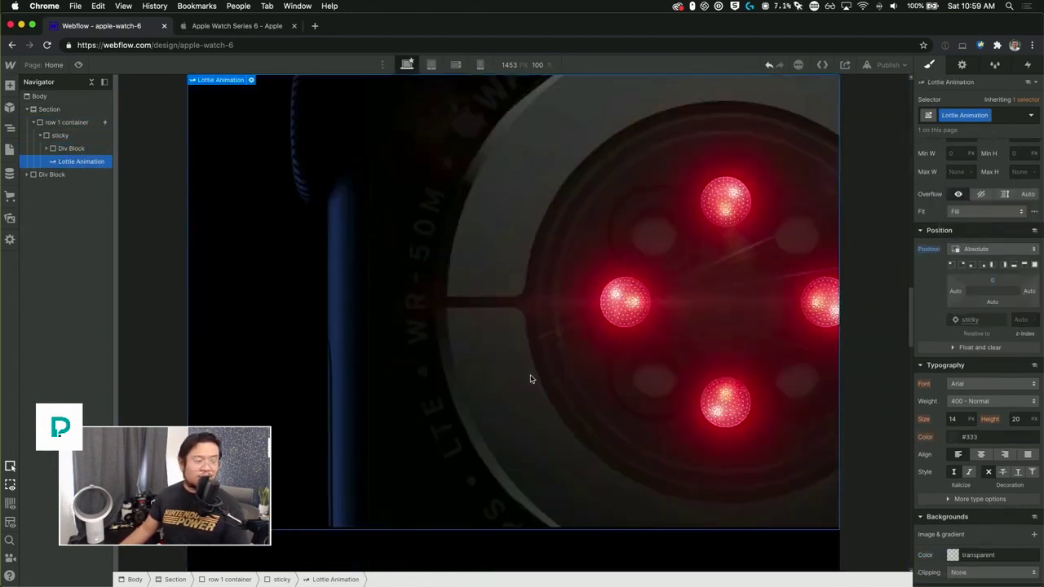
# Set the text div block's z-index to 1 so it sits above the Lottie Animation, and test it on scroll
pyautogui.click(77, 152)
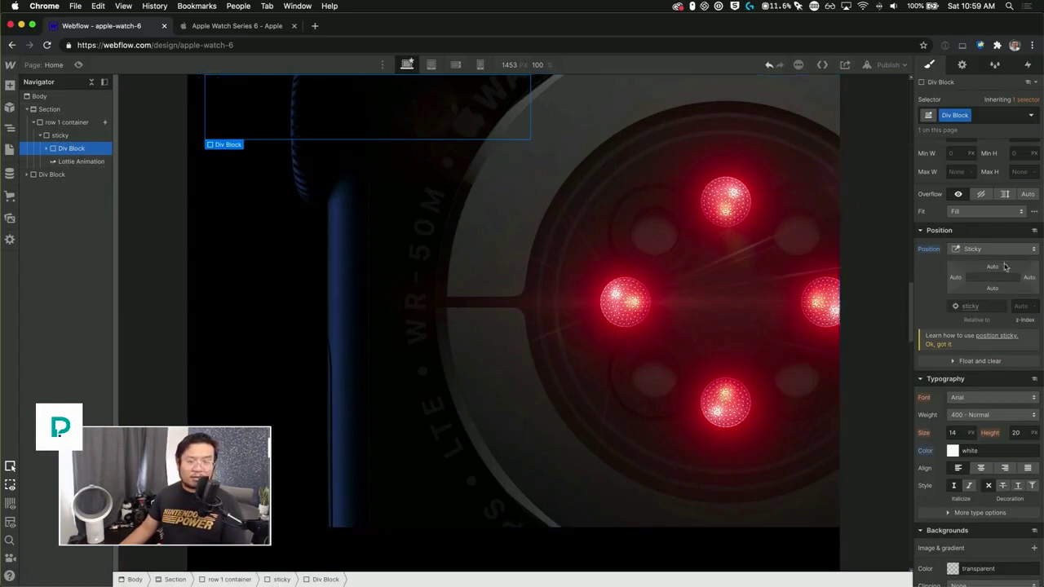
pyautogui.click(1016, 306)
pyautogui.write('1')
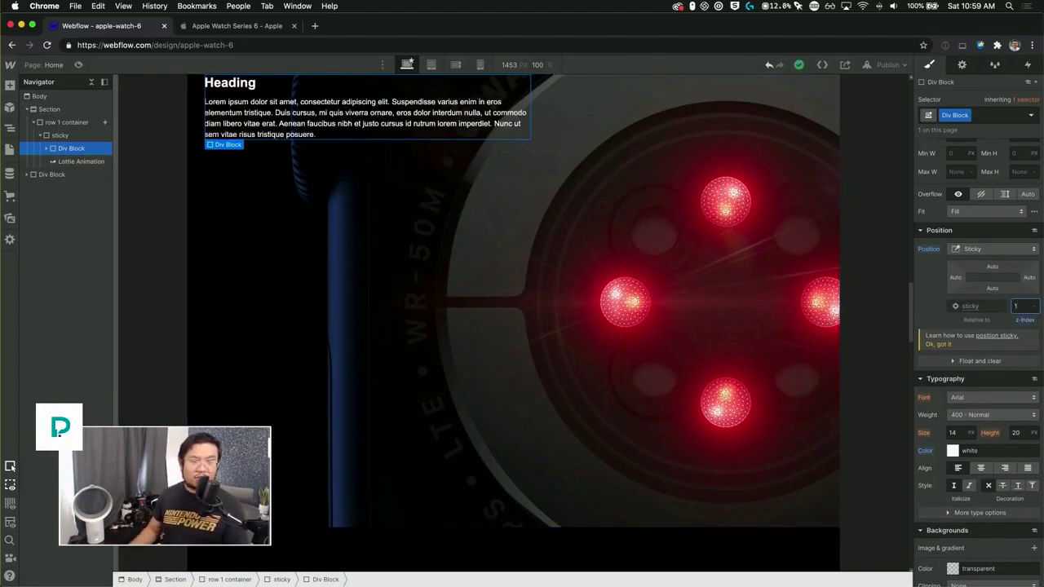
pyautogui.scroll(8, 723, 322)
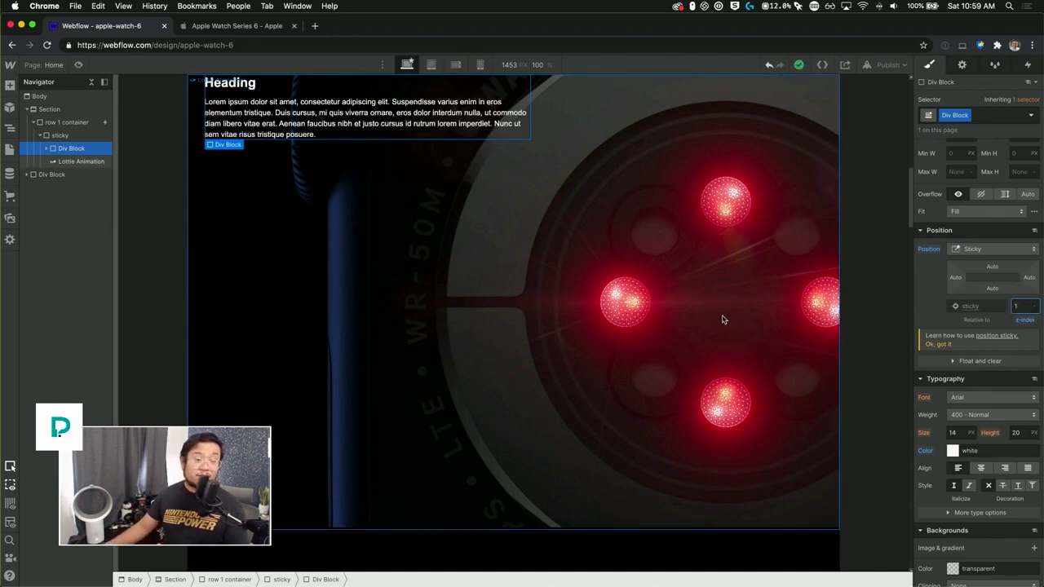
pyautogui.scroll(5, 723, 320)
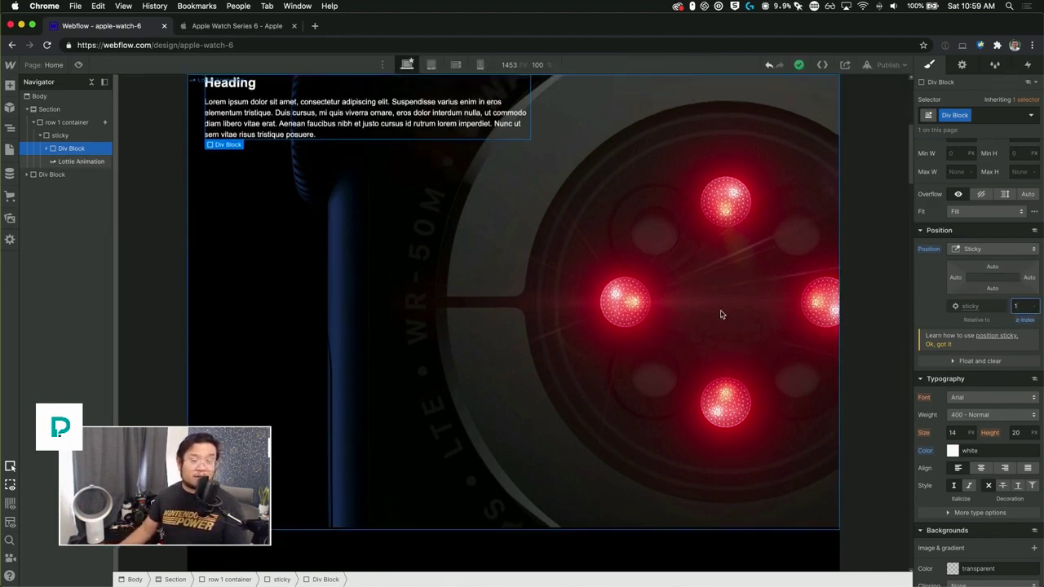
# Try a height of 500 VH on the text div block and return to the start of the page
pyautogui.click(72, 148)
pyautogui.scroll(4, 1007, 271)
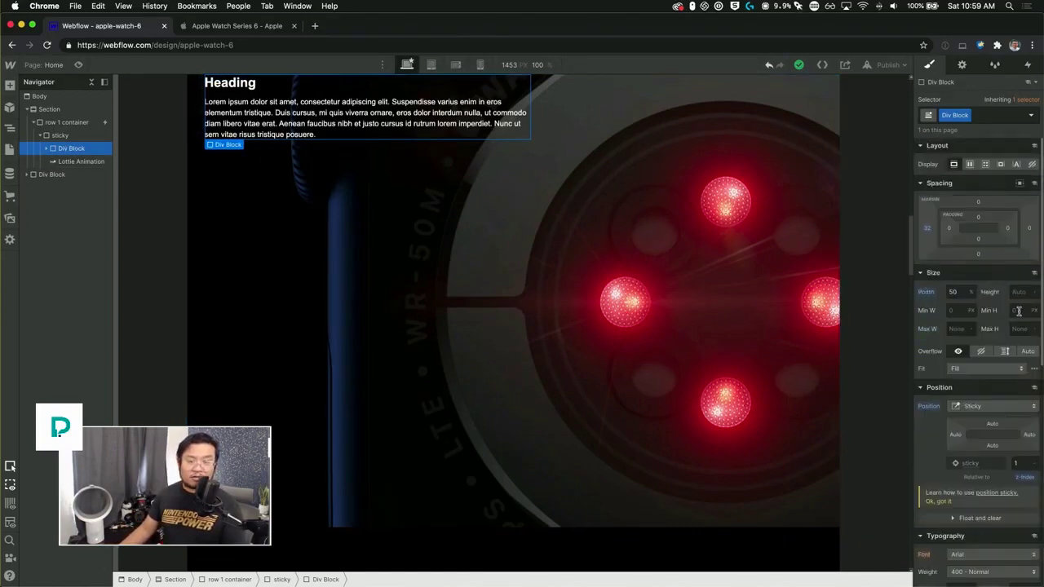
pyautogui.click(1017, 293)
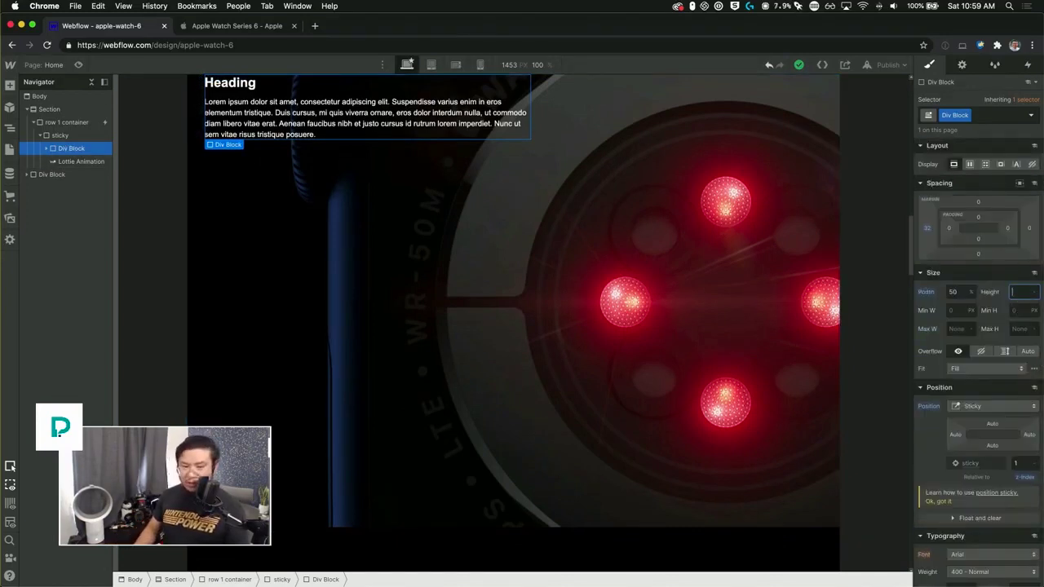
pyautogui.write('500vh')
pyautogui.press('Return')
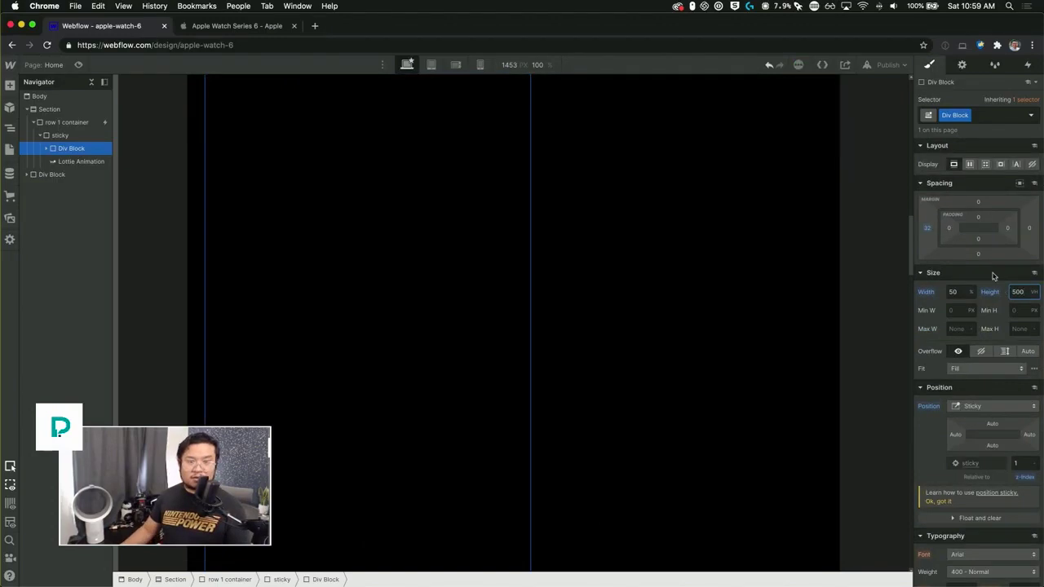
pyautogui.moveTo(911, 245); pyautogui.dragTo(915, 95)
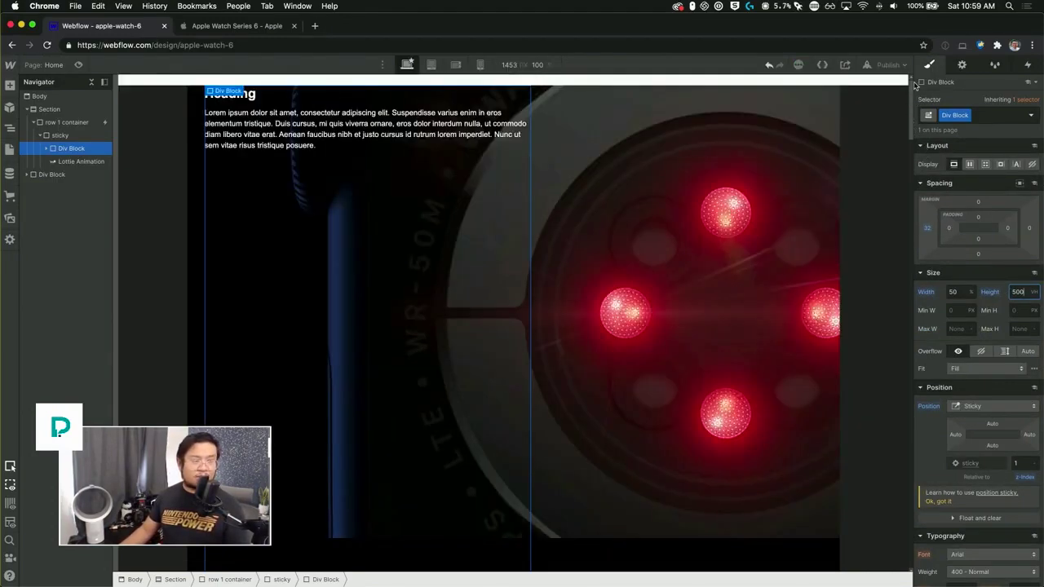
# Set the Lottie Animation's position to Sticky
pyautogui.click(732, 254)
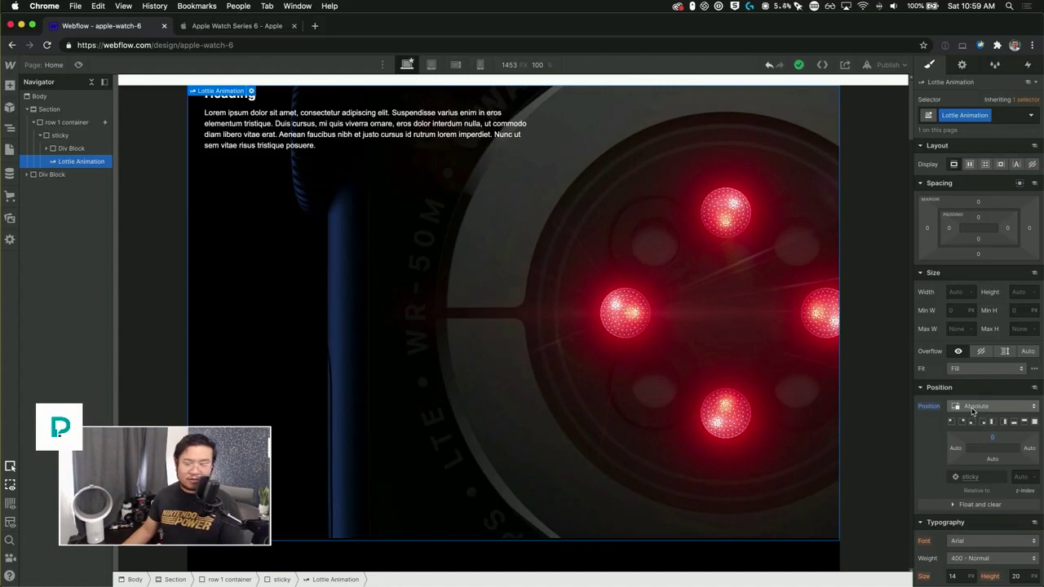
pyautogui.click(972, 410)
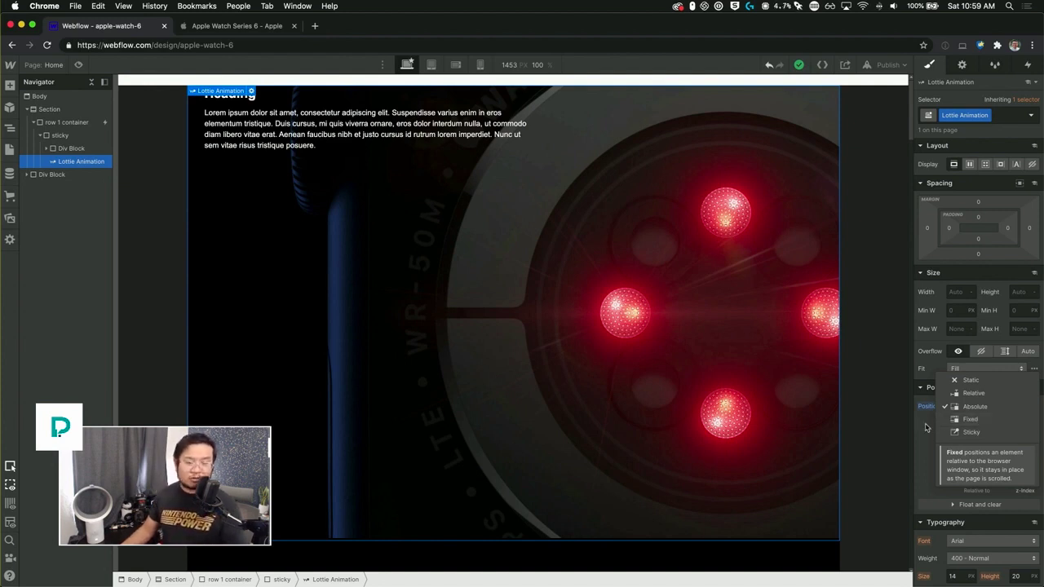
pyautogui.click(972, 432)
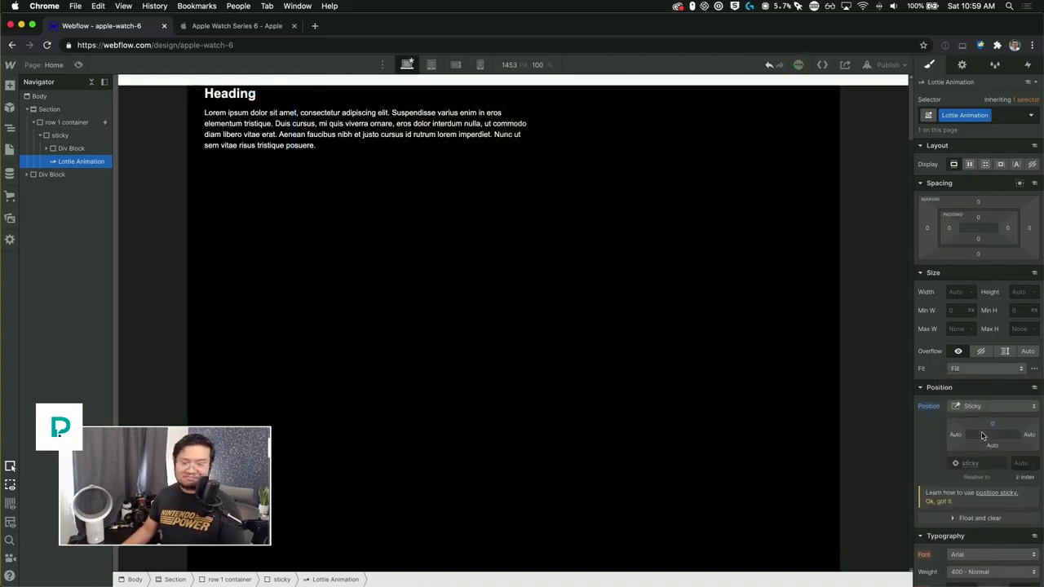
# Reset the text div block's height to Auto and reselect the Lottie Animation
pyautogui.click(77, 149)
pyautogui.keyDown('alt'); pyautogui.click(992, 293); pyautogui.keyUp('alt')
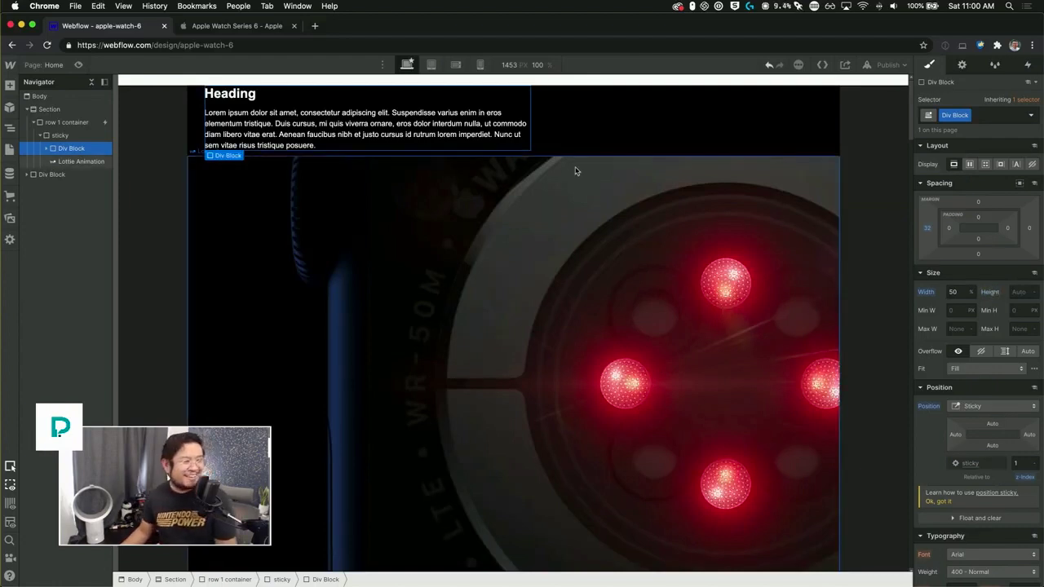
pyautogui.click(79, 161)
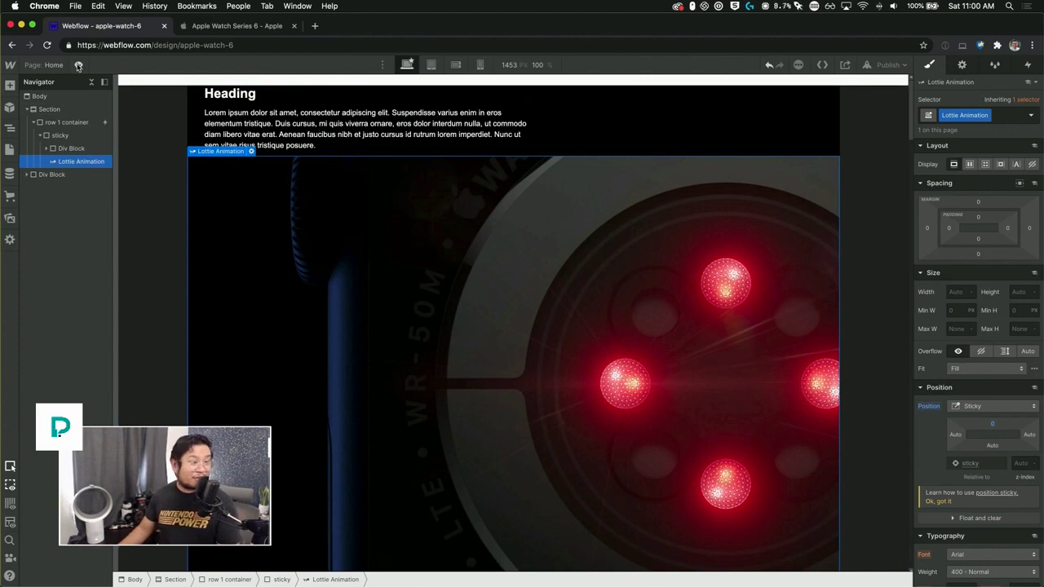
# Preview the page and check how the text block and the Lottie Animation behave on scroll
pyautogui.press('super+shift+p')
pyautogui.scroll(-5, 517, 330)
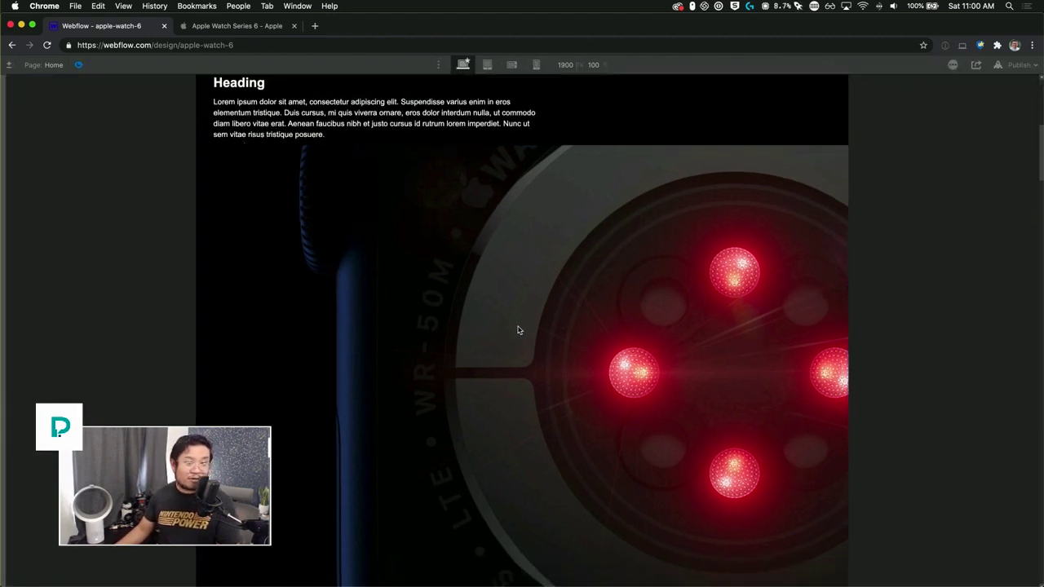
pyautogui.click(79, 65)
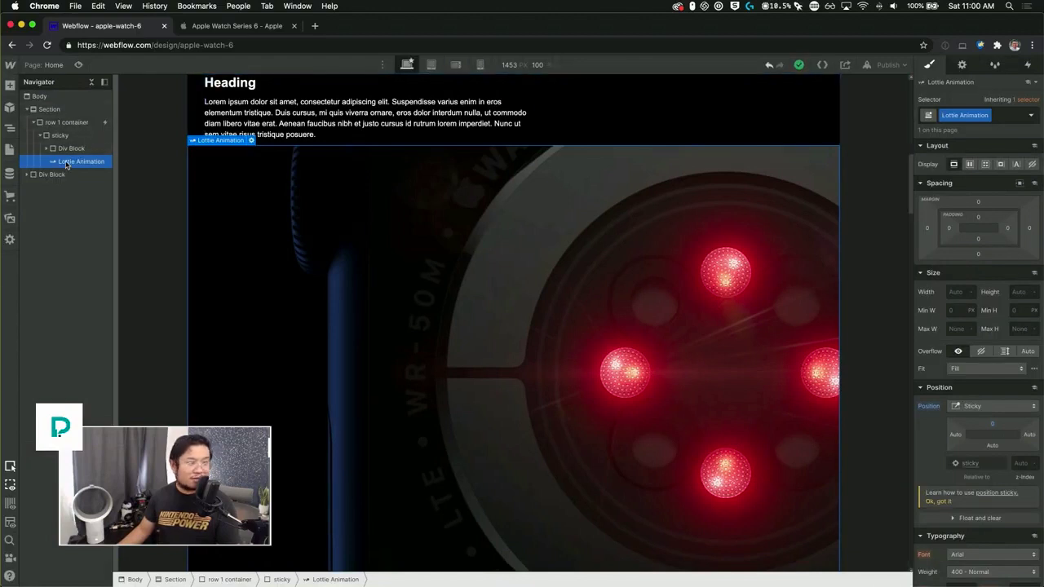
# Move the Lottie Animation above the text div block inside sticky and test the new order in preview
pyautogui.moveTo(67, 165); pyautogui.dragTo(69, 147)
pyautogui.click(67, 121)
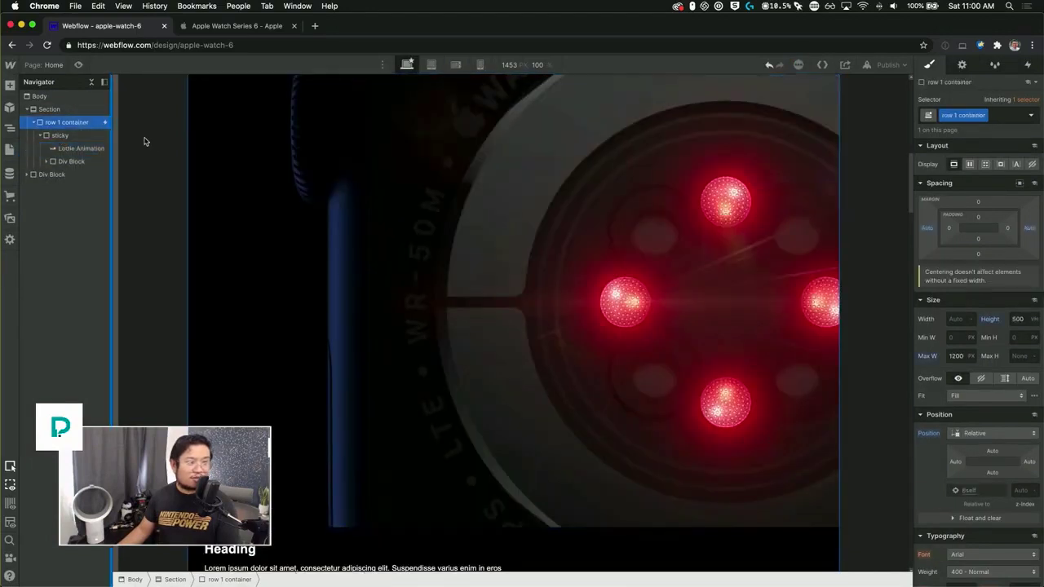
pyautogui.click(78, 64)
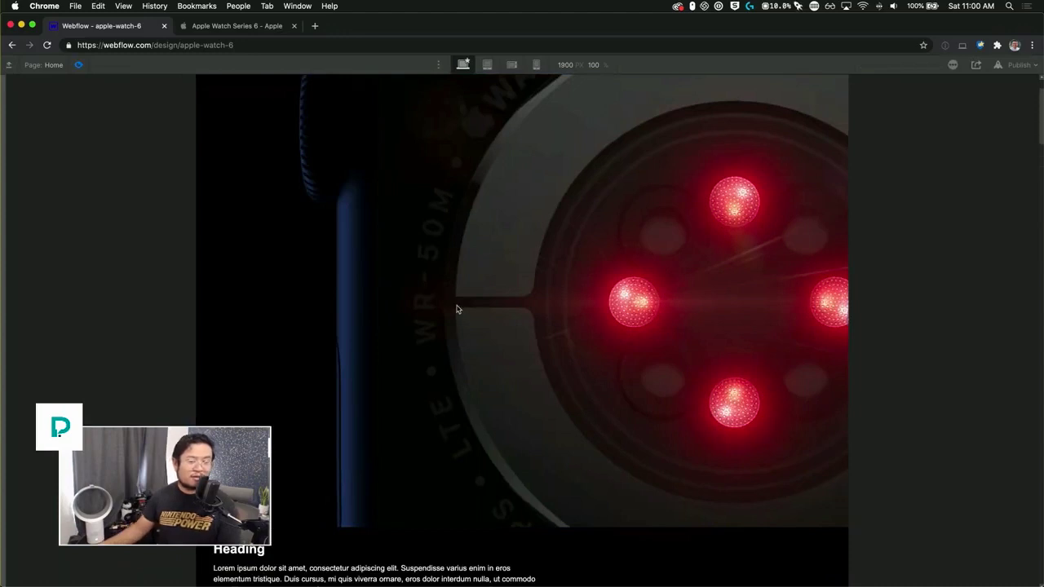
pyautogui.click(79, 65)
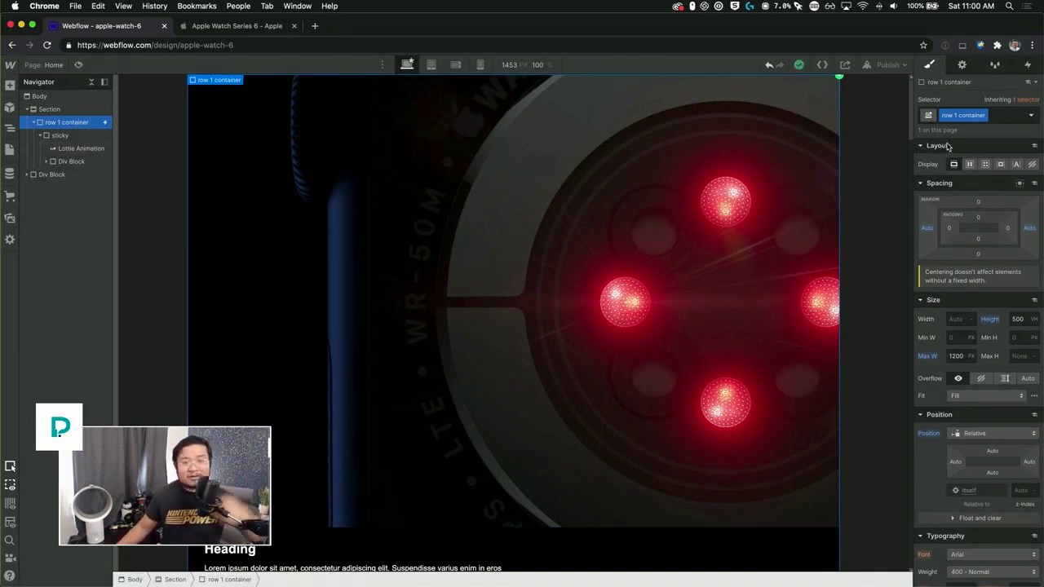
# Open the lottie 1 scroll animation of row 1 container and turn on its Live Preview
pyautogui.click(1027, 67)
pyautogui.click(972, 121)
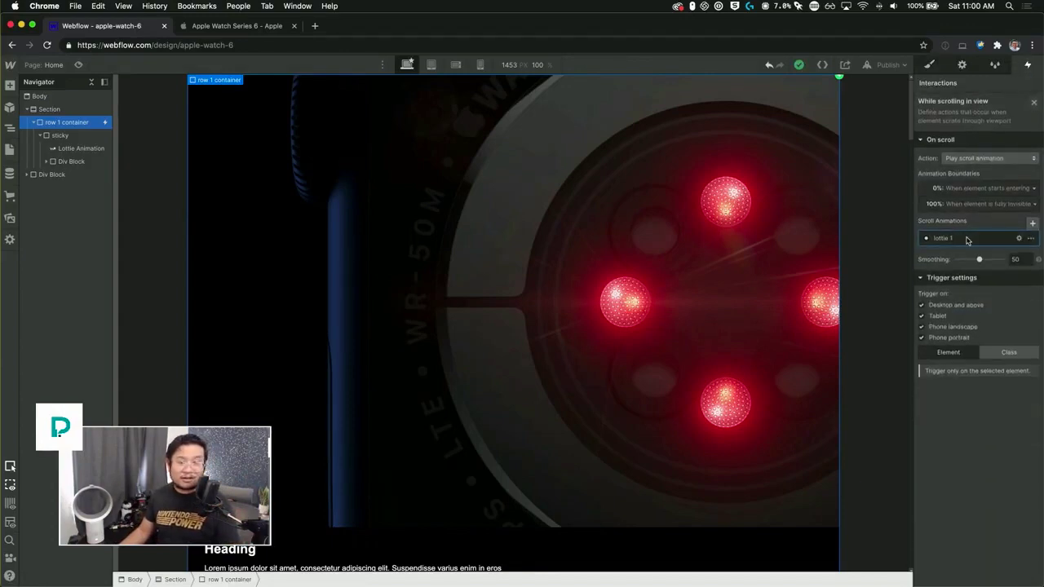
pyautogui.click(969, 235)
pyautogui.moveTo(976, 275)
pyautogui.mouseDown()
pyautogui.moveTo(962, 117)
pyautogui.moveTo(910, 213)
pyautogui.moveTo(910, 490)
pyautogui.moveTo(896, 97)
pyautogui.moveTo(906, 305)
pyautogui.moveTo(900, 109)
pyautogui.moveTo(892, 250)
pyautogui.moveTo(905, 96)
pyautogui.mouseUp()
pyautogui.click(1029, 433)
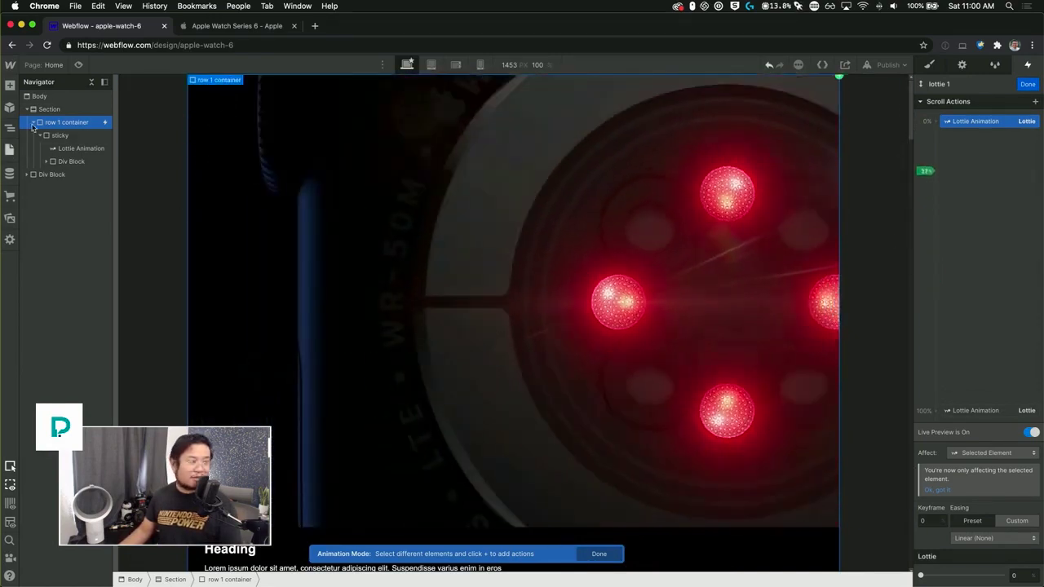
# Set the text div block's position to Absolute and move it above the Lottie Animation inside sticky
pyautogui.click(102, 164)
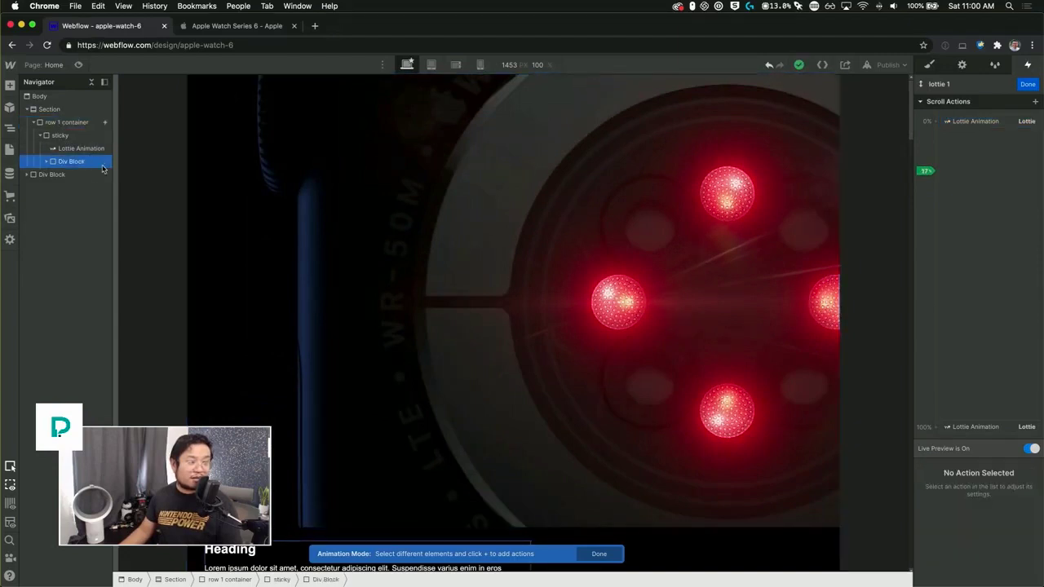
pyautogui.click(923, 65)
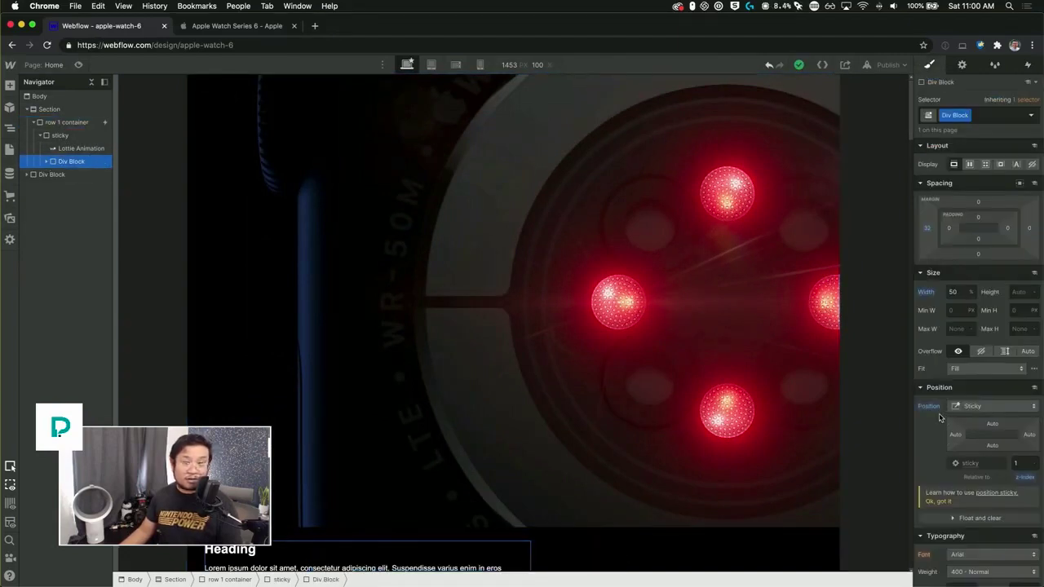
pyautogui.click(974, 406)
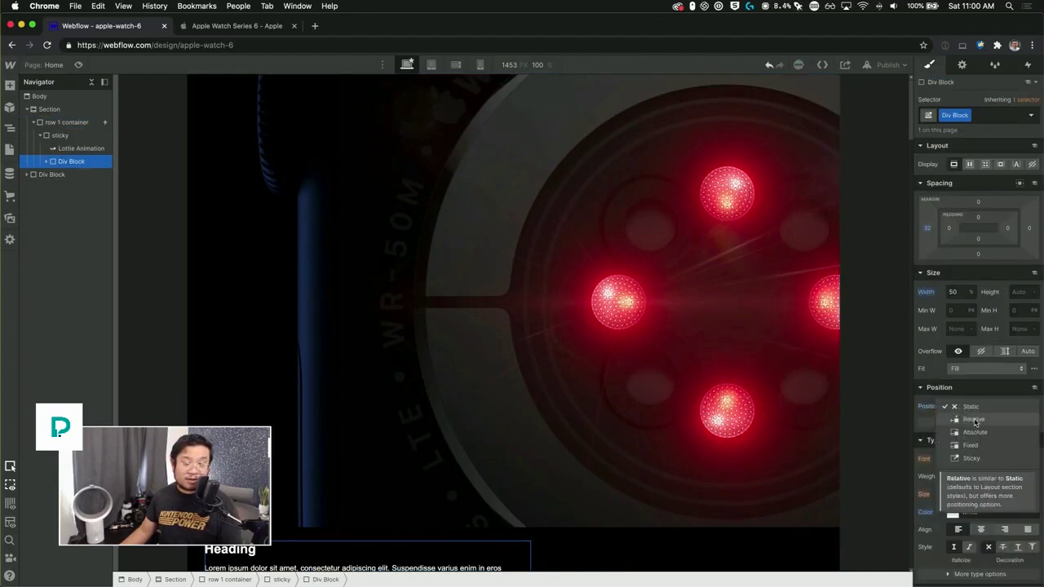
pyautogui.click(975, 431)
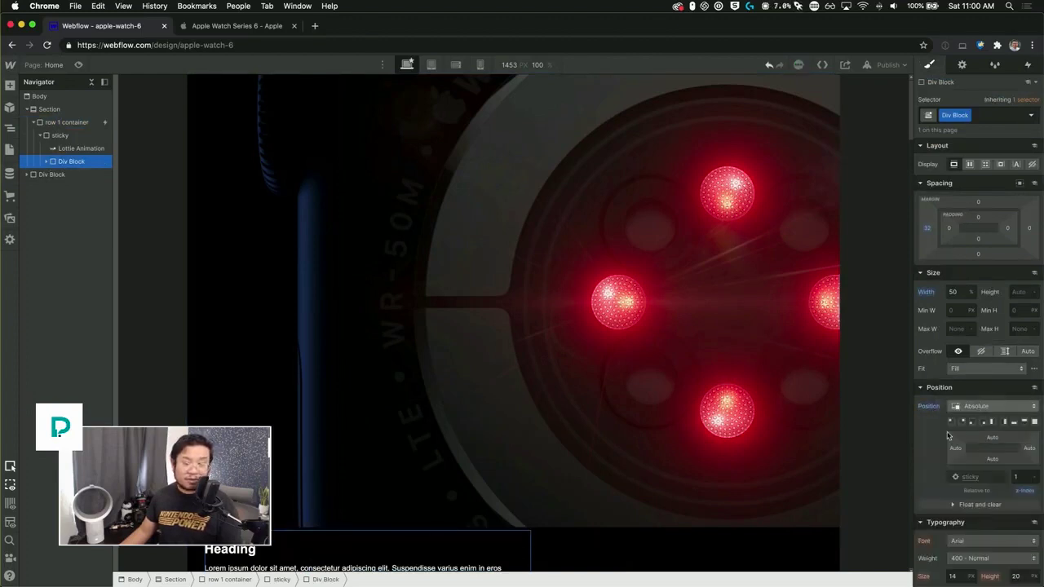
pyautogui.moveTo(75, 162); pyautogui.dragTo(83, 148)
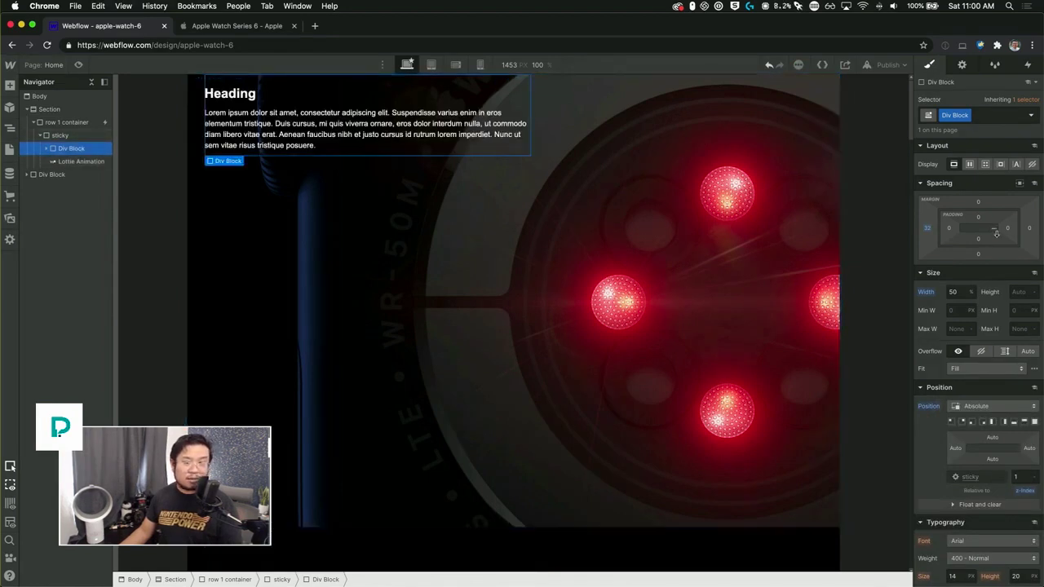
# Give the text div block a top padding of 332 px and move it out of sticky, directly into row 1 container above sticky
pyautogui.moveTo(984, 214); pyautogui.dragTo(905, 181)
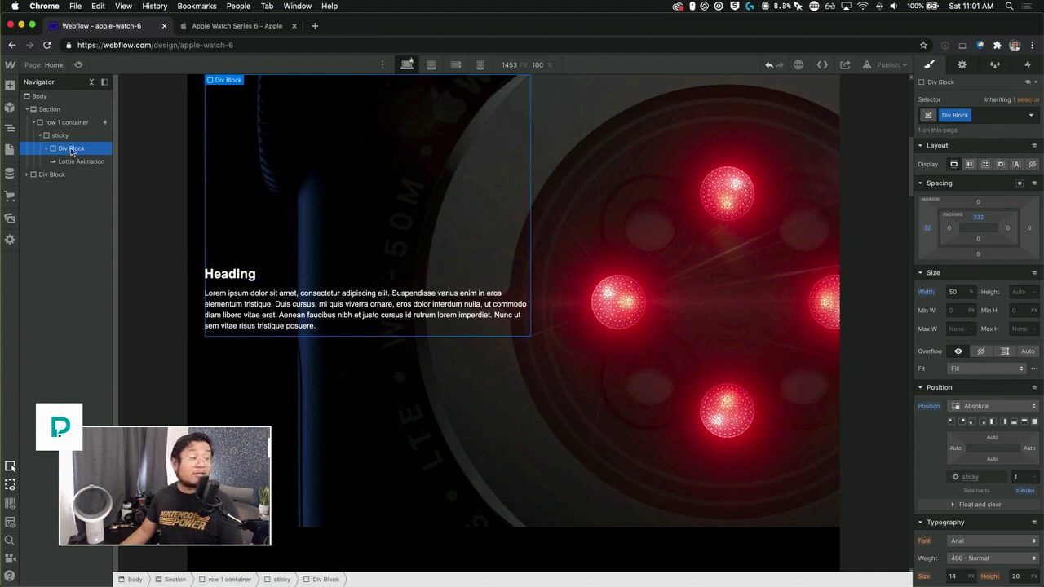
pyautogui.moveTo(71, 150); pyautogui.dragTo(69, 132)
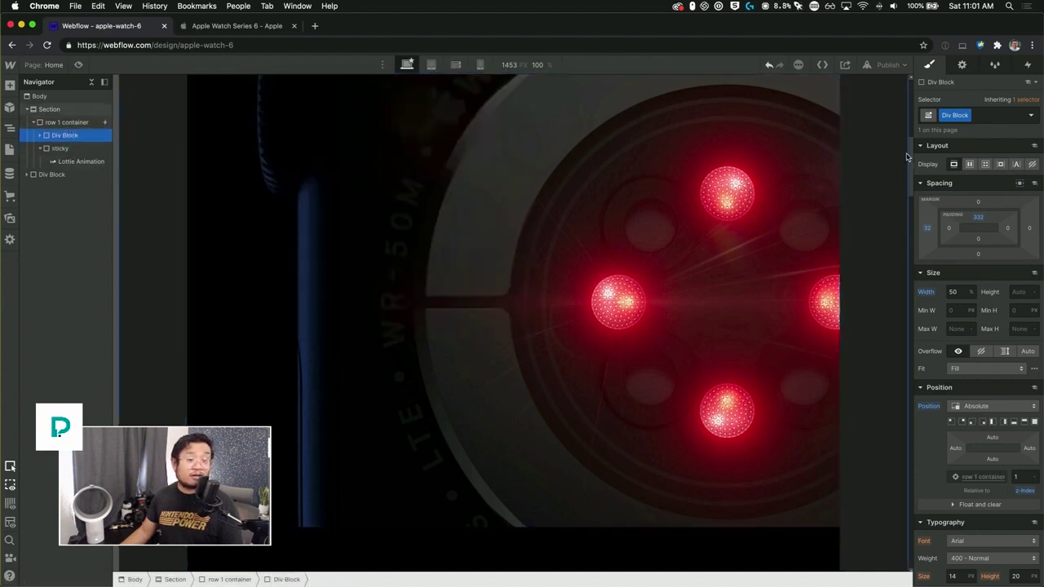
pyautogui.click(72, 135)
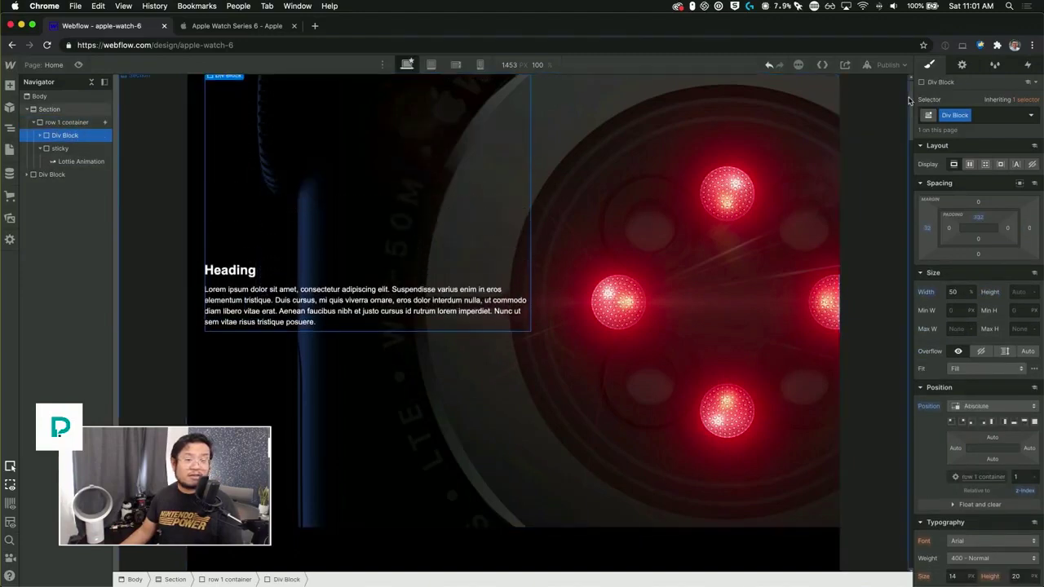
pyautogui.moveTo(910, 102); pyautogui.dragTo(903, 66)
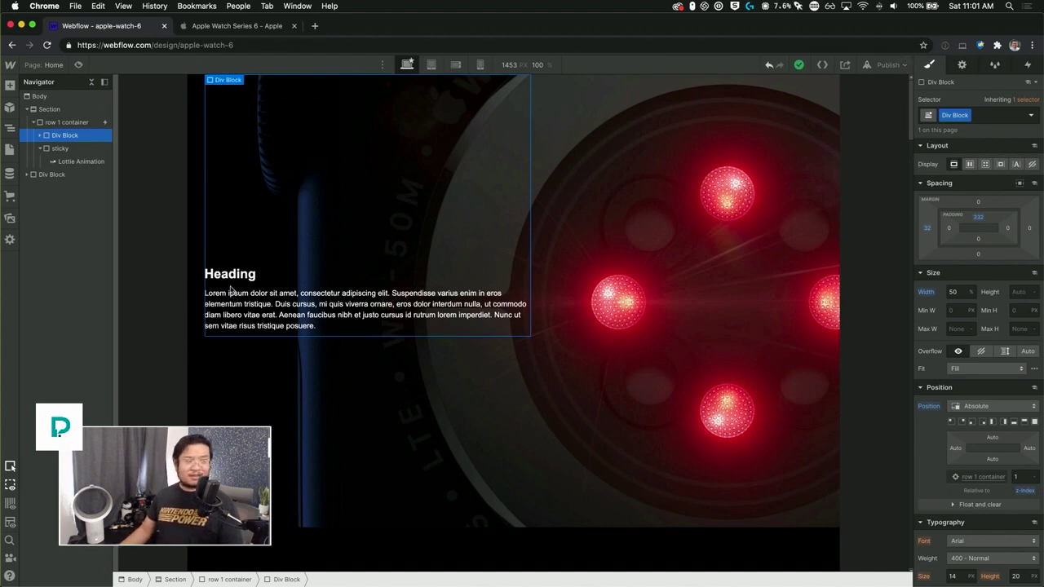
# Try a duplicate of the text div block in row 1 container and delete the copy
pyautogui.press('super+d')
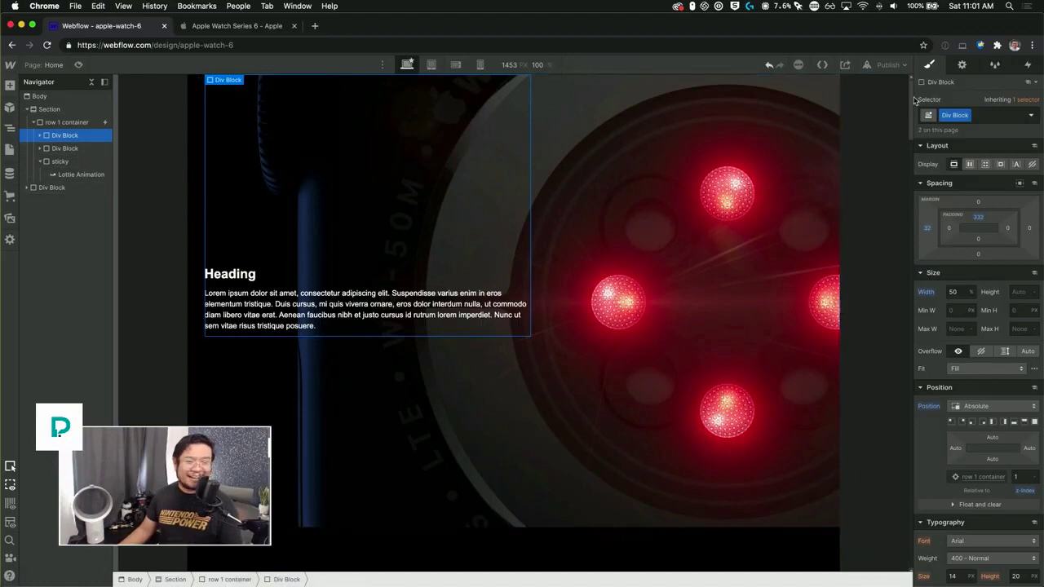
pyautogui.scroll(-3, 897, 245)
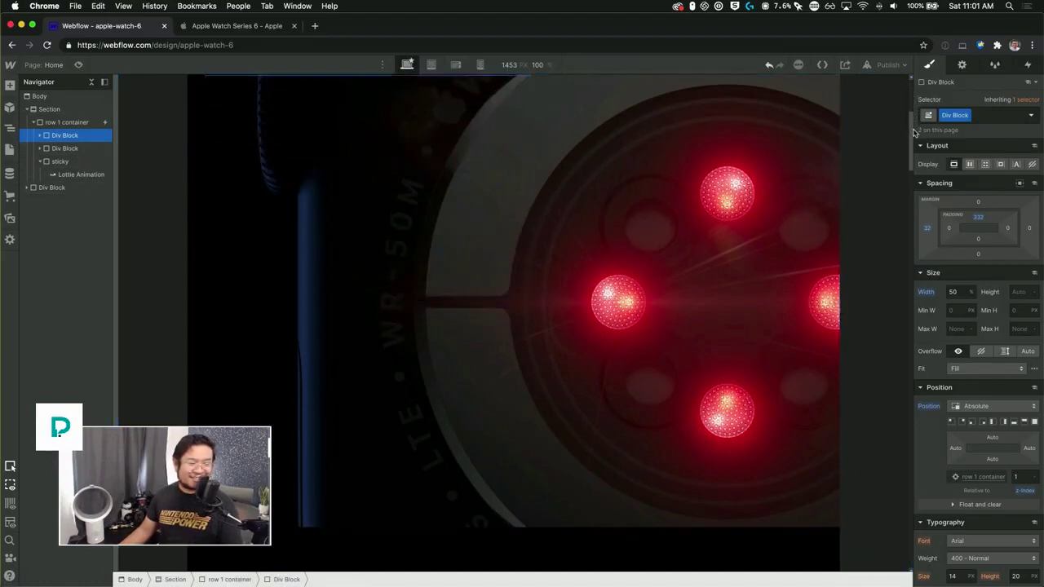
pyautogui.scroll(4, 897, 245)
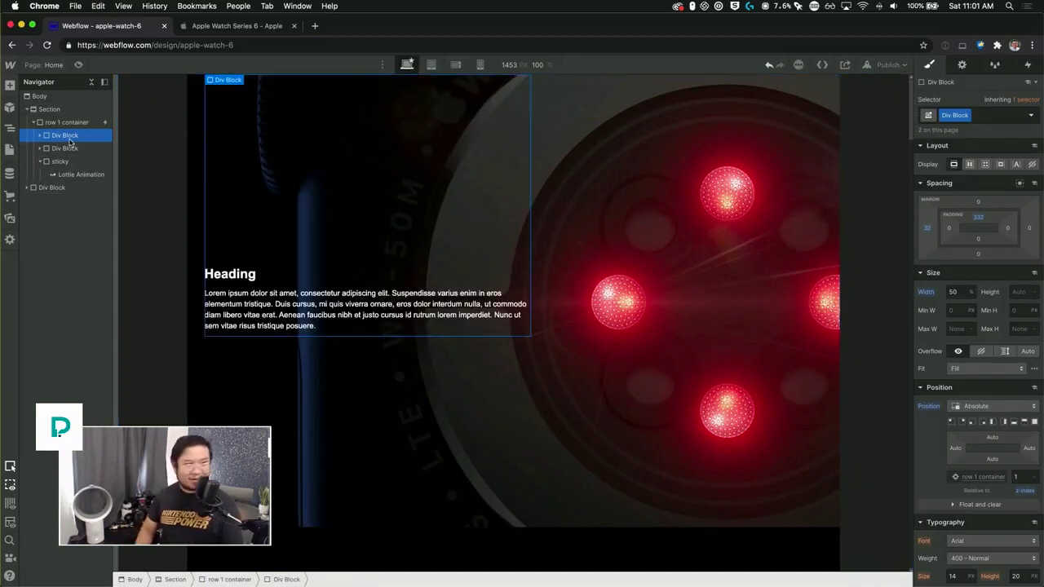
pyautogui.press('Delete')
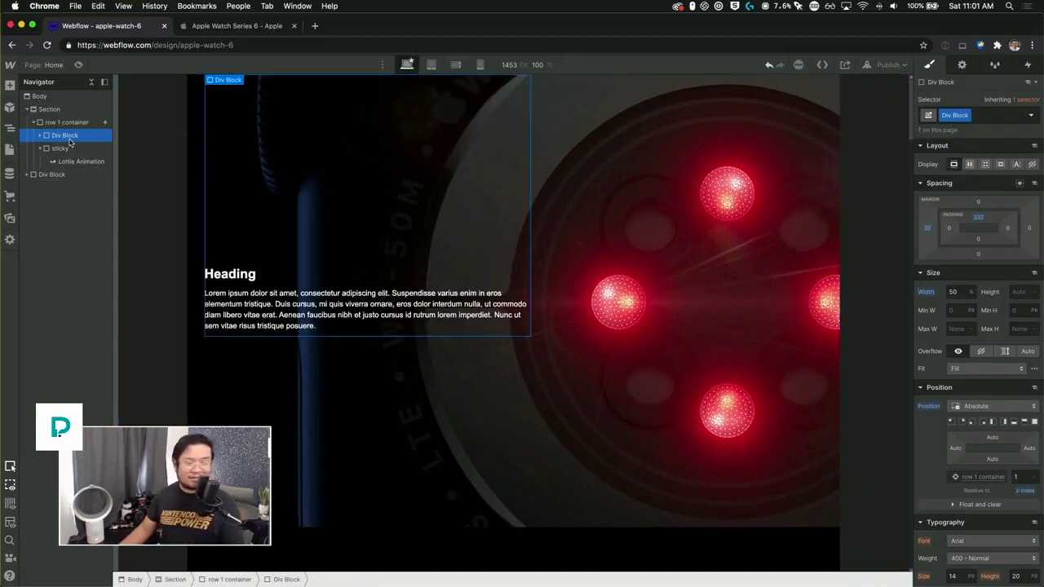
# Try the text div block with its position reset to Static, and undo the reset
pyautogui.keyDown('alt'); pyautogui.click(926, 408); pyautogui.keyUp('alt')
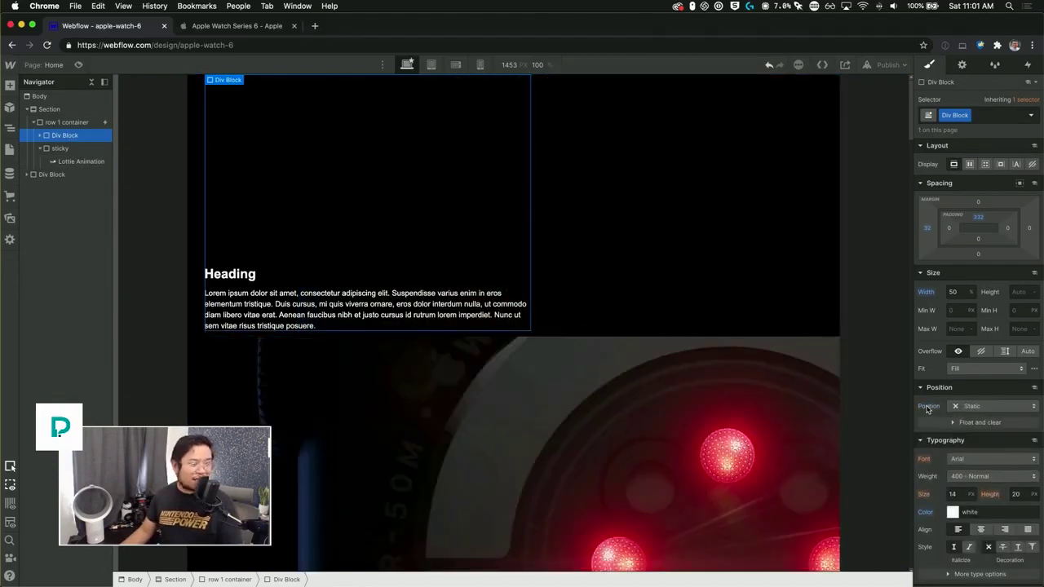
pyautogui.scroll(-3, 835, 143)
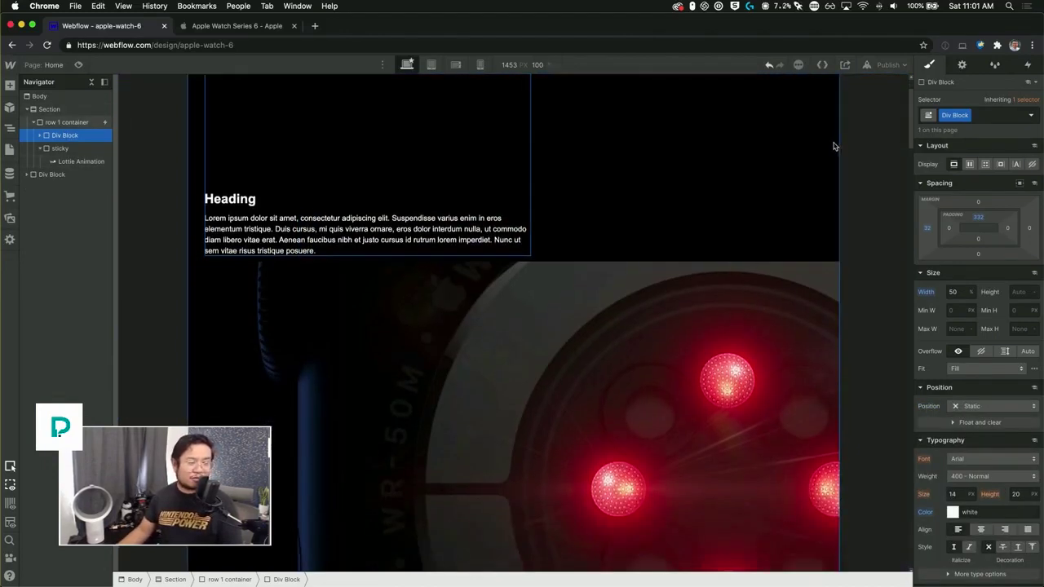
pyautogui.press('super+z')
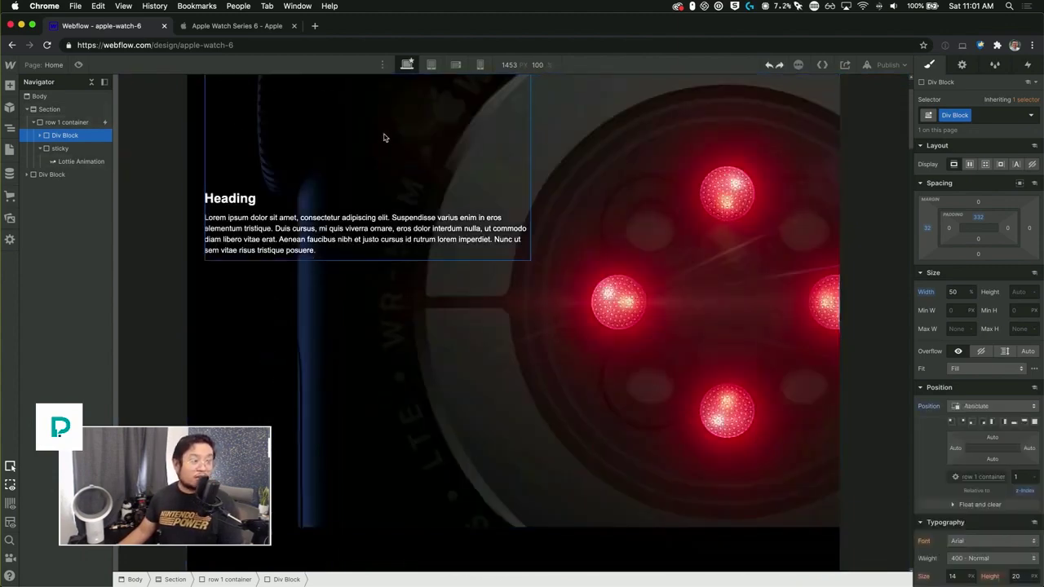
pyautogui.scroll(3, 353, 155)
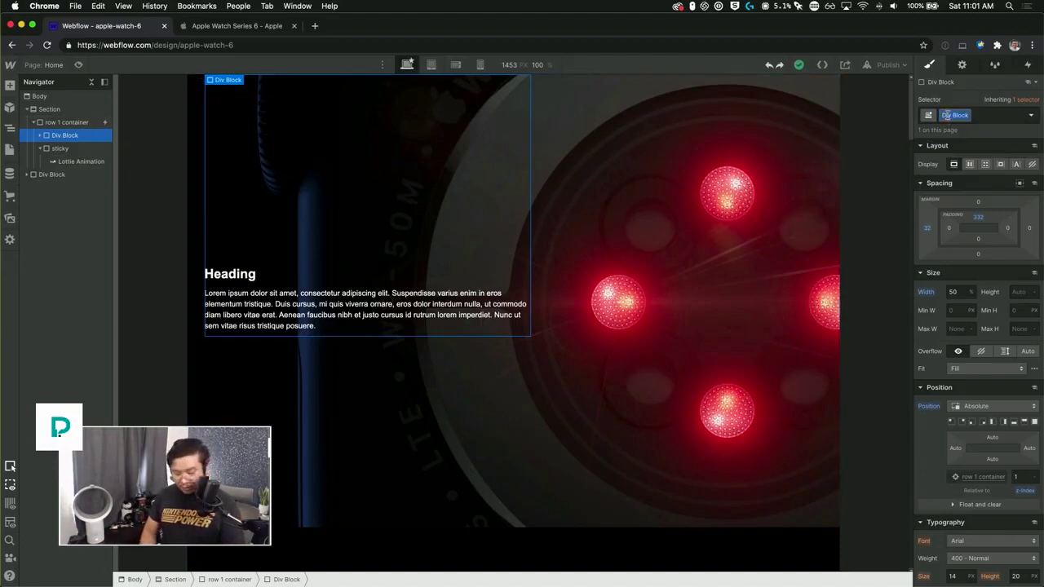
# Rename the text div block's class to "content container"
pyautogui.write('content')
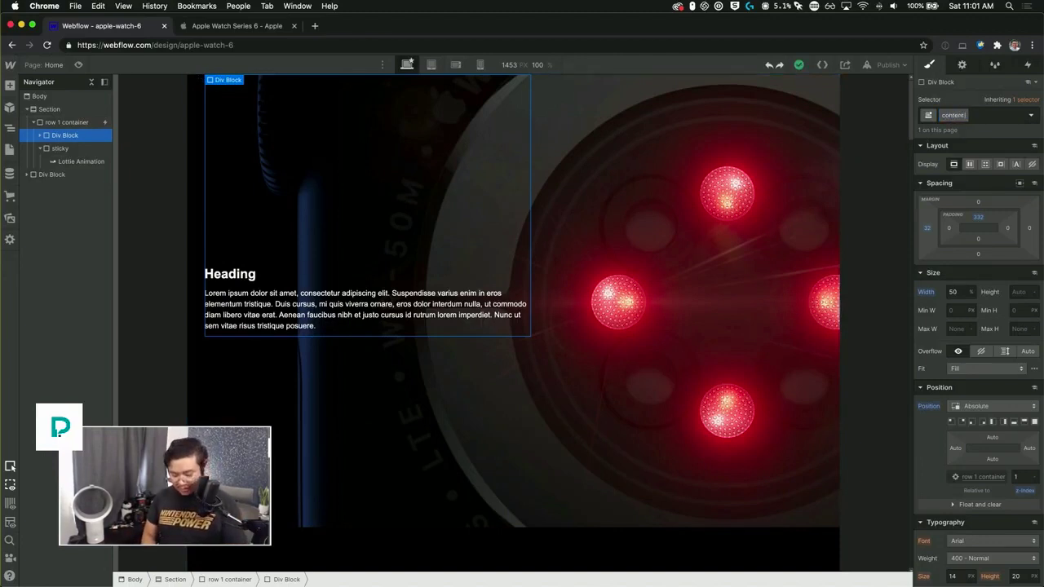
pyautogui.write(' container')
pyautogui.press('Return')
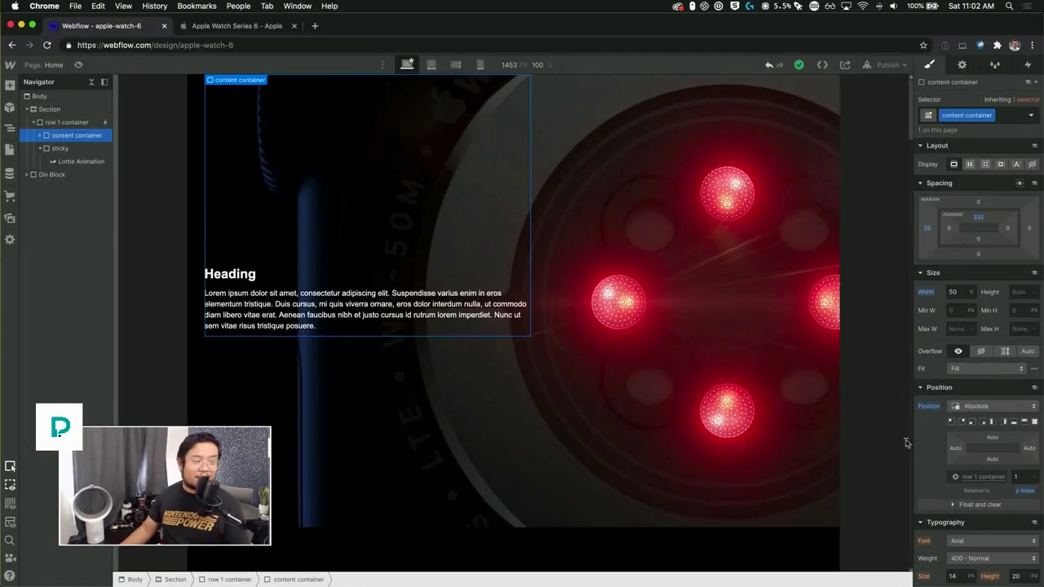
# Select the sticky block and preview how the content container scrolls over the Lottie Animation
pyautogui.click(87, 151)
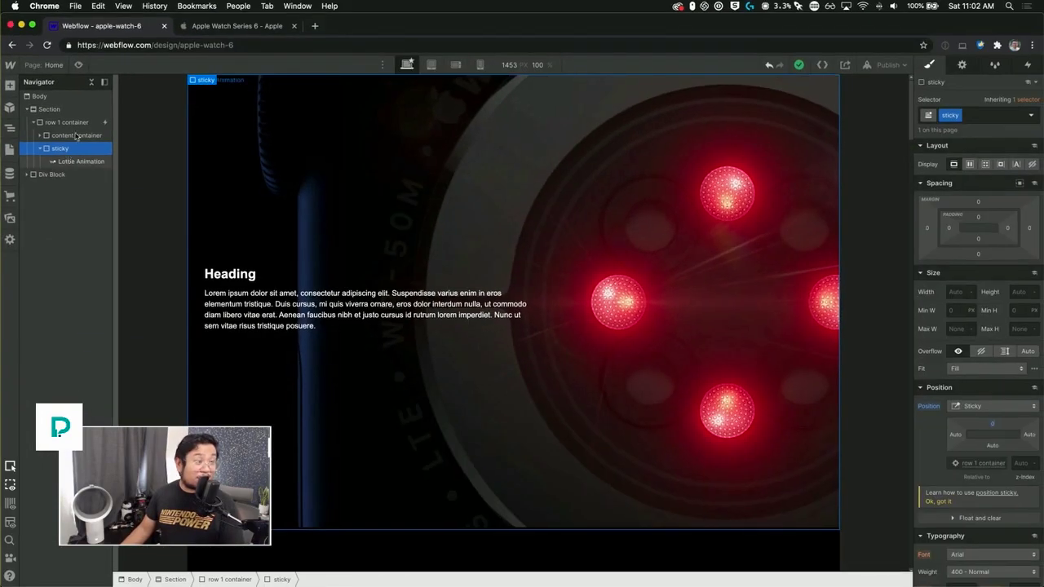
pyautogui.click(78, 64)
pyautogui.moveTo(1041, 95)
pyautogui.mouseDown()
pyautogui.moveTo(1042, 445)
pyautogui.moveTo(1042, 96)
pyautogui.mouseUp()
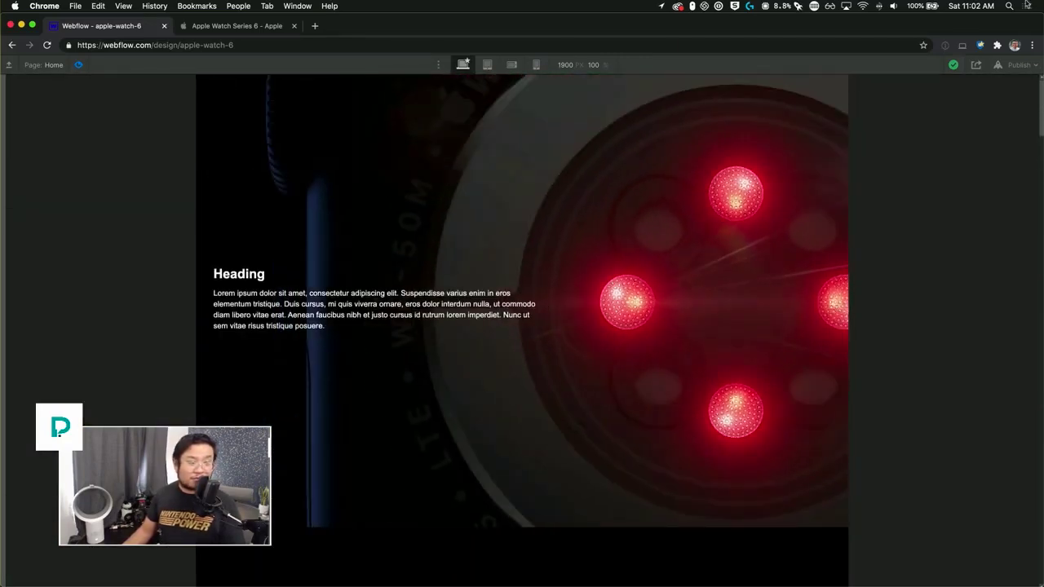
pyautogui.click(79, 65)
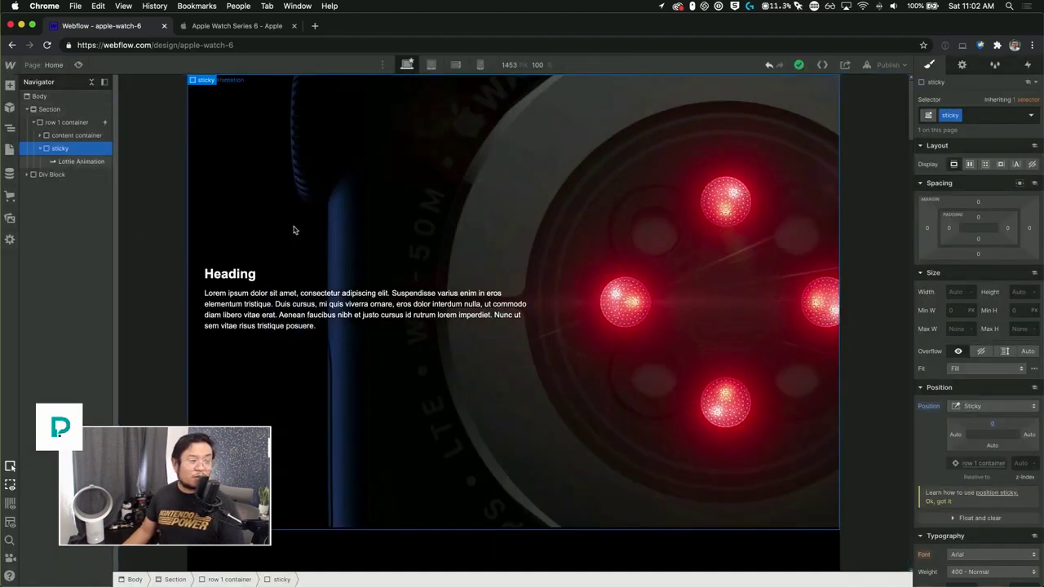
# Add a div block inside the content container and nest the heading and paragraph in it
pyautogui.click(294, 228)
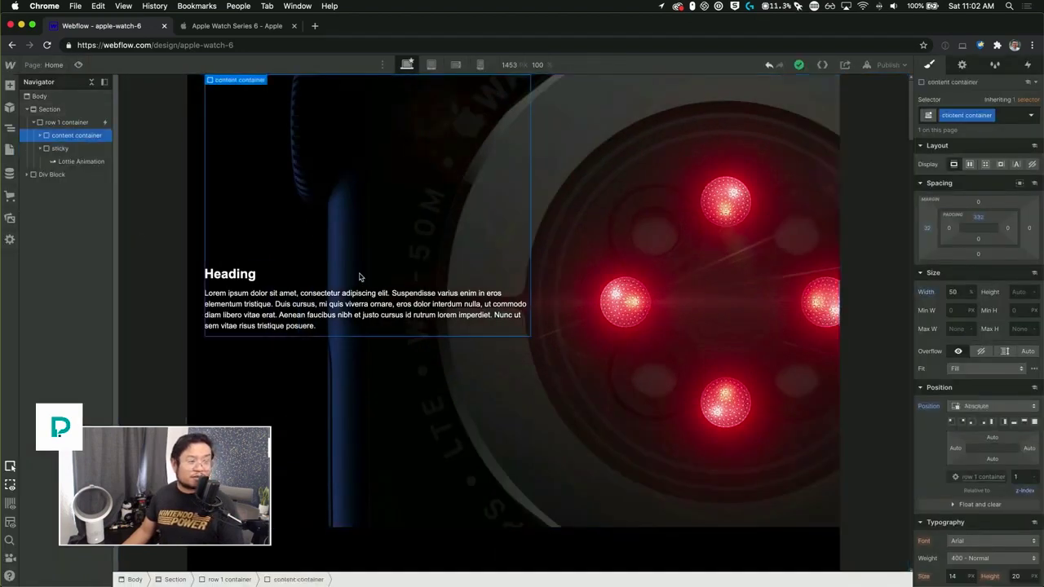
pyautogui.click(40, 135)
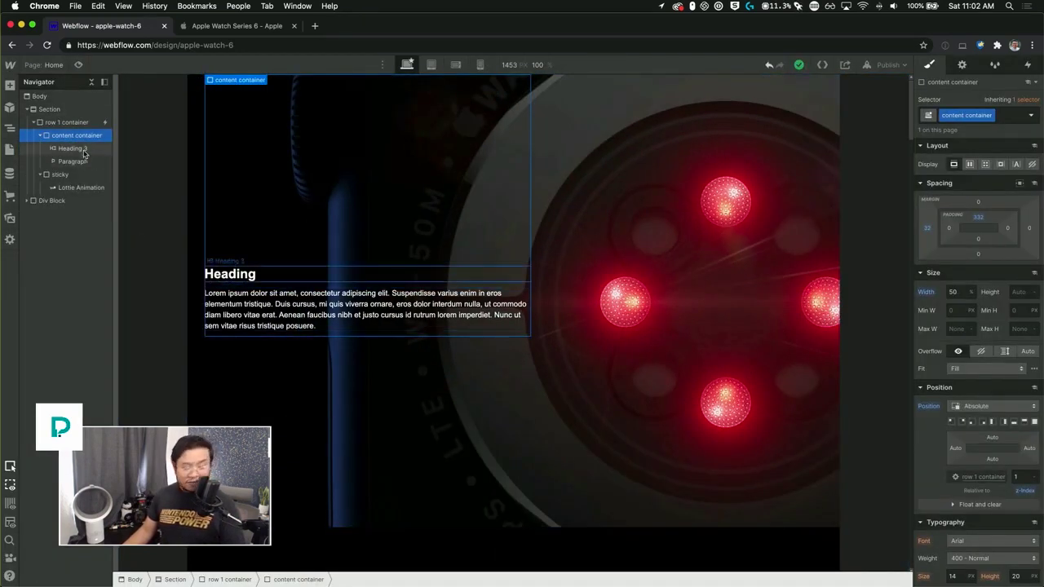
pyautogui.click(82, 147)
pyautogui.press('super+e')
pyautogui.write('d')
pyautogui.press('Return')
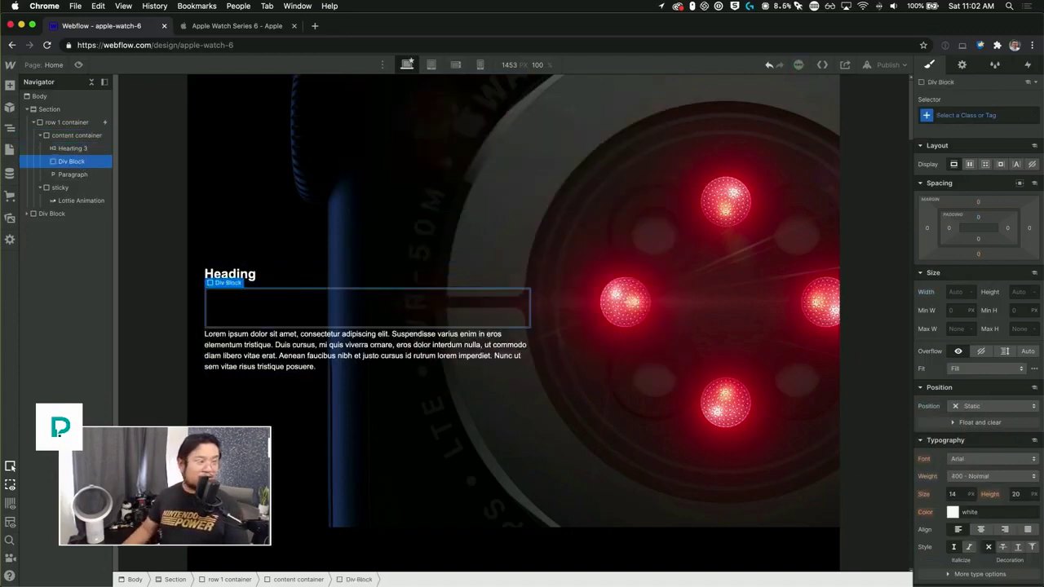
pyautogui.moveTo(76, 151)
pyautogui.mouseDown()
pyautogui.moveTo(89, 174)
pyautogui.moveTo(82, 165)
pyautogui.mouseUp()
pyautogui.click(73, 148)
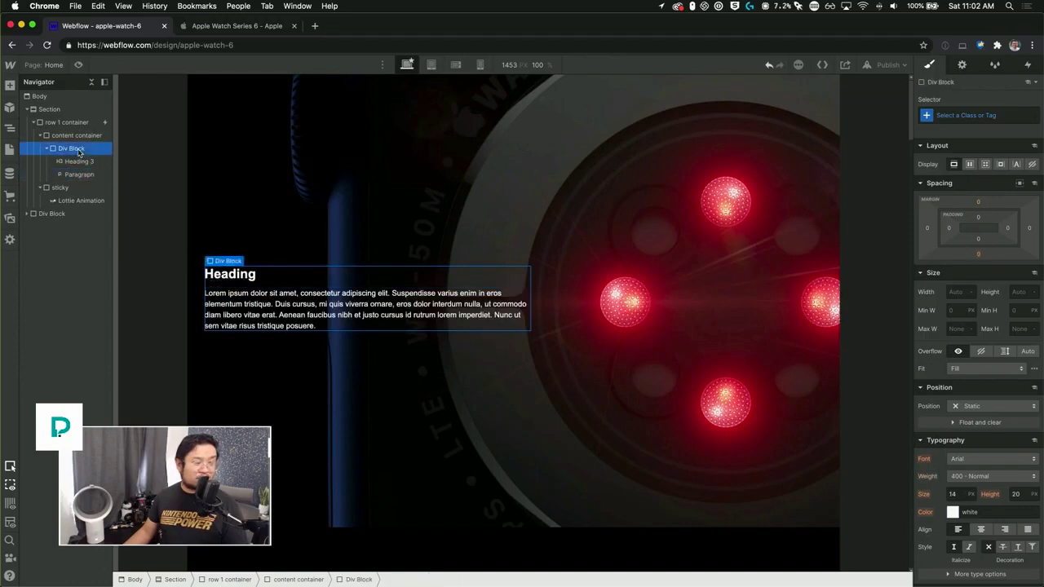
# Reset the content container's top padding
pyautogui.click(75, 135)
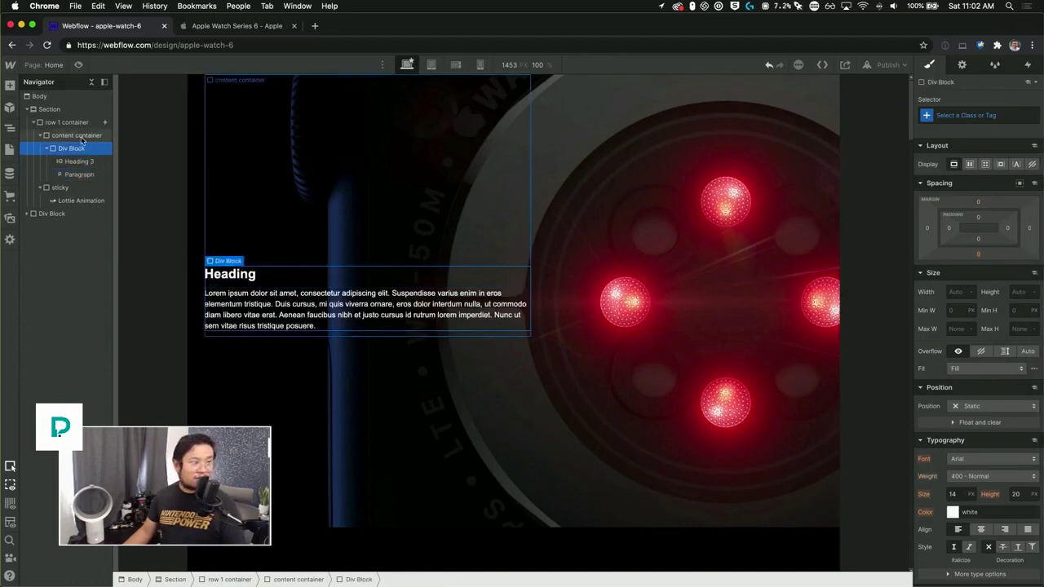
pyautogui.keyDown('alt'); pyautogui.click(979, 218); pyautogui.keyUp('alt')
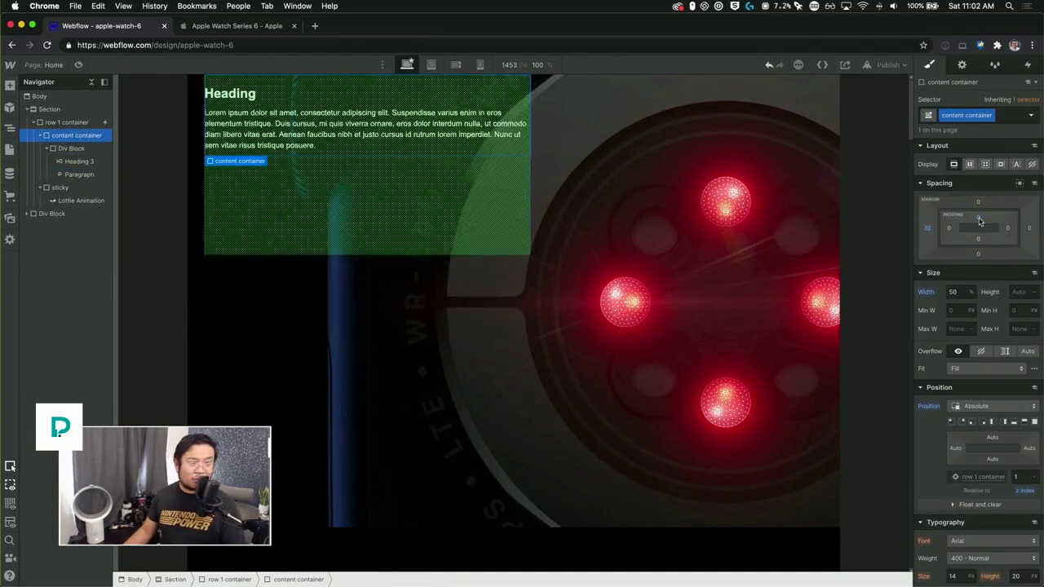
# Give the div block holding the heading and paragraph the class "content block"
pyautogui.click(84, 149)
pyautogui.click(970, 116)
pyautogui.write('cont')
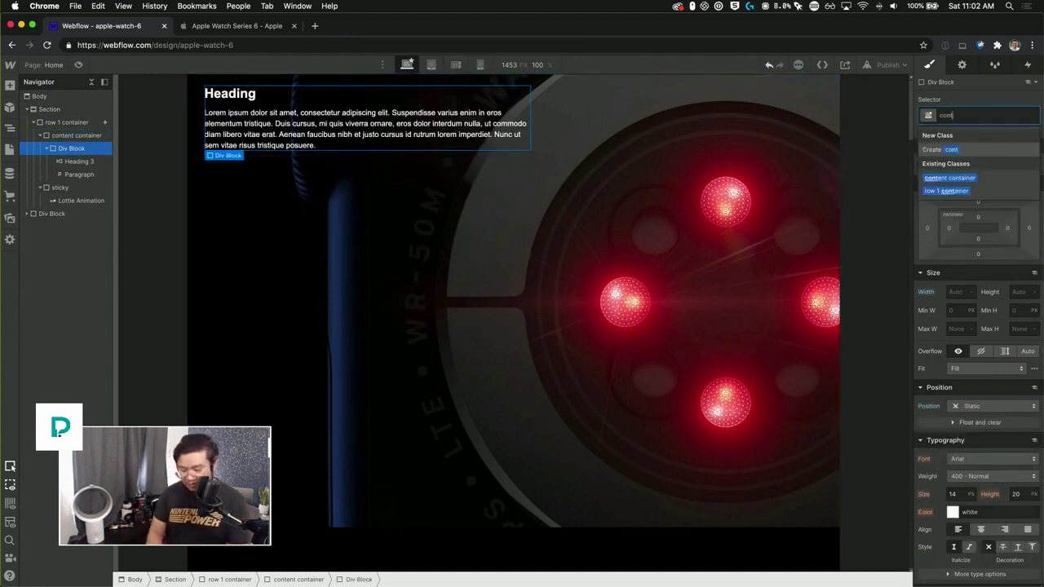
pyautogui.write('ent block')
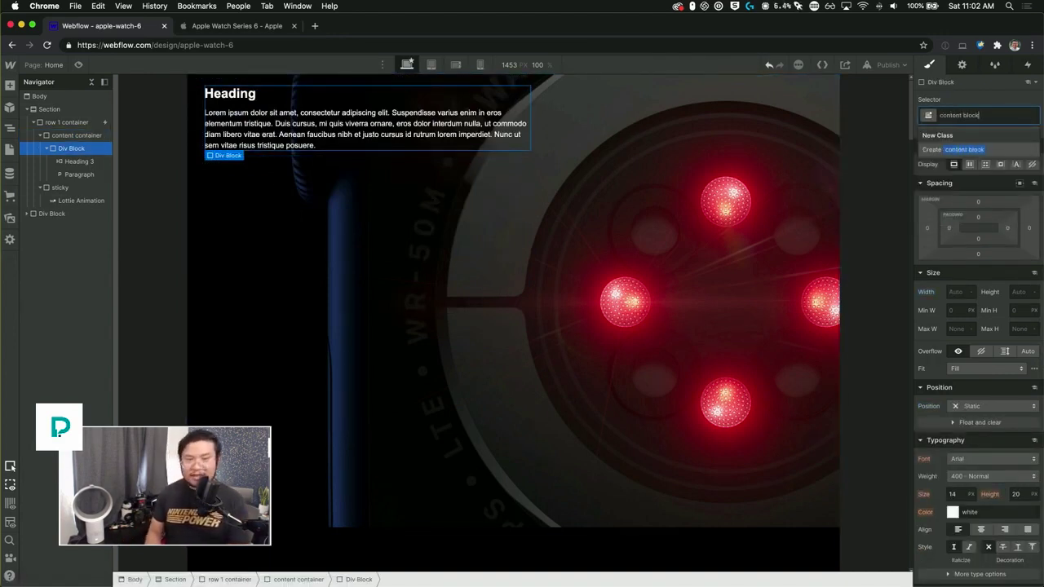
pyautogui.press('Return')
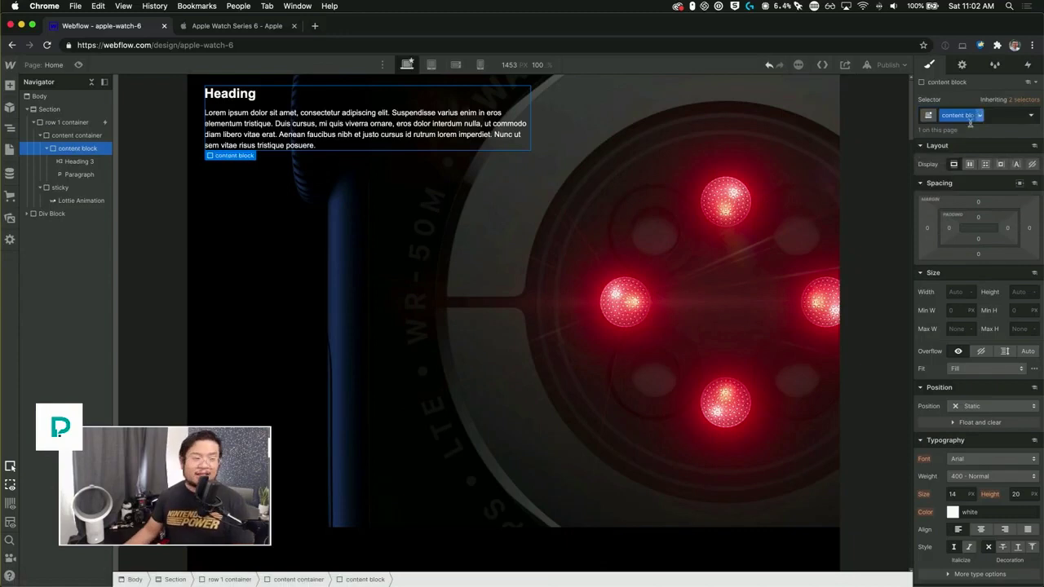
# Set the content block's top margin to 100vh
pyautogui.click(978, 206)
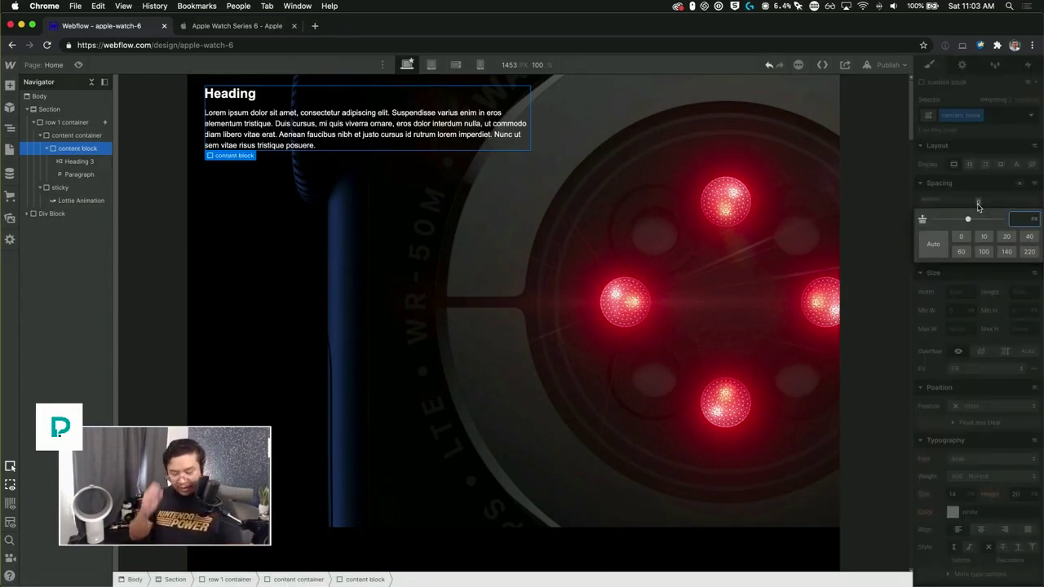
pyautogui.write('100vh')
pyautogui.press('Return')
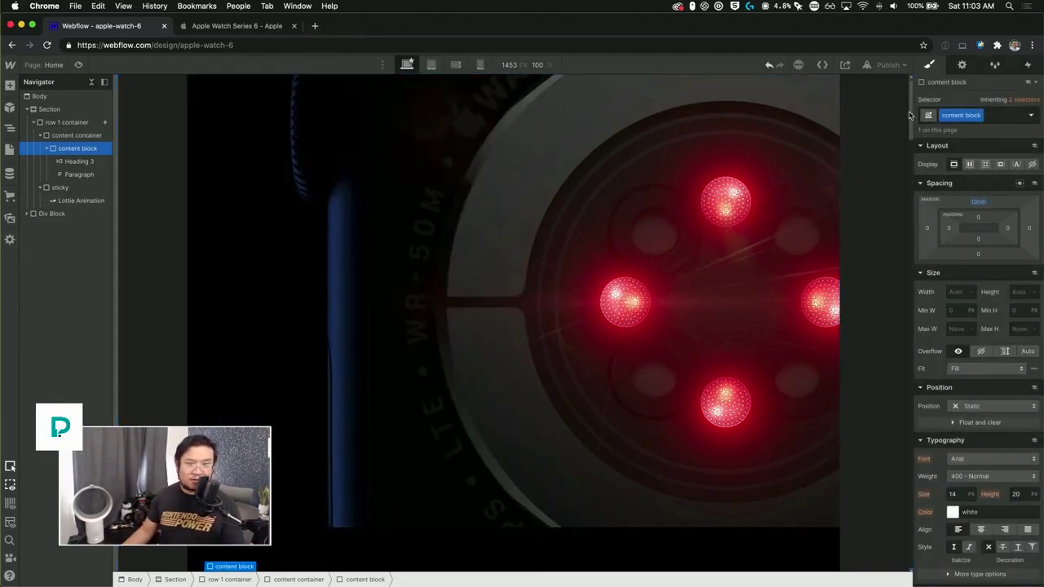
pyautogui.moveTo(911, 115)
pyautogui.mouseDown()
pyautogui.moveTo(901, 197)
pyautogui.moveTo(903, 105)
pyautogui.moveTo(899, 130)
pyautogui.moveTo(895, 108)
pyautogui.mouseUp()
# Paste a second content block into the content container and preview how the text scrolls over the Lottie Animation
pyautogui.press('super+v')
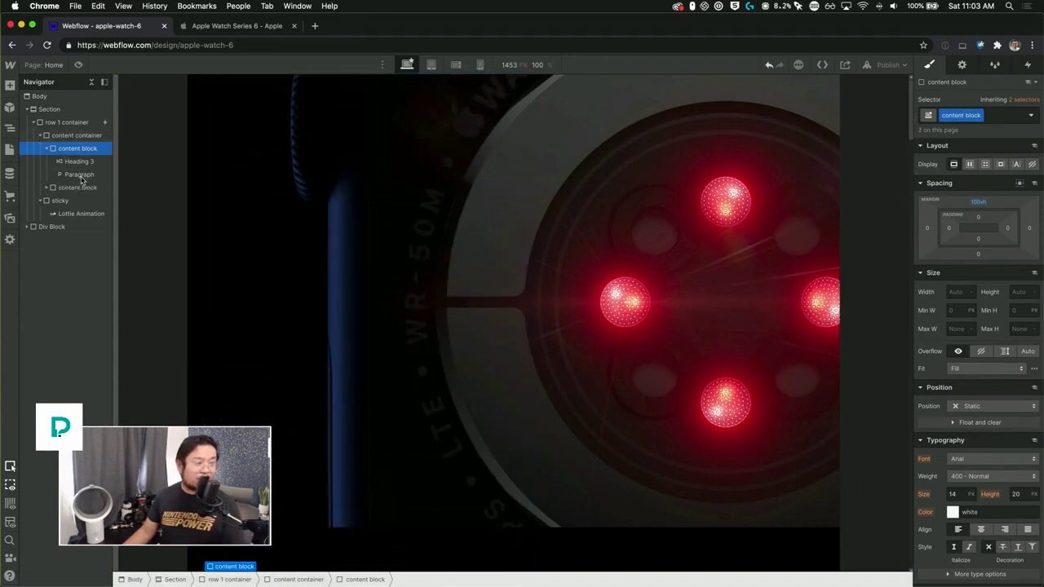
pyautogui.moveTo(910, 97)
pyautogui.mouseDown()
pyautogui.moveTo(879, 426)
pyautogui.moveTo(913, 202)
pyautogui.moveTo(908, 79)
pyautogui.mouseUp()
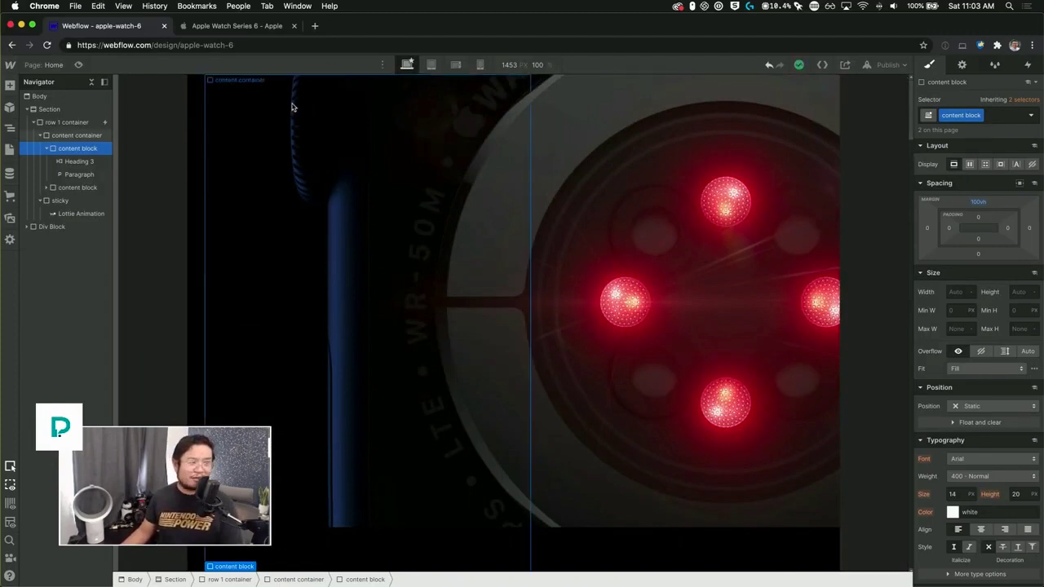
pyautogui.click(80, 65)
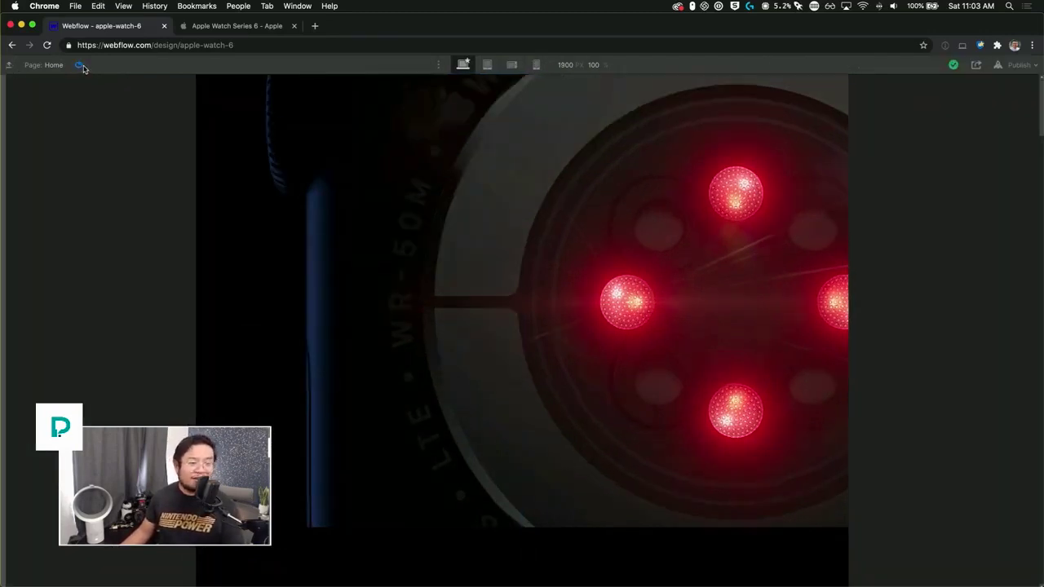
pyautogui.scroll(-5, 1040, 155)
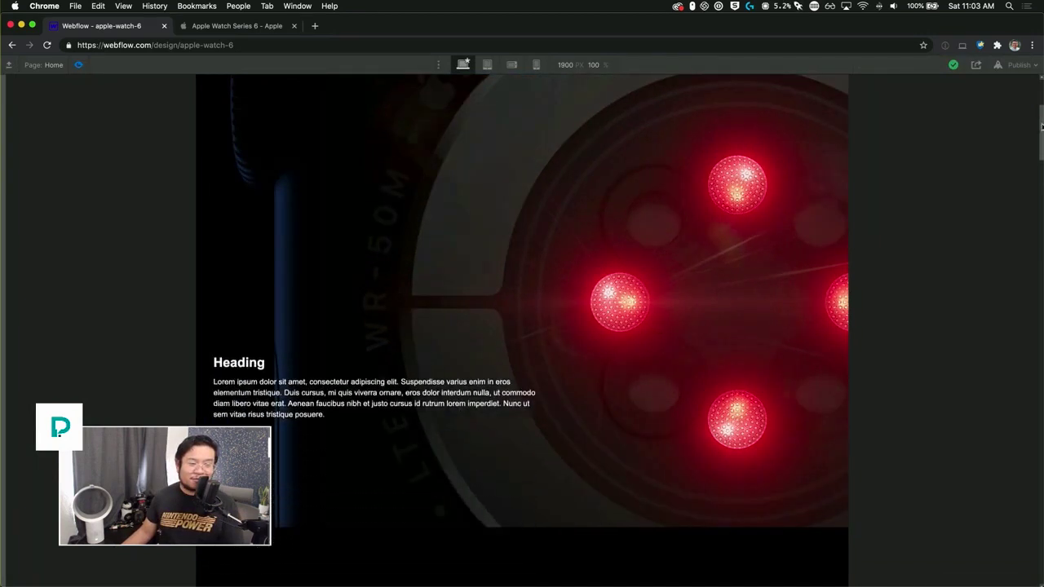
pyautogui.moveTo(1041, 160); pyautogui.dragTo(1042, 98)
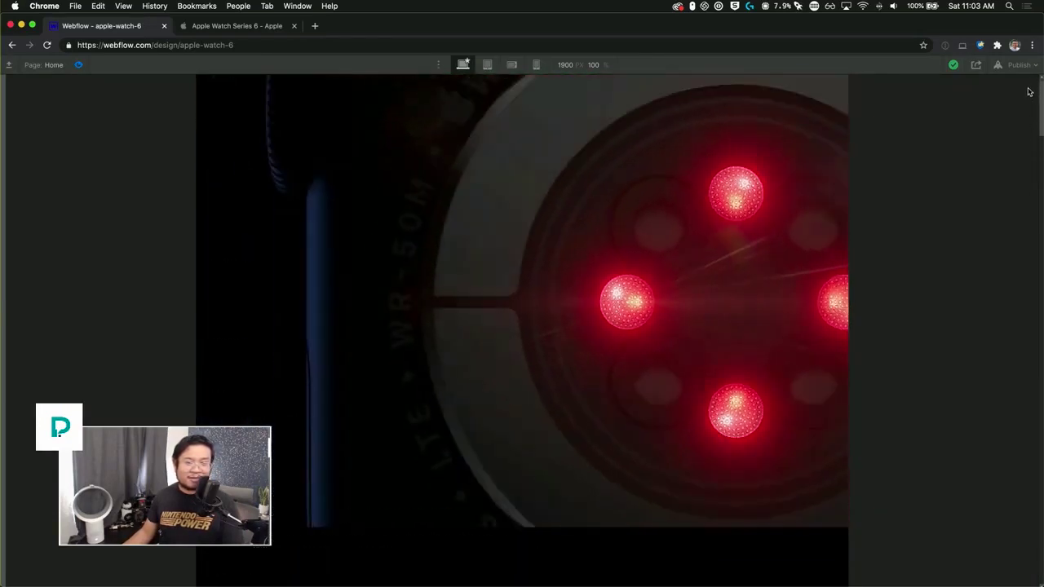
pyautogui.press('super+shift+p')
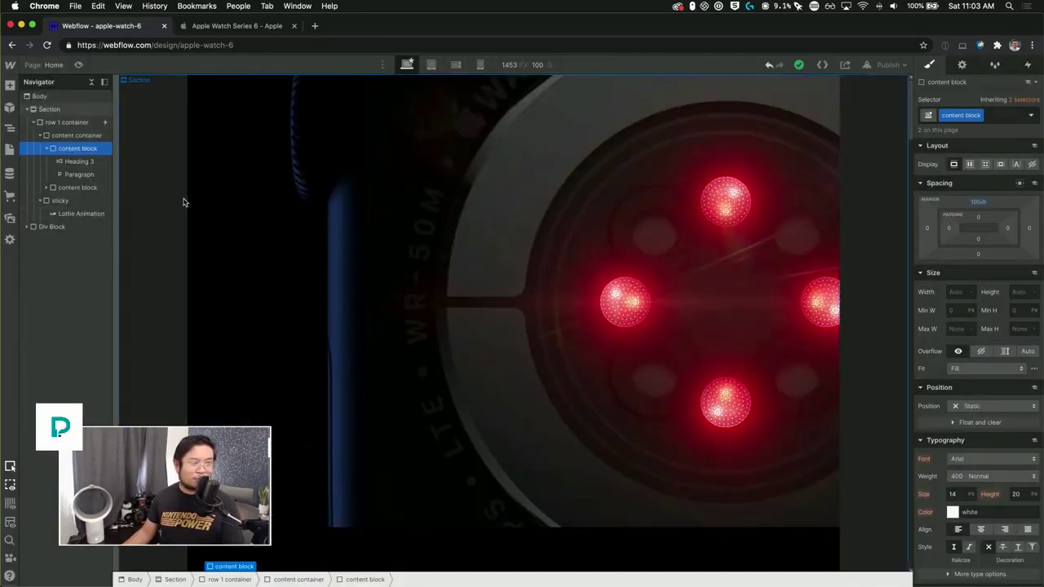
# Try removing the row 1 container's height, preview the scroll effect, and undo the removal
pyautogui.click(85, 124)
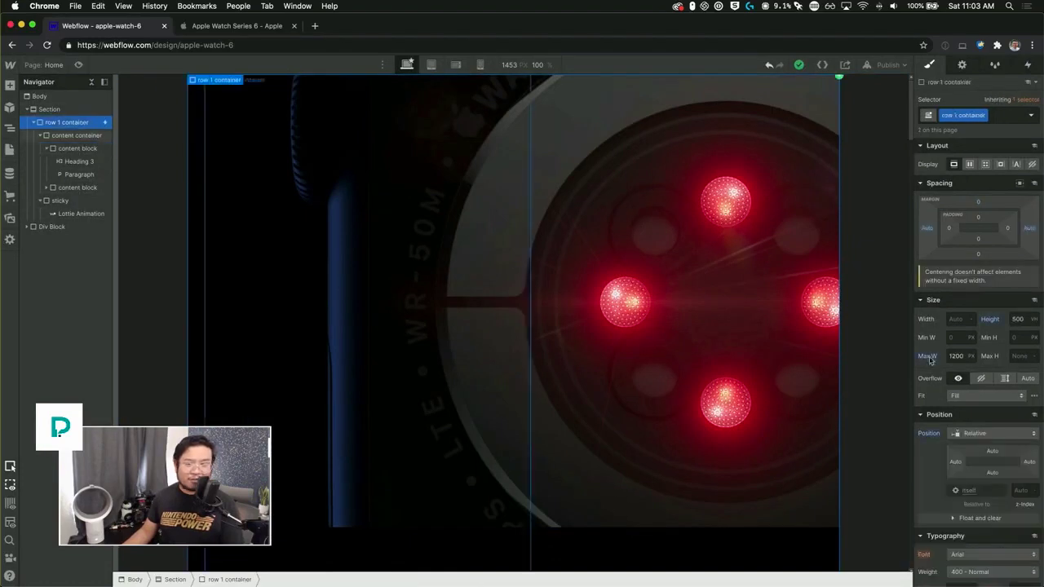
pyautogui.keyDown('alt'); pyautogui.click(993, 324); pyautogui.keyUp('alt')
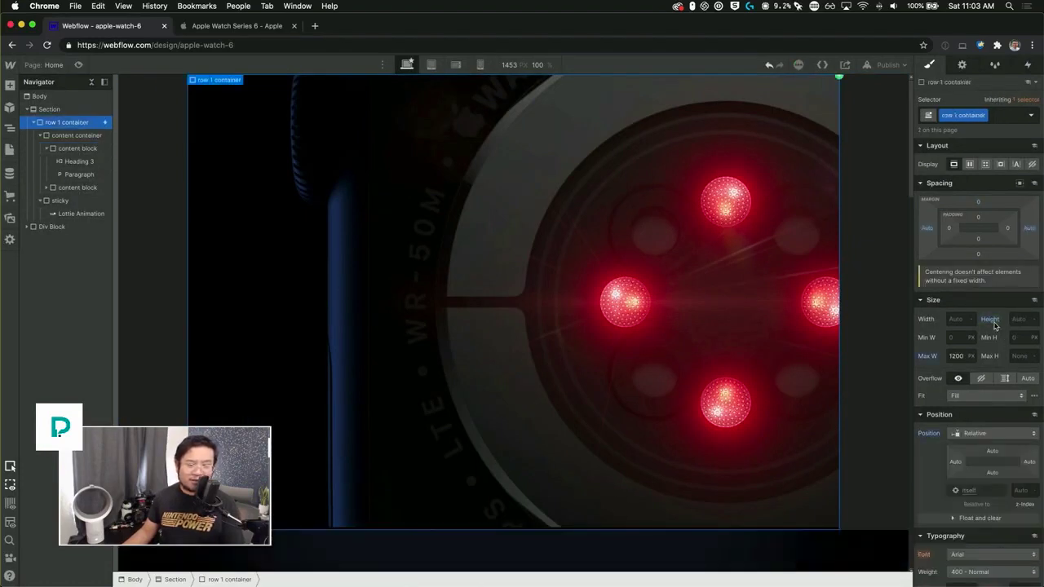
pyautogui.press('super+shift+p')
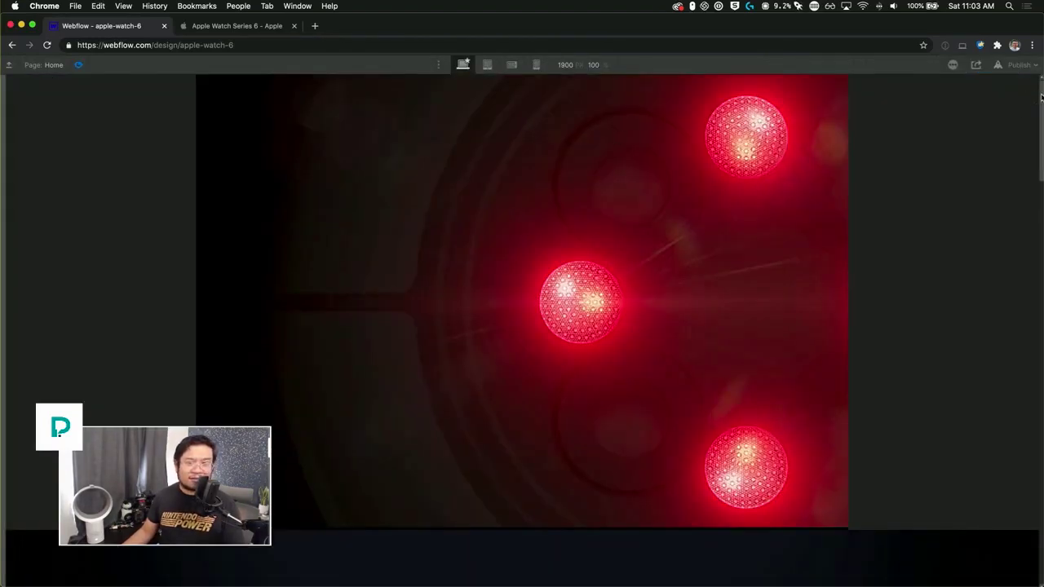
pyautogui.moveTo(1041, 97); pyautogui.dragTo(1037, 67)
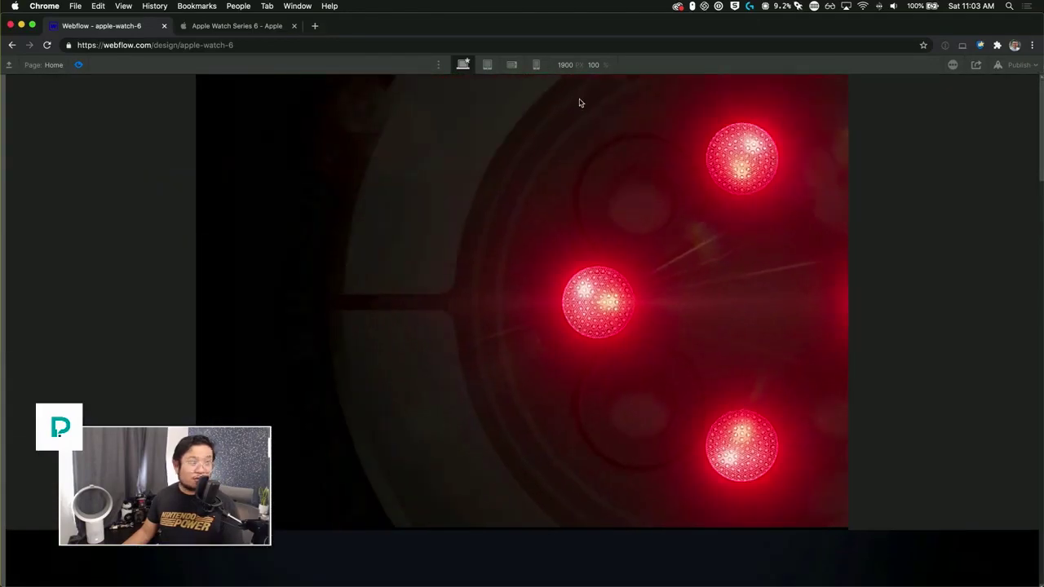
pyautogui.click(77, 65)
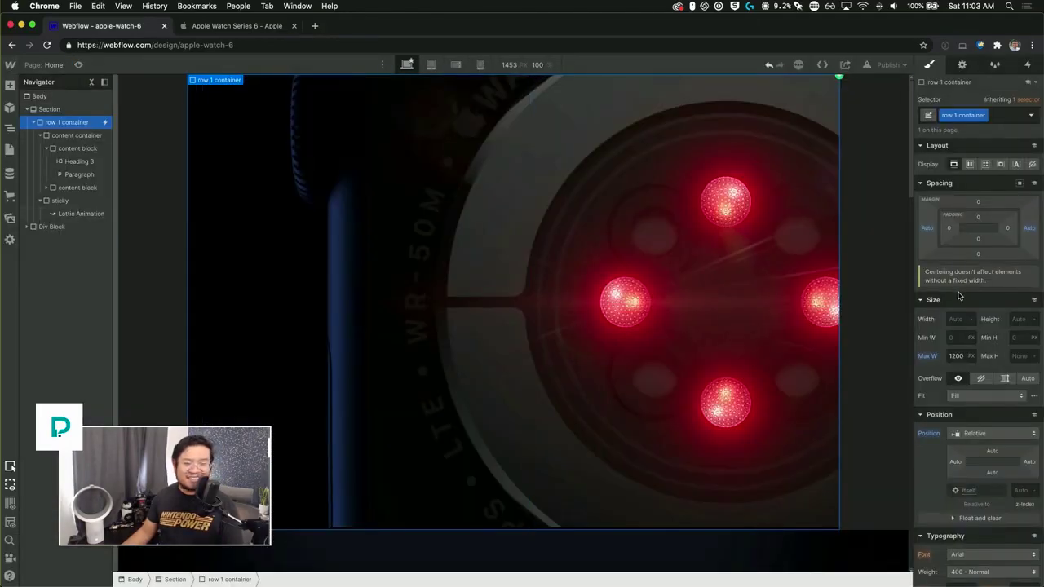
pyautogui.press('super+z')
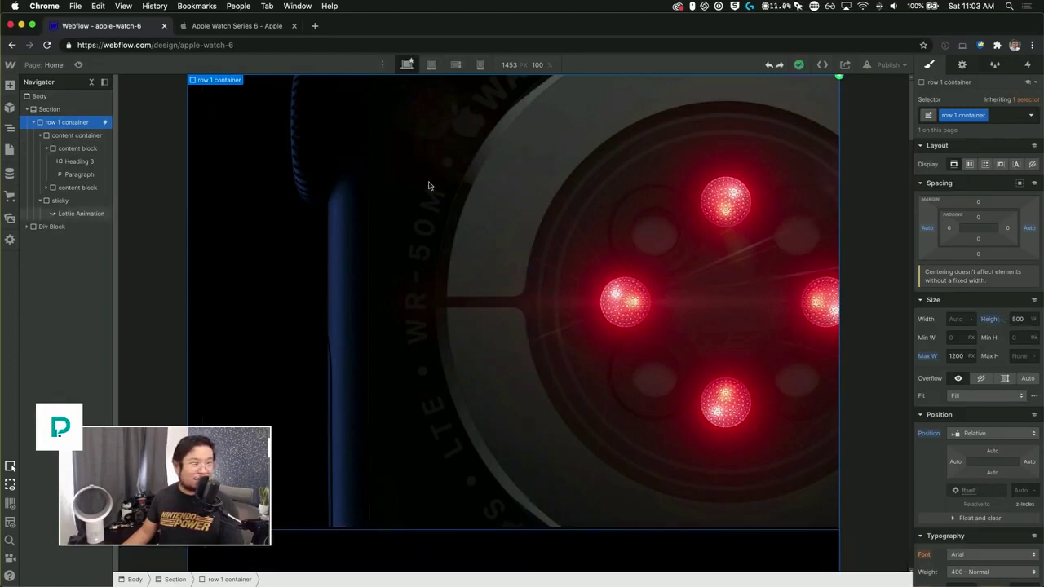
# Set the Lottie Animation's height to 100vh and preview the page while scrolling
pyautogui.click(594, 305)
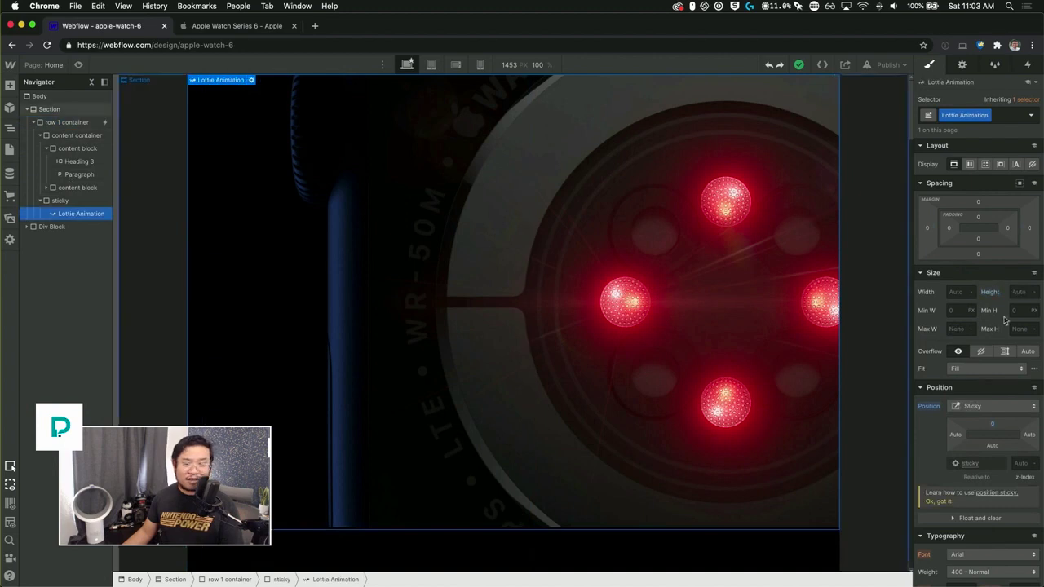
pyautogui.click(1018, 292)
pyautogui.write('100vh')
pyautogui.press('Return')
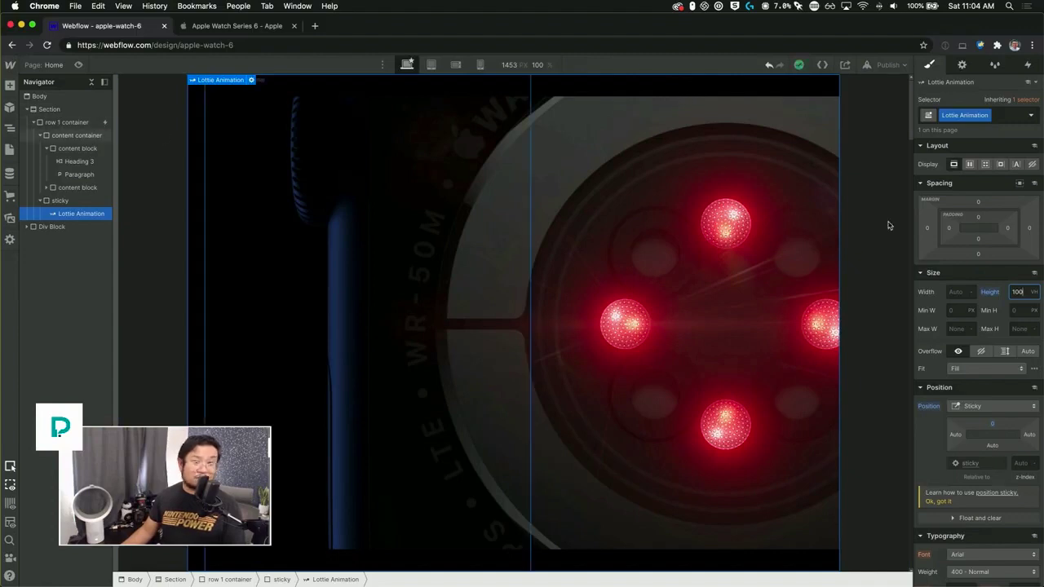
pyautogui.scroll(-2, 1011, 429)
pyautogui.scroll(-10, 1012, 429)
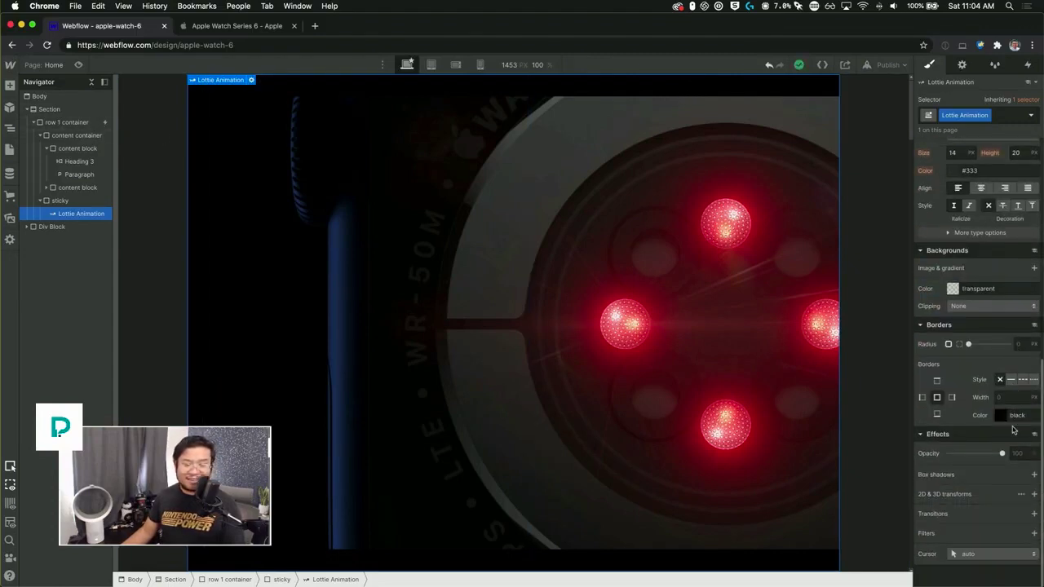
pyautogui.scroll(10, 1011, 424)
pyautogui.scroll(3, 1009, 423)
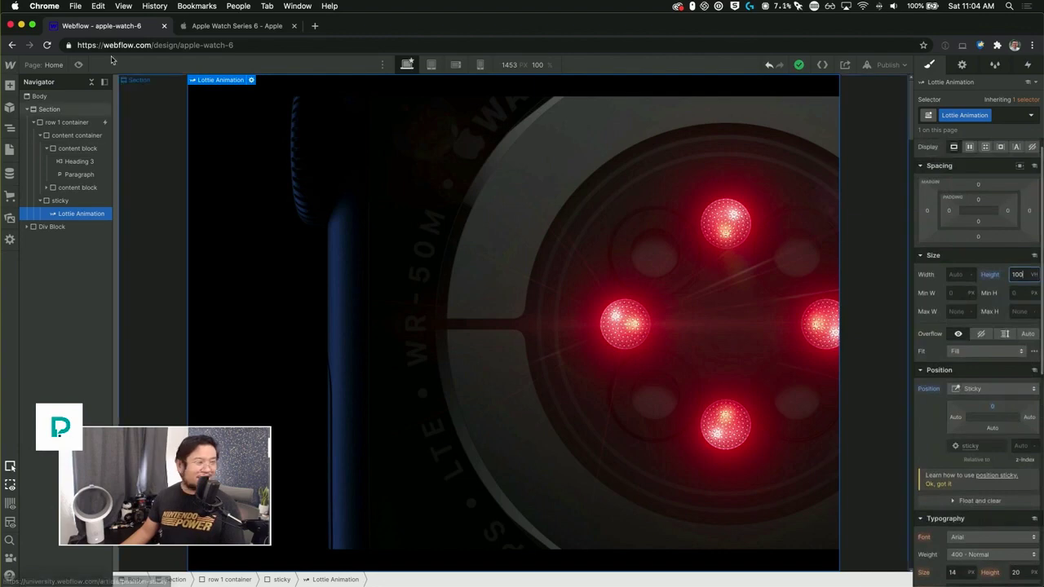
pyautogui.press('super+shift+p')
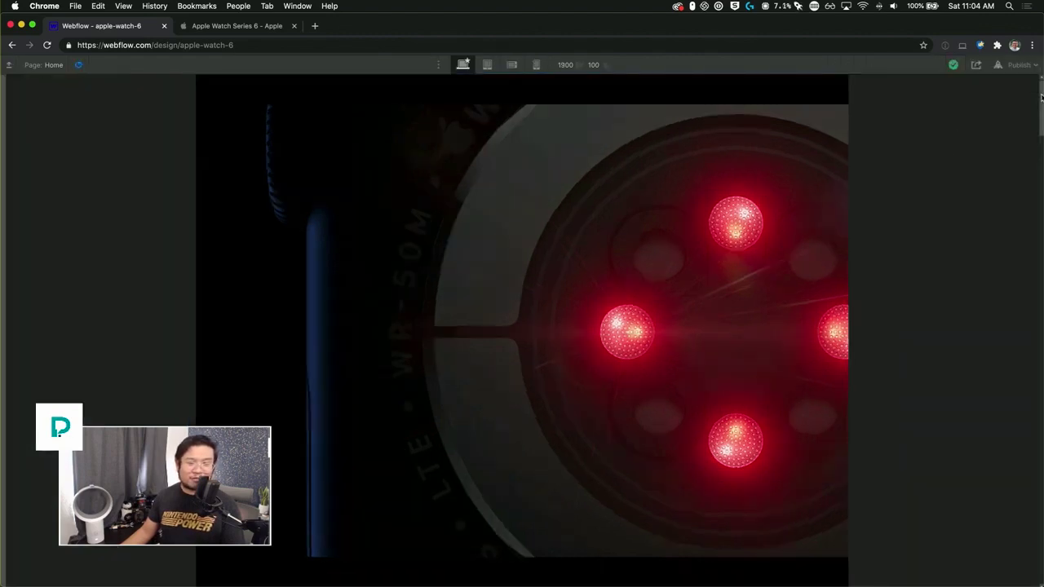
pyautogui.moveTo(1036, 104); pyautogui.dragTo(1034, 269)
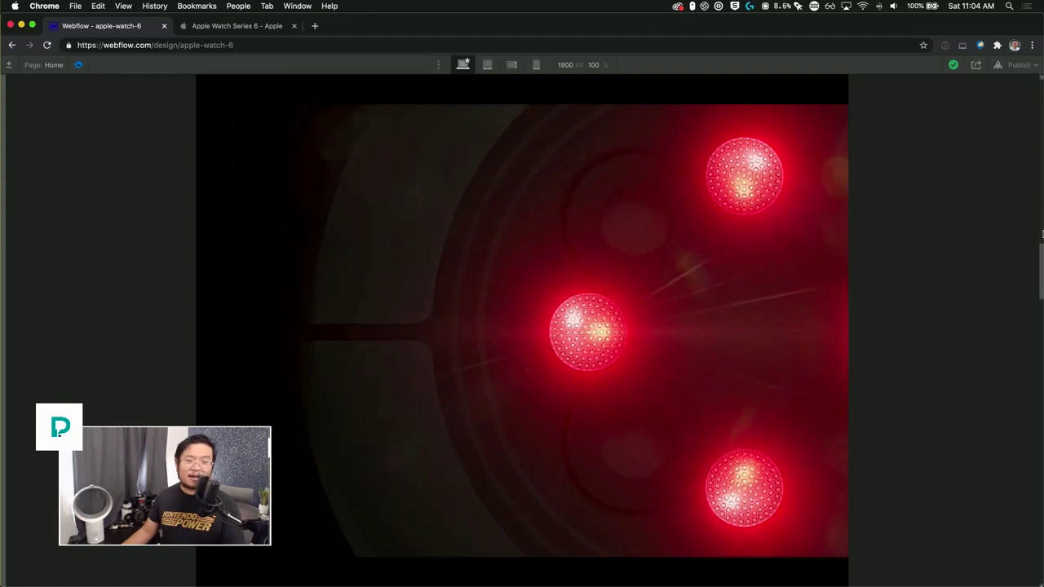
pyautogui.click(78, 65)
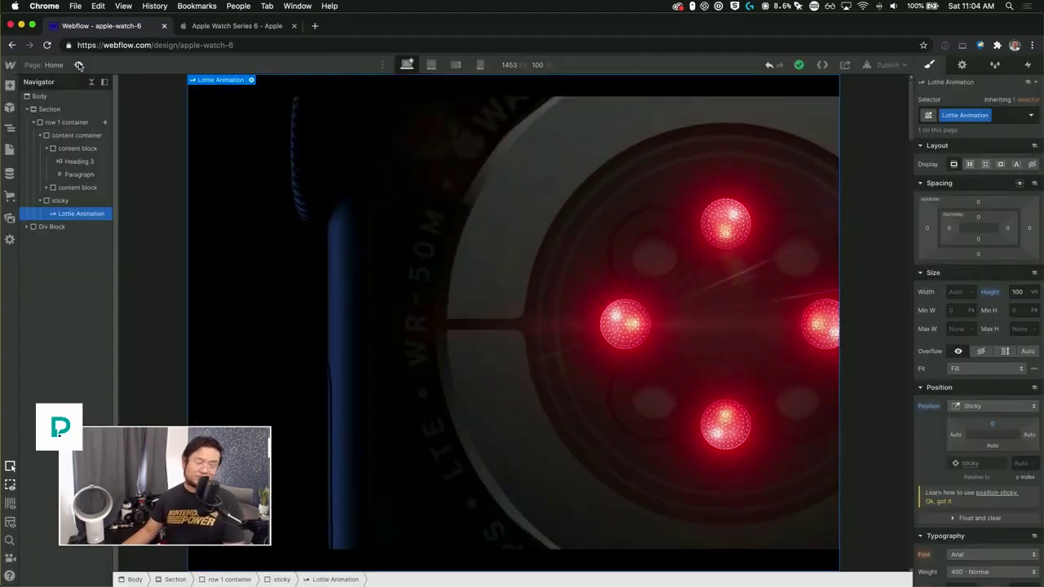
# Set the row 1 container's height to 300vh and preview the shorter scroll sequence
pyautogui.click(53, 109)
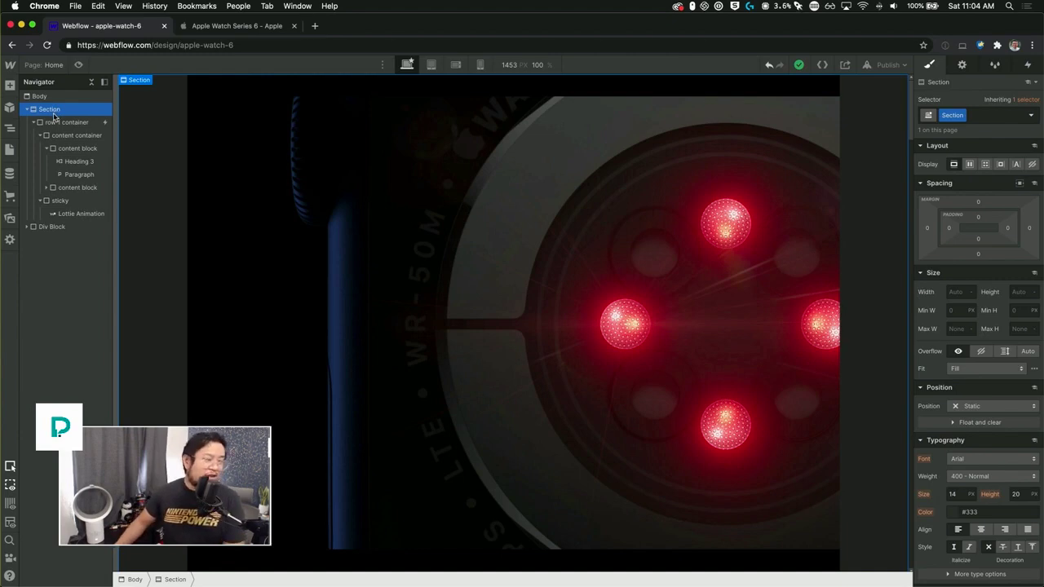
pyautogui.click(56, 121)
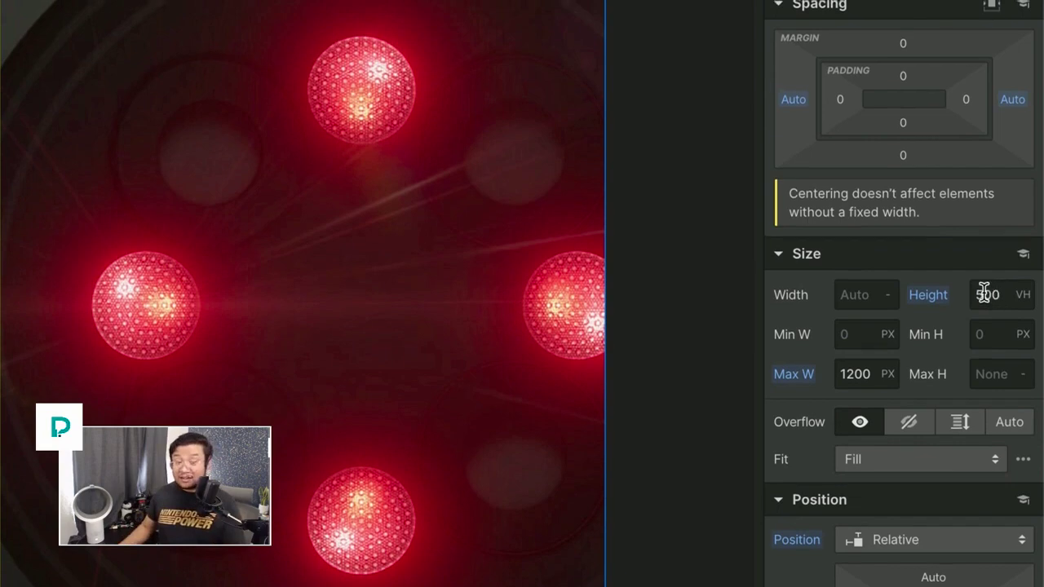
pyautogui.click(978, 292)
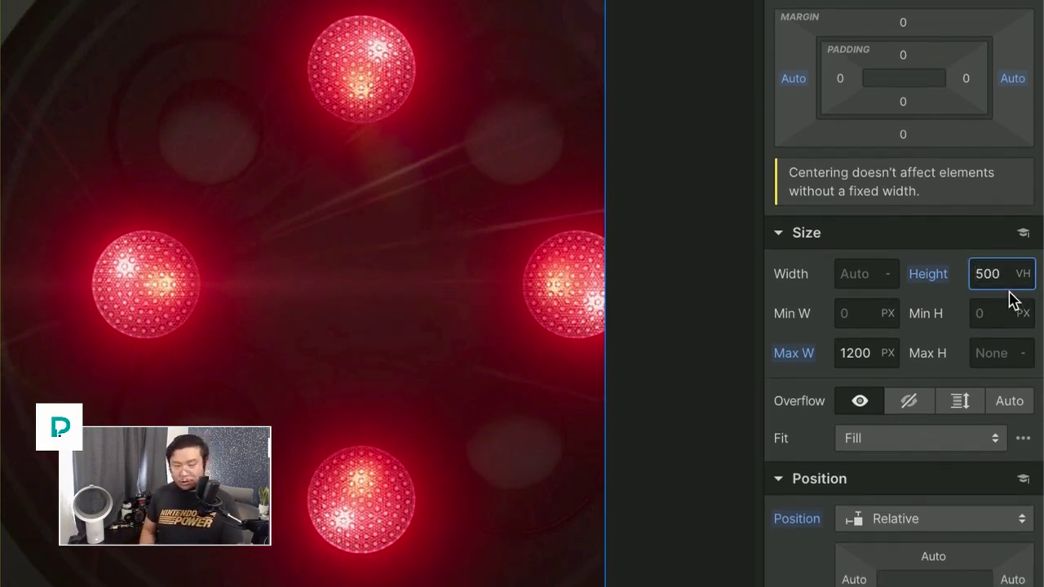
pyautogui.press('Delete')
pyautogui.write('3')
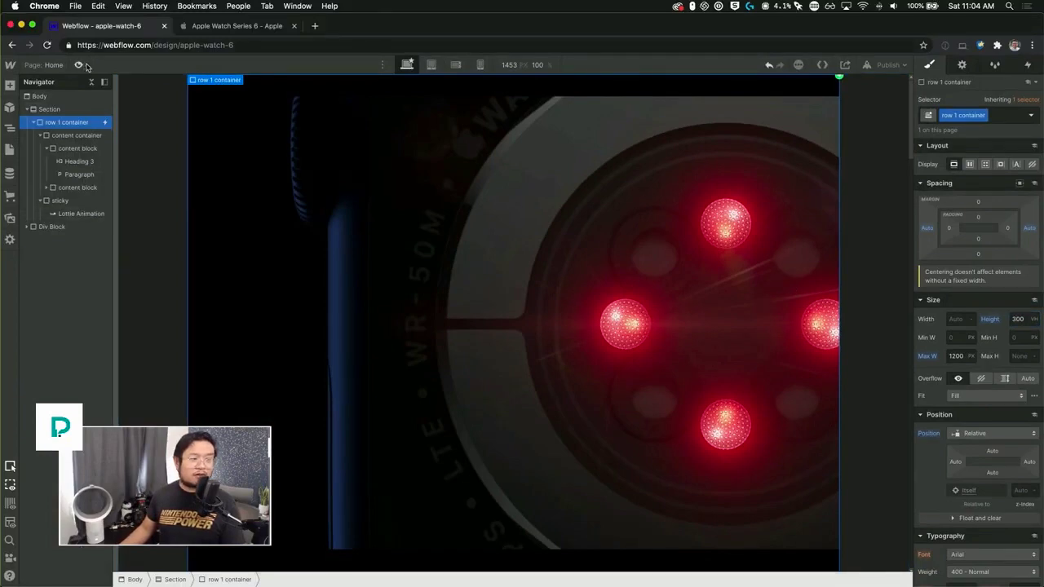
pyautogui.press('super+shift+p')
pyautogui.moveTo(1041, 104)
pyautogui.mouseDown()
pyautogui.moveTo(1040, 286)
pyautogui.moveTo(1039, 88)
pyautogui.moveTo(1036, 275)
pyautogui.moveTo(1036, 96)
pyautogui.mouseUp()
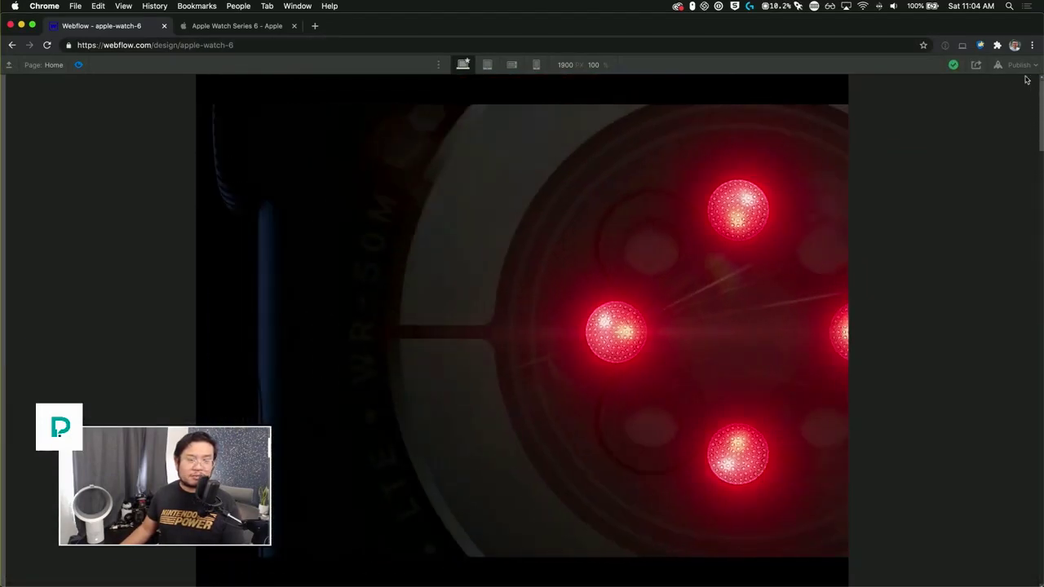
pyautogui.click(80, 66)
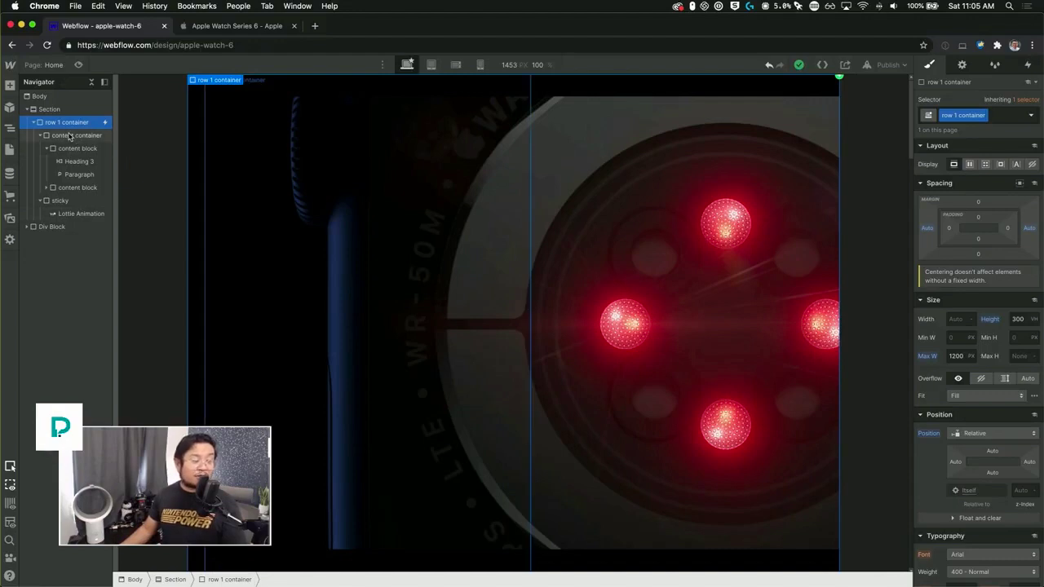
# Try a top offset of about 104 px on the sticky block, check it while scrolling, and reset the offset to 0
pyautogui.click(40, 135)
pyautogui.click(69, 150)
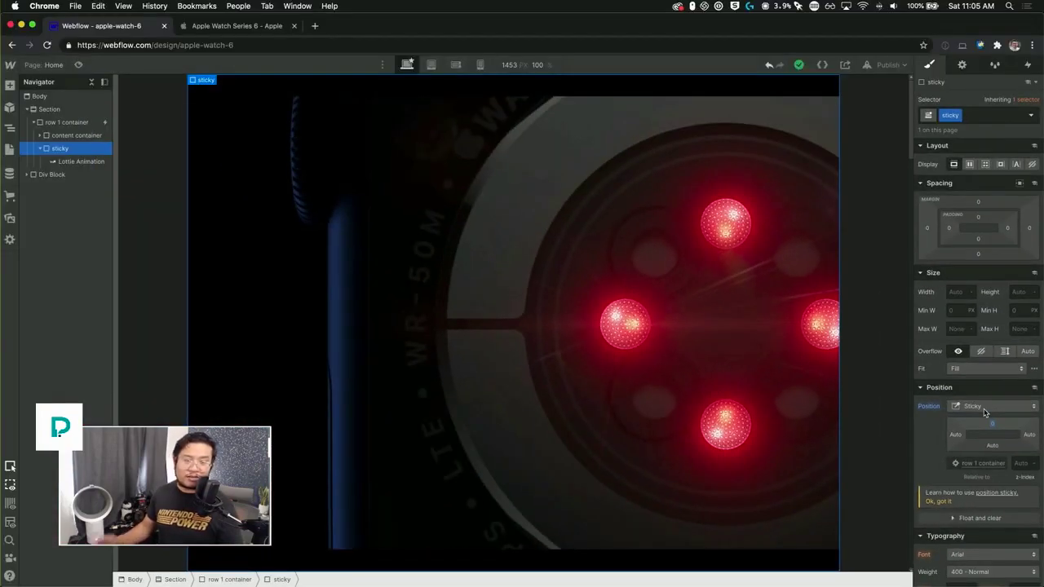
pyautogui.scroll(-2, 984, 412)
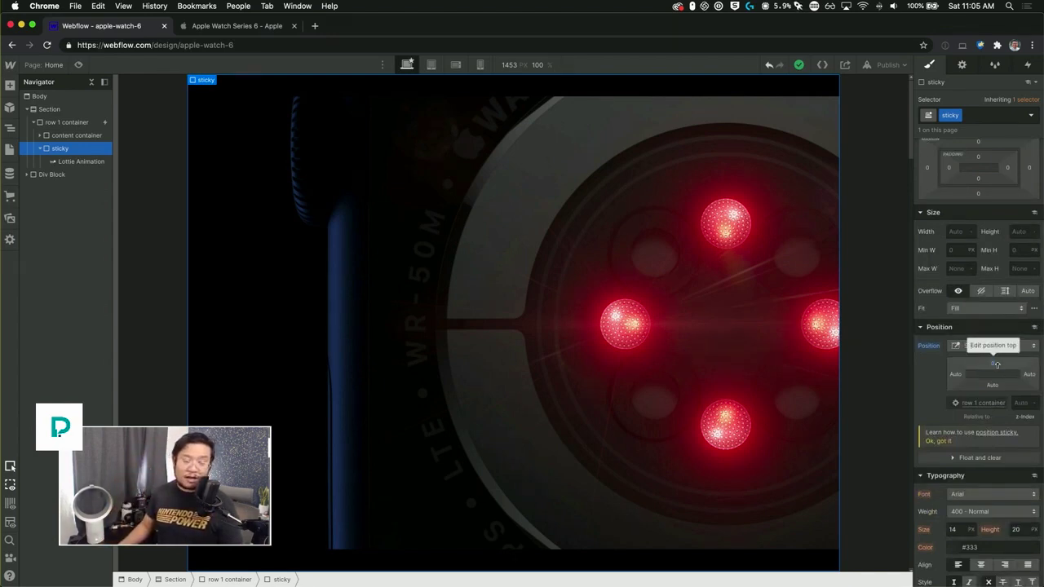
pyautogui.moveTo(996, 365); pyautogui.dragTo(968, 413)
pyautogui.scroll(-5, 892, 380)
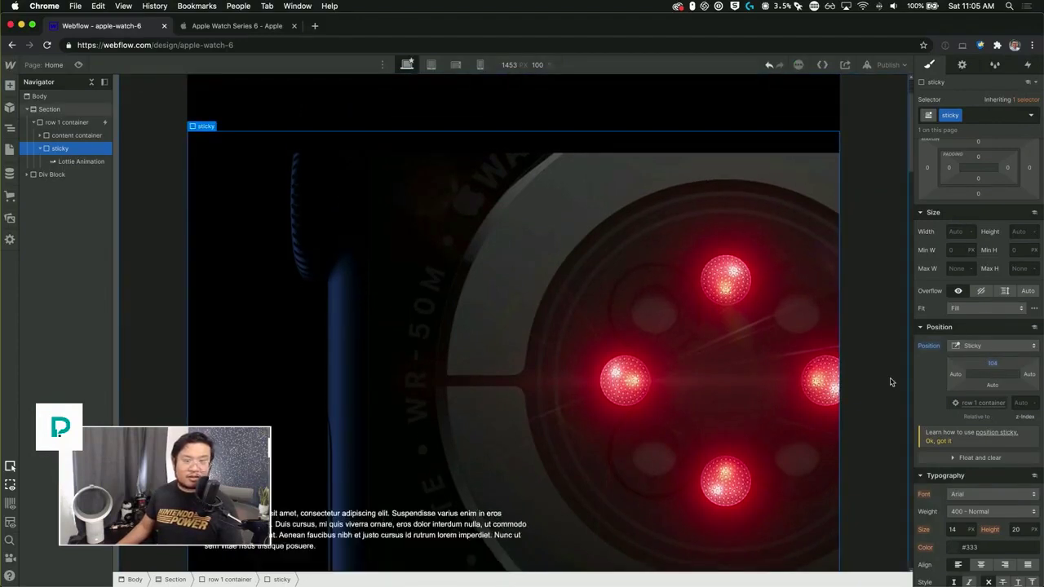
pyautogui.click(992, 363)
pyautogui.write('0')
pyautogui.press('Return')
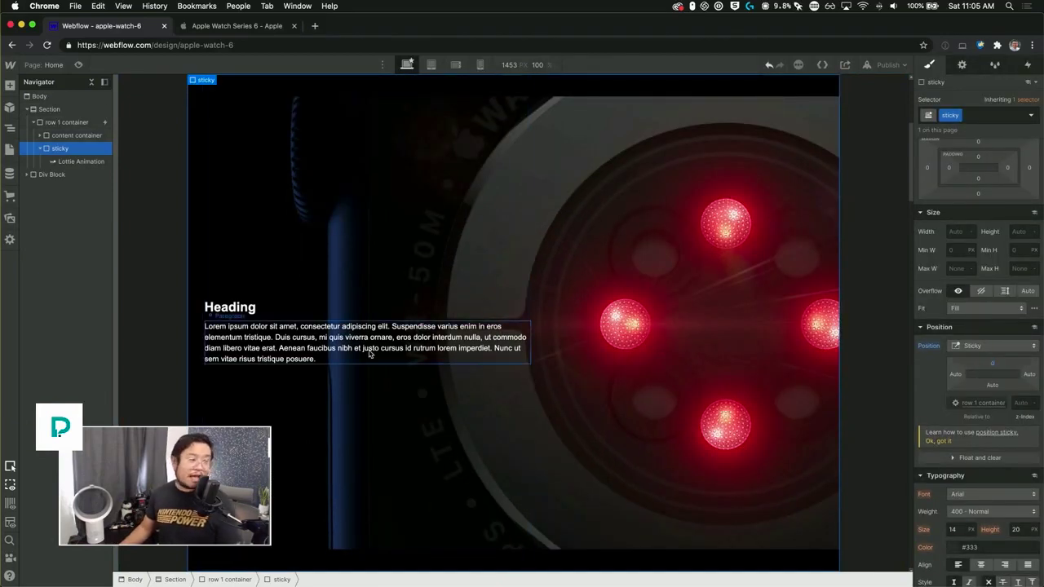
# Select the content container and check how its text scrolls over the sticky animation down to the following block
pyautogui.click(76, 135)
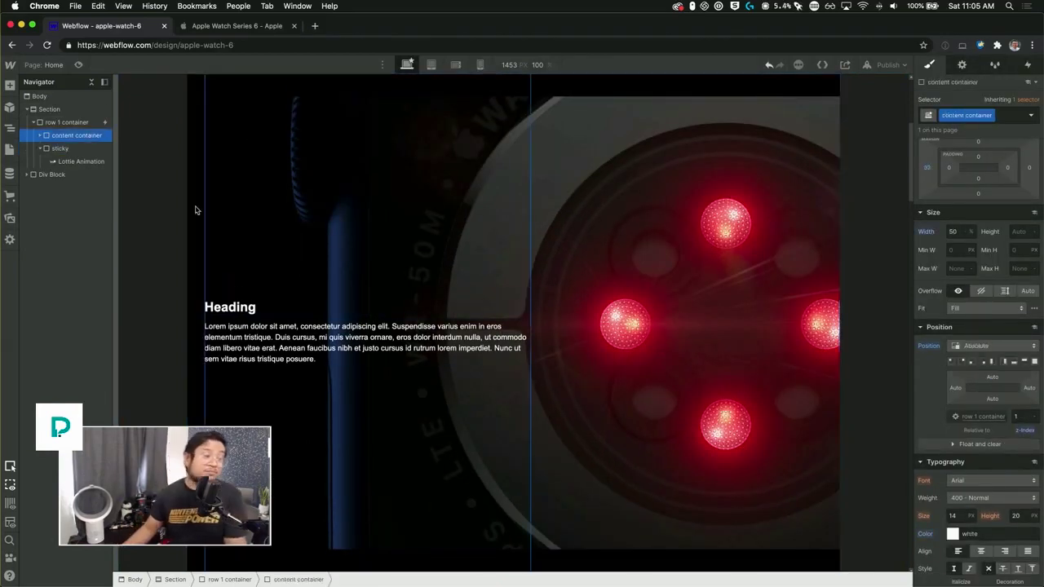
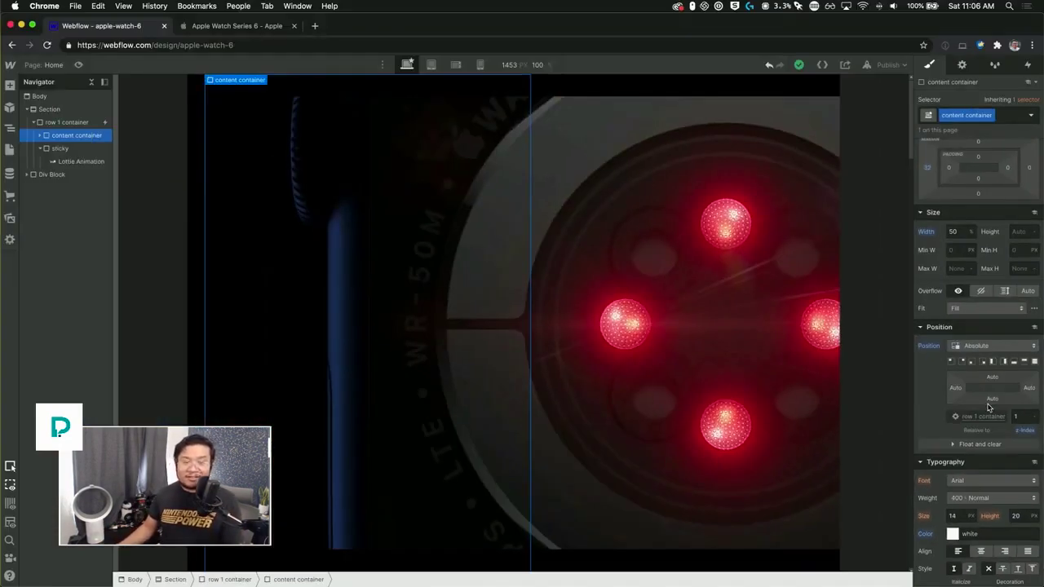
pyautogui.scroll(-10, 791, 317)
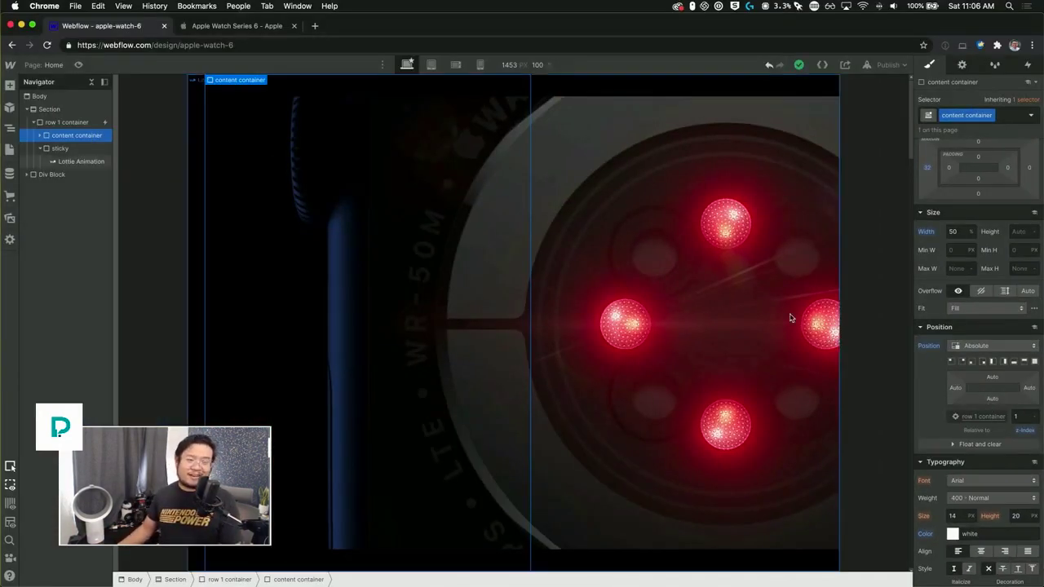
pyautogui.scroll(-10, 789, 318)
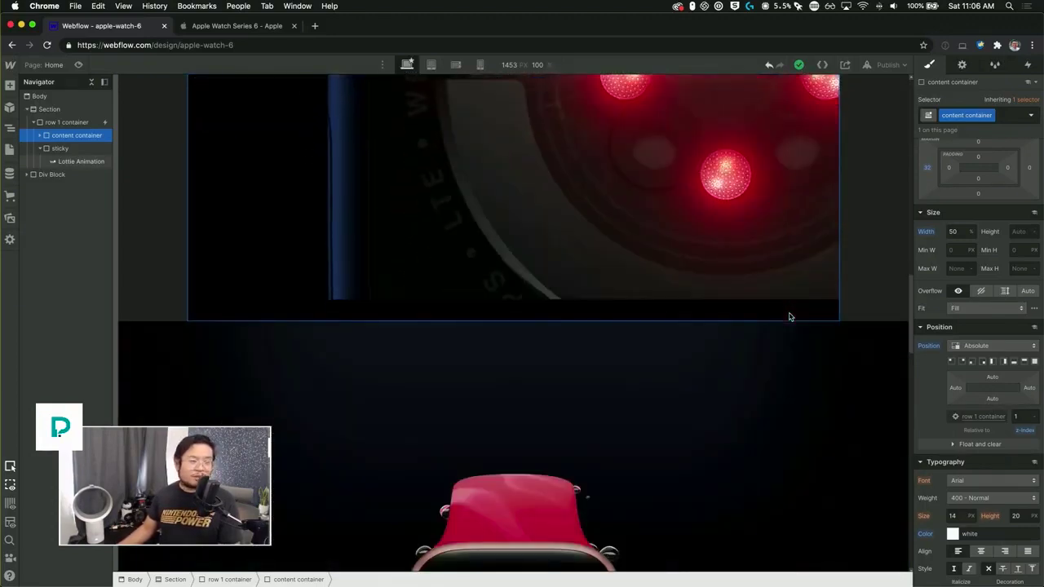
pyautogui.scroll(-5, 790, 316)
pyautogui.scroll(8, 789, 316)
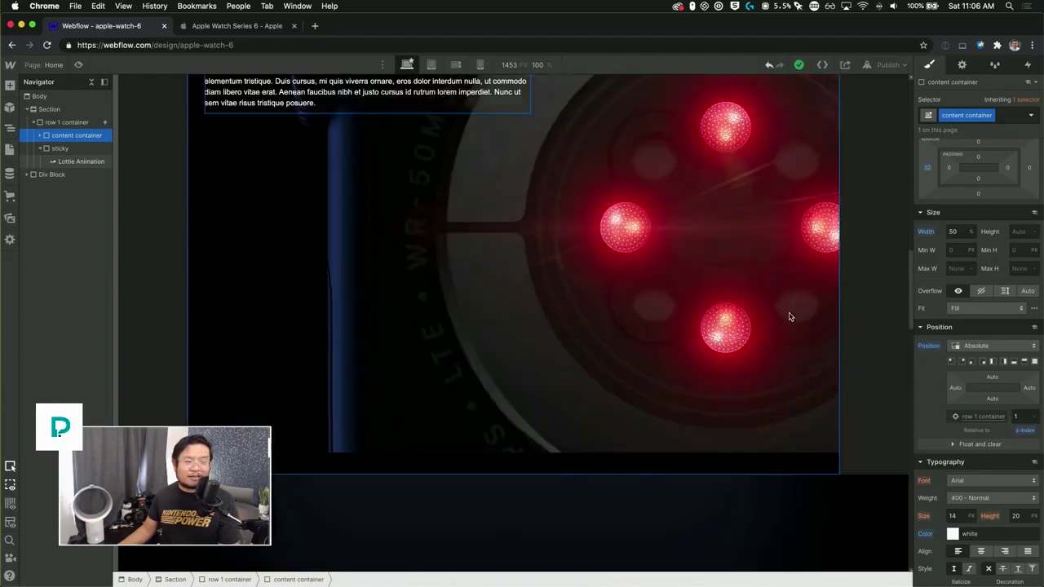
pyautogui.scroll(5, 789, 317)
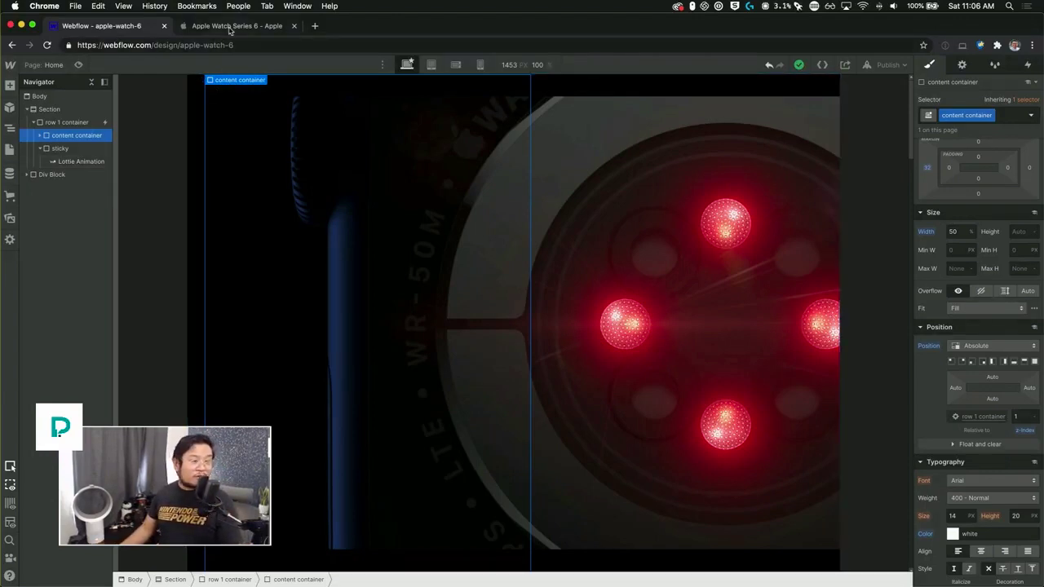
# Switch to the Apple Watch Series 6 page and examine how the ECG section's watch image and text behave while scrolling
pyautogui.click(231, 29)
pyautogui.scroll(-3, 674, 315)
pyautogui.scroll(-5, 674, 315)
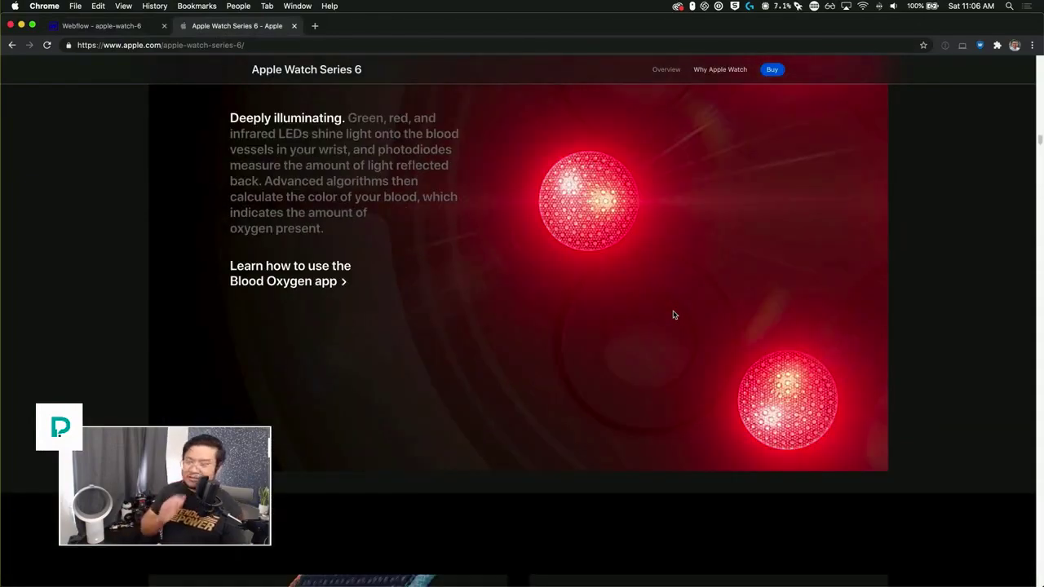
pyautogui.scroll(-10, 673, 314)
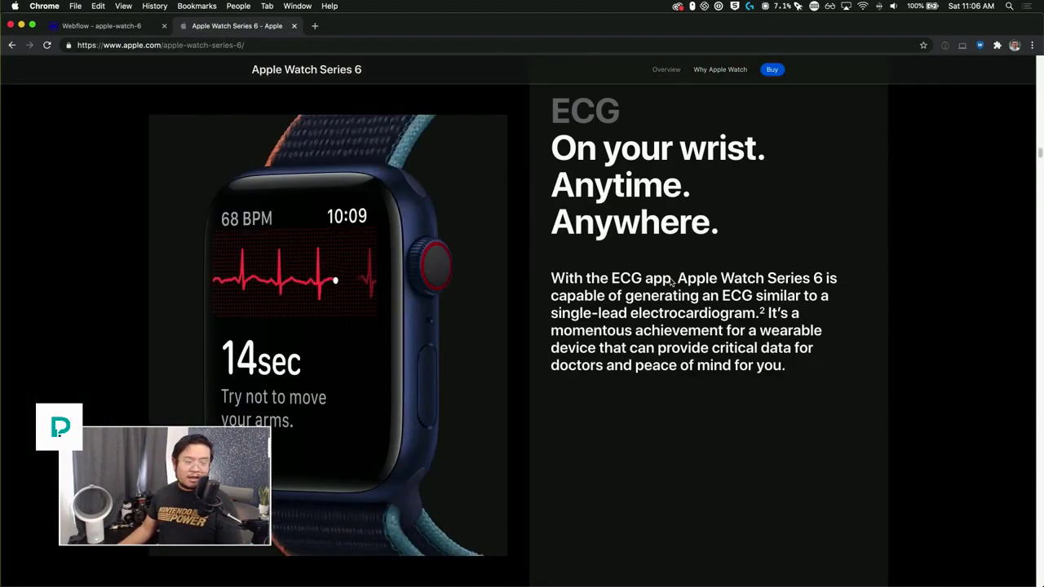
pyautogui.scroll(-5, 670, 282)
pyautogui.scroll(8, 670, 282)
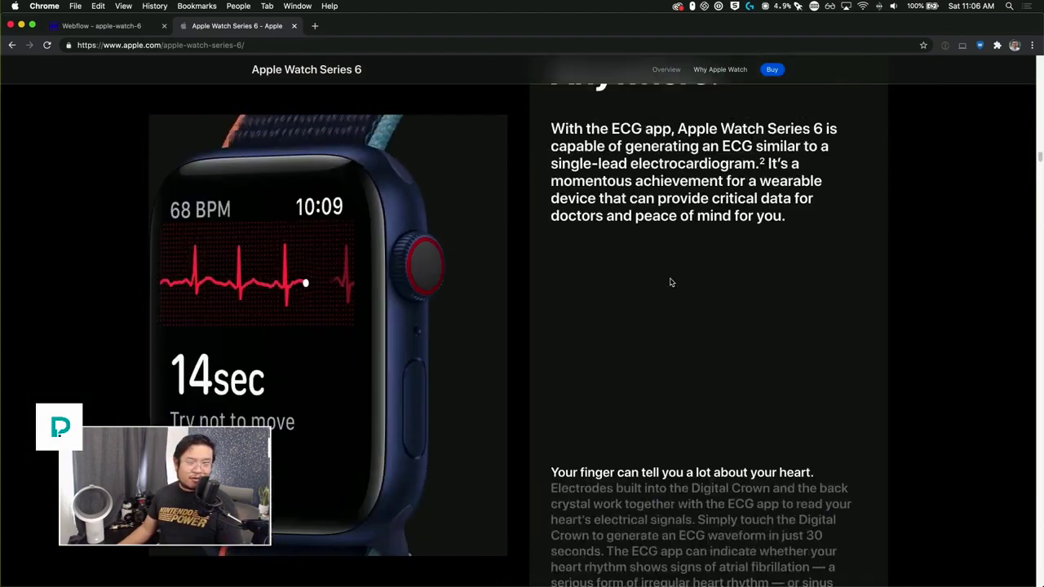
pyautogui.scroll(5, 670, 282)
pyautogui.scroll(-6, 670, 282)
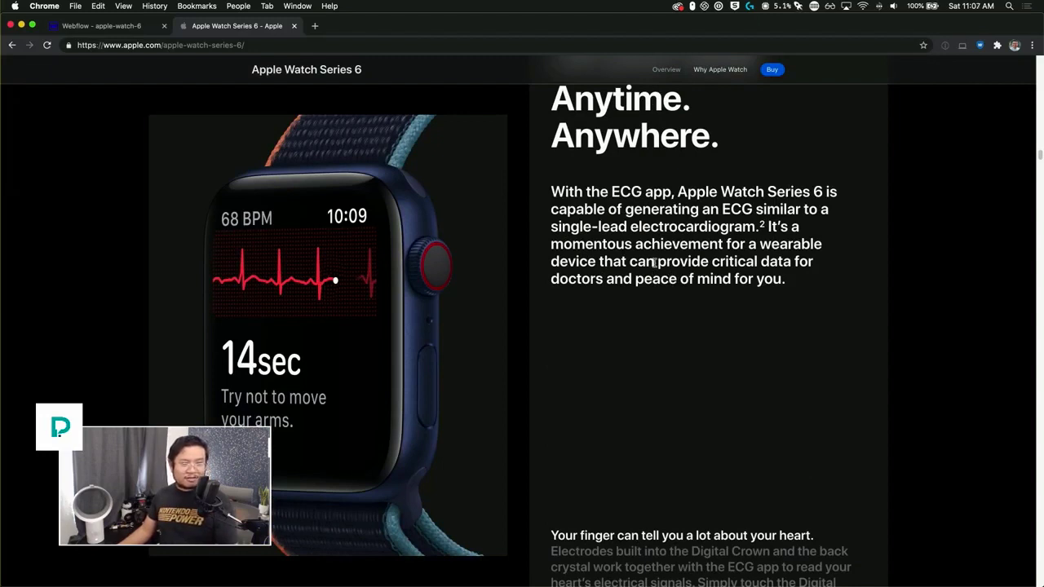
pyautogui.scroll(-2, 654, 262)
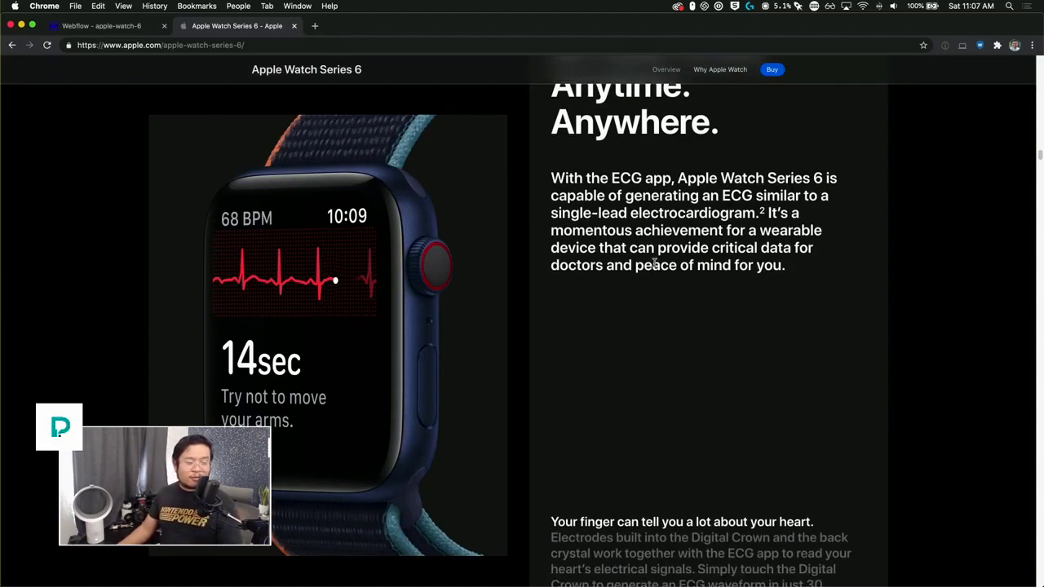
pyautogui.scroll(-10, 654, 267)
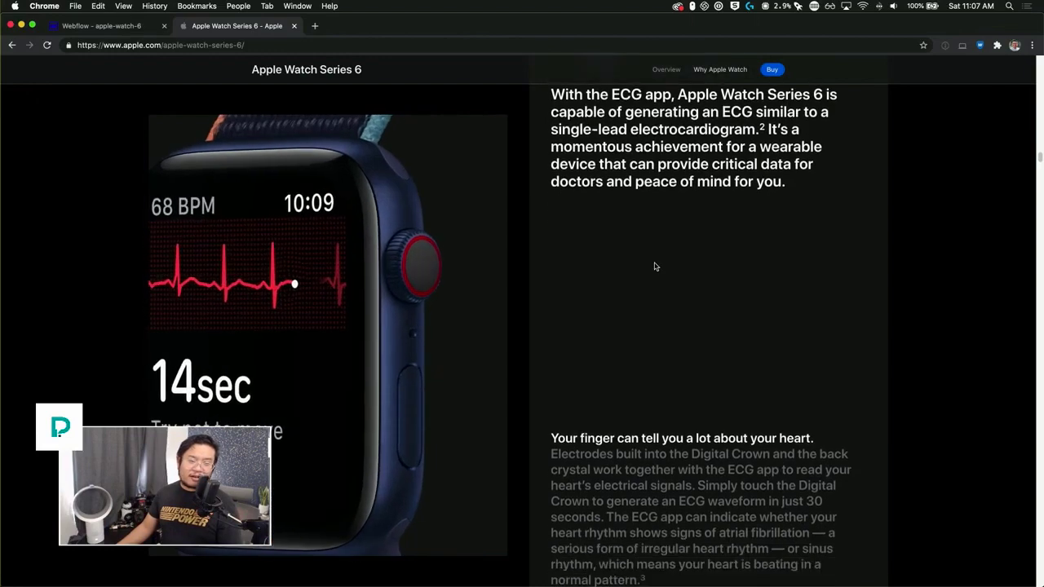
pyautogui.scroll(10, 654, 266)
pyautogui.scroll(8, 653, 267)
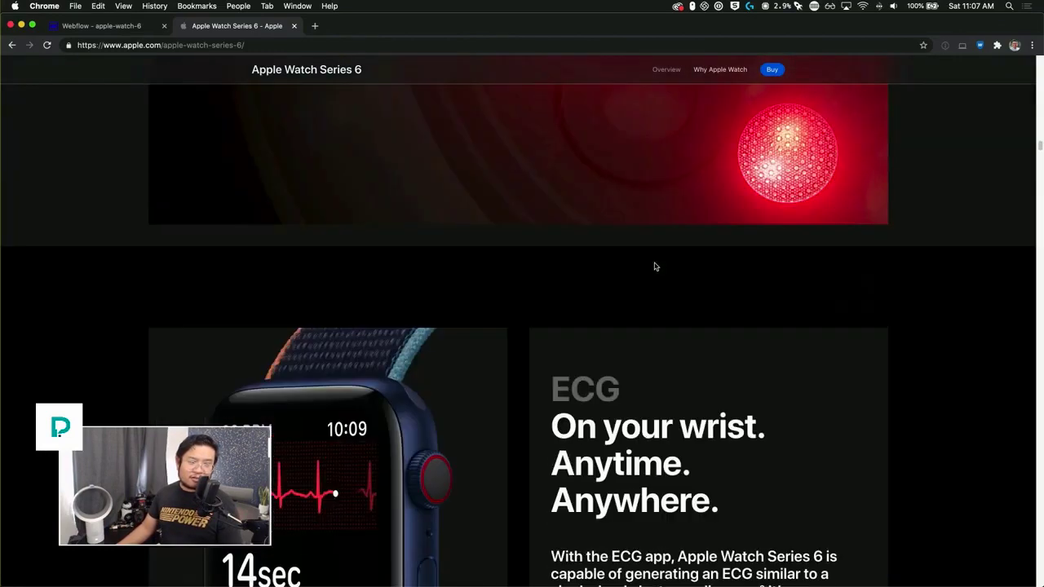
pyautogui.scroll(-6, 654, 266)
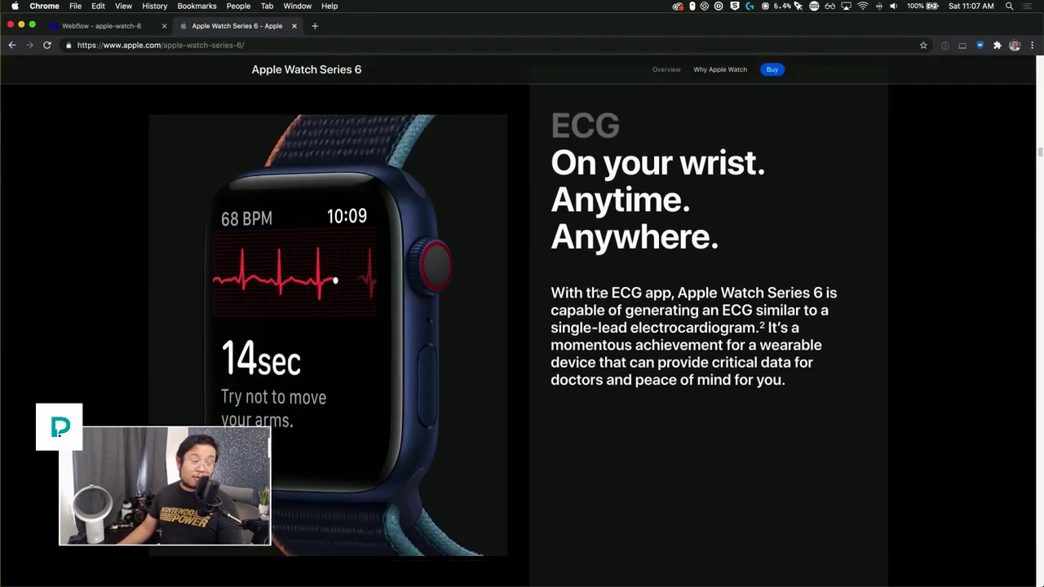
pyautogui.scroll(-7, 445, 318)
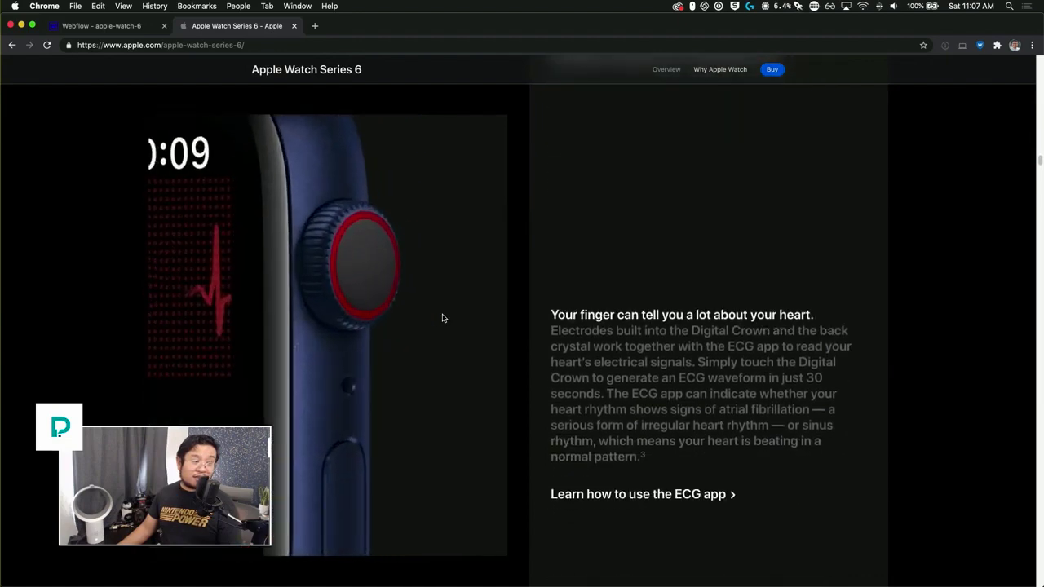
pyautogui.scroll(4, 442, 318)
pyautogui.scroll(-6, 443, 318)
pyautogui.scroll(7, 443, 318)
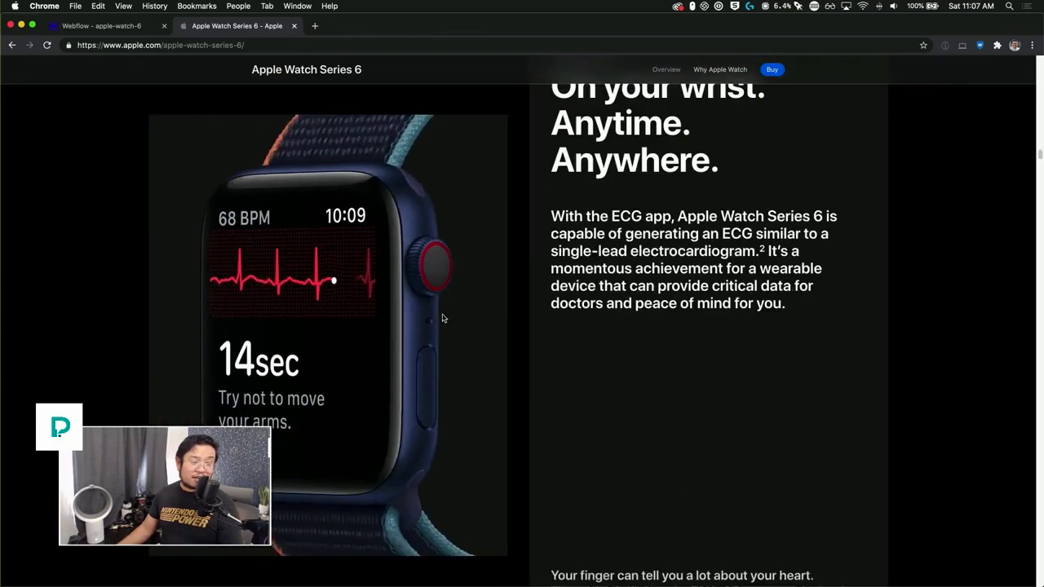
# Return to the Webflow project, add a new Section to the Body, and place it between the existing Section and the Div Block
pyautogui.click(133, 26)
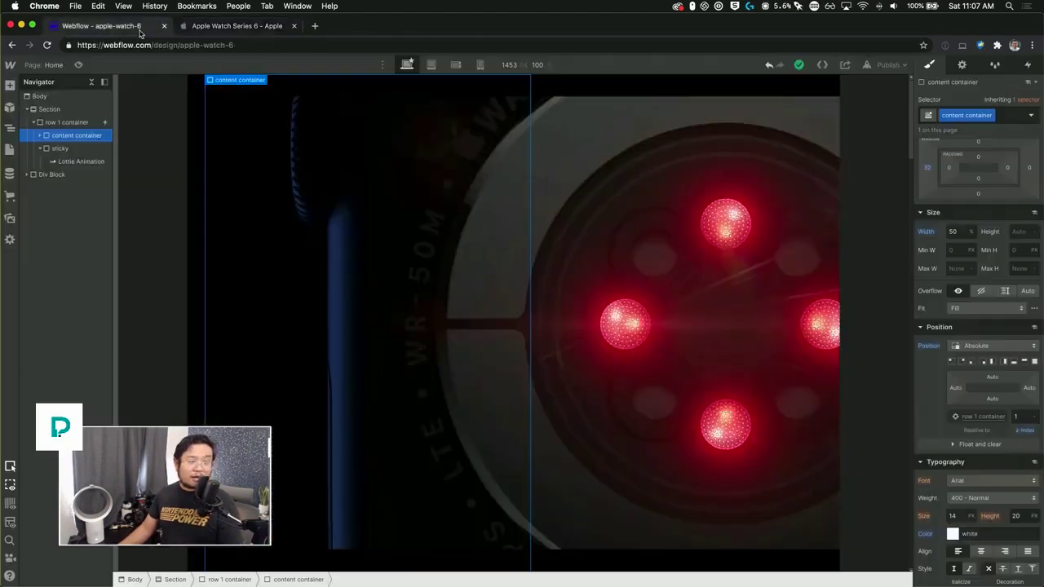
pyautogui.click(28, 110)
pyautogui.click(45, 97)
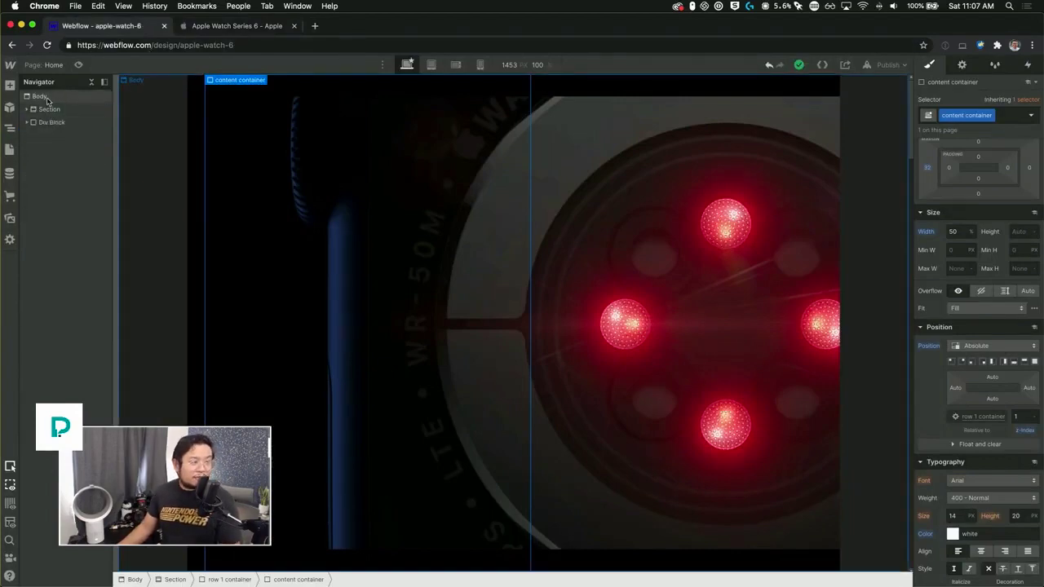
pyautogui.press('super+e')
pyautogui.write('section')
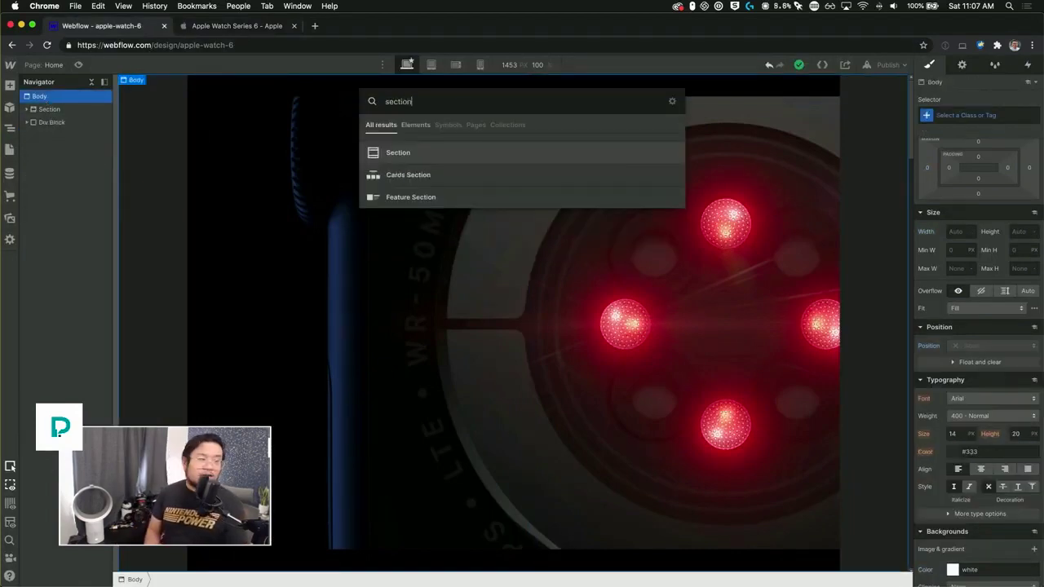
pyautogui.press('Return')
pyautogui.moveTo(49, 135); pyautogui.dragTo(58, 122)
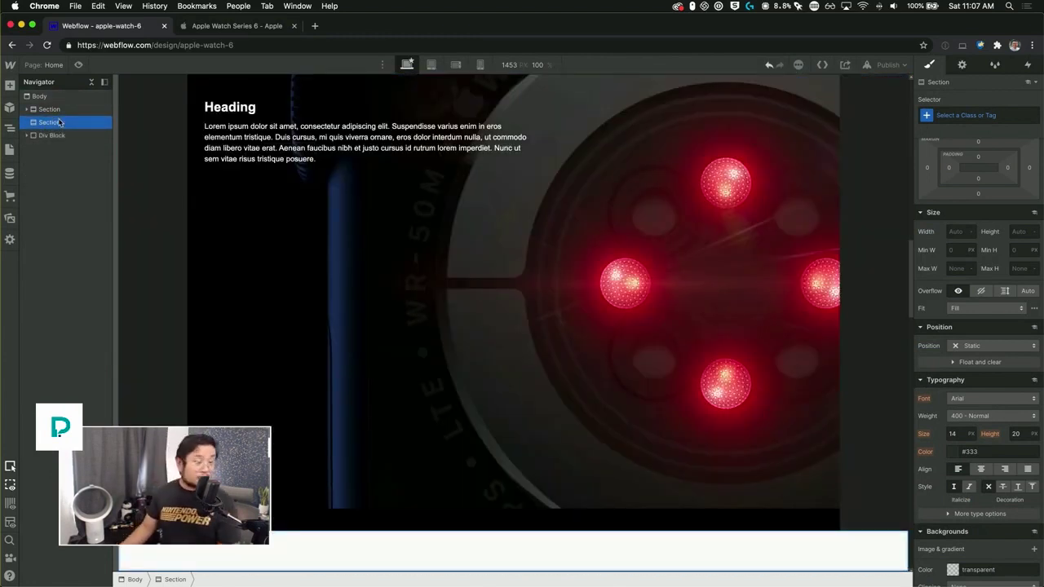
# Check the first section's background colour and apply the existing Section class to the new section
pyautogui.scroll(-2, 313, 444)
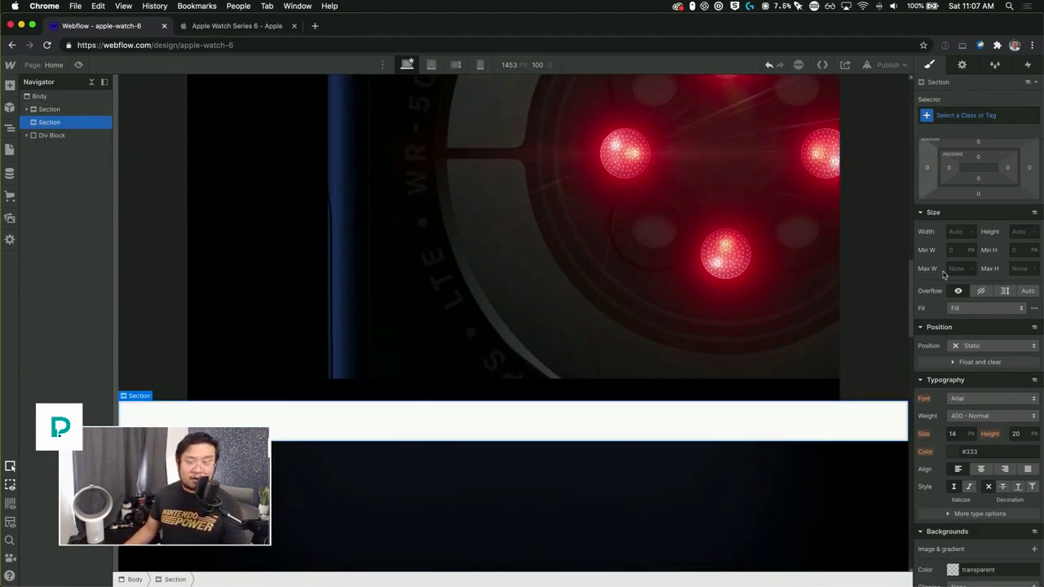
pyautogui.click(899, 145)
pyautogui.scroll(-3, 987, 540)
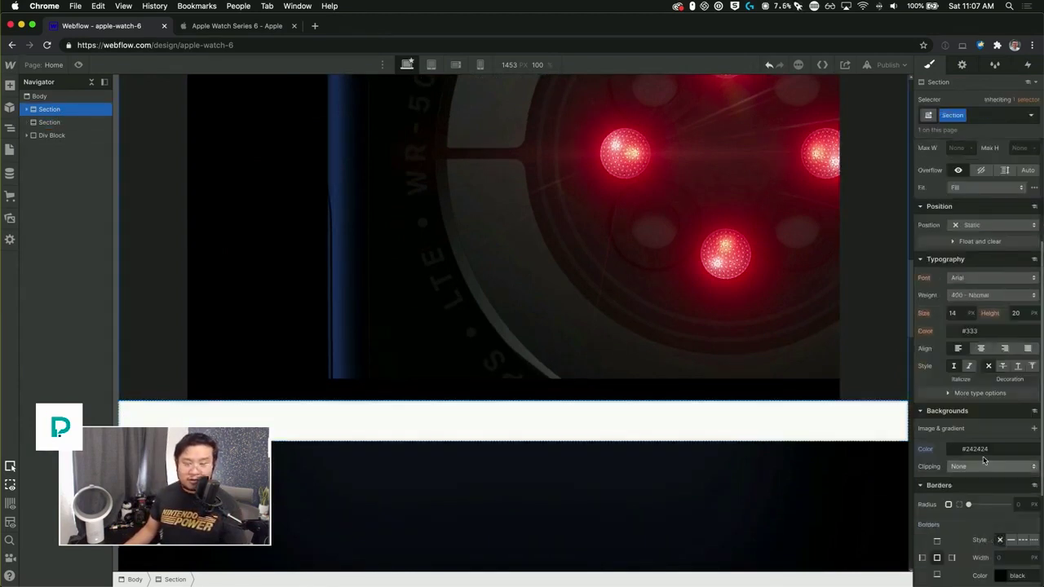
pyautogui.click(995, 447)
pyautogui.click(897, 432)
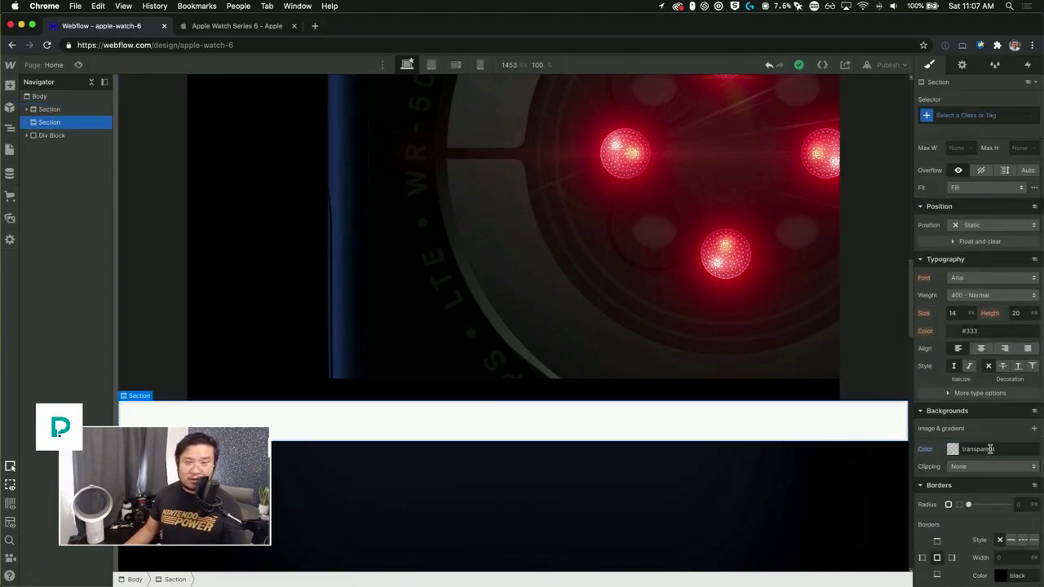
pyautogui.click(956, 116)
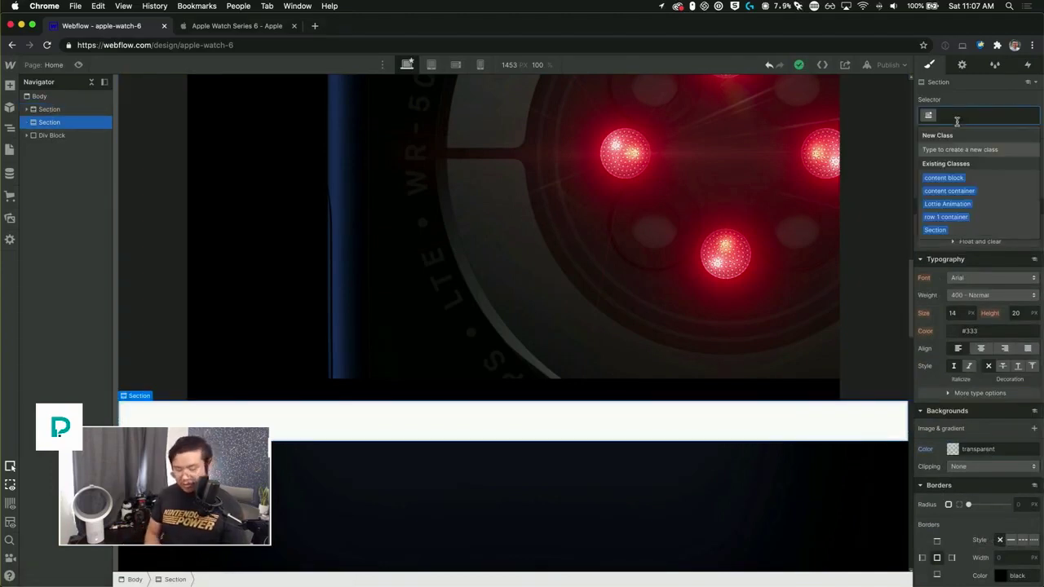
pyautogui.write('sec')
pyautogui.press('Down')
pyautogui.press('Return')
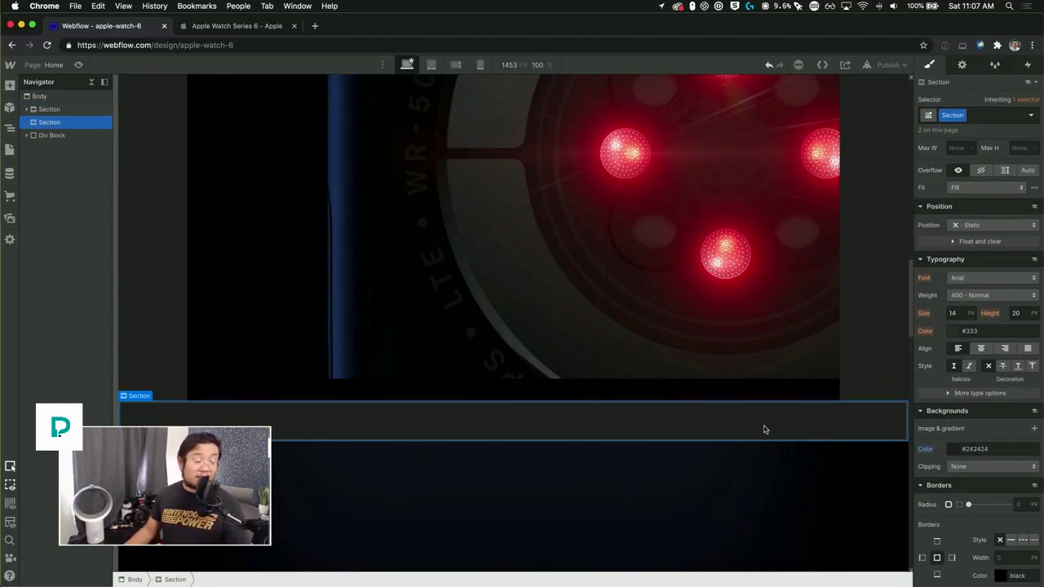
# Add a Div Block inside the new section and assign it the existing row 1 container class
pyautogui.press('super+e')
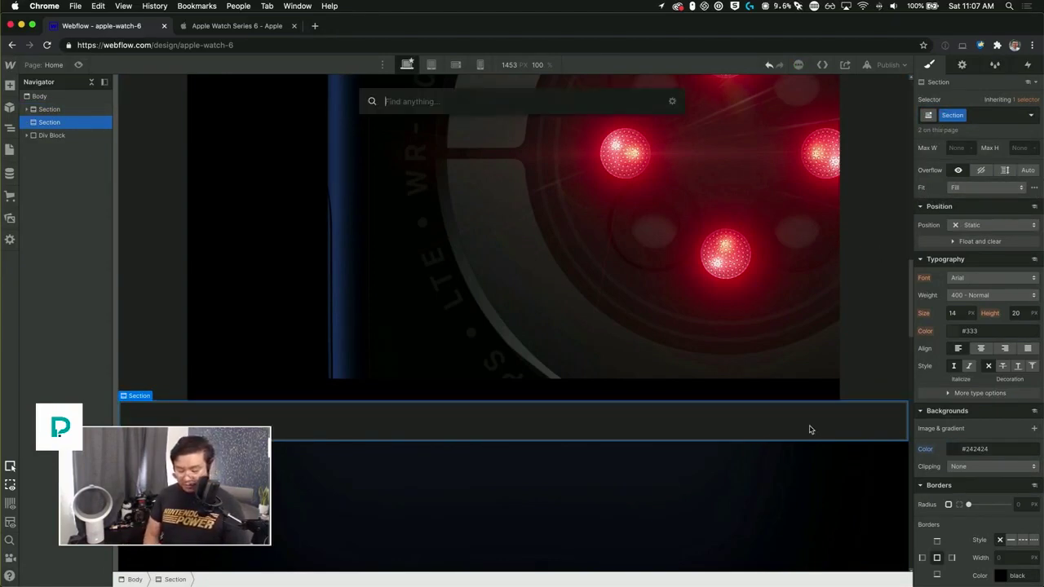
pyautogui.write('row')
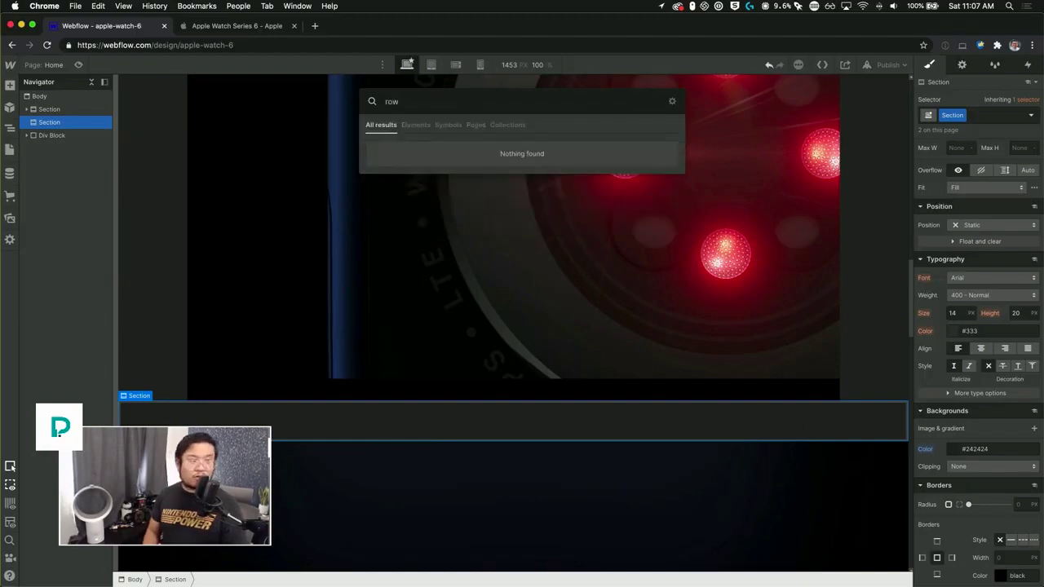
pyautogui.press('Escape')
pyautogui.press('super+e')
pyautogui.write('div')
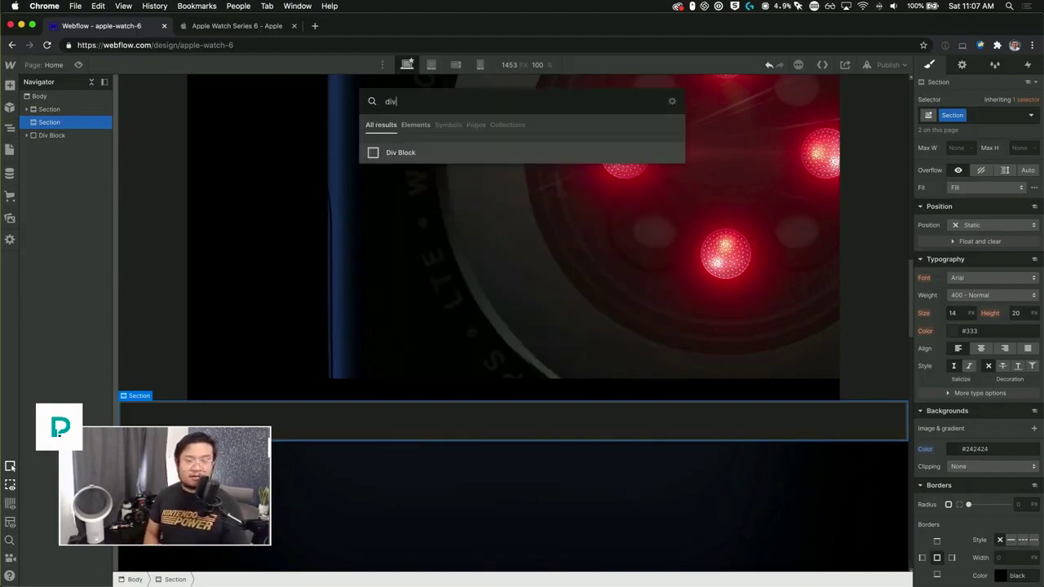
pyautogui.press('Return')
pyautogui.press('super+Return')
pyautogui.write('row')
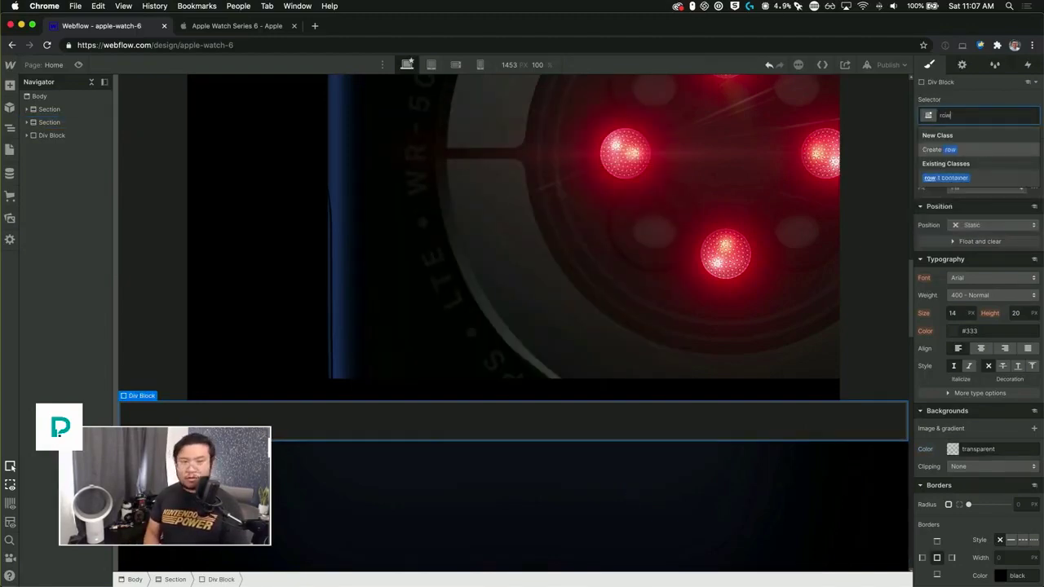
pyautogui.write(' 1')
pyautogui.press('Return')
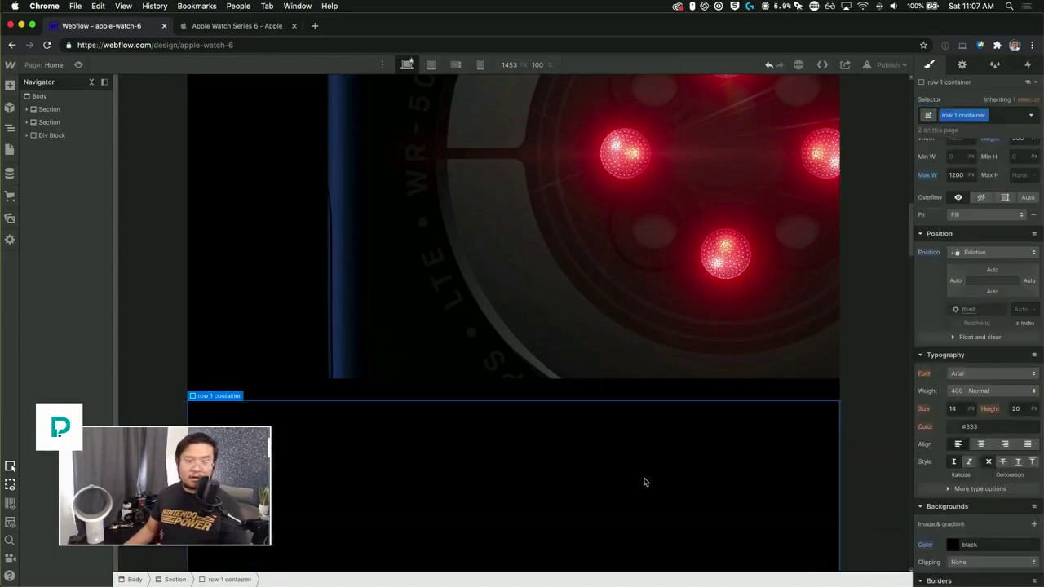
# Review the new div's inherited size and position settings and open its row 1 container class label for editing
pyautogui.scroll(5, 979, 367)
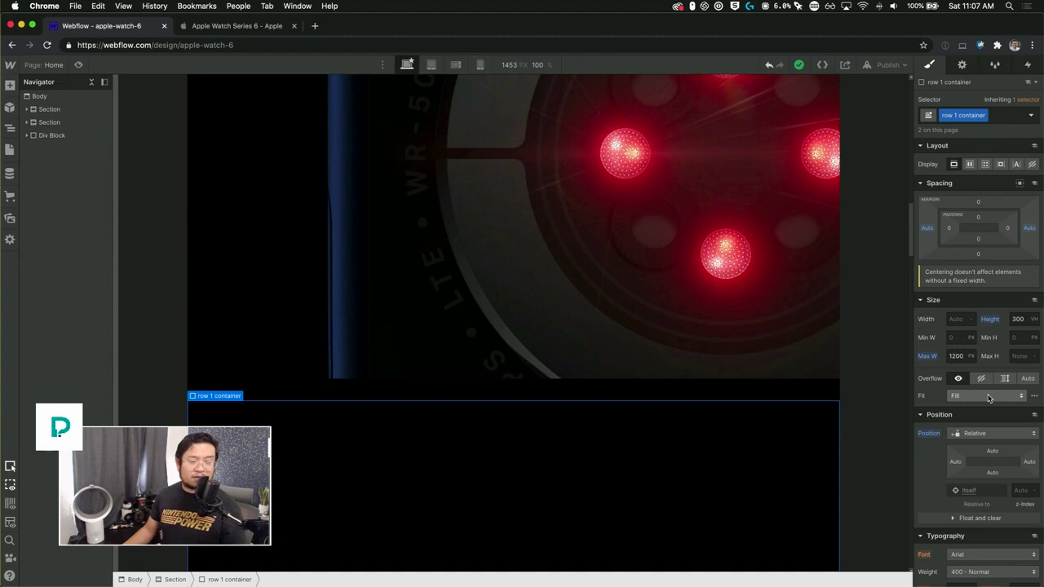
pyautogui.scroll(-2, 988, 397)
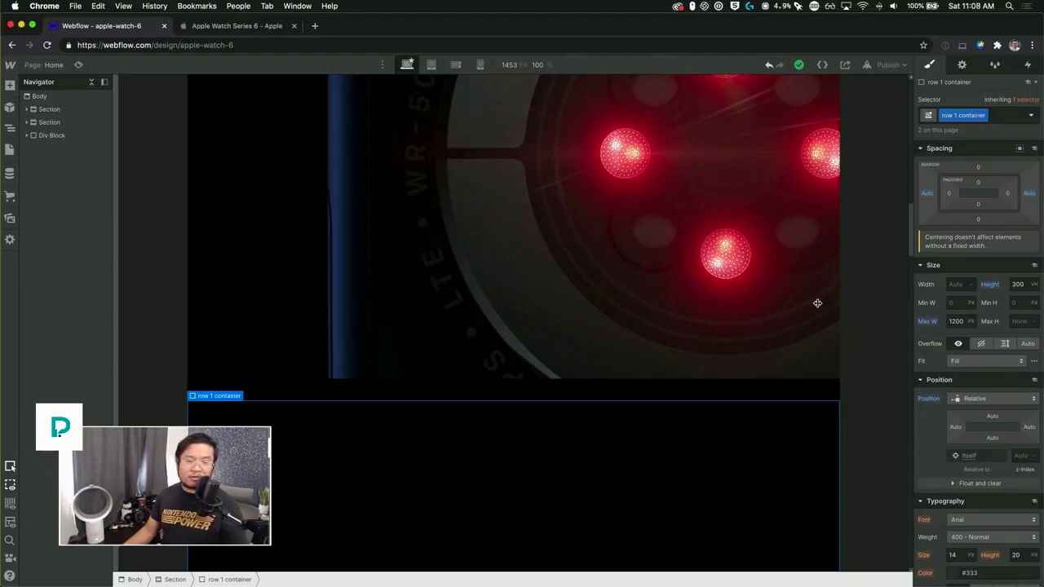
pyautogui.click(517, 527)
pyautogui.scroll(-2, 485, 471)
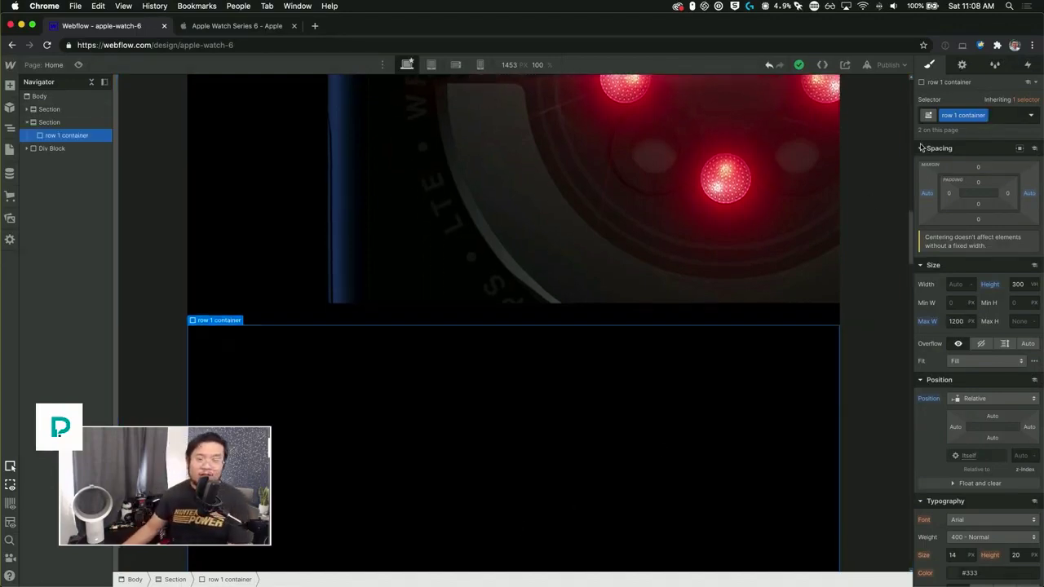
pyautogui.doubleClick(950, 116)
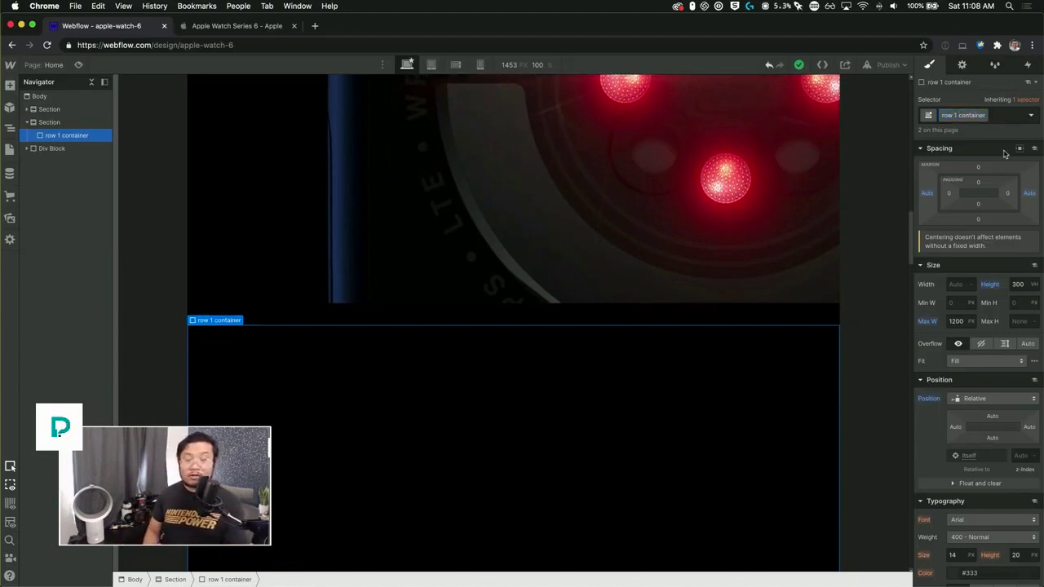
# Rename the selected container's class to "row container" and insert a Grid inside it
pyautogui.press('Return')
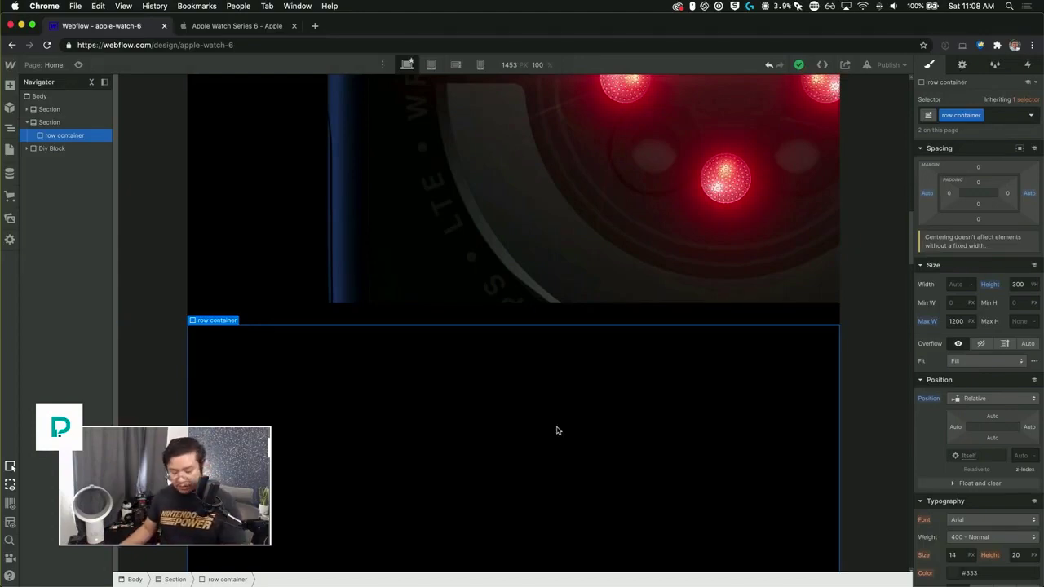
pyautogui.press('super+e')
pyautogui.write('grid')
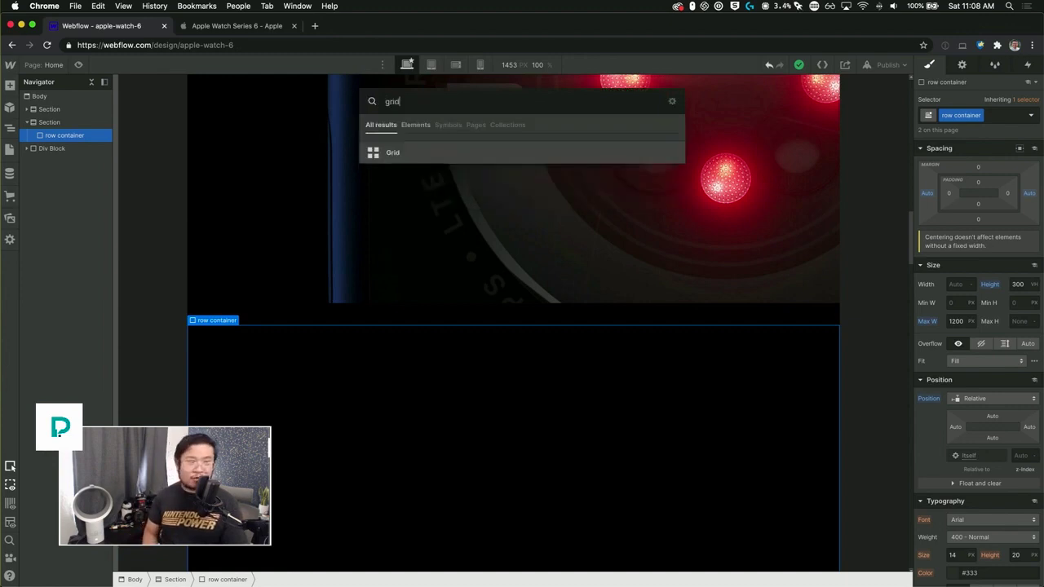
pyautogui.press('Return')
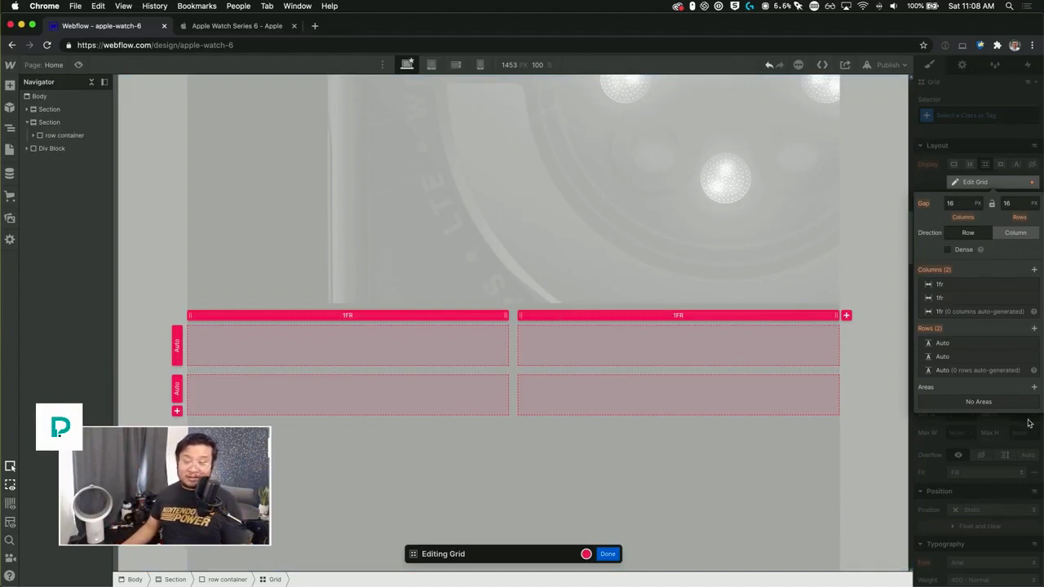
# Delete the grid's second row, set its column gap to 32 px, and finish editing the grid
pyautogui.click(1033, 356)
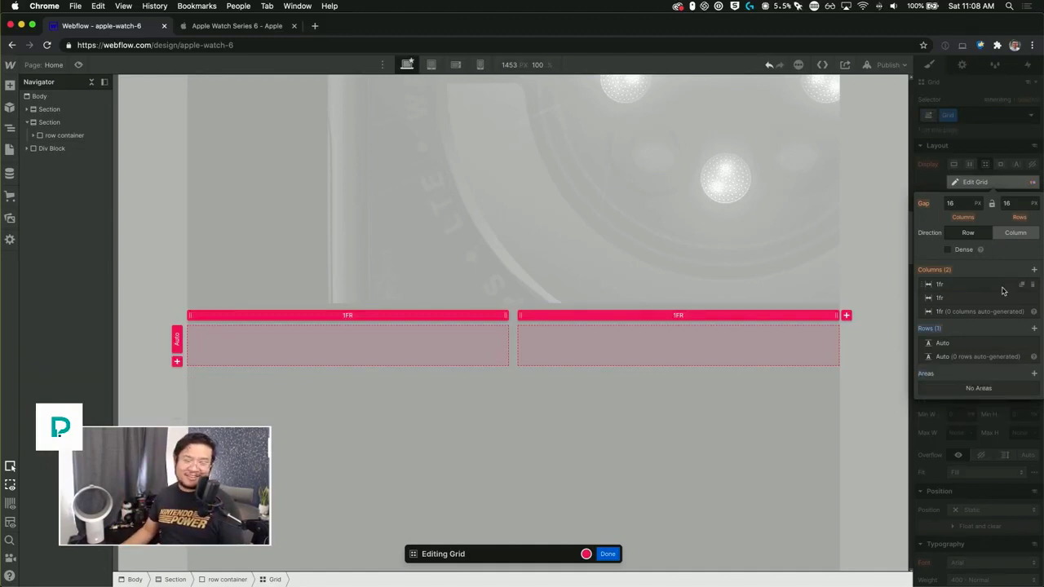
pyautogui.click(963, 202)
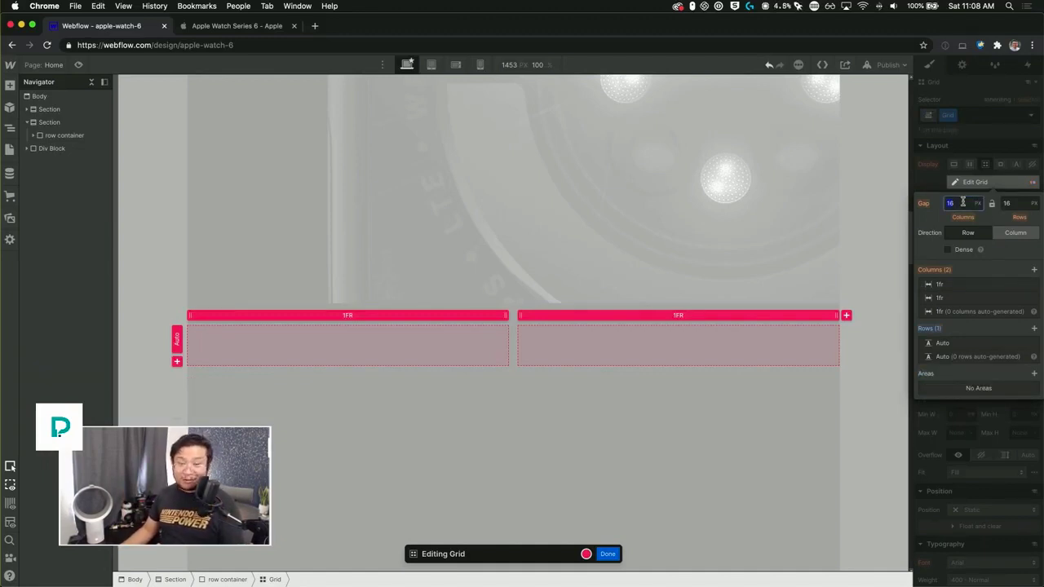
pyautogui.write('32')
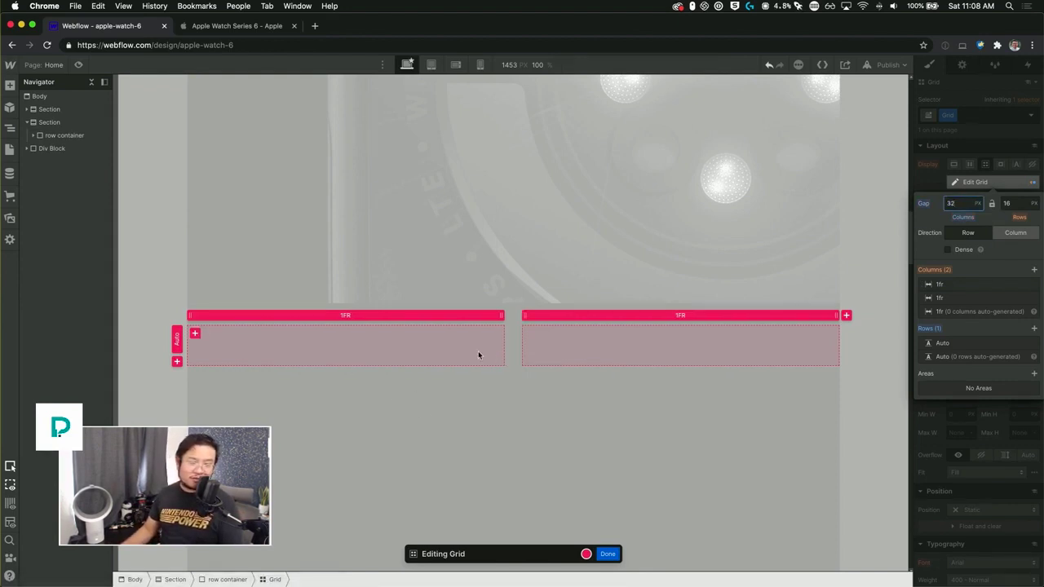
pyautogui.click(607, 555)
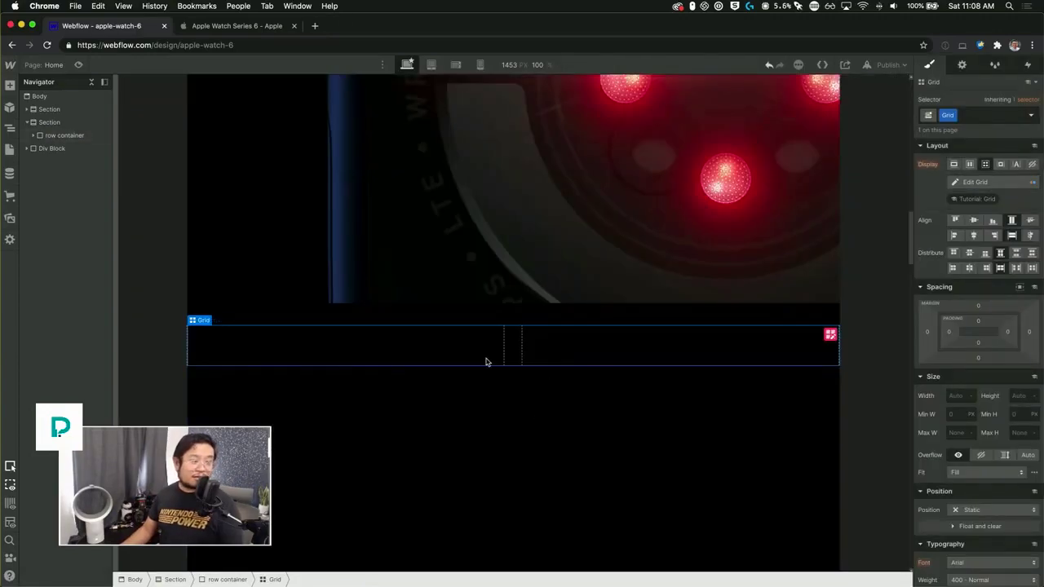
# Check the Apple Watch Series 6 reference page and give the second section the combo class "2" with a black background
pyautogui.click(230, 29)
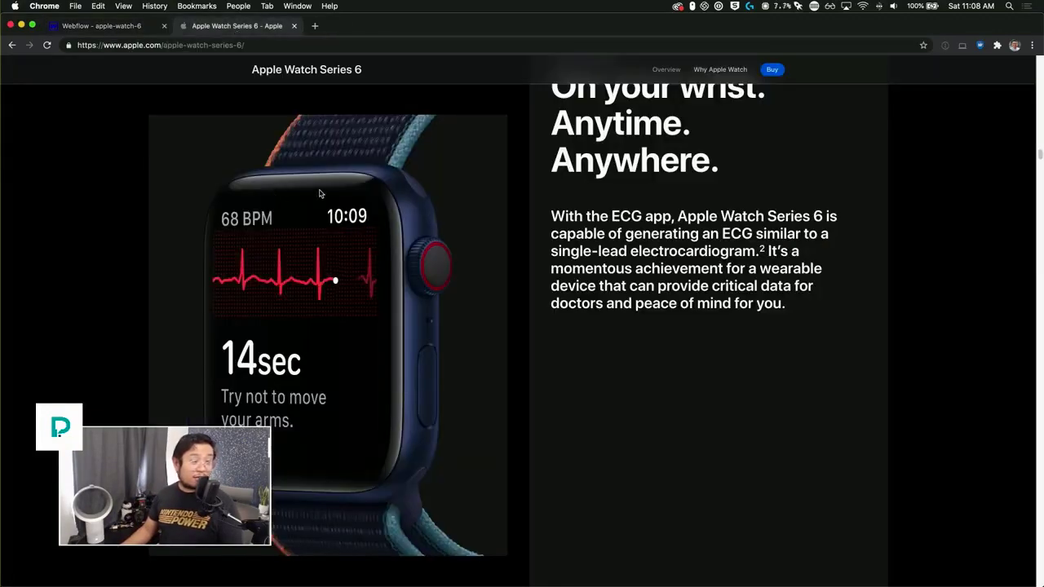
pyautogui.scroll(5, 984, 295)
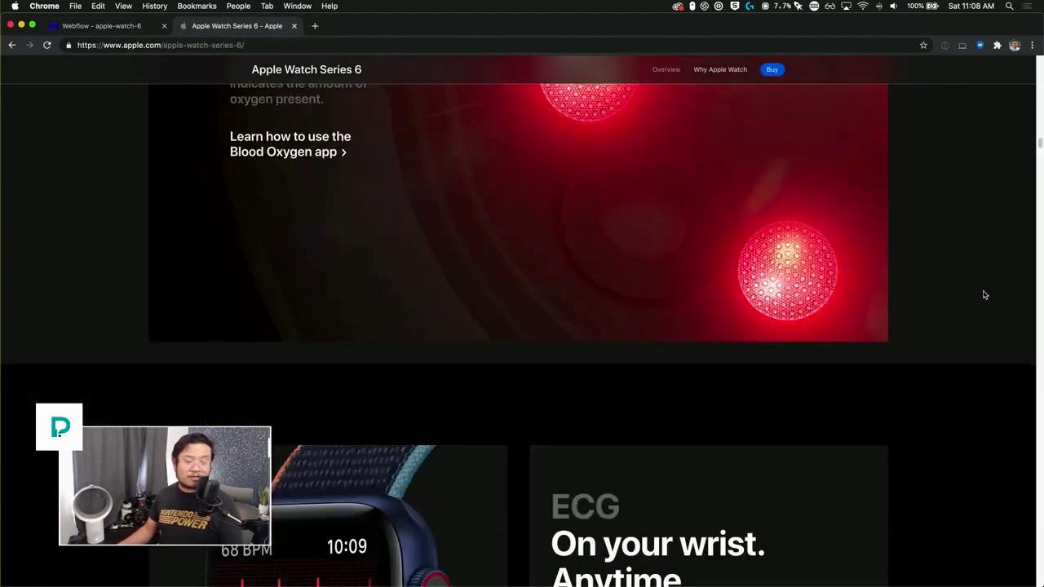
pyautogui.click(119, 28)
pyautogui.click(993, 115)
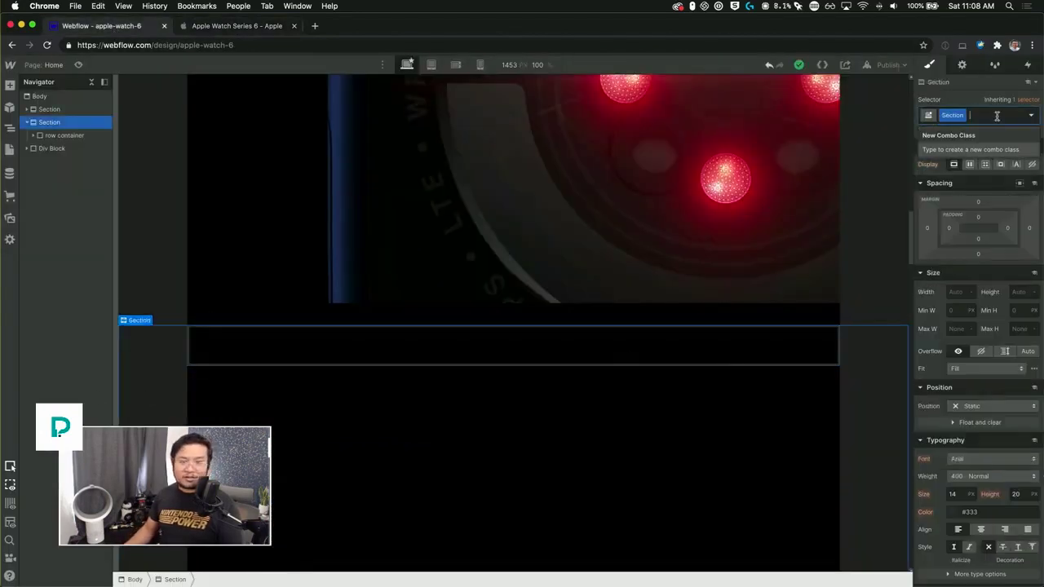
pyautogui.write('2')
pyautogui.press('Return')
pyautogui.scroll(-3, 1003, 519)
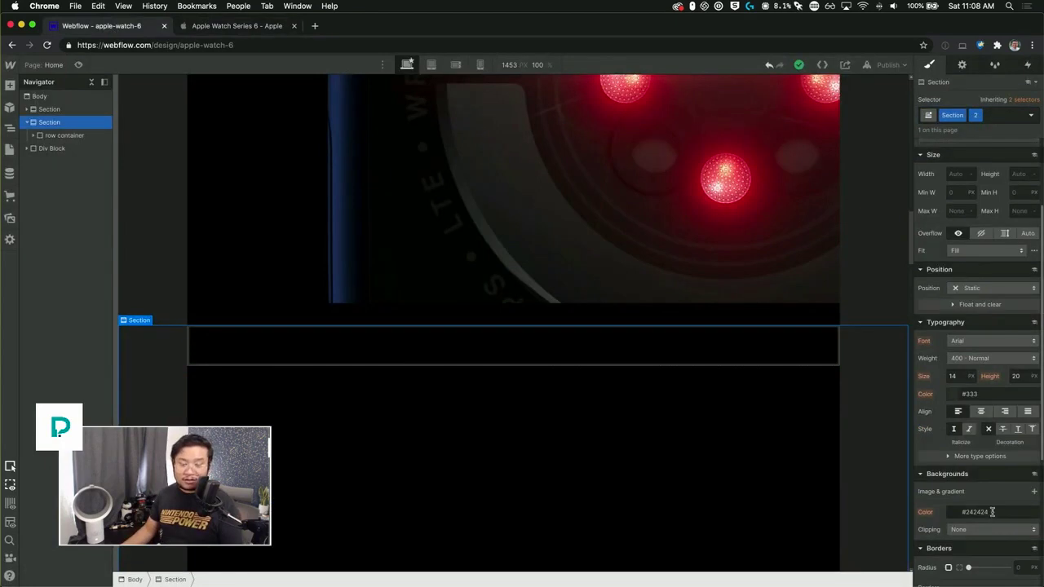
pyautogui.click(993, 511)
pyautogui.press('BackSpace')
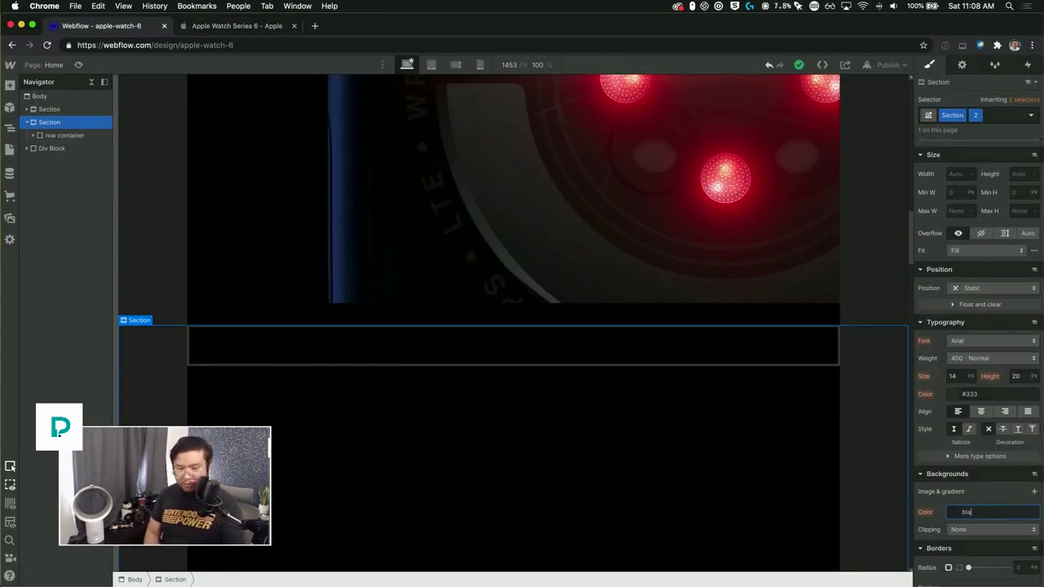
# Add a Div Block to the first cell of the grid and give it the class "row 2 image holder"
pyautogui.click(727, 357)
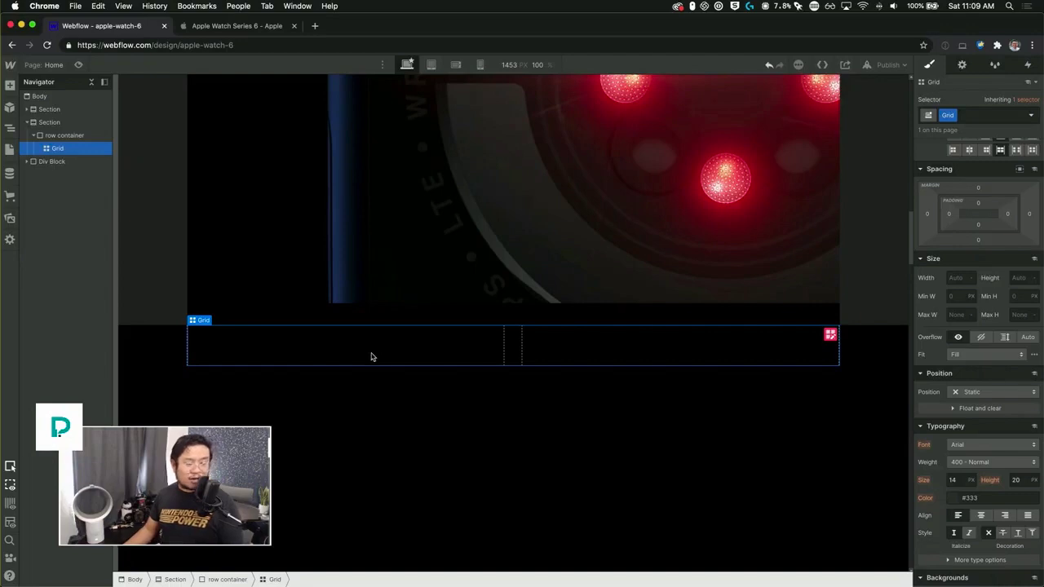
pyautogui.press('super+e')
pyautogui.write('div')
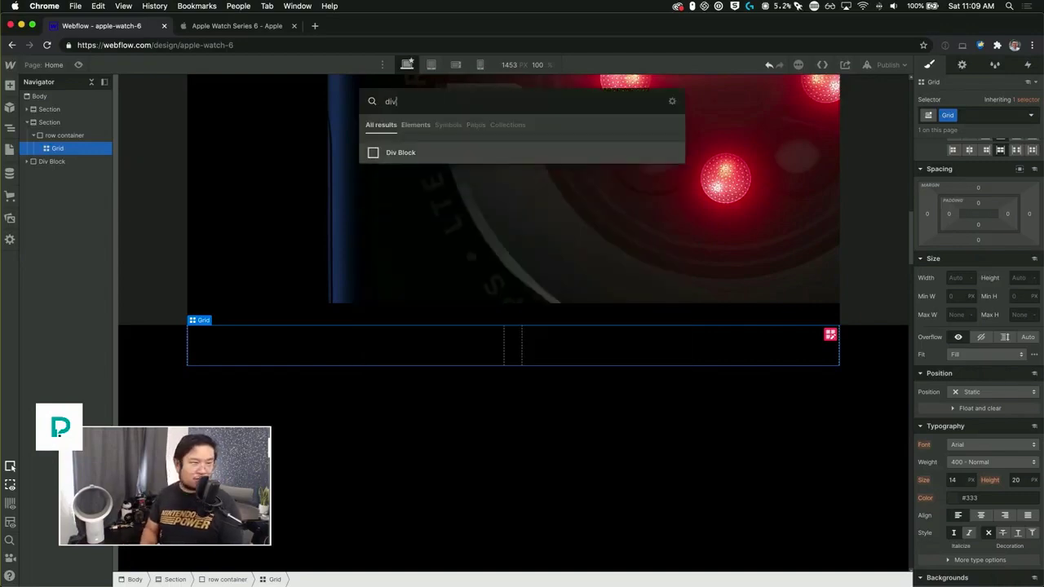
pyautogui.press('Return')
pyautogui.click(948, 115)
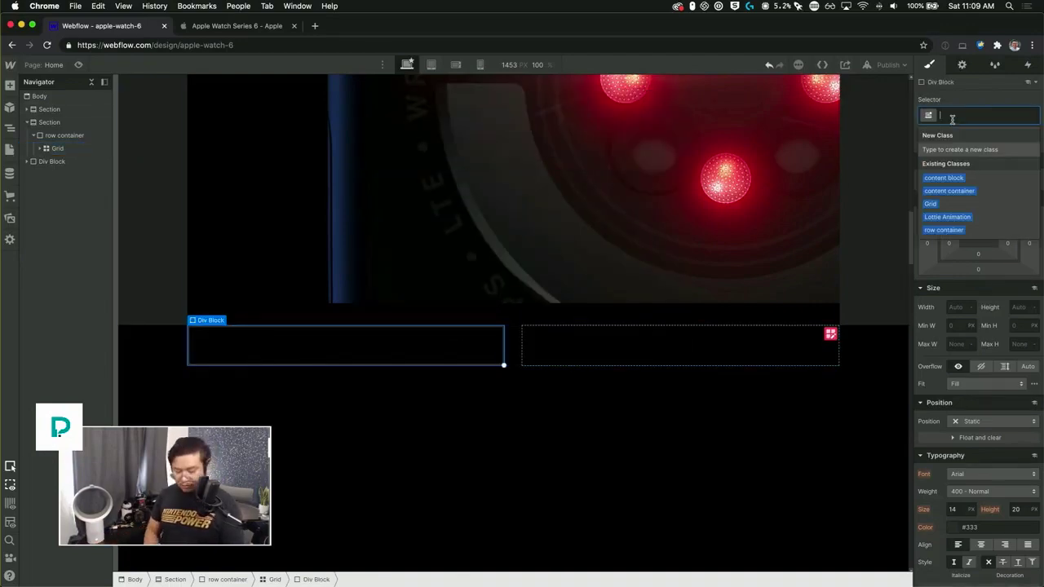
pyautogui.write('row 2')
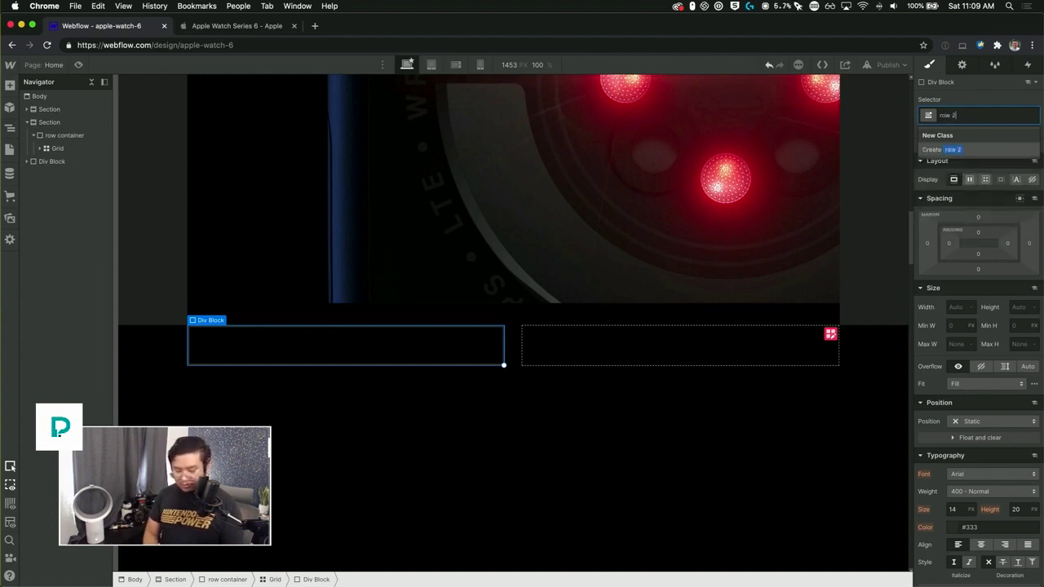
pyautogui.write(' image')
pyautogui.press('Return')
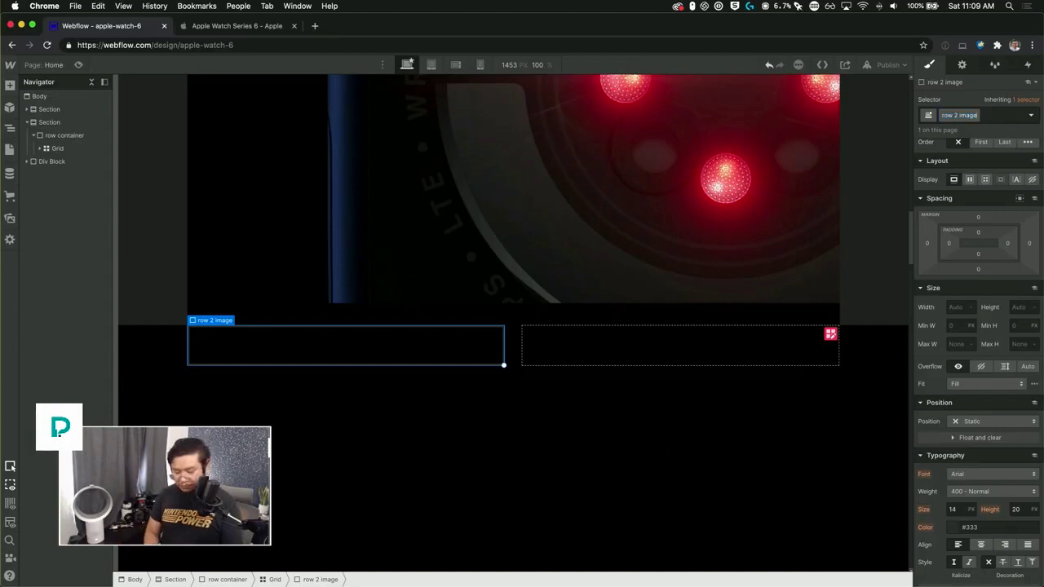
pyautogui.write('holder')
pyautogui.press('Return')
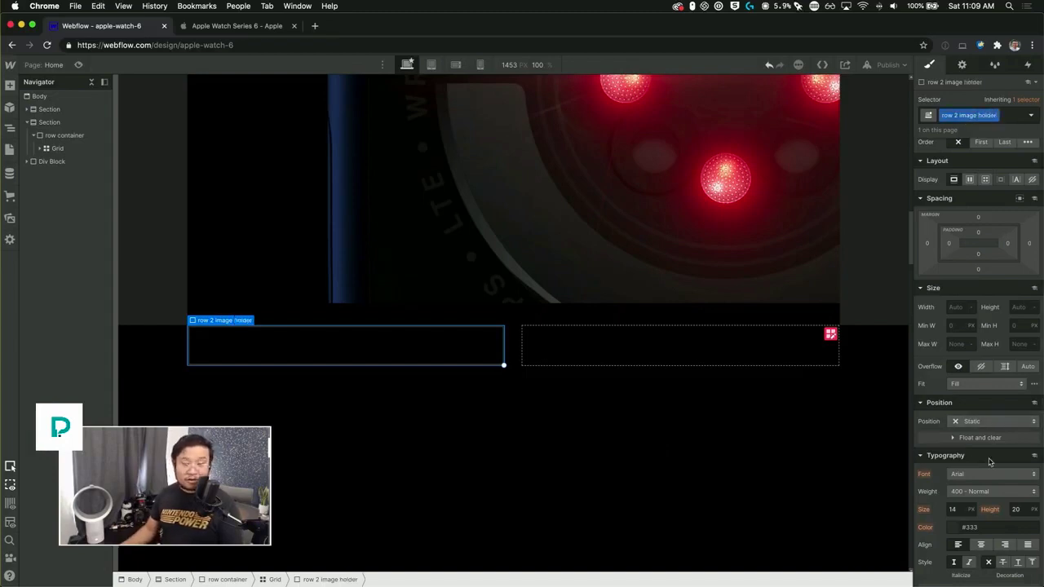
# Set the background color of the row 2 image holder to #242424
pyautogui.scroll(-5, 989, 463)
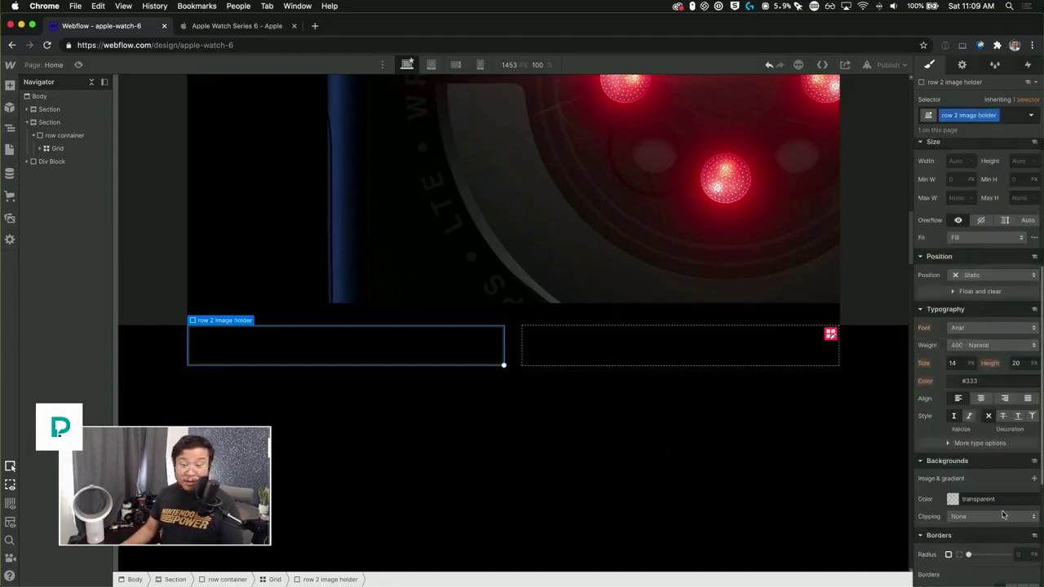
pyautogui.click(1004, 499)
pyautogui.write('#242424')
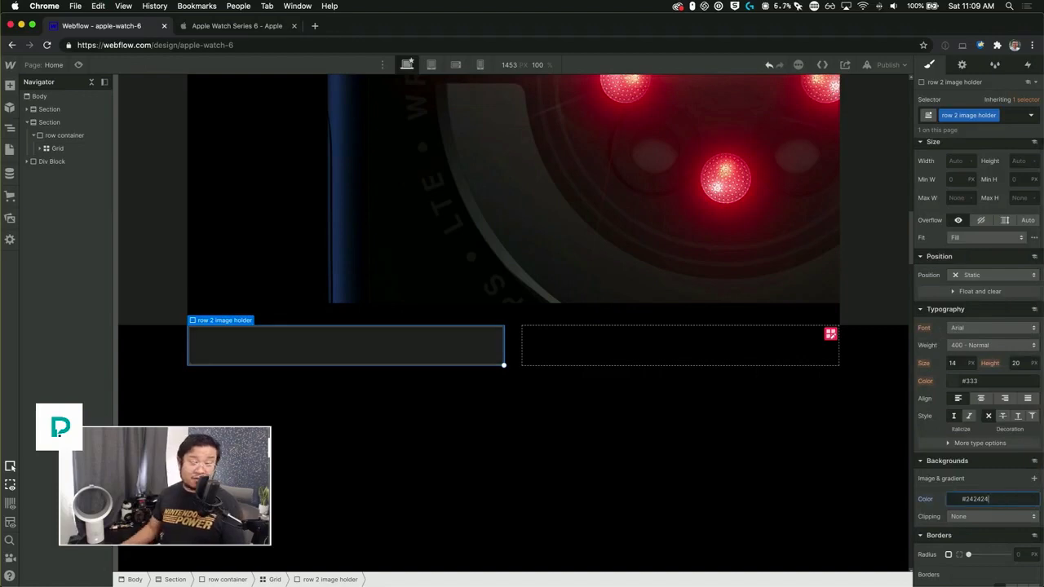
# Add a Div Block to the second cell of the grid and give it the class "row 2 content"
pyautogui.click(678, 348)
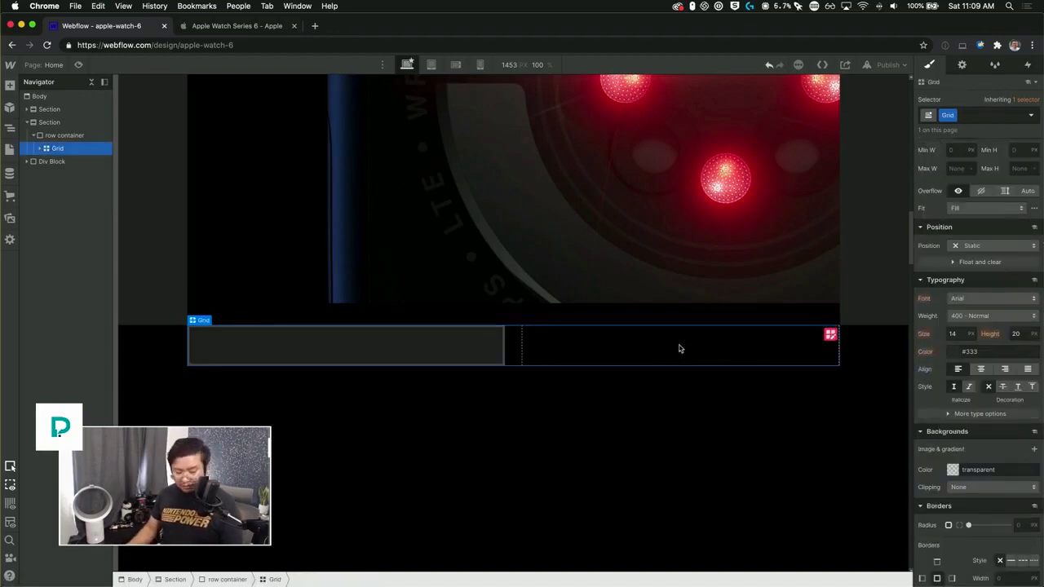
pyautogui.press('super+e')
pyautogui.write('div')
pyautogui.press('Return')
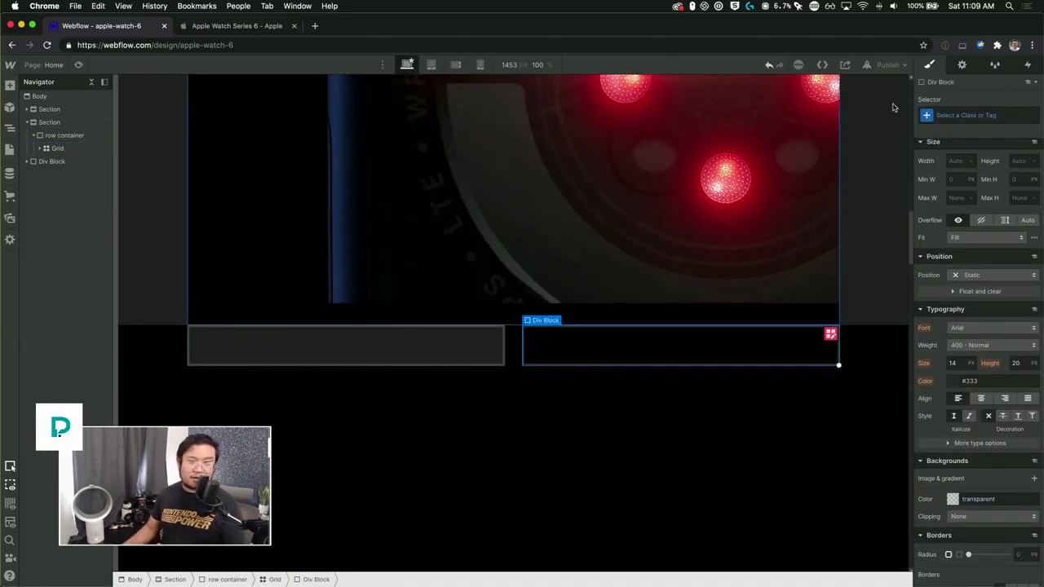
pyautogui.click(977, 115)
pyautogui.write('row 2 content')
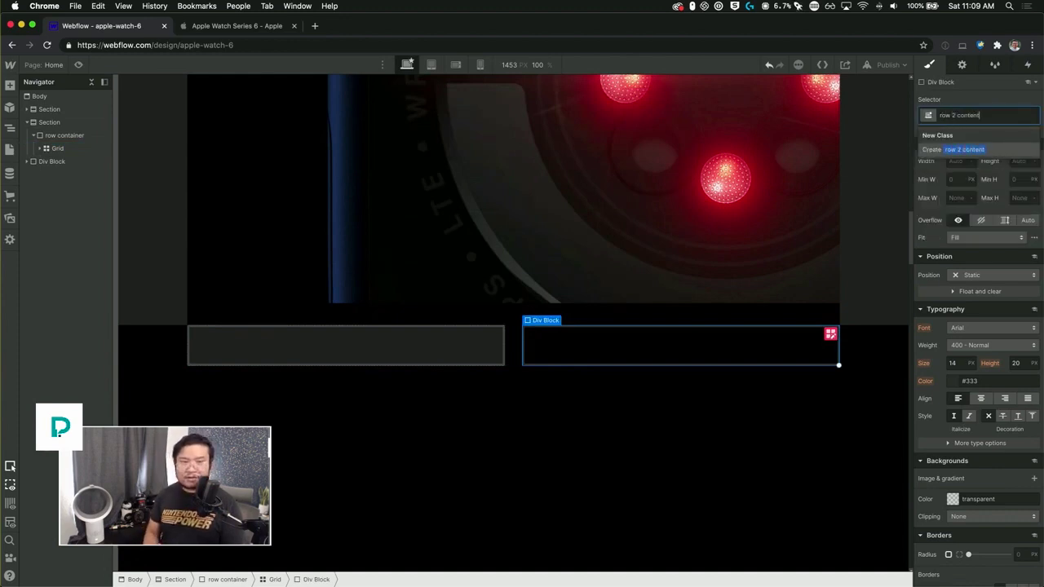
pyautogui.press('Return')
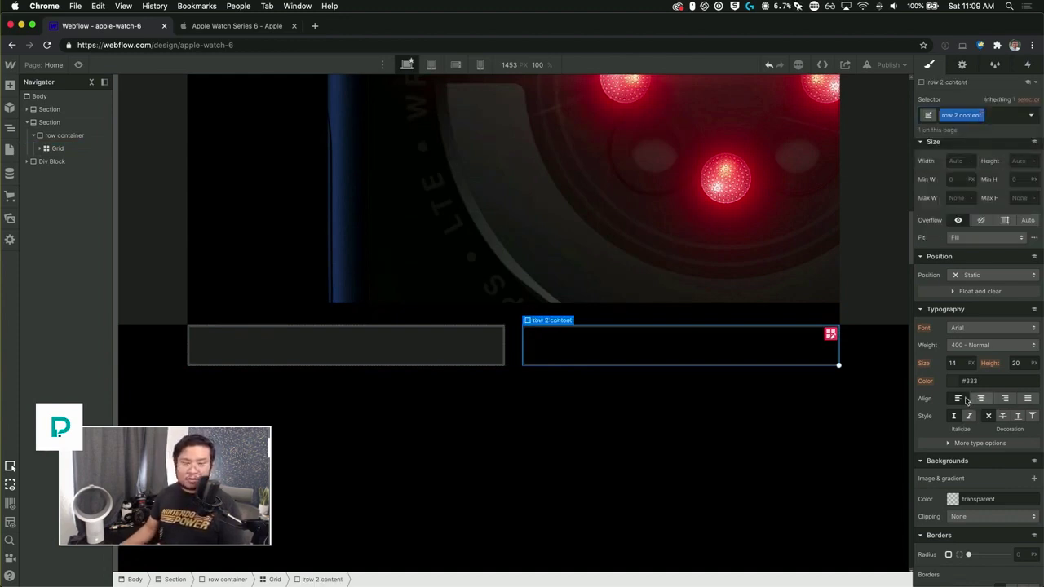
# Set the background color of the row 2 content block to #242424 and save that color as a swatch named "black"
pyautogui.click(993, 499)
pyautogui.write('#242424')
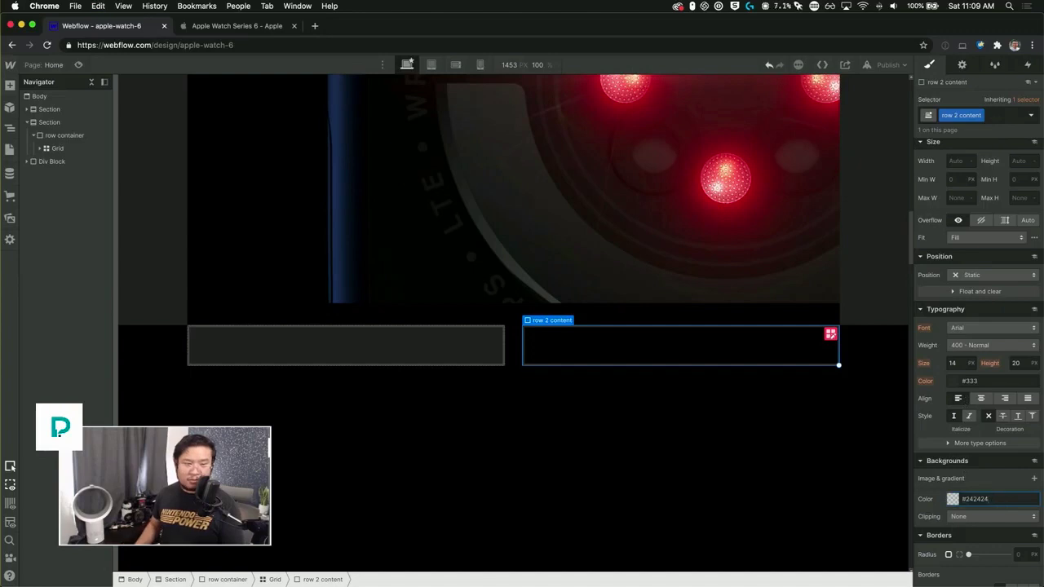
pyautogui.press('Return')
pyautogui.click(956, 498)
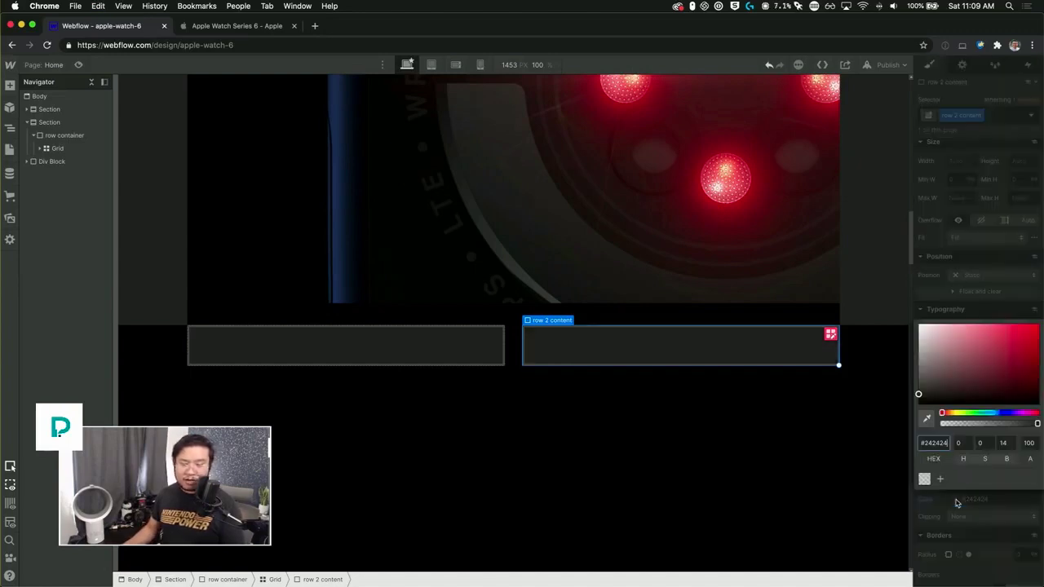
pyautogui.click(942, 481)
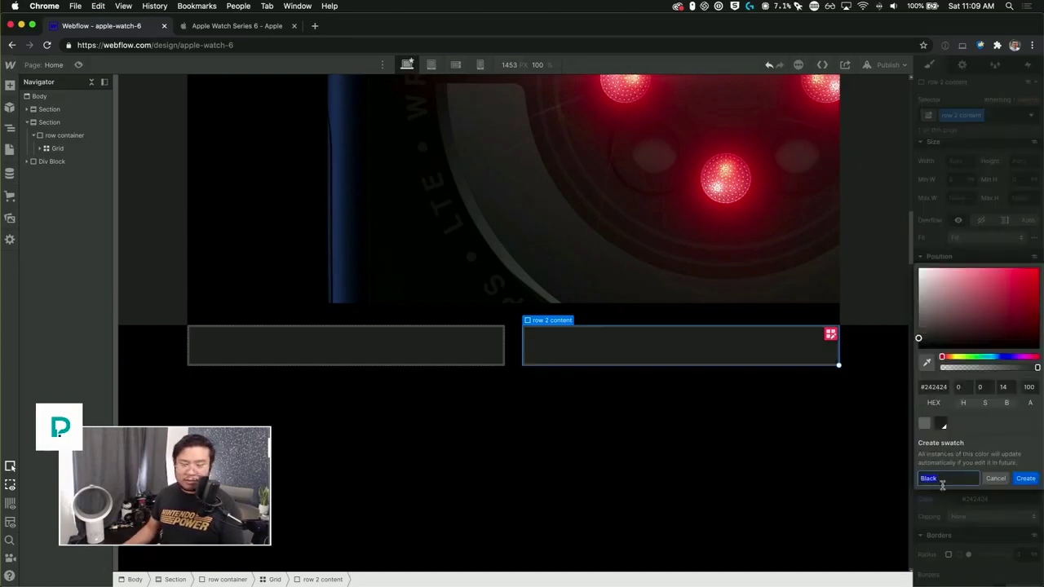
pyautogui.click(1026, 480)
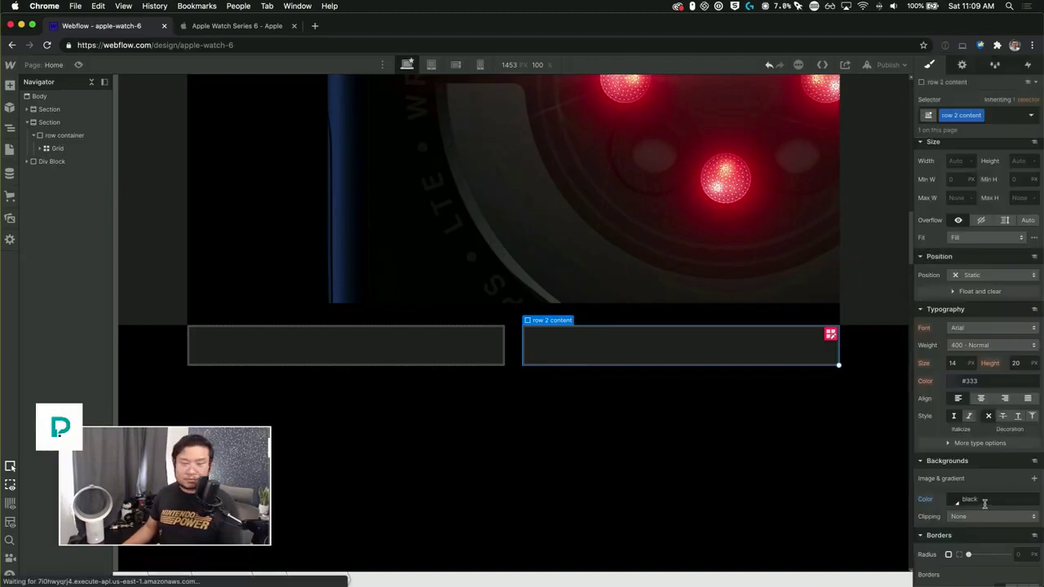
# Increase the top padding of the second section to separate its grid from the section above
pyautogui.click(140, 379)
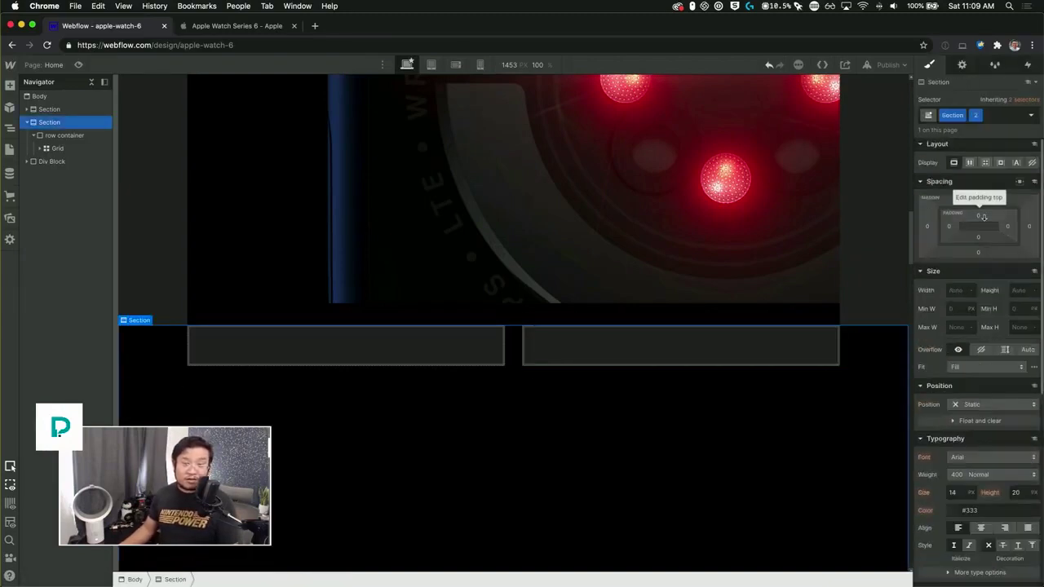
pyautogui.moveTo(979, 215); pyautogui.dragTo(978, 234)
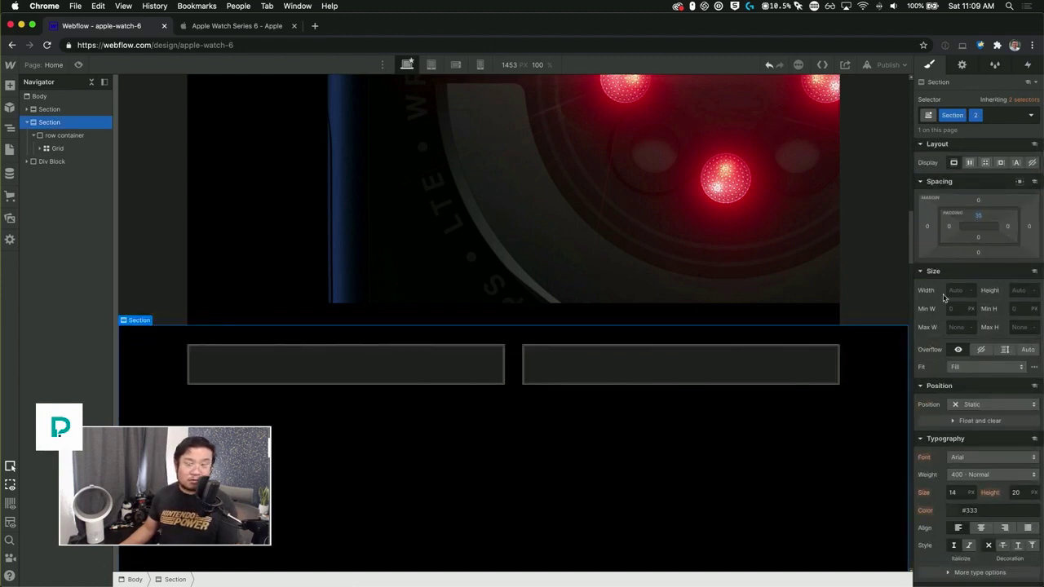
pyautogui.click(980, 218)
pyautogui.press('Return')
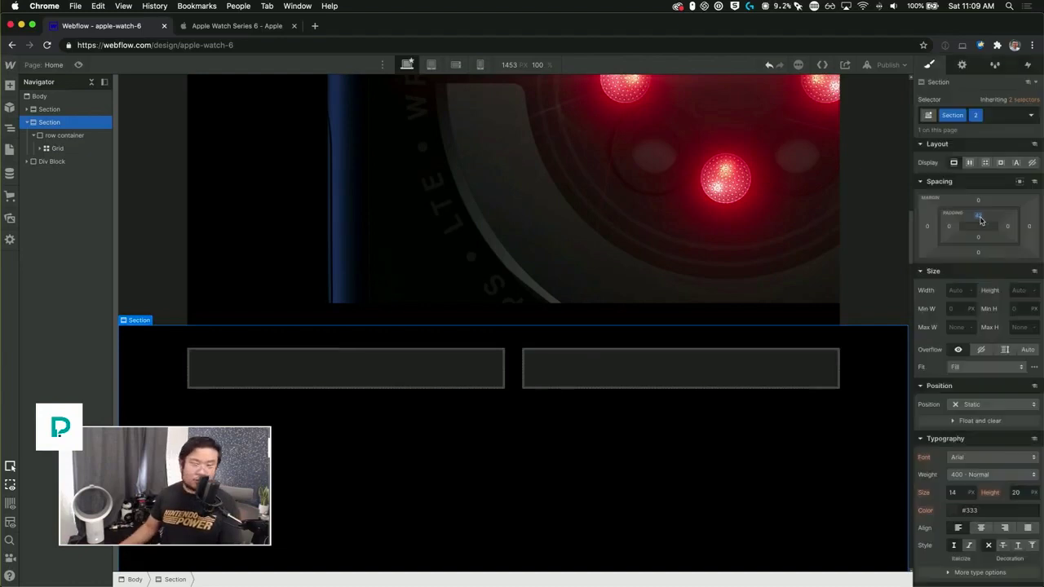
pyautogui.click(505, 427)
# Insert ecg__by6rbjdgkmj6_large_2x.jpg from the Desktop's apple build folder into the row 2 image holder
pyautogui.click(453, 378)
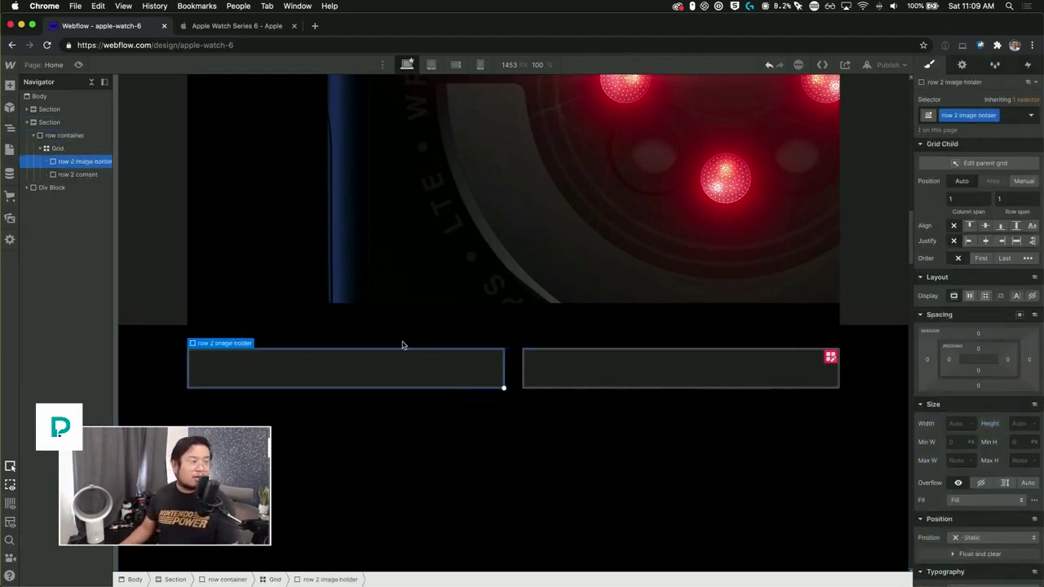
pyautogui.click(1028, 211)
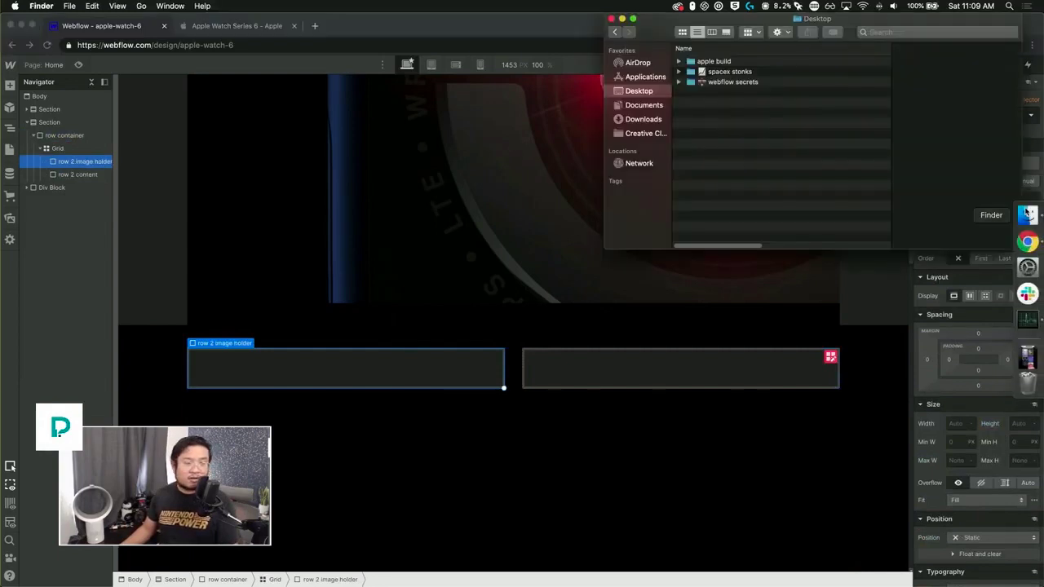
pyautogui.click(738, 62)
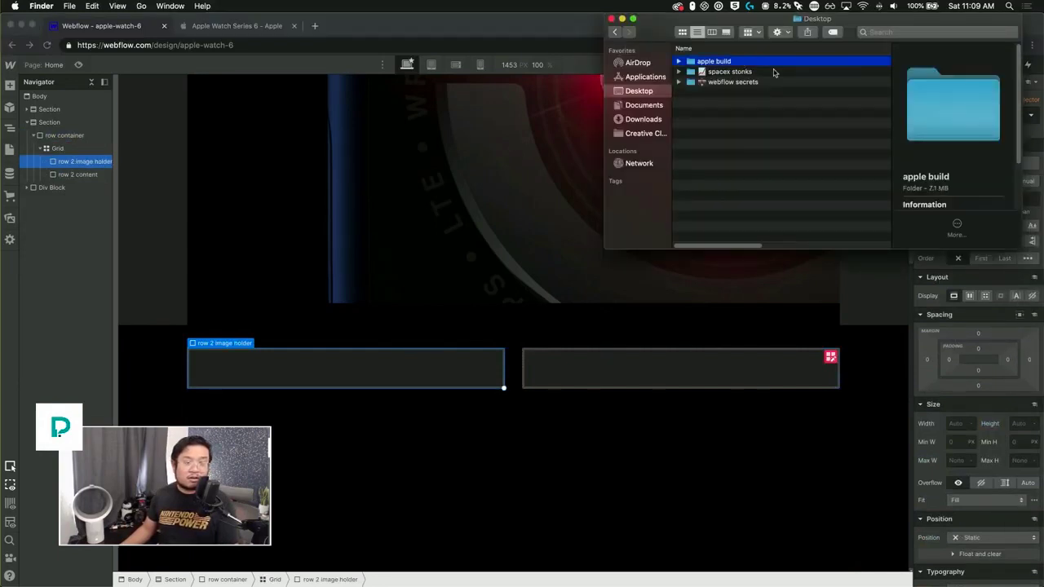
pyautogui.click(729, 103)
pyautogui.doubleClick(713, 65)
pyautogui.click(751, 70)
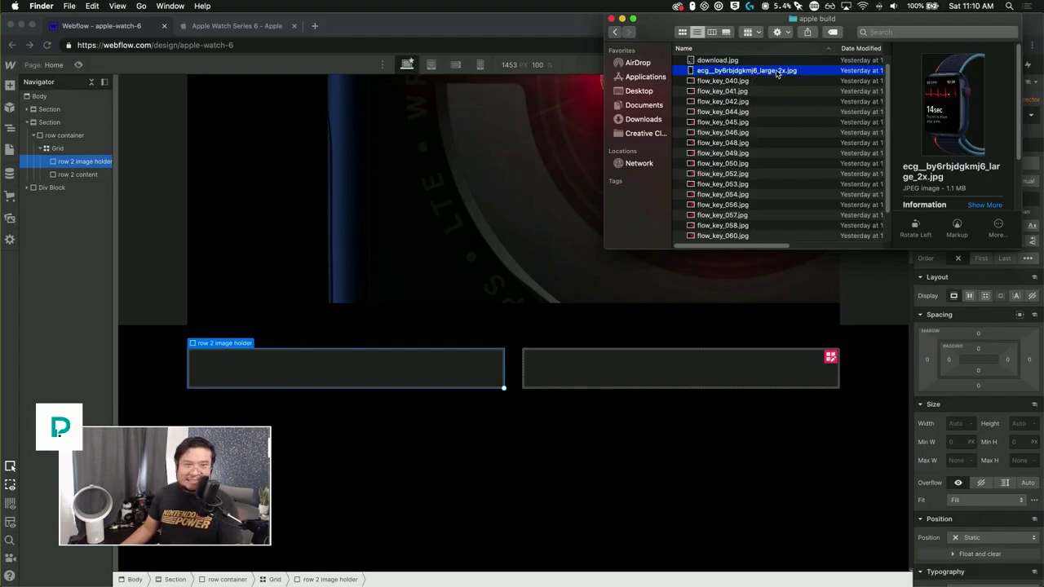
pyautogui.moveTo(776, 73); pyautogui.dragTo(366, 363)
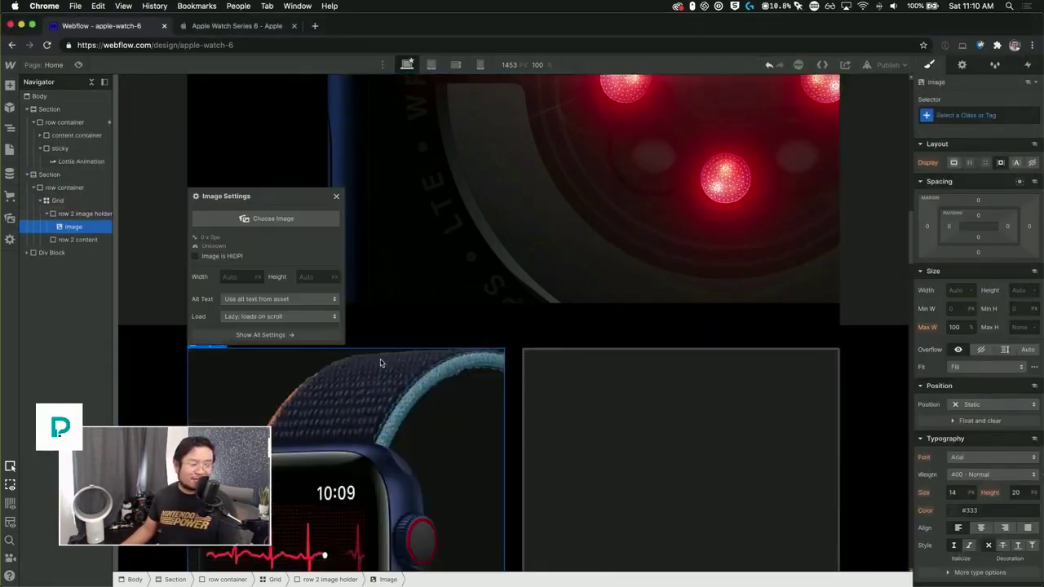
pyautogui.click(336, 196)
pyautogui.scroll(-5, 417, 462)
pyautogui.scroll(-5, 417, 461)
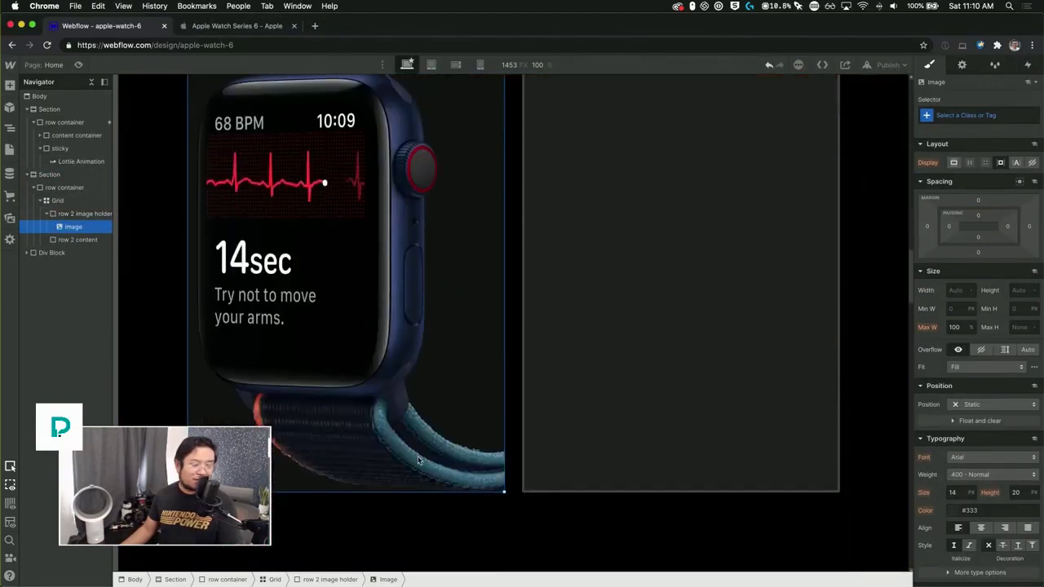
pyautogui.scroll(5, 418, 462)
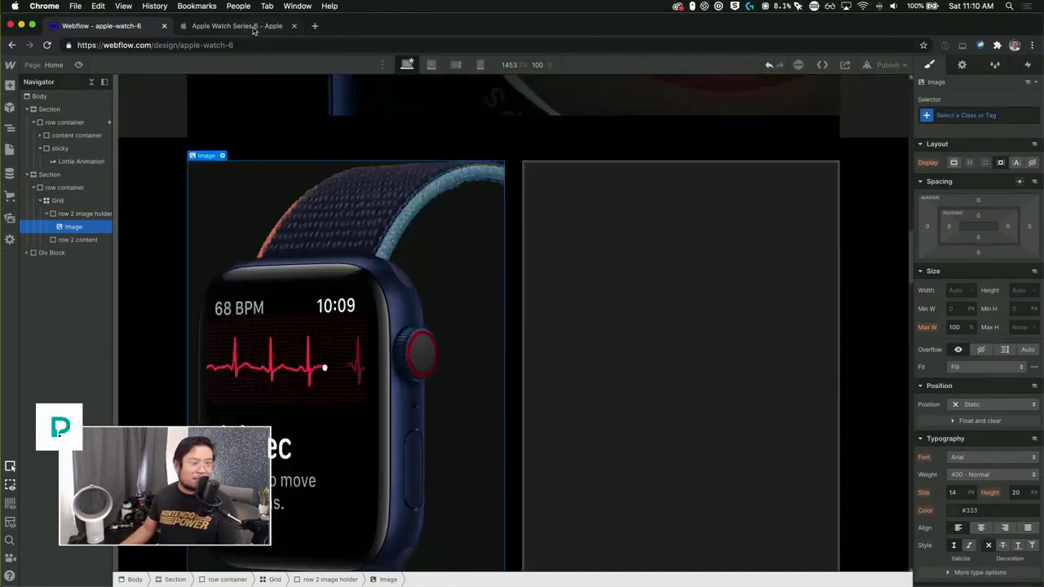
# Compare the placed watch image with the ECG row on the original Apple Watch Series 6 page
pyautogui.click(254, 29)
pyautogui.scroll(-5, 385, 578)
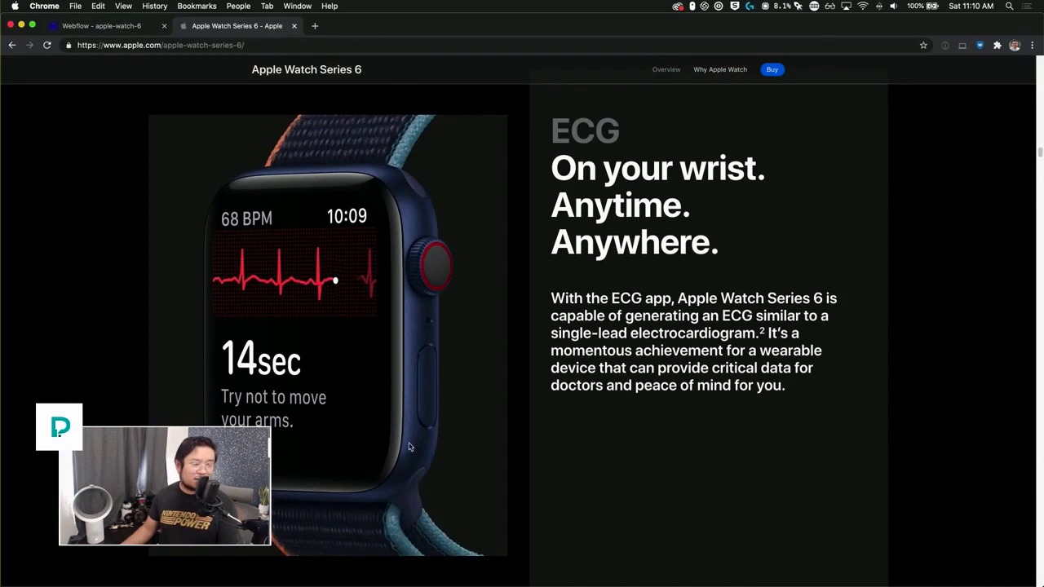
pyautogui.click(117, 30)
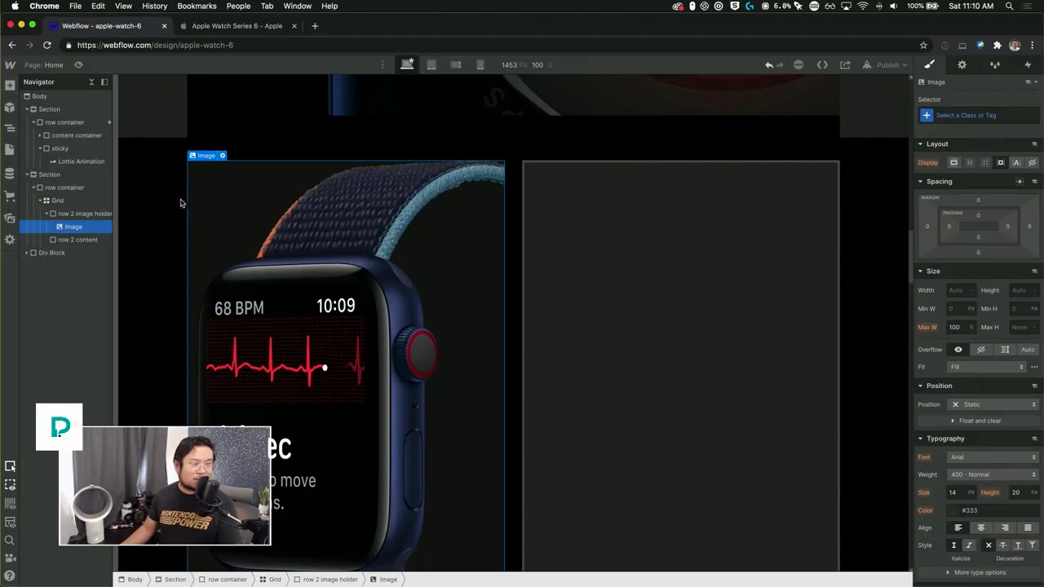
pyautogui.scroll(-5, 508, 361)
pyautogui.scroll(5, 506, 362)
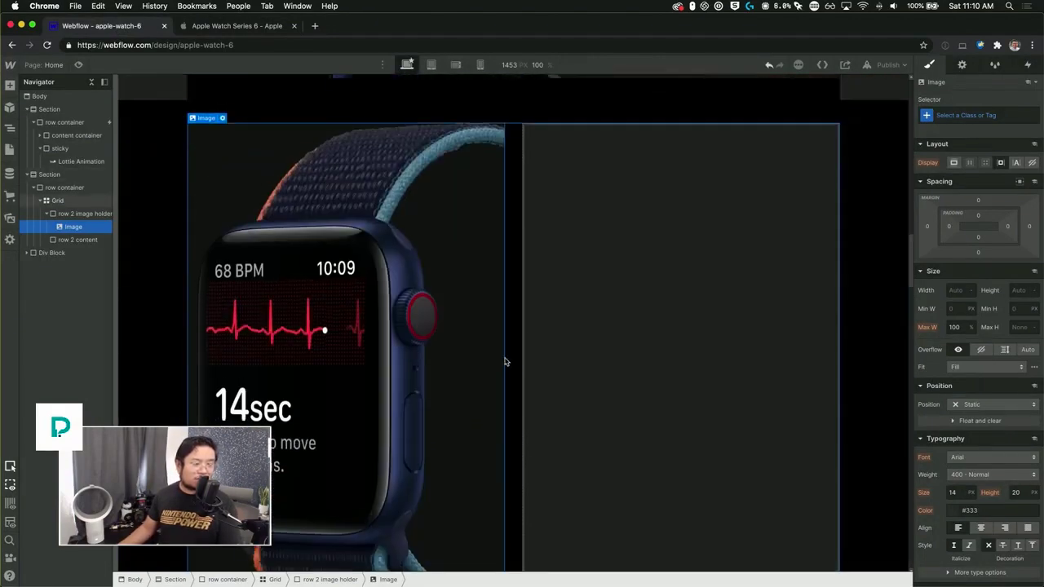
# Compare the second section's spacing with the Apple page and reset the section's top padding
pyautogui.click(81, 203)
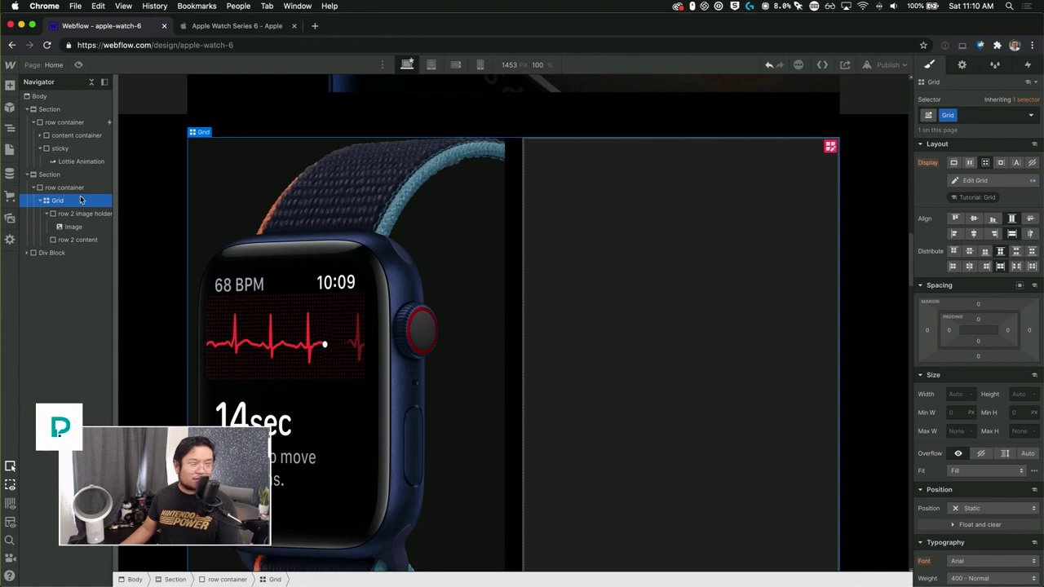
pyautogui.click(53, 174)
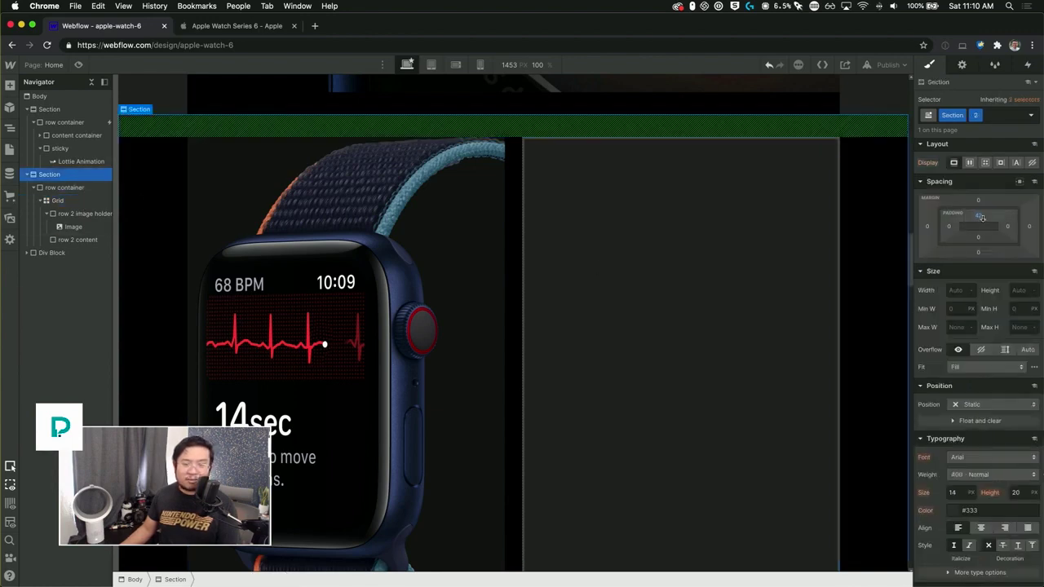
pyautogui.click(234, 29)
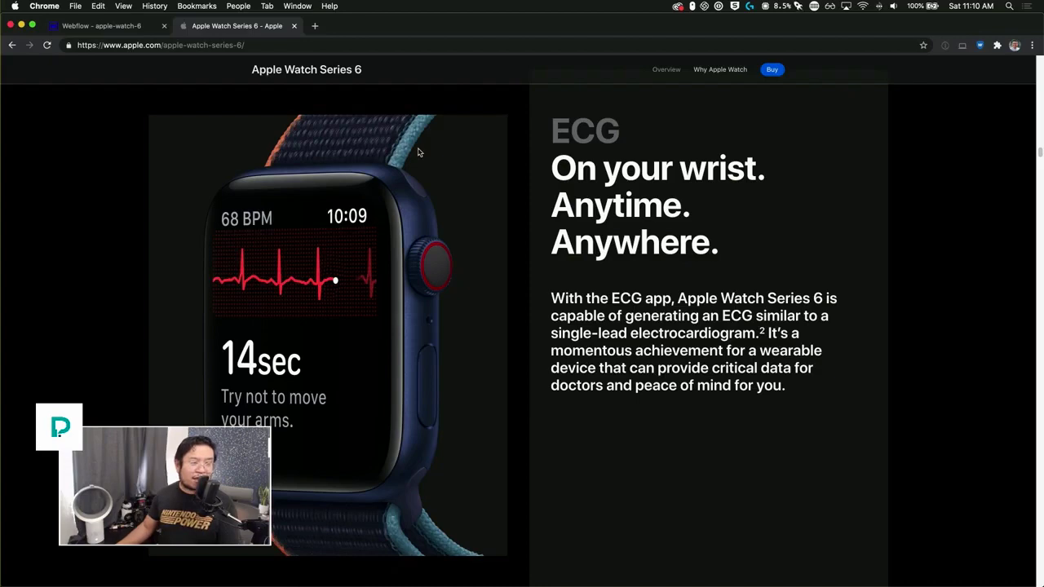
pyautogui.click(120, 25)
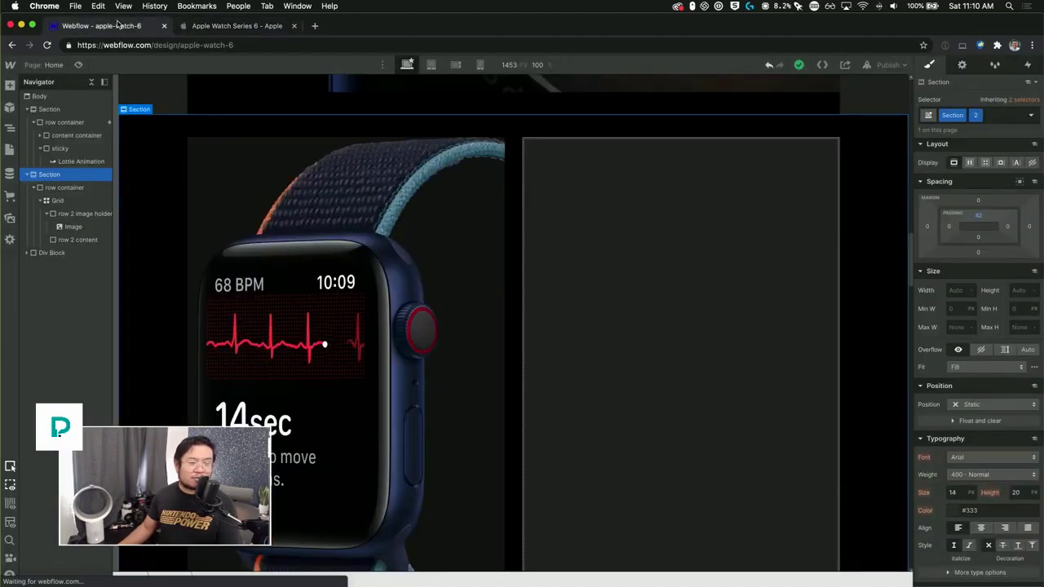
pyautogui.click(980, 219)
pyautogui.click(980, 218)
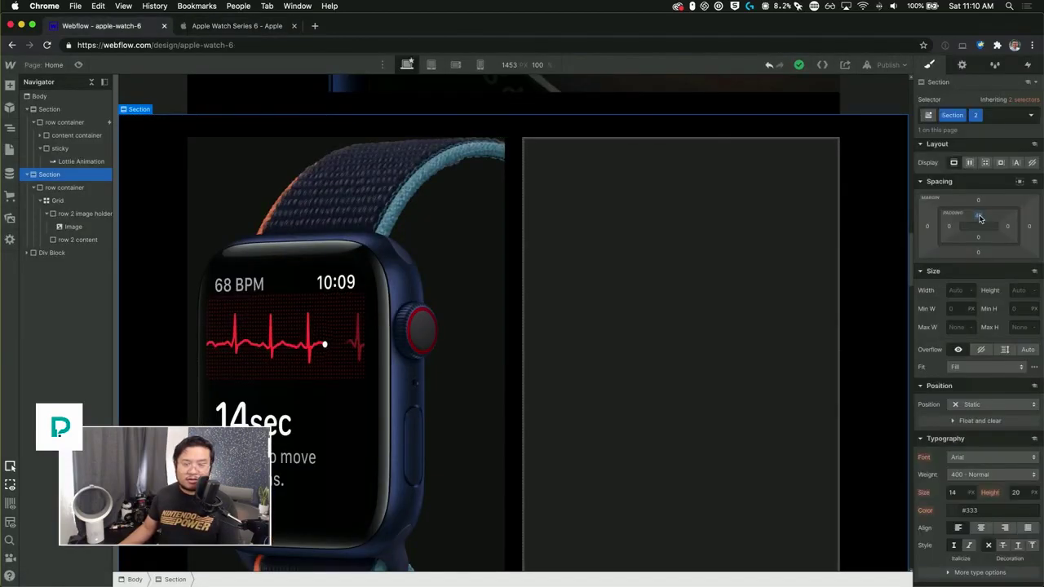
pyautogui.rightClick(981, 215)
pyautogui.click(987, 217)
pyautogui.moveTo(984, 216); pyautogui.dragTo(983, 217)
pyautogui.keyDown('alt'); pyautogui.click(982, 217); pyautogui.keyUp('alt')
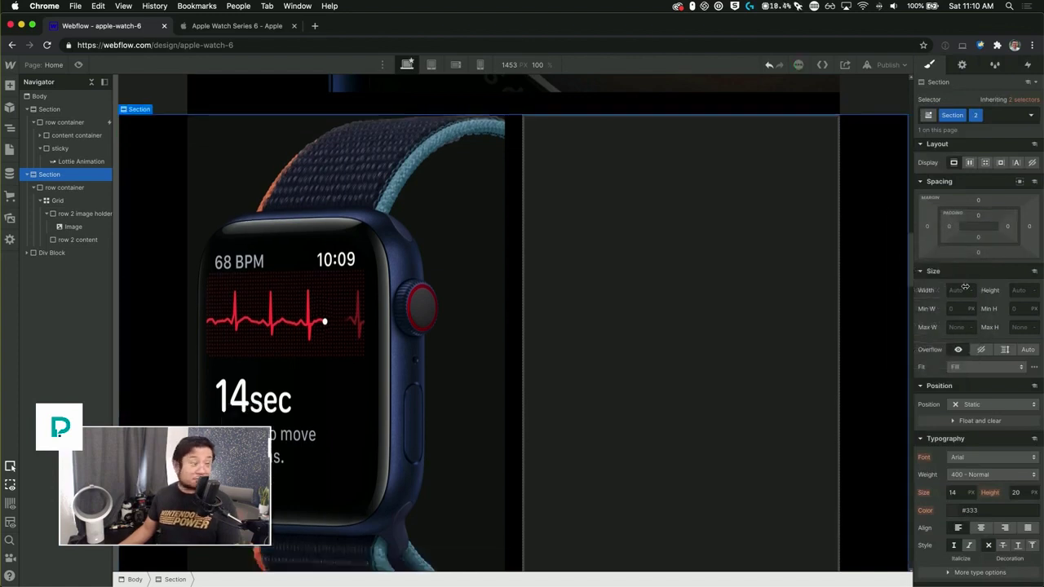
# Set the second section's Grid to a height of 100 VH with 32 px of top and bottom padding
pyautogui.click(69, 204)
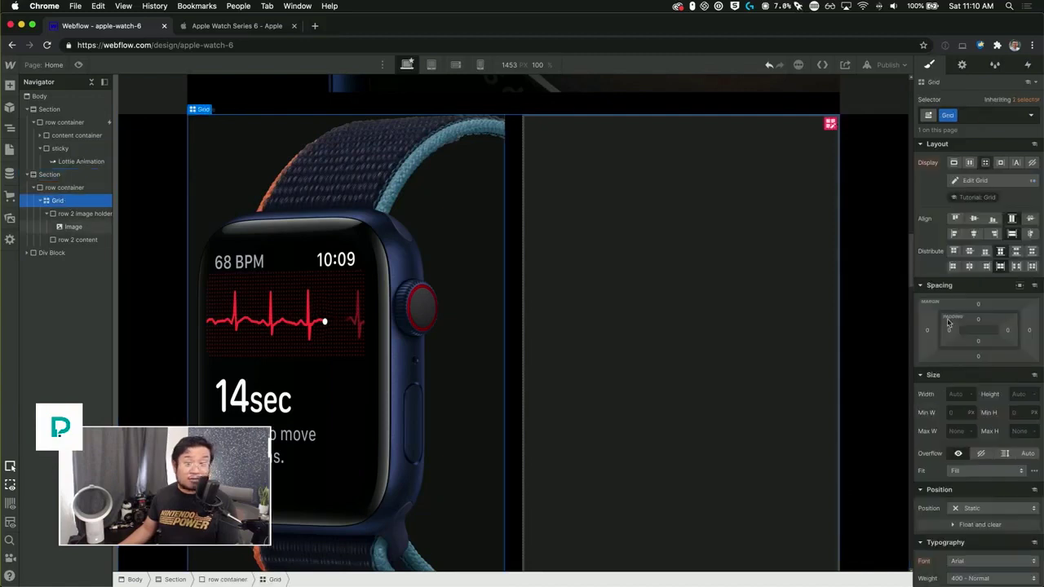
pyautogui.click(1020, 394)
pyautogui.write('100vh')
pyautogui.press('Return')
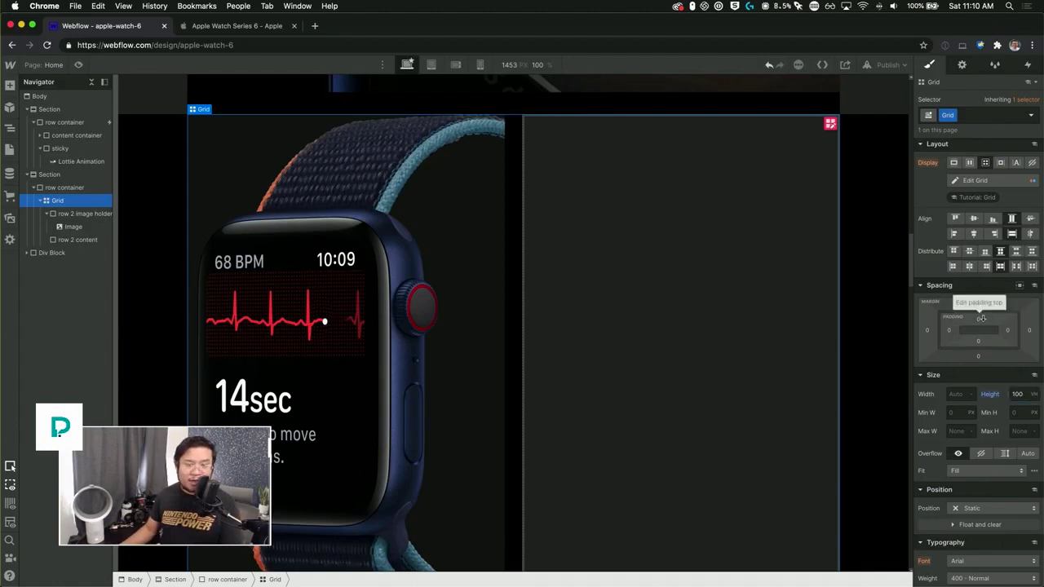
pyautogui.moveTo(988, 321); pyautogui.dragTo(985, 334)
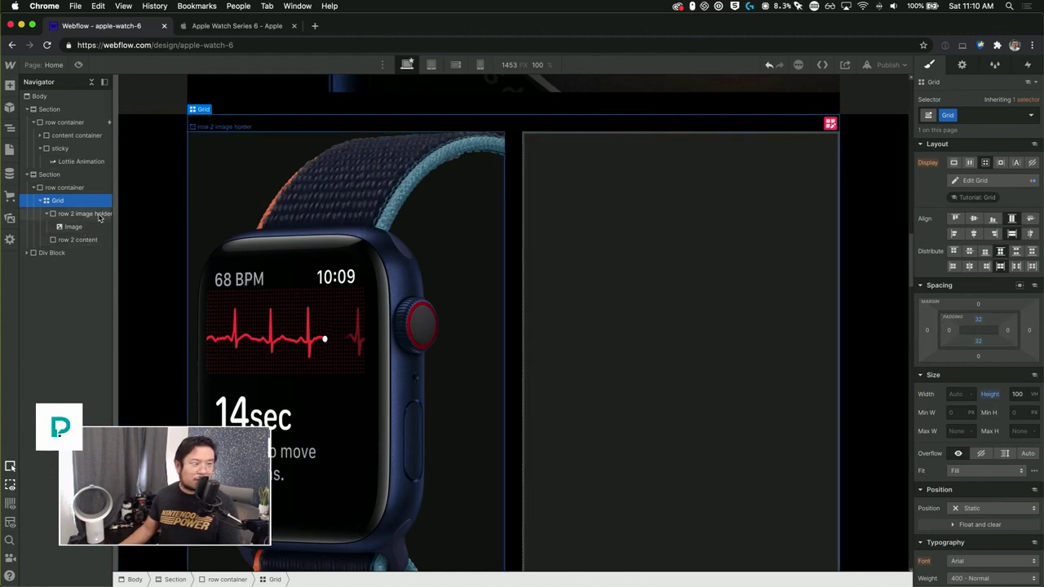
# Try a height of 100% on the row 2 image holder and reset that height
pyautogui.click(502, 281)
pyautogui.click(1022, 424)
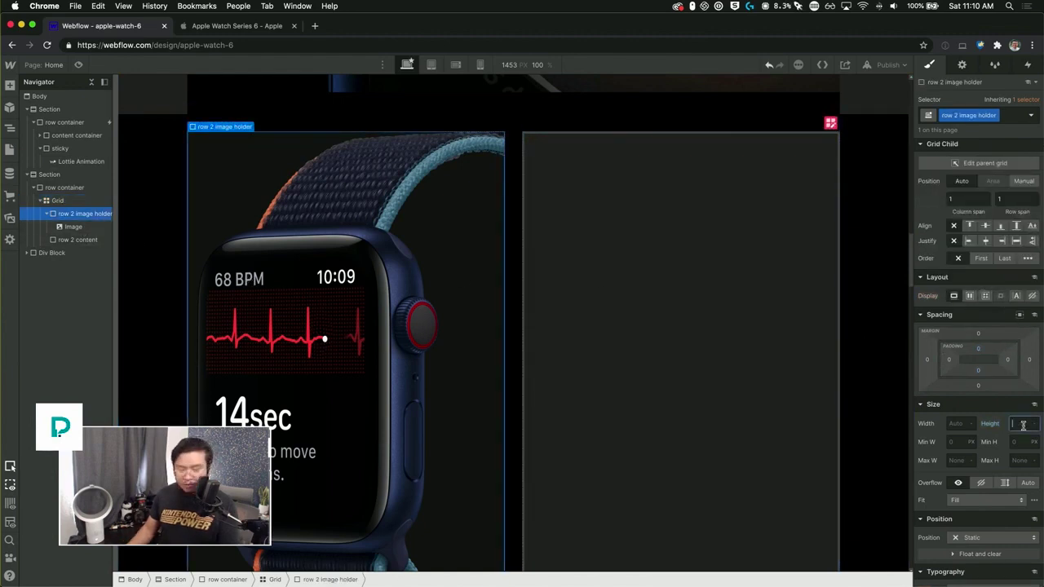
pyautogui.write('100')
pyautogui.press('Return')
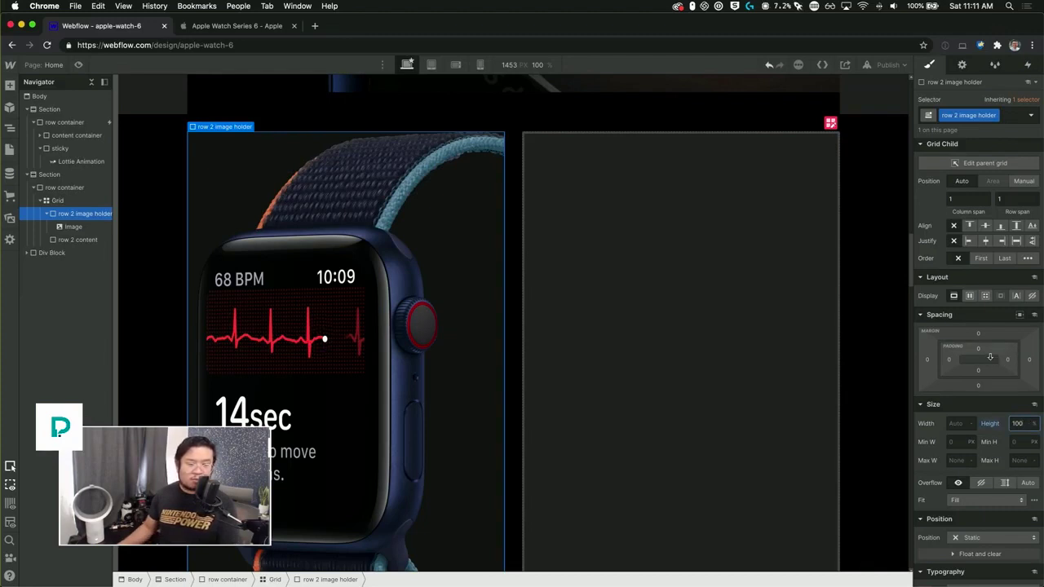
pyautogui.keyDown('alt'); pyautogui.click(992, 425); pyautogui.keyUp('alt')
pyautogui.scroll(-2, 338, 474)
pyautogui.scroll(2, 339, 473)
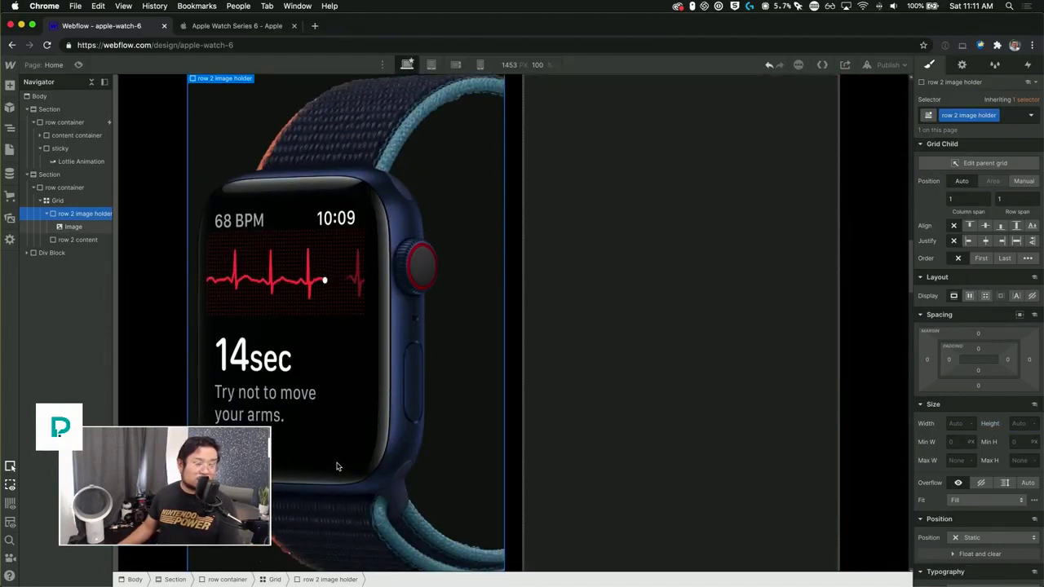
pyautogui.scroll(1, 339, 466)
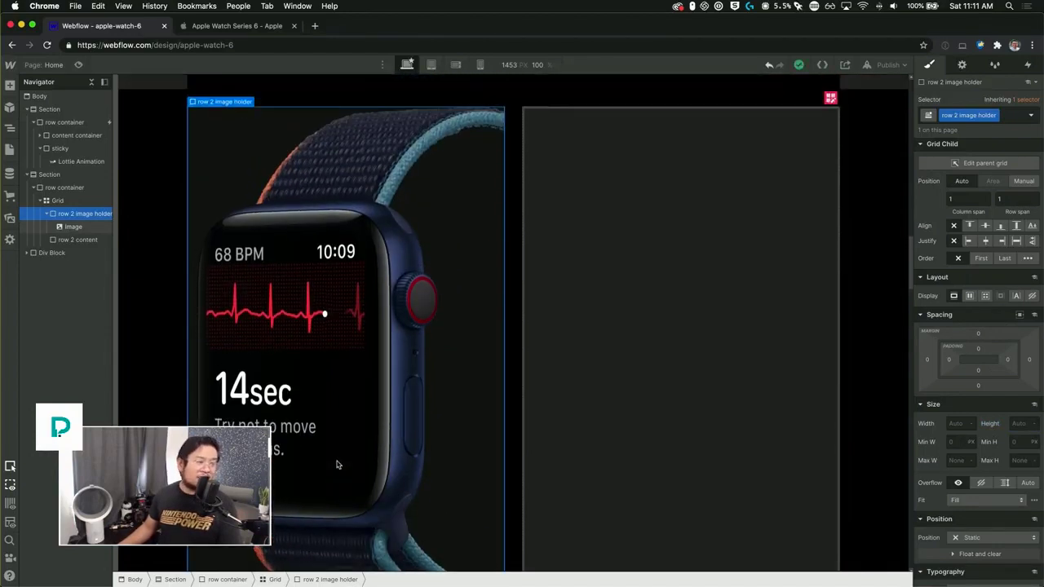
# Reset the height and the top and bottom padding of the second section's Grid
pyautogui.click(752, 364)
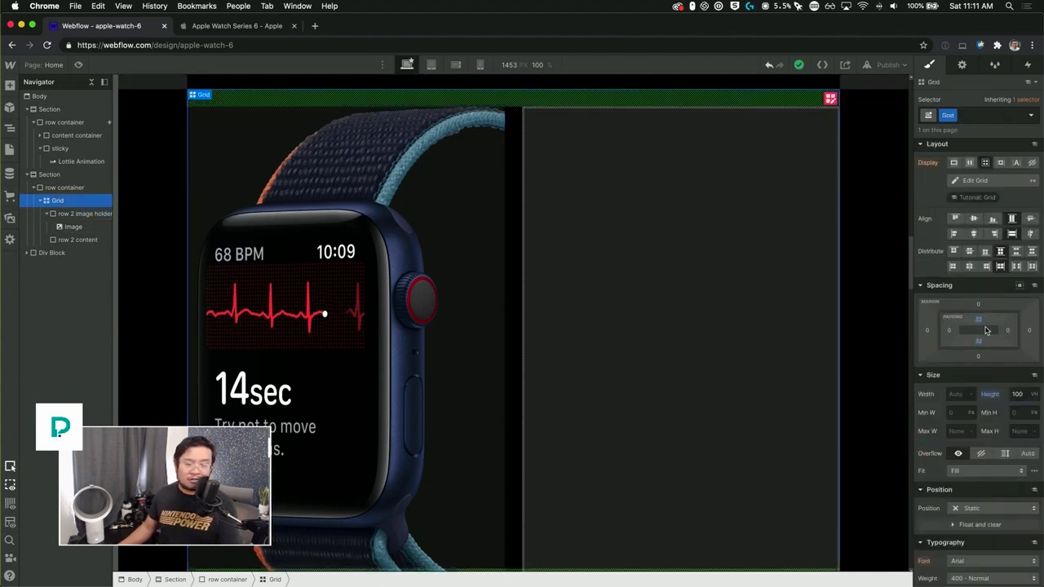
pyautogui.keyDown('alt'); pyautogui.click(980, 321); pyautogui.keyUp('alt')
pyautogui.keyDown('alt'); pyautogui.click(978, 342); pyautogui.keyUp('alt')
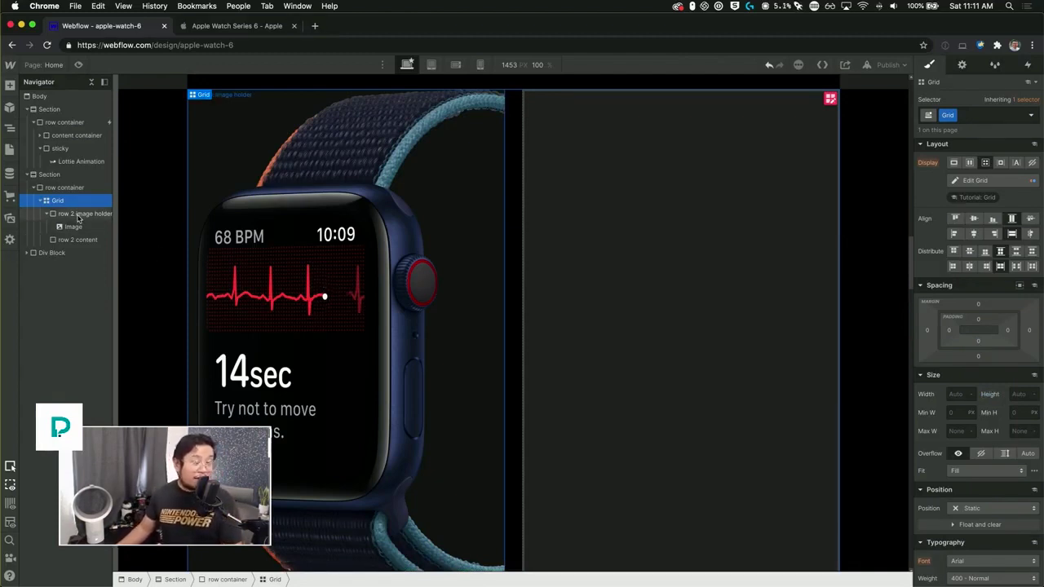
# Copy the last content block of the first section and paste it into the row 2 content block
pyautogui.scroll(-3, 660, 182)
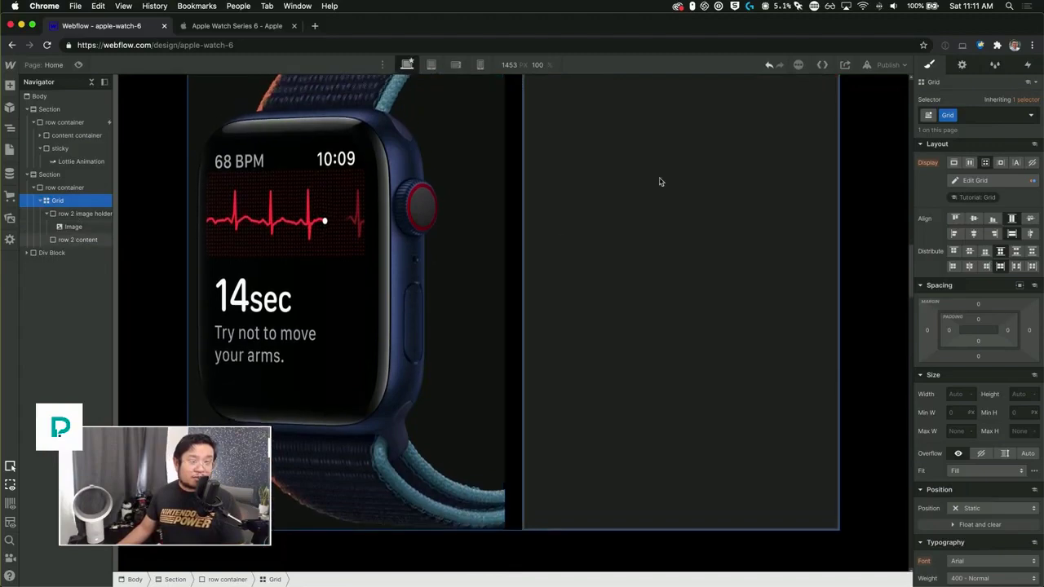
pyautogui.click(648, 310)
pyautogui.scroll(5, 626, 270)
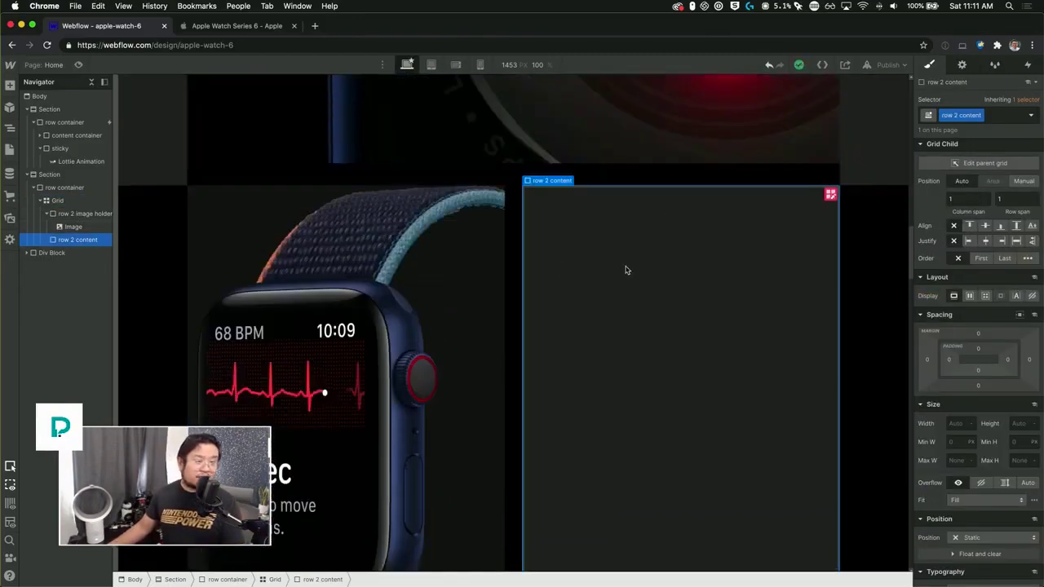
pyautogui.scroll(10, 626, 270)
pyautogui.click(323, 380)
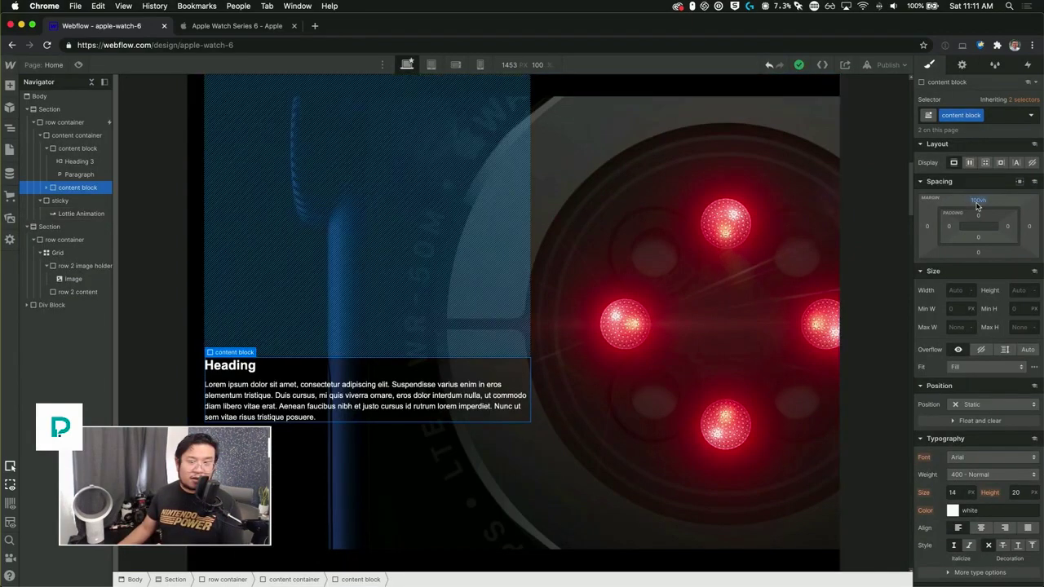
pyautogui.scroll(-6, 718, 399)
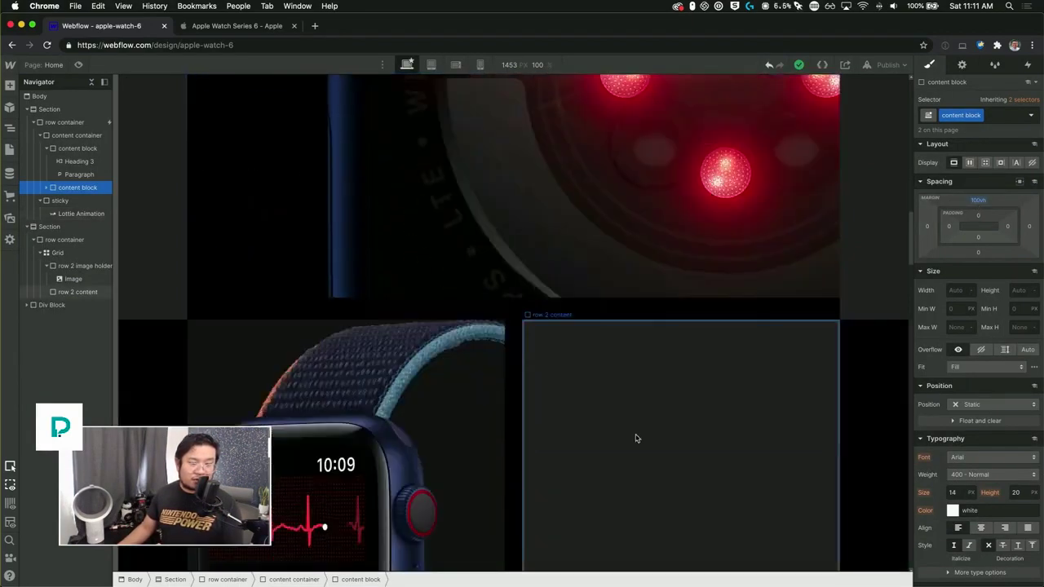
pyautogui.click(640, 438)
pyautogui.scroll(-4, 652, 430)
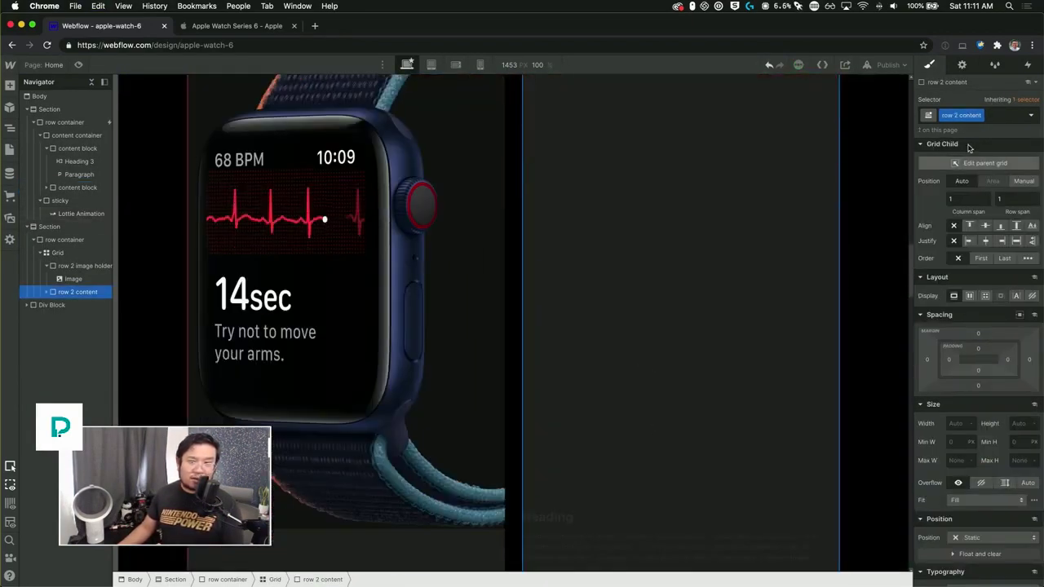
pyautogui.scroll(-1, 684, 463)
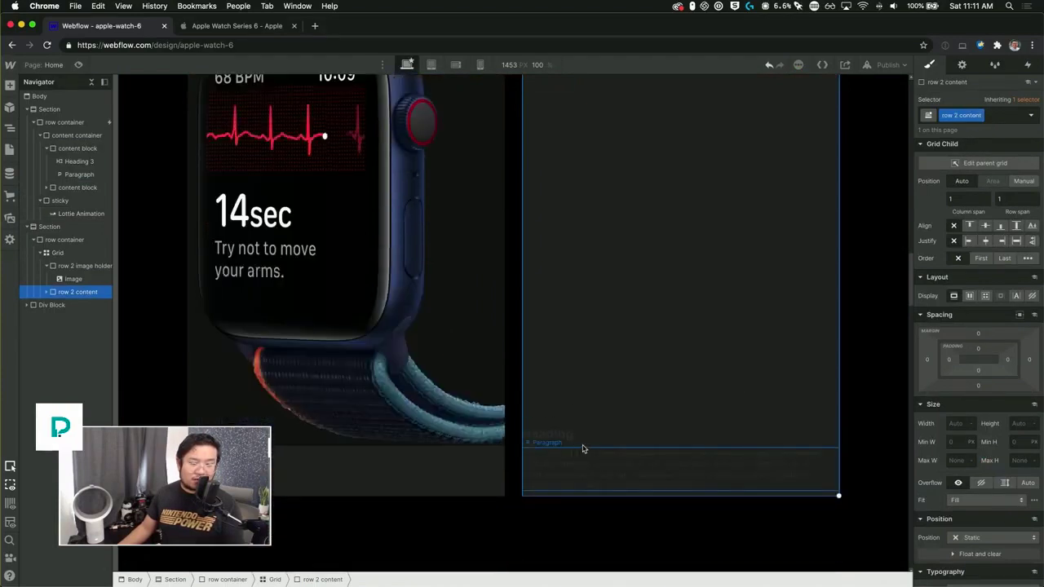
# Duplicate the pasted content block's class and try to give the copy a name beginning with "row 2"
pyautogui.click(582, 449)
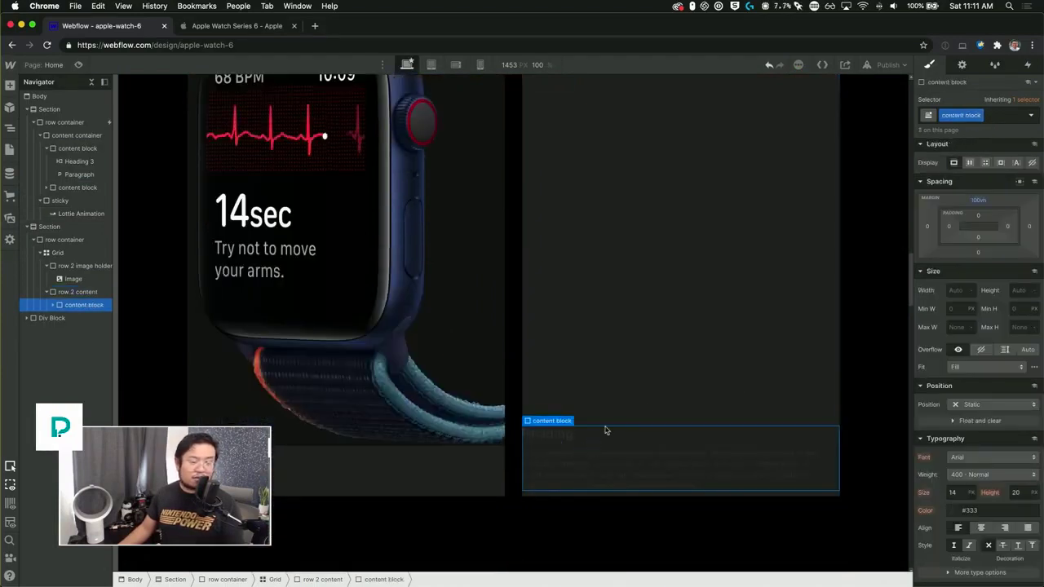
pyautogui.click(981, 114)
pyautogui.click(968, 143)
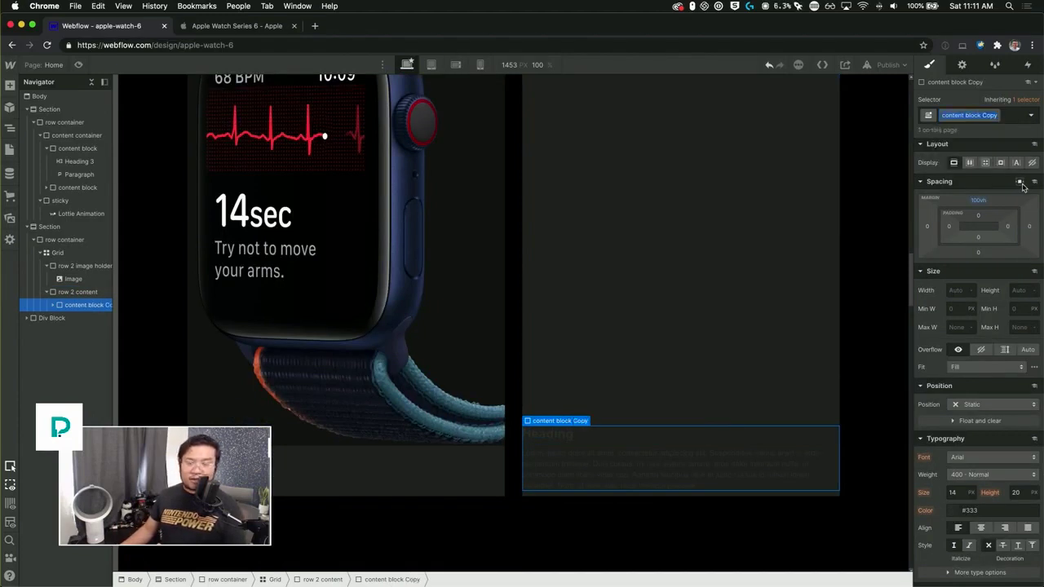
pyautogui.write('row 2 conte')
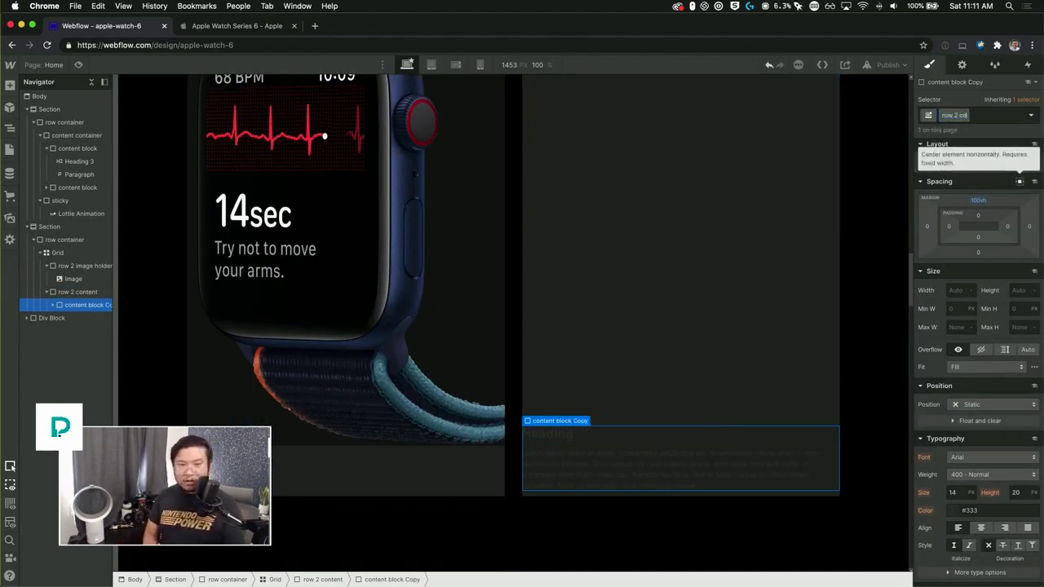
pyautogui.press('super+z')
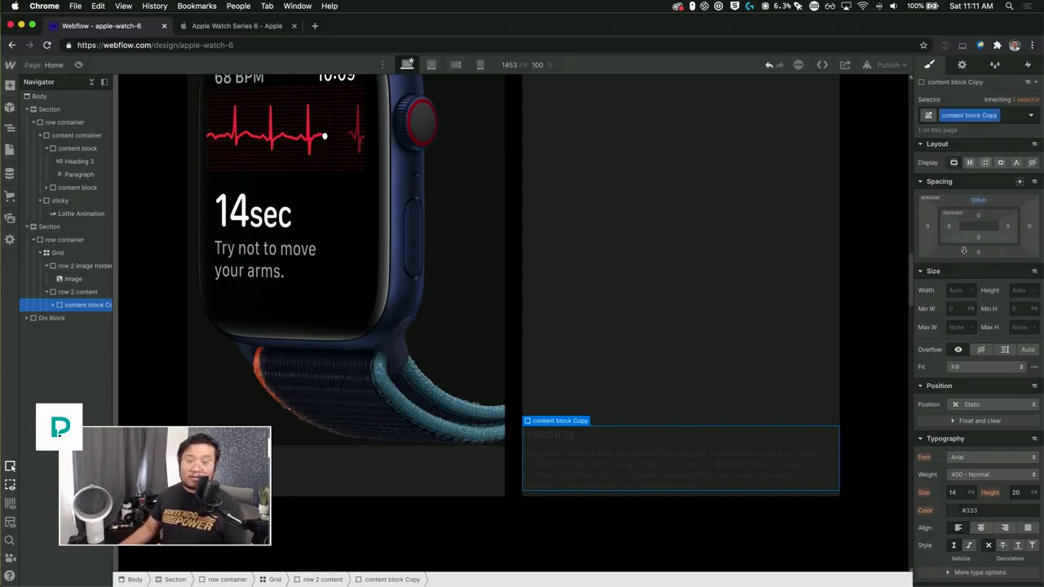
# Name the duplicated class "row 2 content block" and reset its top margin
pyautogui.write('r')
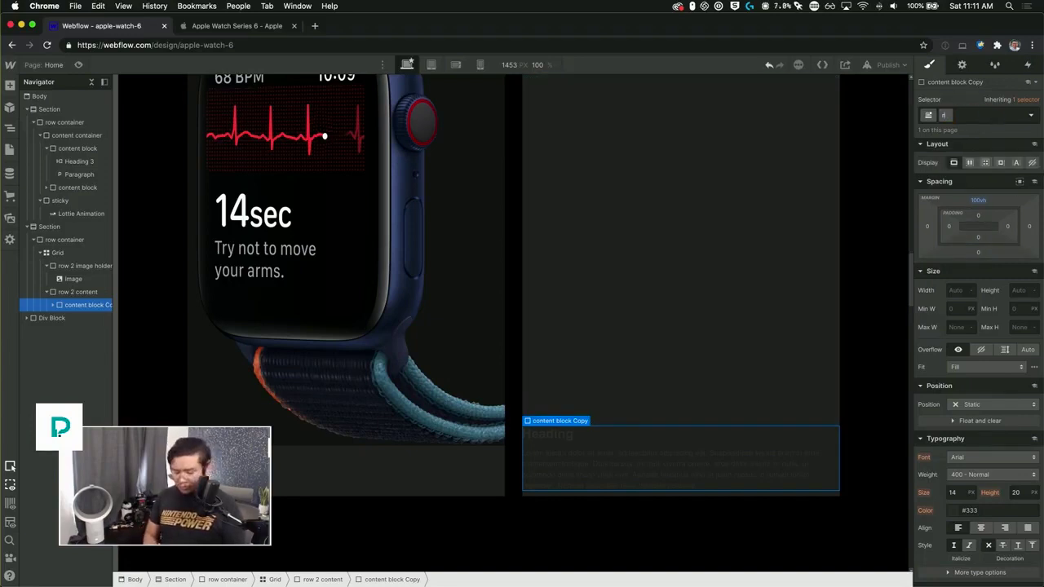
pyautogui.write('ow 2 content block')
pyautogui.press('Return')
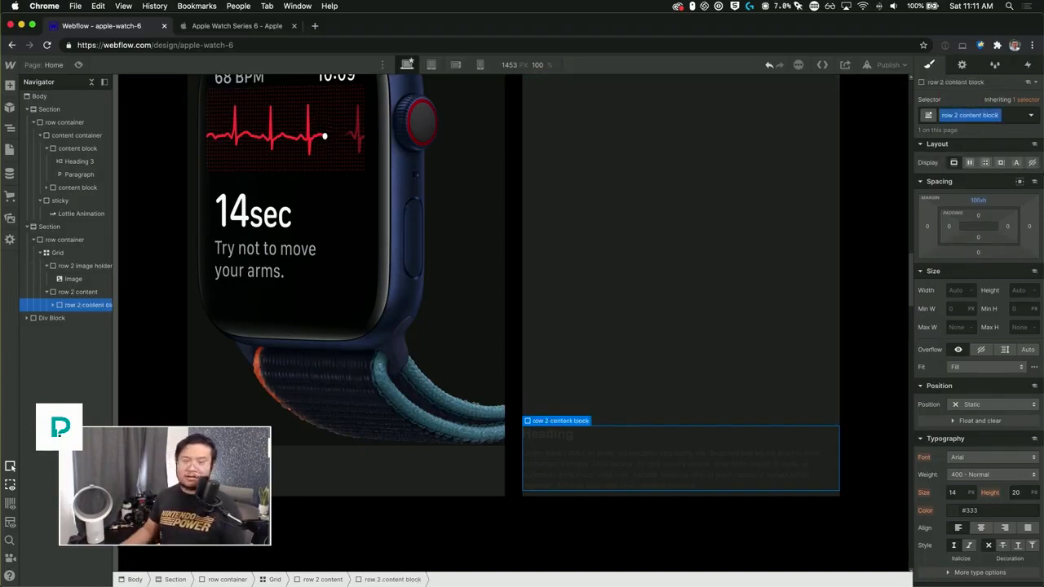
pyautogui.keyDown('alt'); pyautogui.click(978, 202); pyautogui.keyUp('alt')
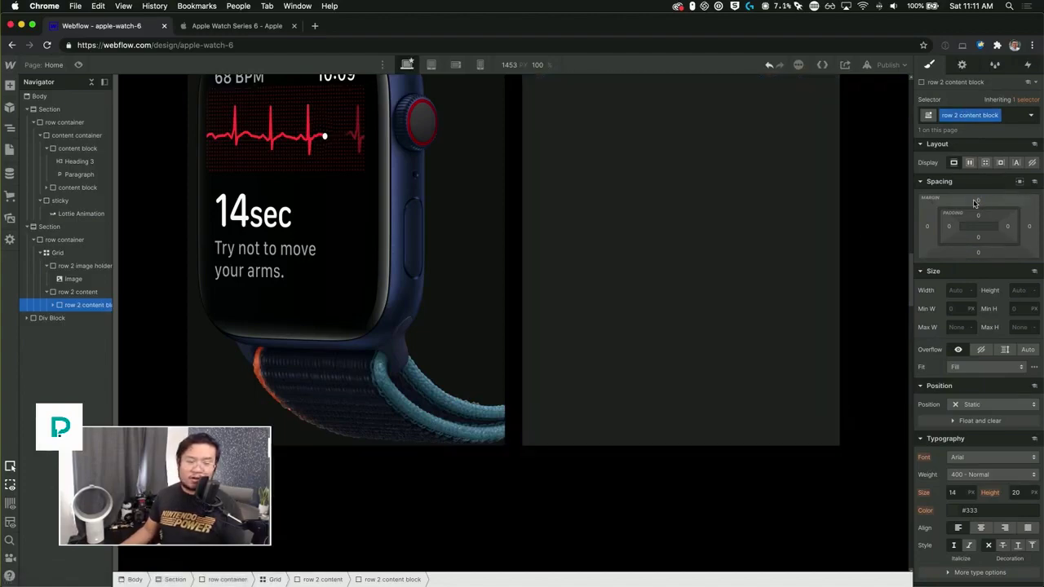
pyautogui.scroll(2, 778, 237)
pyautogui.scroll(4, 767, 245)
pyautogui.scroll(-2, 759, 256)
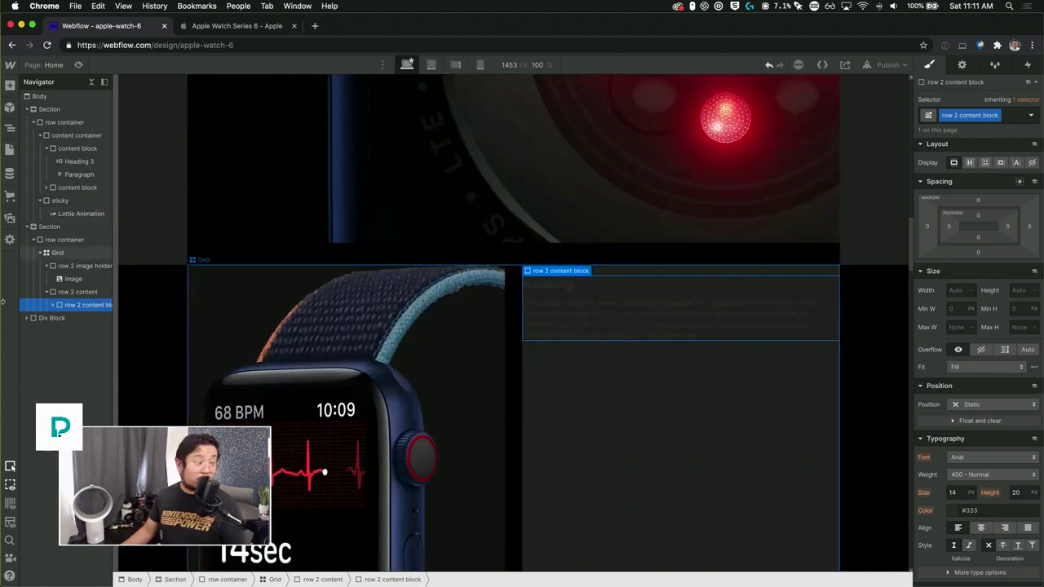
# Set the row 2 content block's parent, row 2 content, to white text and 32 px padding on all four sides
pyautogui.click(77, 296)
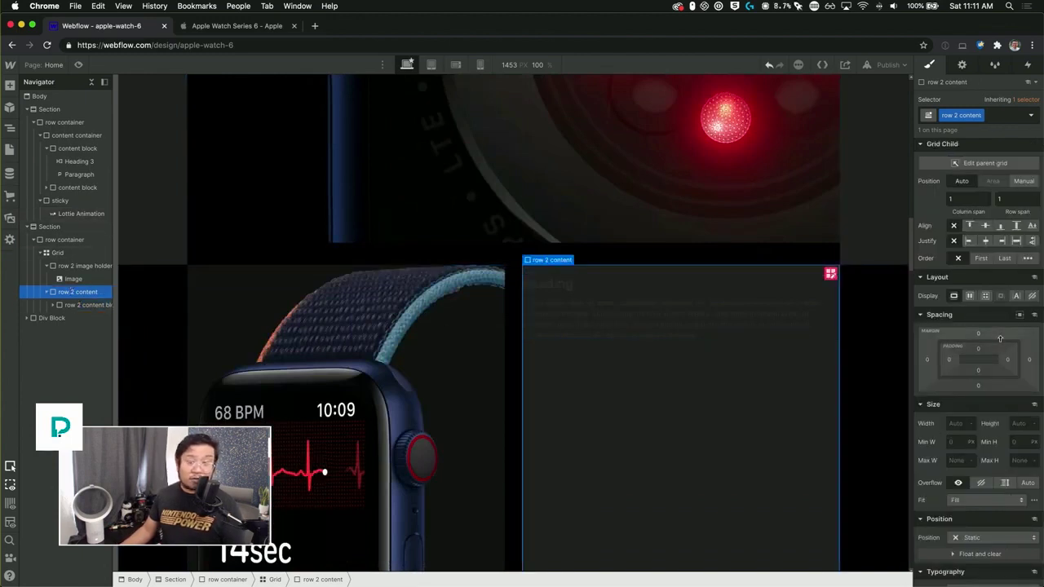
pyautogui.scroll(-5, 978, 434)
pyautogui.click(986, 378)
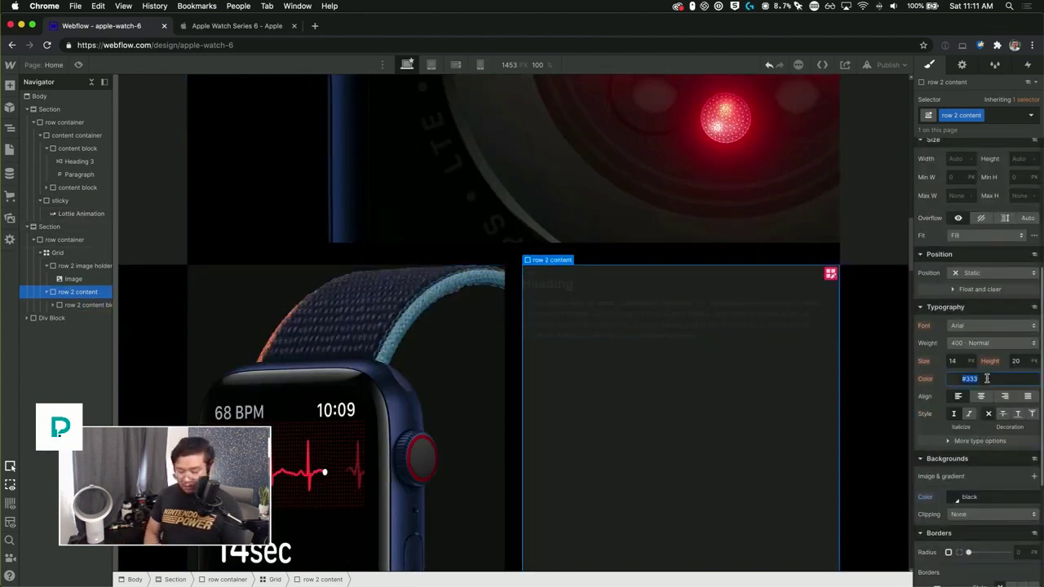
pyautogui.write('white')
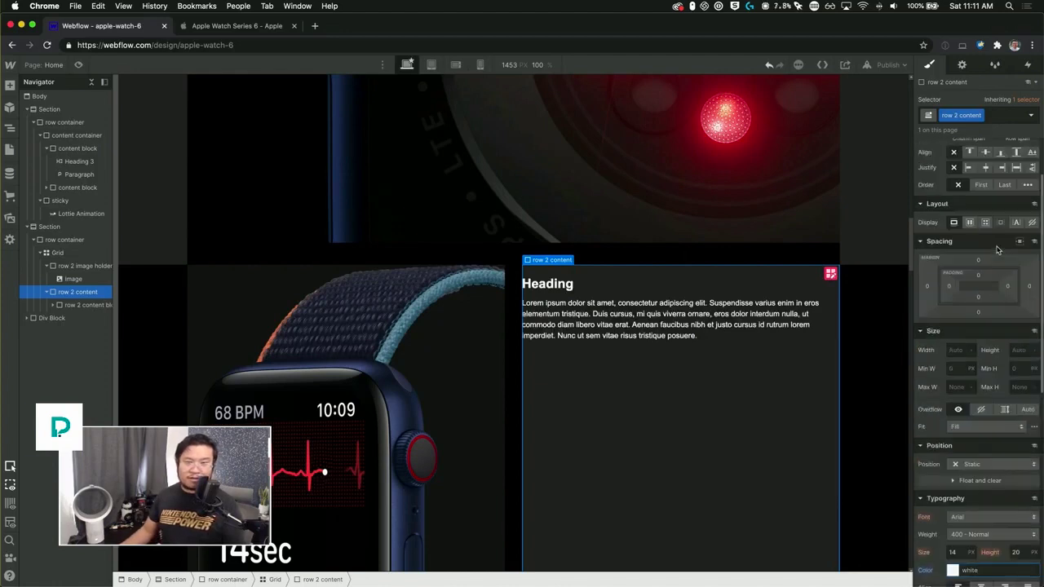
pyautogui.scroll(4, 999, 249)
pyautogui.moveTo(978, 276); pyautogui.dragTo(985, 292)
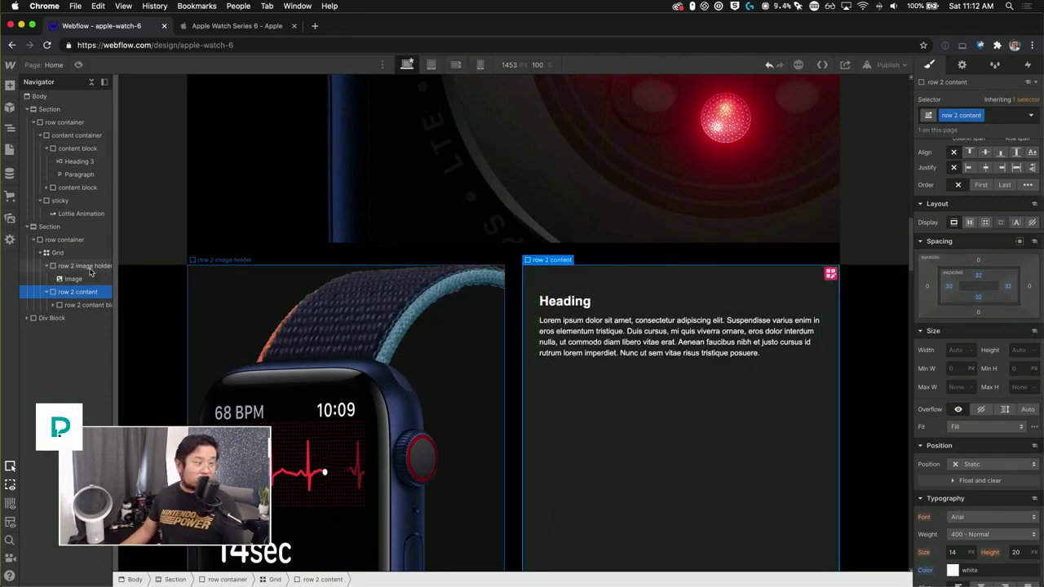
# Give the row 2 content block a bottom margin of 50vh
pyautogui.click(88, 305)
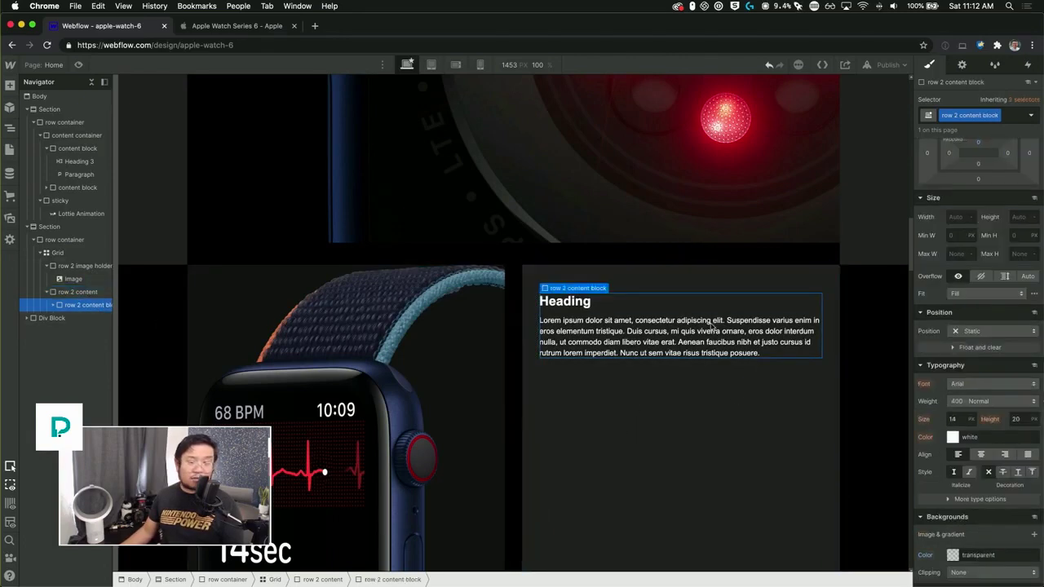
pyautogui.scroll(-3, 968, 208)
pyautogui.scroll(2, 988, 332)
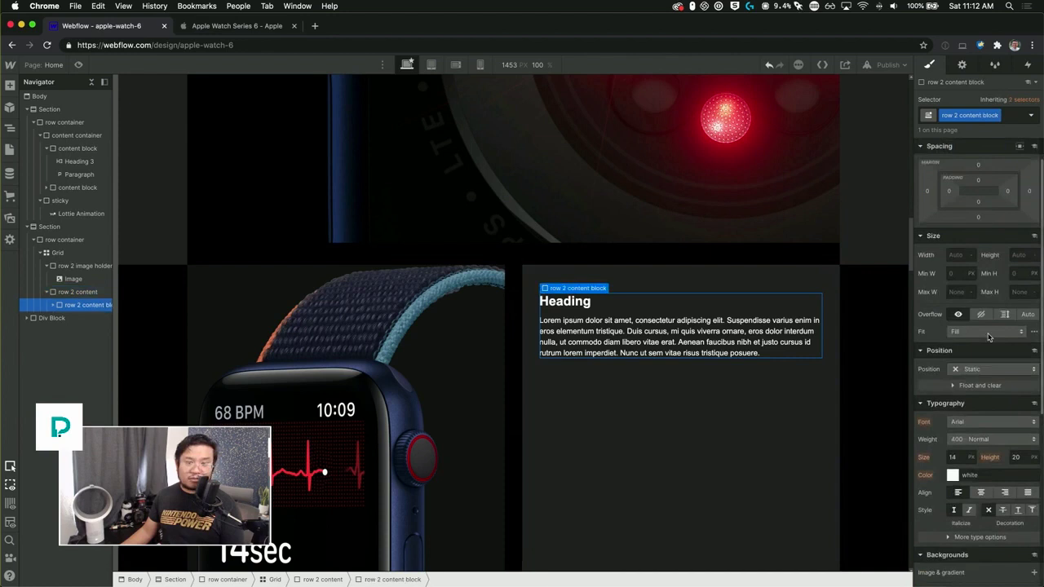
pyautogui.click(979, 216)
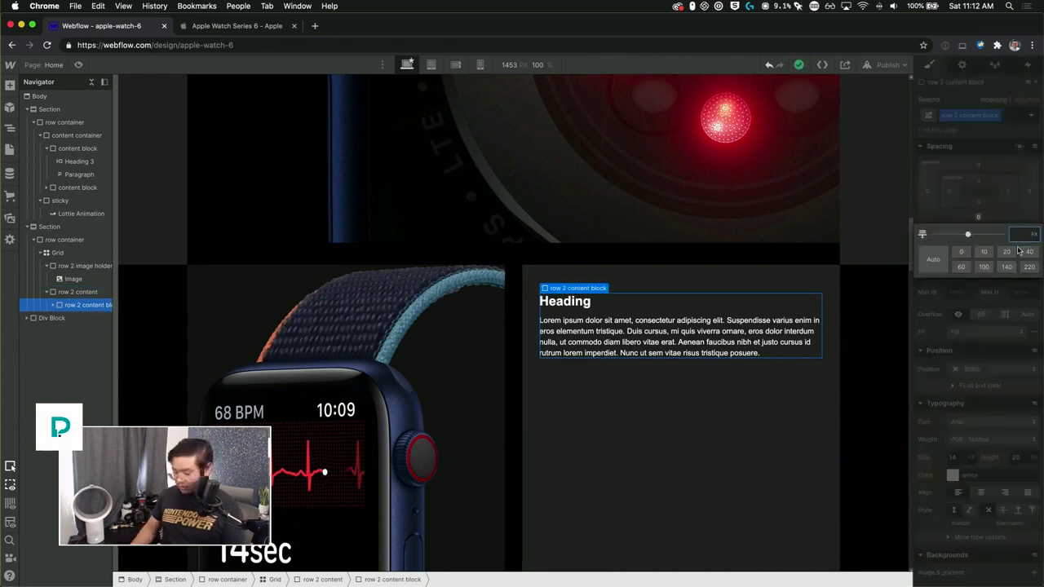
pyautogui.write('50vh')
pyautogui.press('Return')
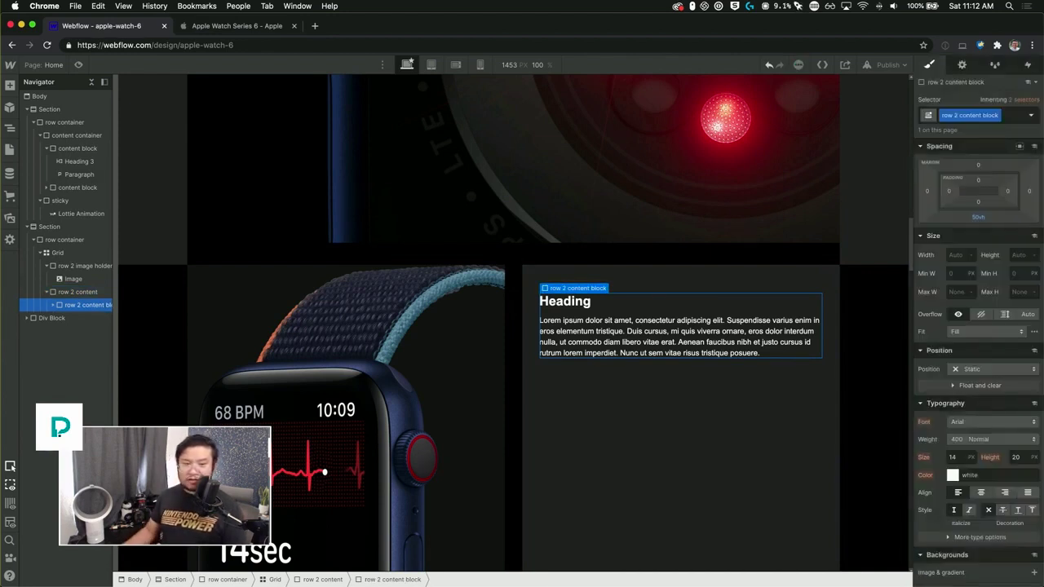
# Duplicate the paragraph in the row 2 content block twice and undo the second duplicate
pyautogui.click(744, 338)
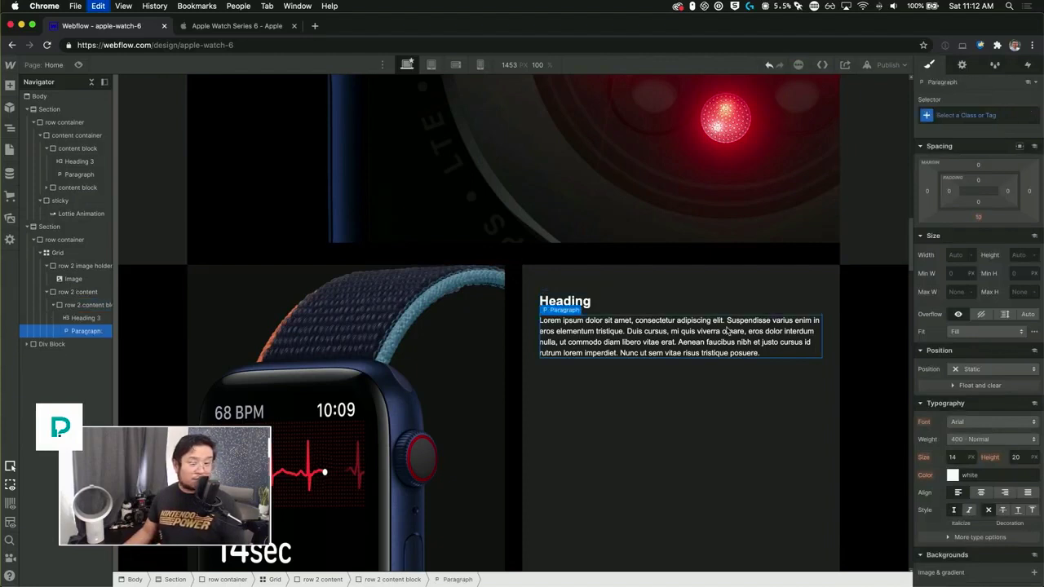
pyautogui.press('super+d')
pyautogui.press('super+d')
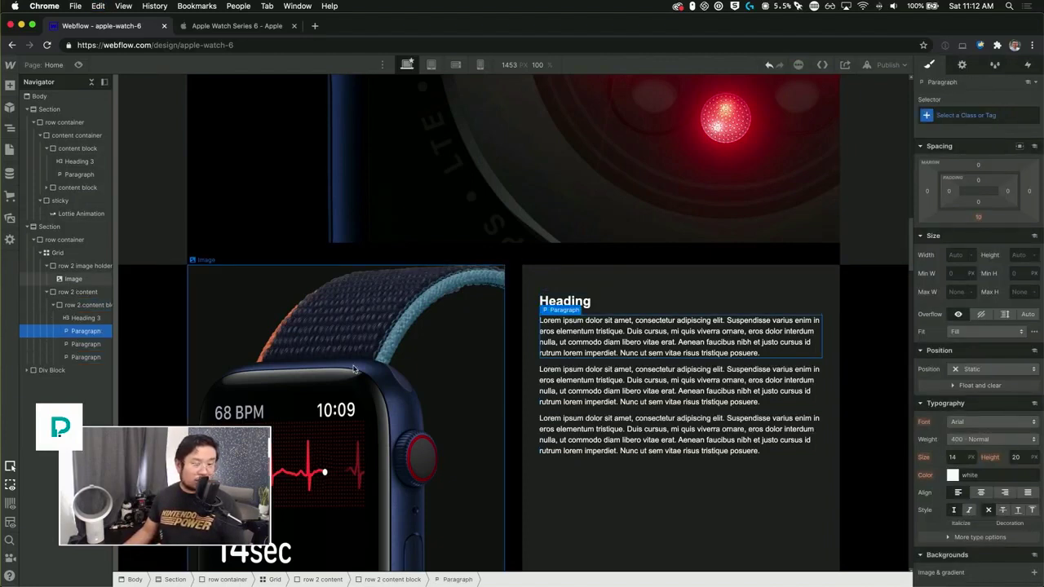
pyautogui.press('super+z')
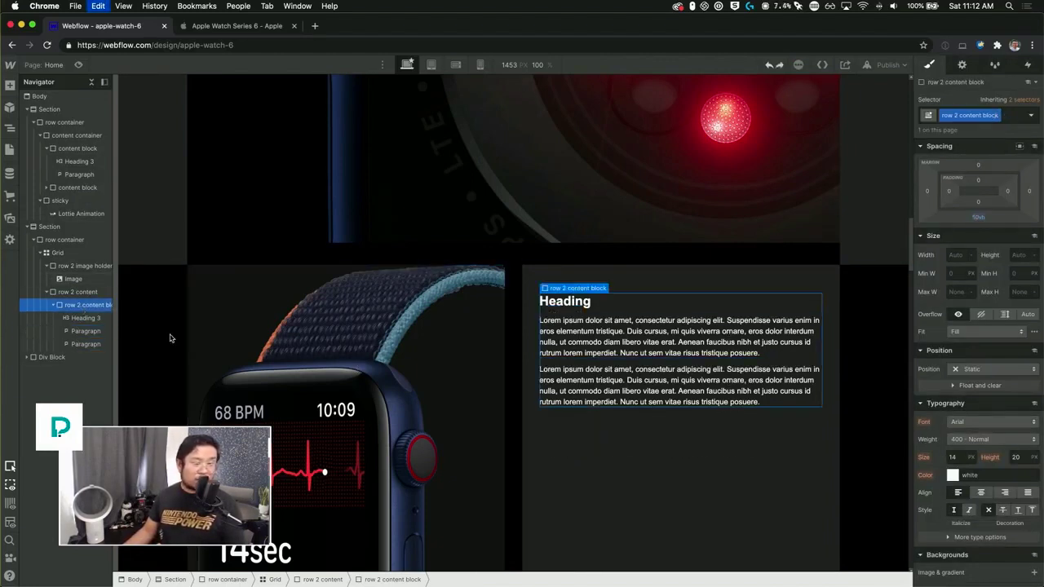
# Duplicate the row 2 content block and paste another copy of it into row 2 content, making three blocks
pyautogui.press('super+d')
pyautogui.scroll(-10, 606, 419)
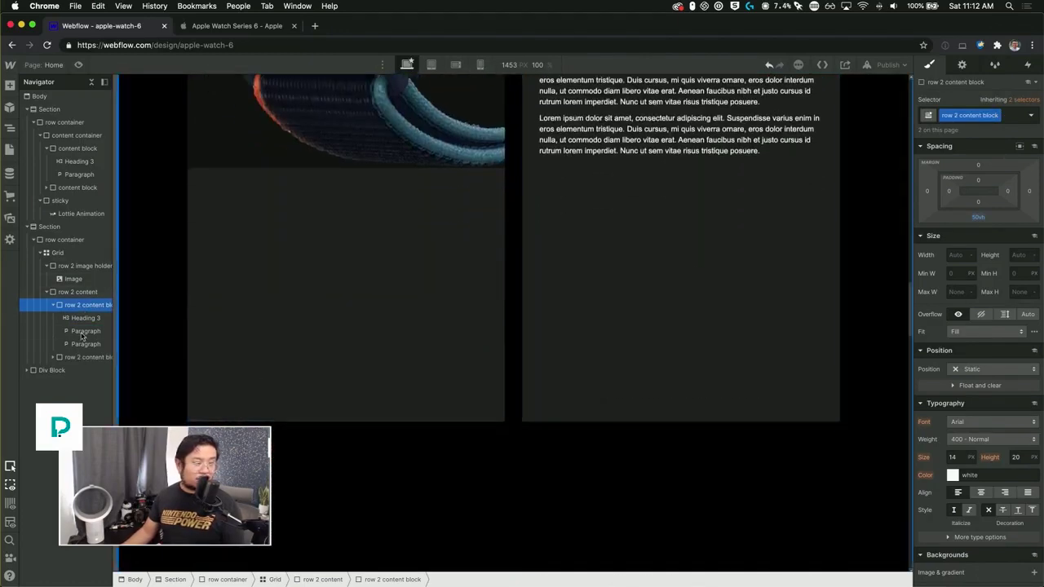
pyautogui.click(83, 294)
pyautogui.press('super+v')
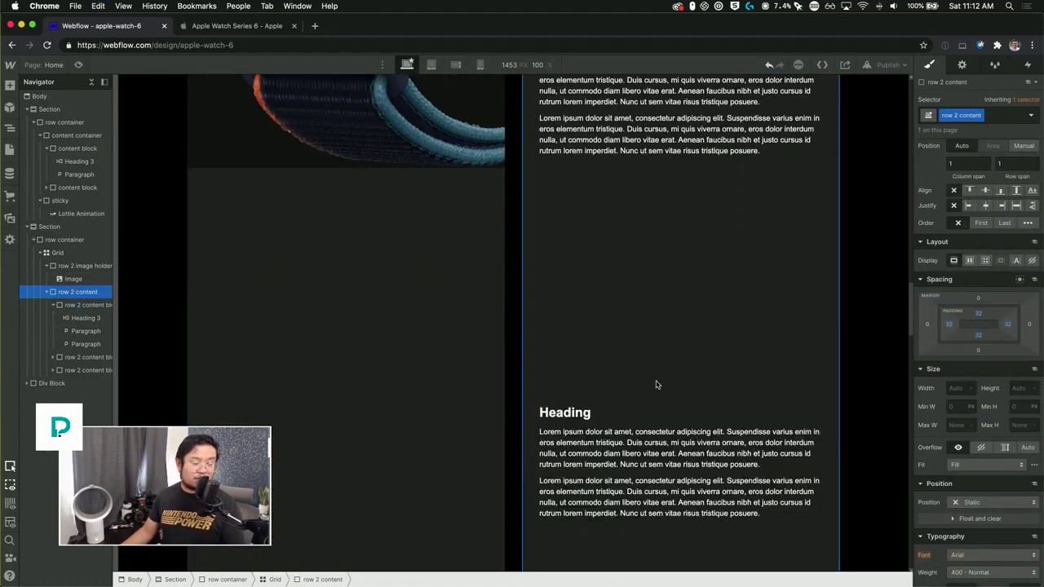
pyautogui.scroll(-6, 652, 392)
pyautogui.scroll(-5, 637, 396)
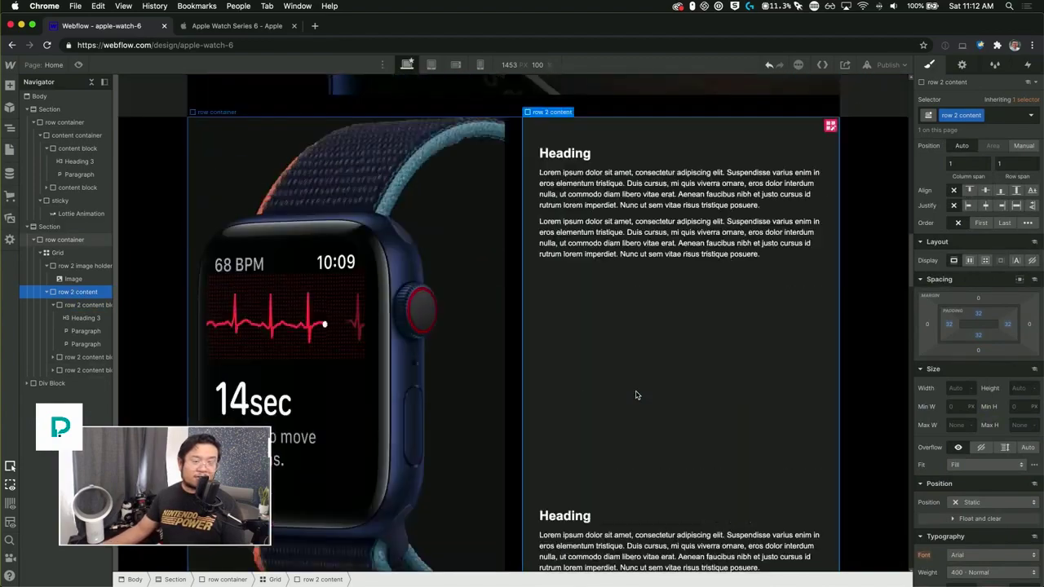
pyautogui.scroll(-6, 637, 395)
pyautogui.scroll(10, 638, 395)
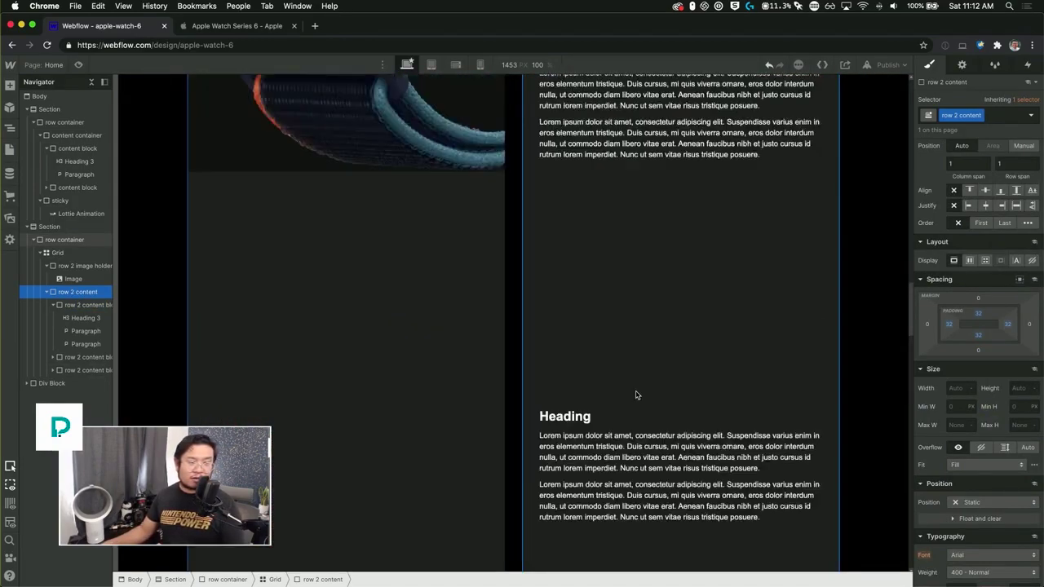
pyautogui.scroll(-10, 637, 396)
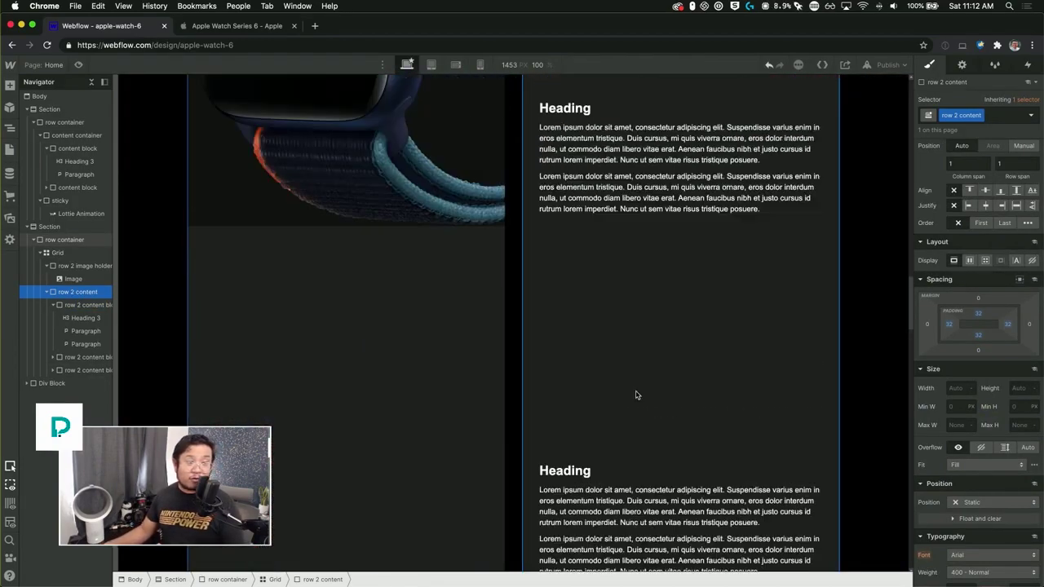
pyautogui.scroll(10, 637, 396)
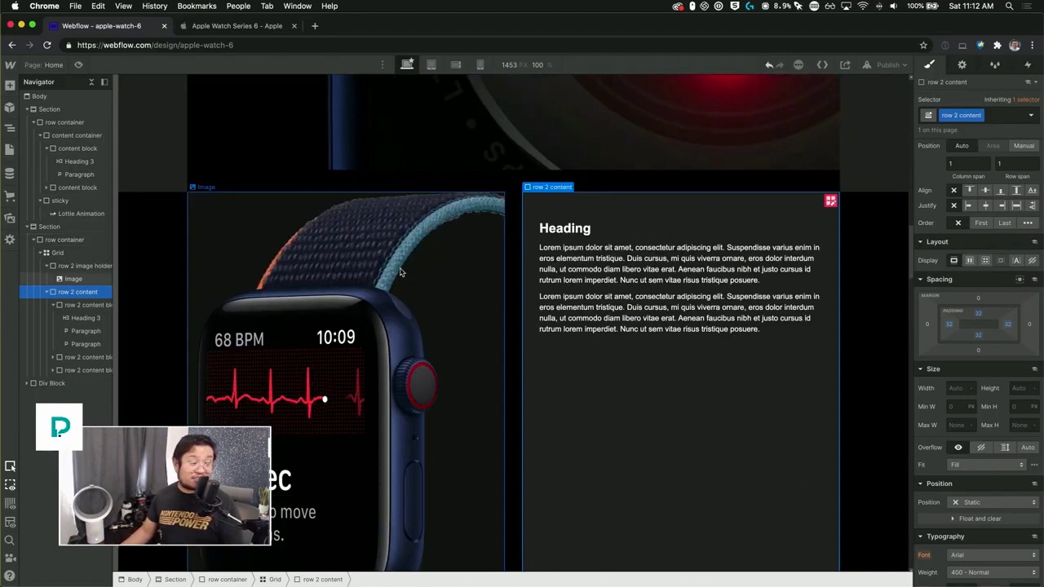
# Set the position of the second section's Grid to relative
pyautogui.click(81, 256)
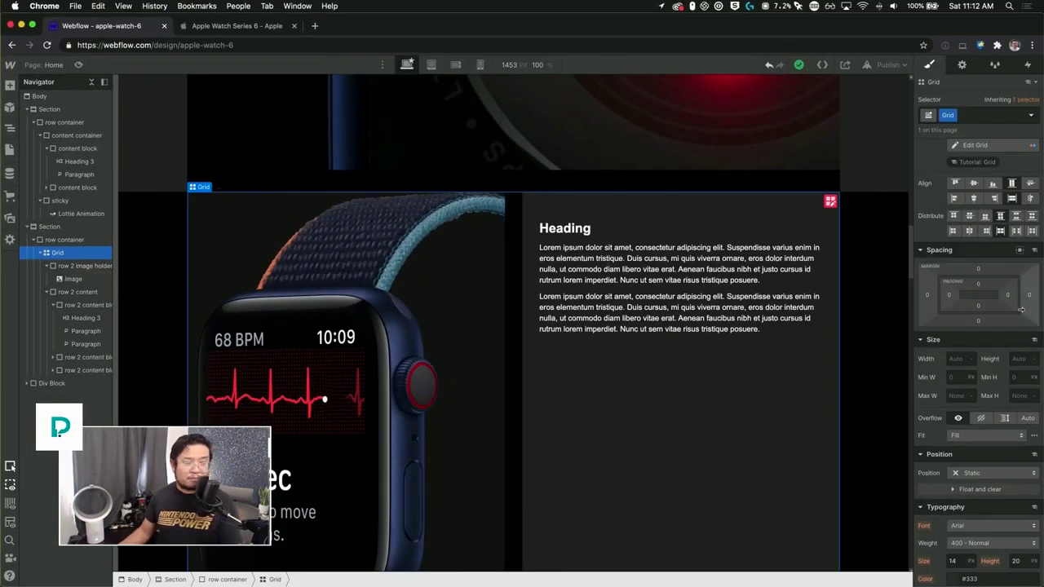
pyautogui.scroll(-5, 991, 345)
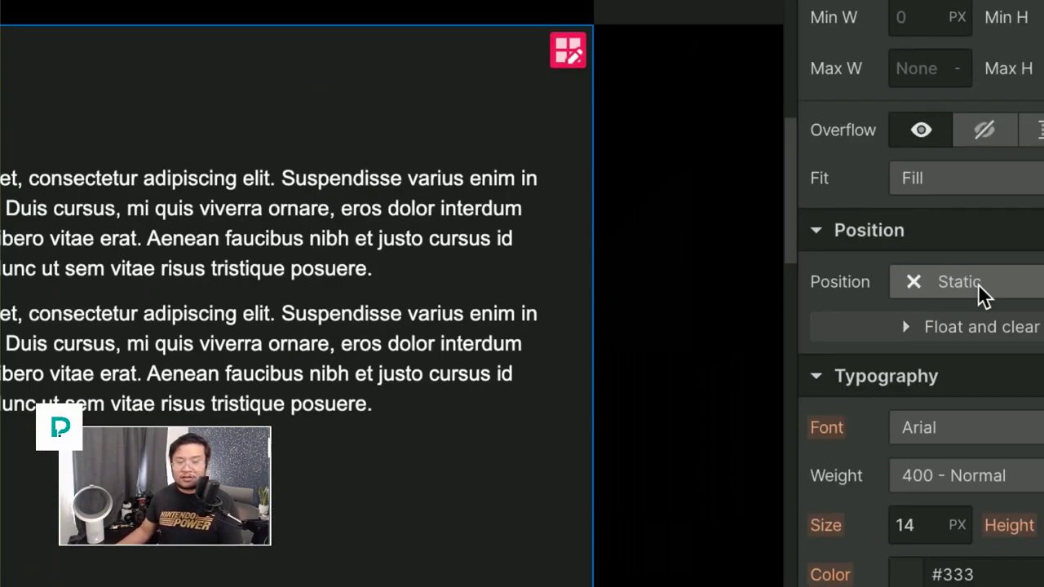
pyautogui.click(976, 286)
pyautogui.click(848, 295)
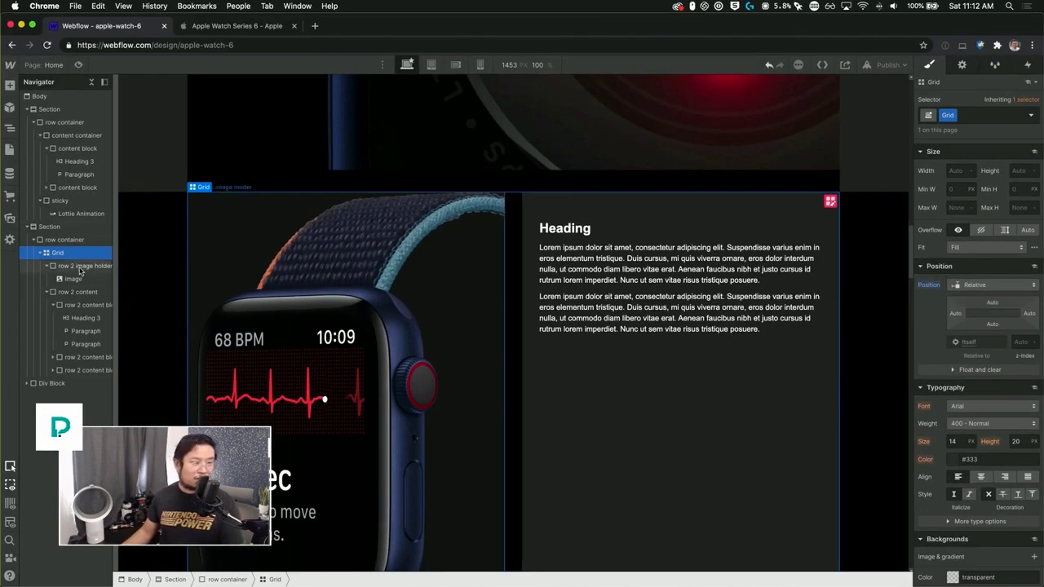
# Make the row 2 image holder sticky with a top offset of 0 and test its scrolling behaviour
pyautogui.click(79, 267)
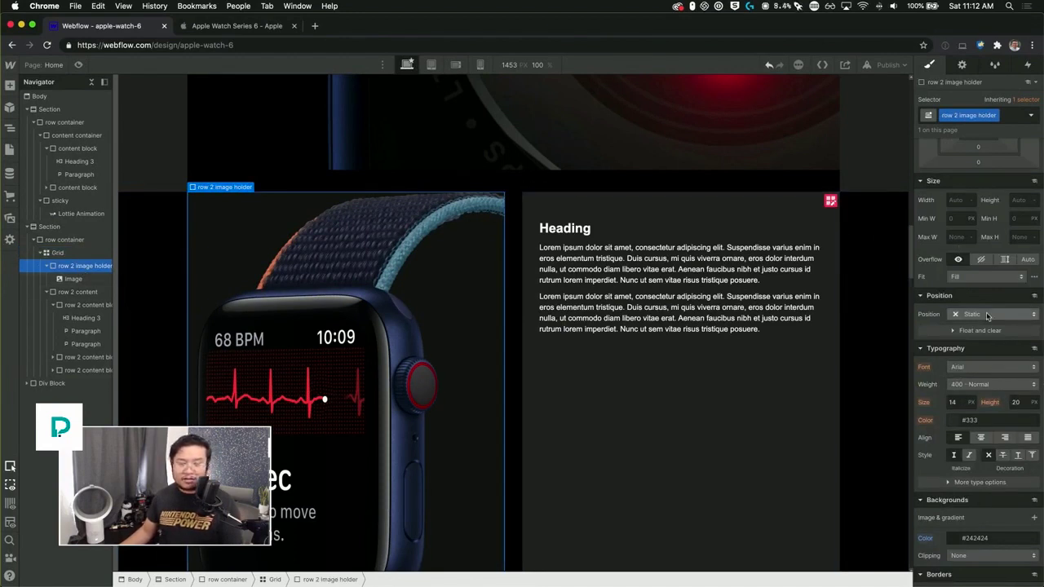
pyautogui.click(987, 316)
pyautogui.click(995, 368)
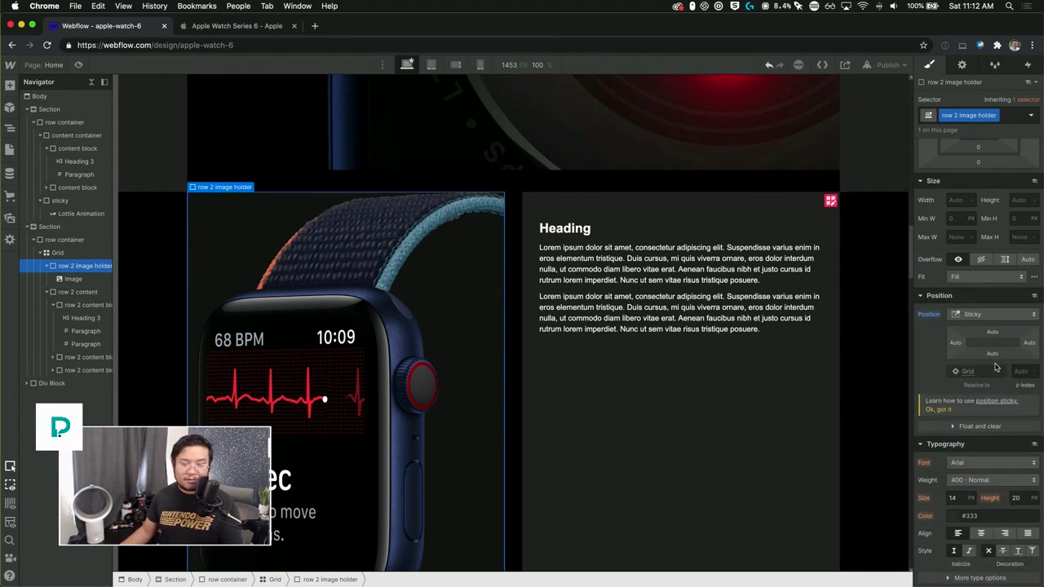
pyautogui.click(998, 332)
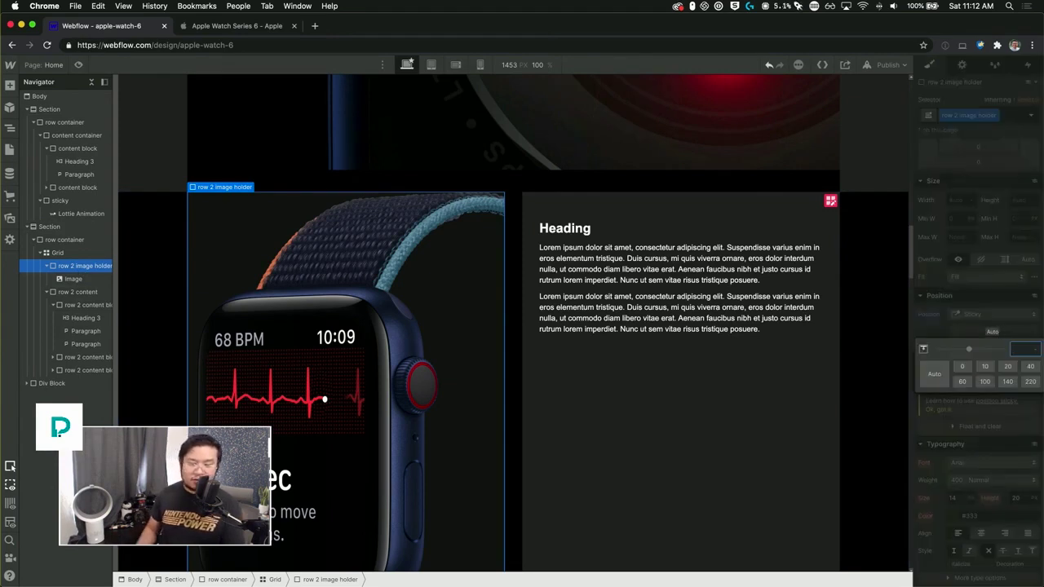
pyautogui.press('Return')
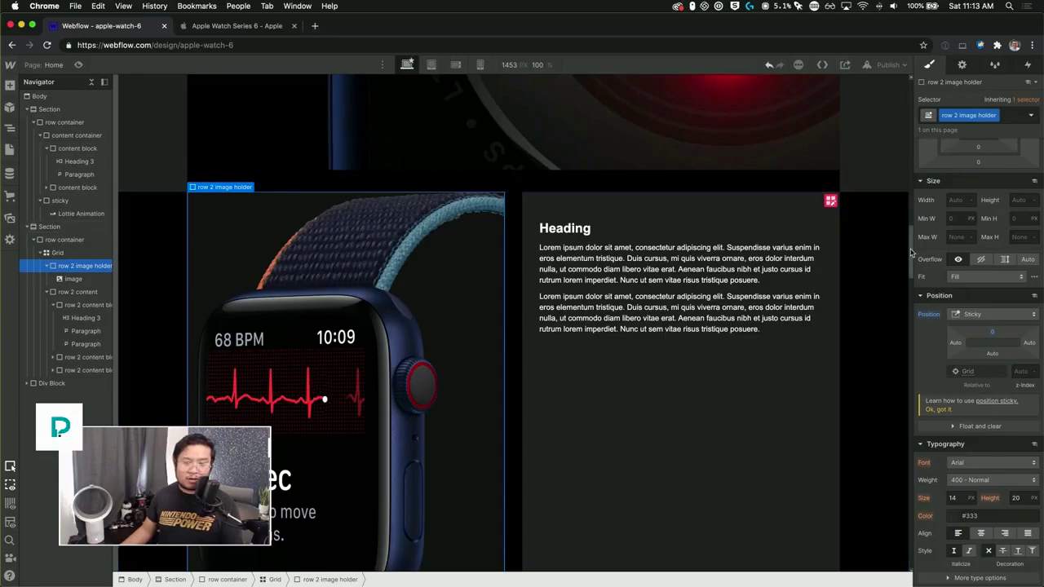
pyautogui.scroll(-15, 911, 253)
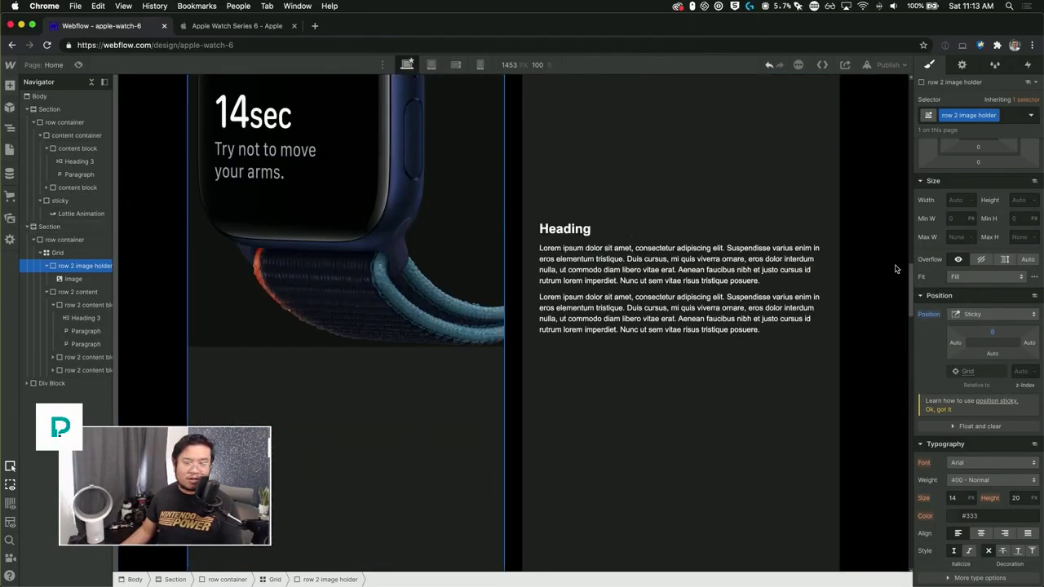
pyautogui.scroll(10, 895, 269)
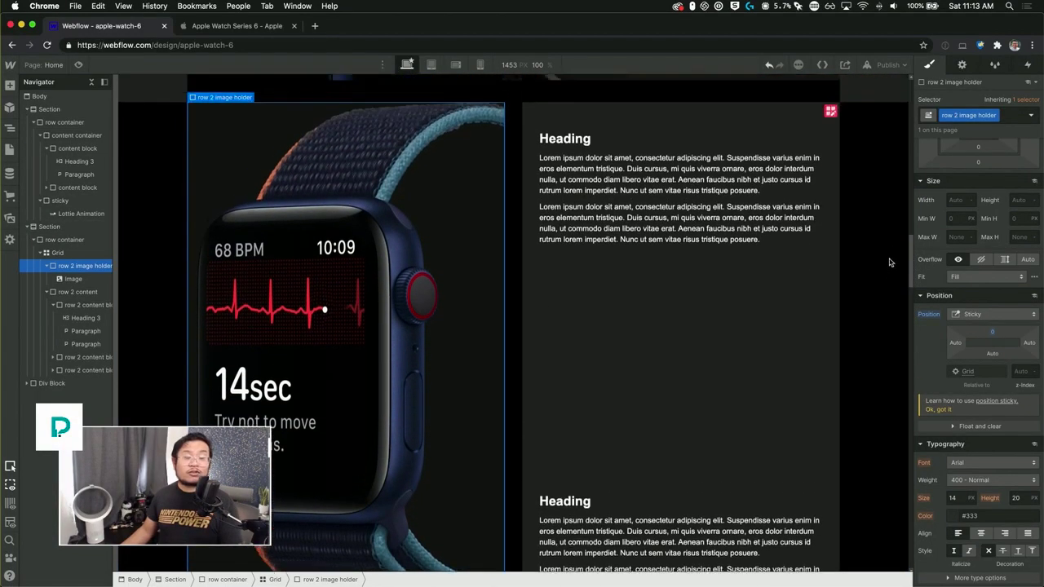
pyautogui.scroll(-5, 889, 274)
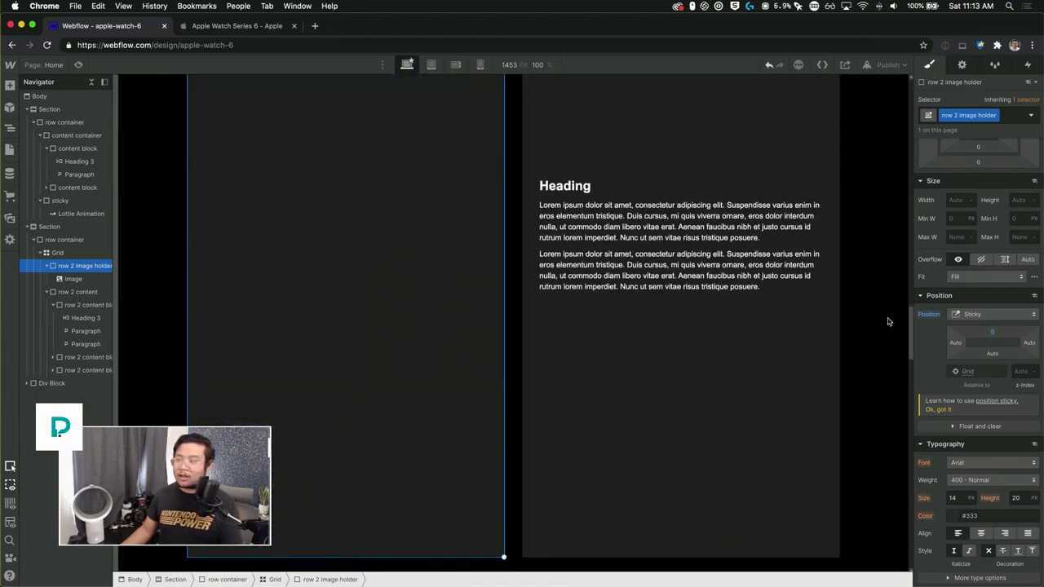
pyautogui.scroll(10, 887, 310)
pyautogui.scroll(-8, 881, 318)
pyautogui.scroll(5, 879, 313)
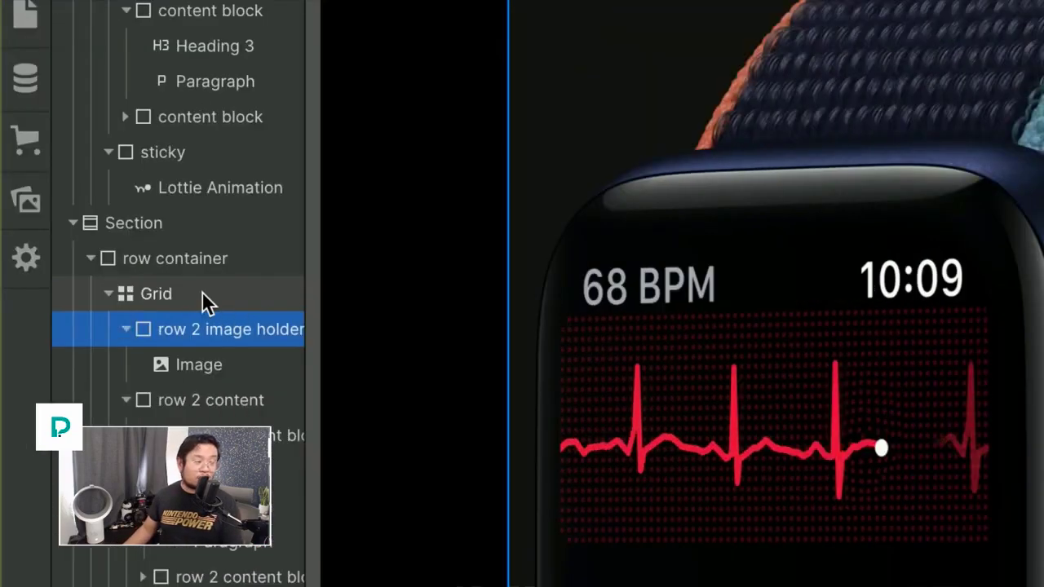
# Align the items of the second section's Grid vertically to the start
pyautogui.click(75, 254)
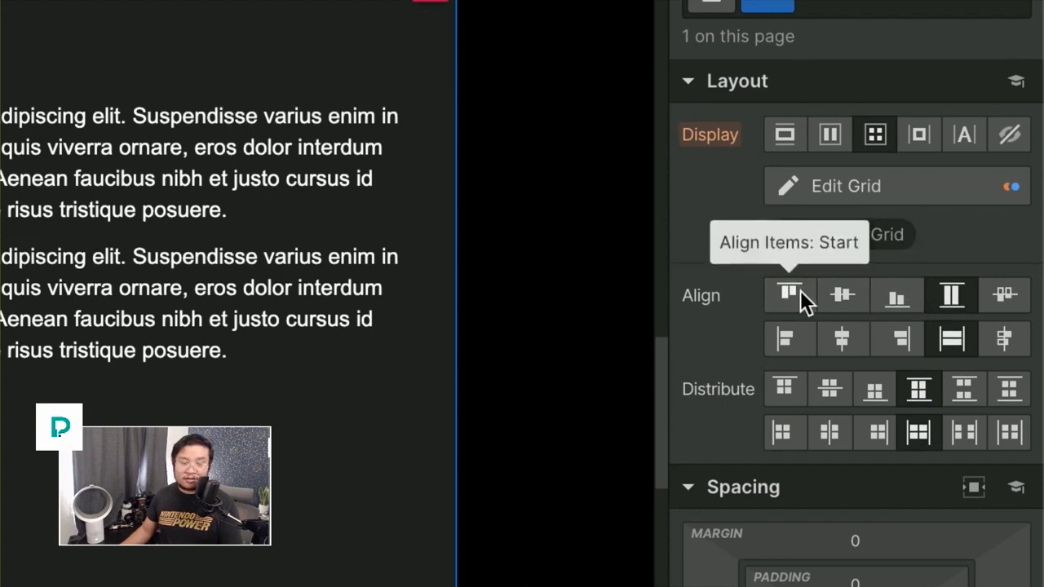
pyautogui.click(800, 290)
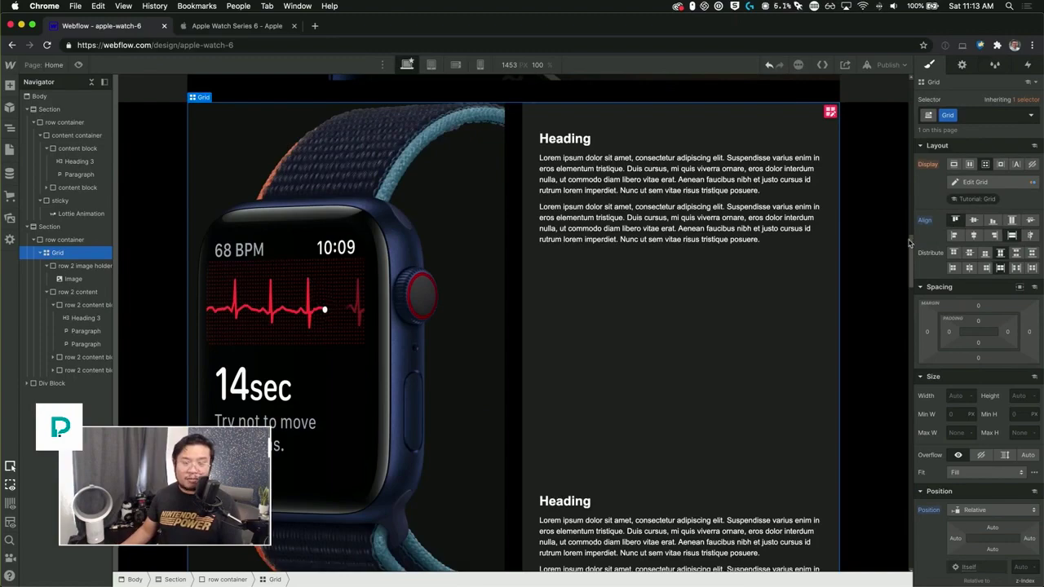
pyautogui.moveTo(913, 235)
pyautogui.mouseDown()
pyautogui.moveTo(912, 381)
pyautogui.moveTo(915, 197)
pyautogui.moveTo(914, 272)
pyautogui.moveTo(913, 240)
pyautogui.mouseUp()
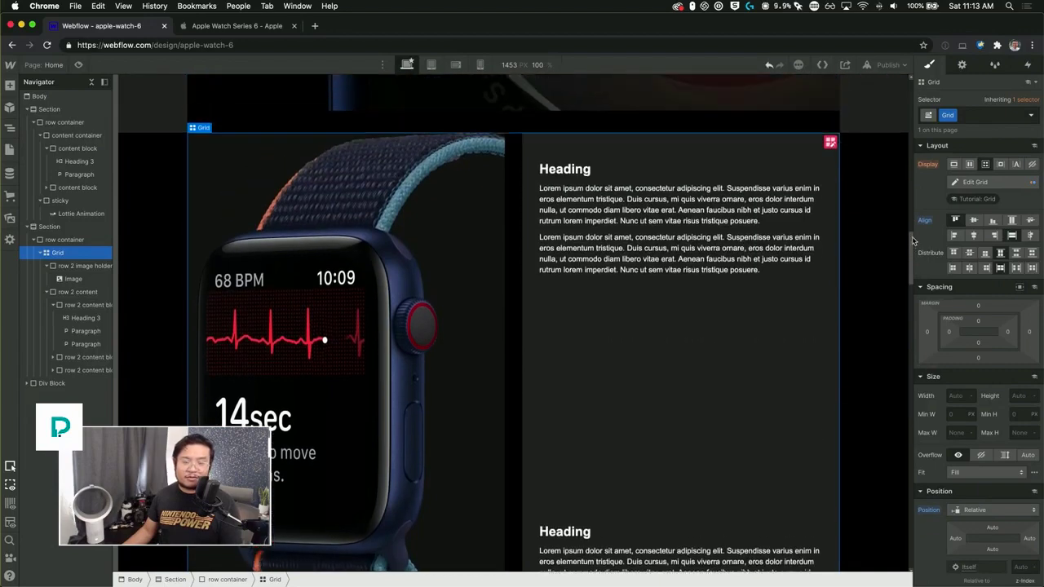
# Try stretching the second section's Grid items vertically to compare scrolling, and restore their vertical alignment to the start
pyautogui.click(1012, 221)
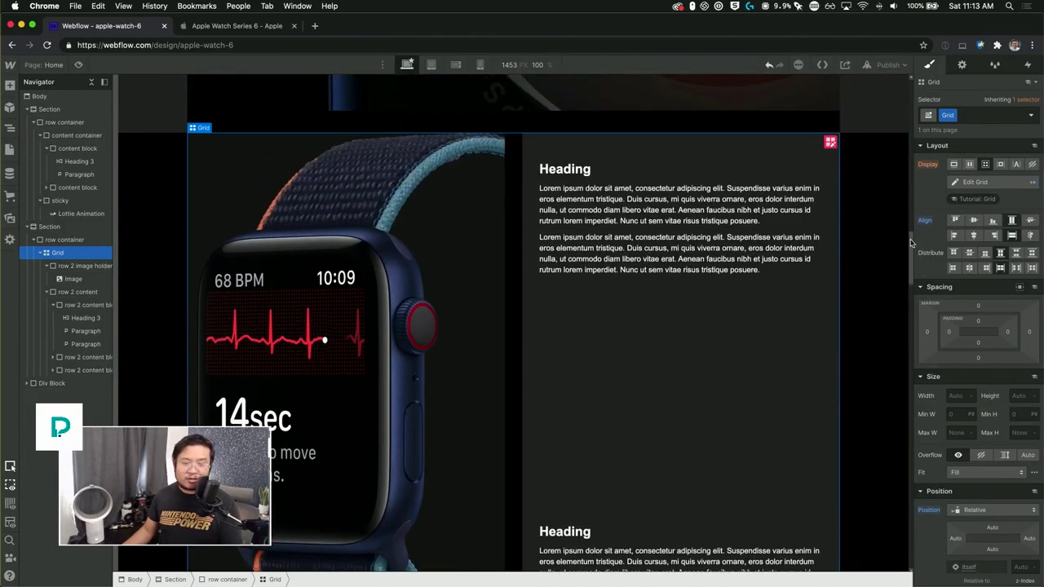
pyautogui.moveTo(908, 233); pyautogui.dragTo(924, 334)
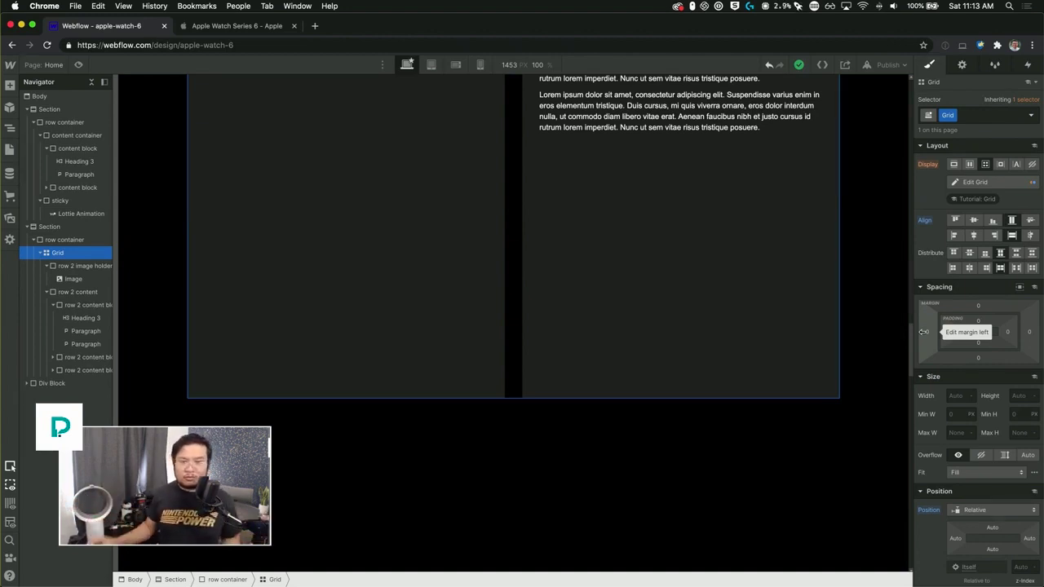
pyautogui.click(954, 220)
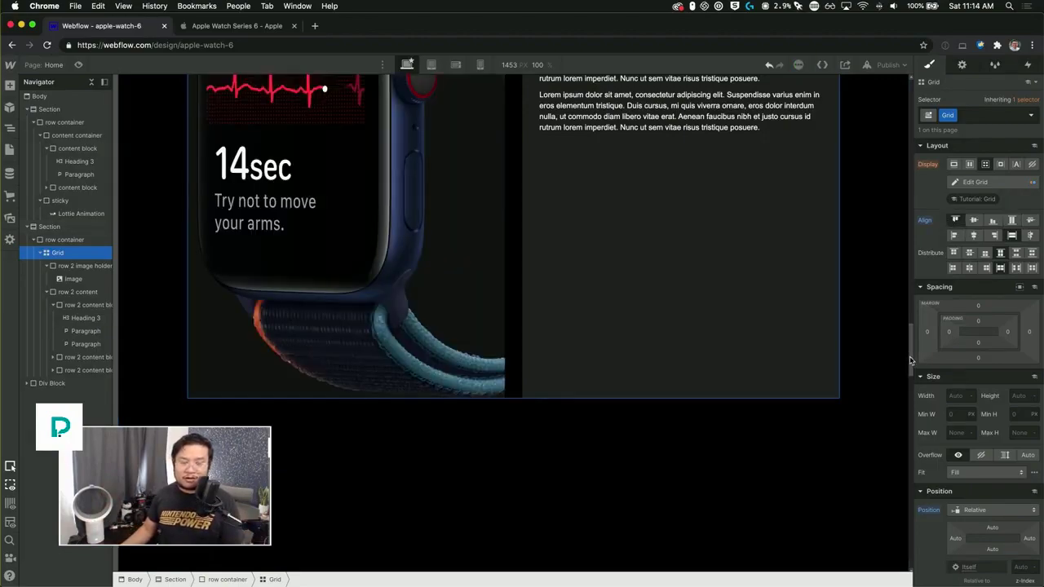
pyautogui.moveTo(911, 360); pyautogui.dragTo(908, 326)
# Set the row 2 image holder's height to 300 px and raise it in increments to 350 px
pyautogui.click(96, 267)
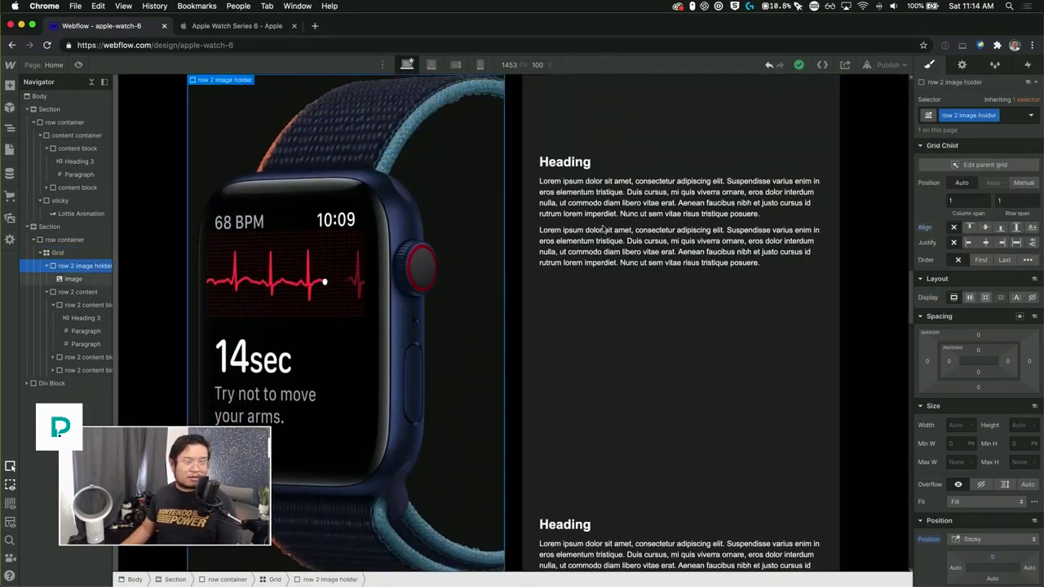
pyautogui.click(1018, 425)
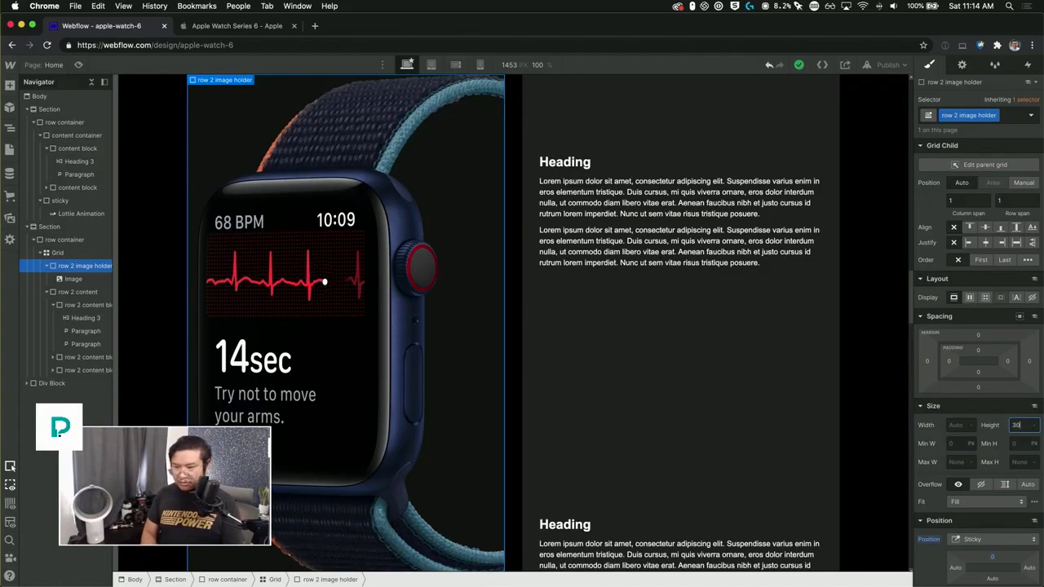
pyautogui.write('300')
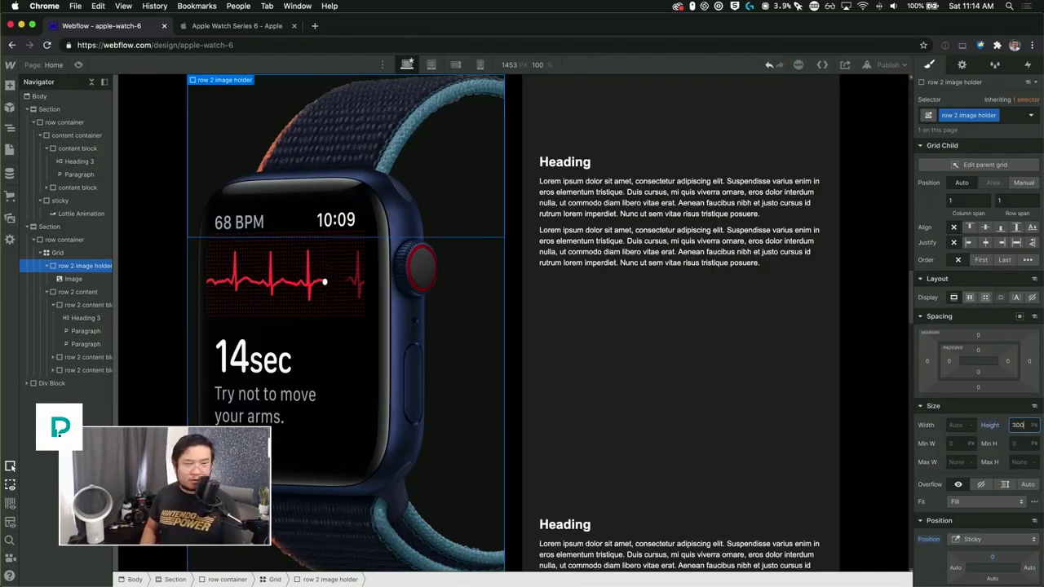
pyautogui.hotkey('shift', 'Up')
pyautogui.hotkey('shift', 'Up')
pyautogui.hotkey('shift', 'Up')
pyautogui.hotkey('shift', 'Up')
pyautogui.hotkey('shift', 'Up')
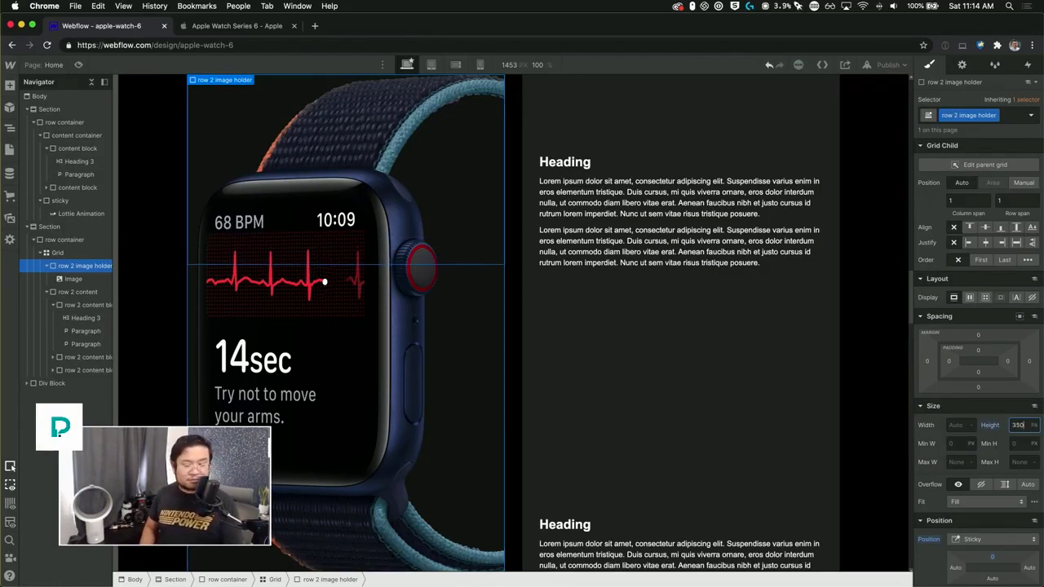
pyautogui.press('Return')
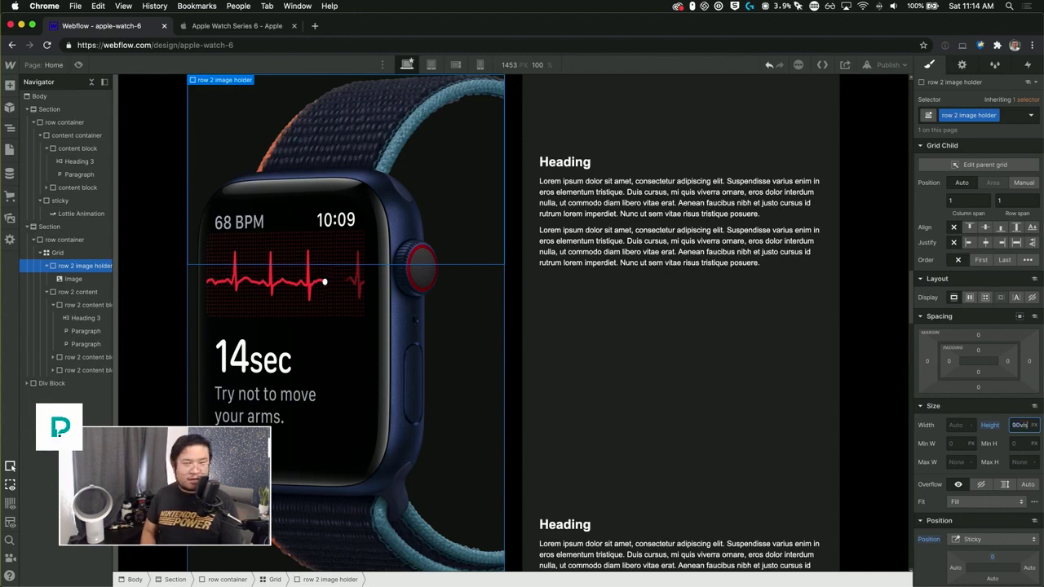
# Set the row 2 image holder's height to 90vh and its overflow to hidden
pyautogui.write('90vh')
pyautogui.press('Return')
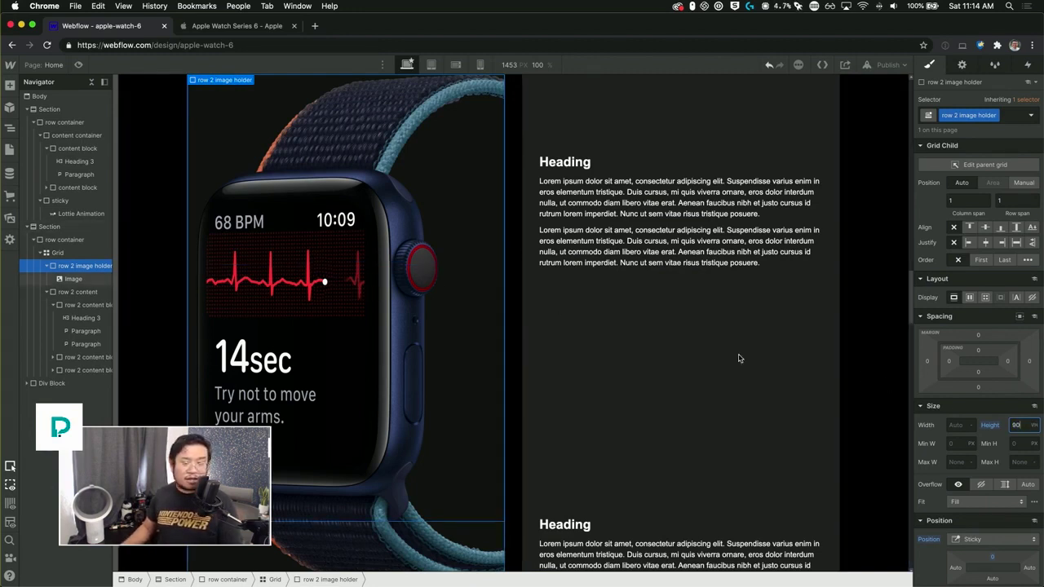
pyautogui.click(980, 484)
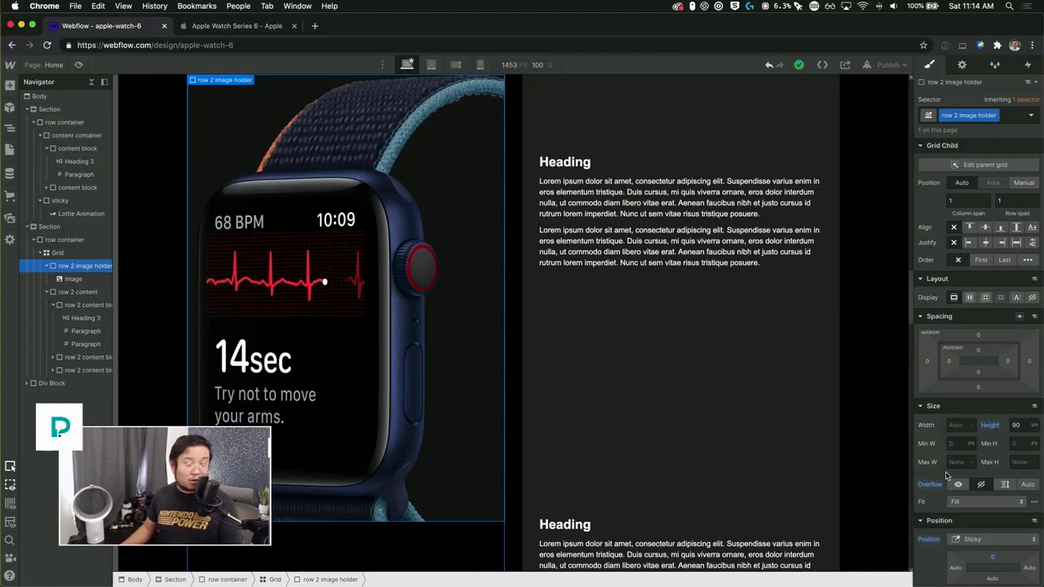
# Give the watch image inside the row 2 image holder a top margin of -50%
pyautogui.click(88, 280)
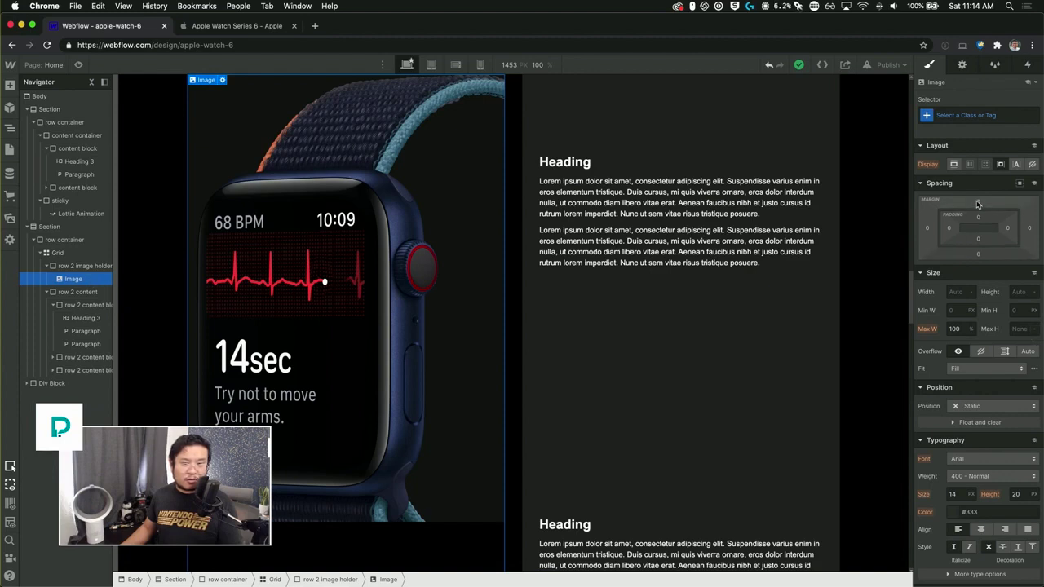
pyautogui.moveTo(978, 202)
pyautogui.mouseDown()
pyautogui.moveTo(982, 267)
pyautogui.moveTo(978, 207)
pyautogui.mouseUp()
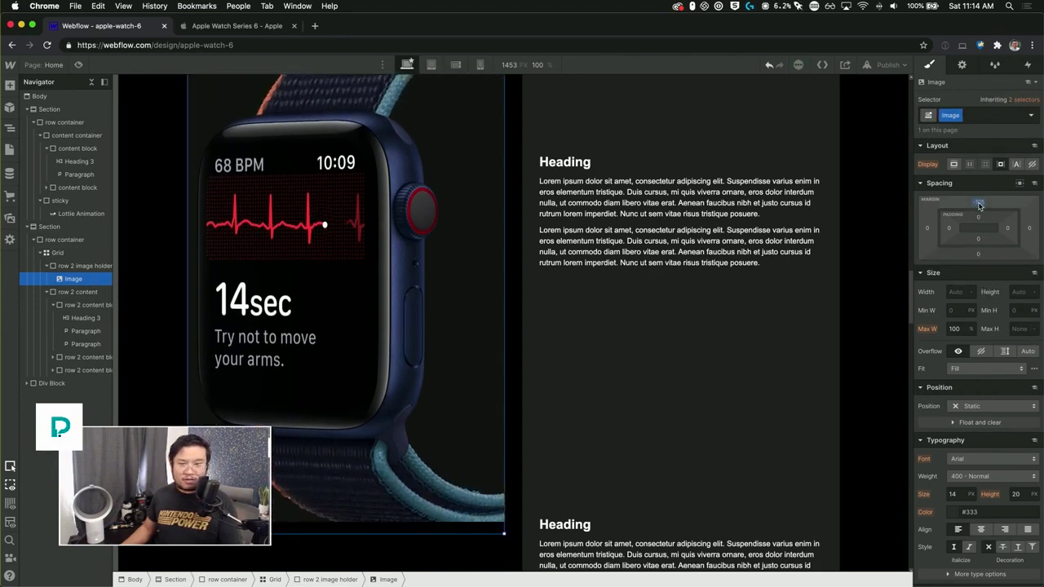
pyautogui.click(979, 206)
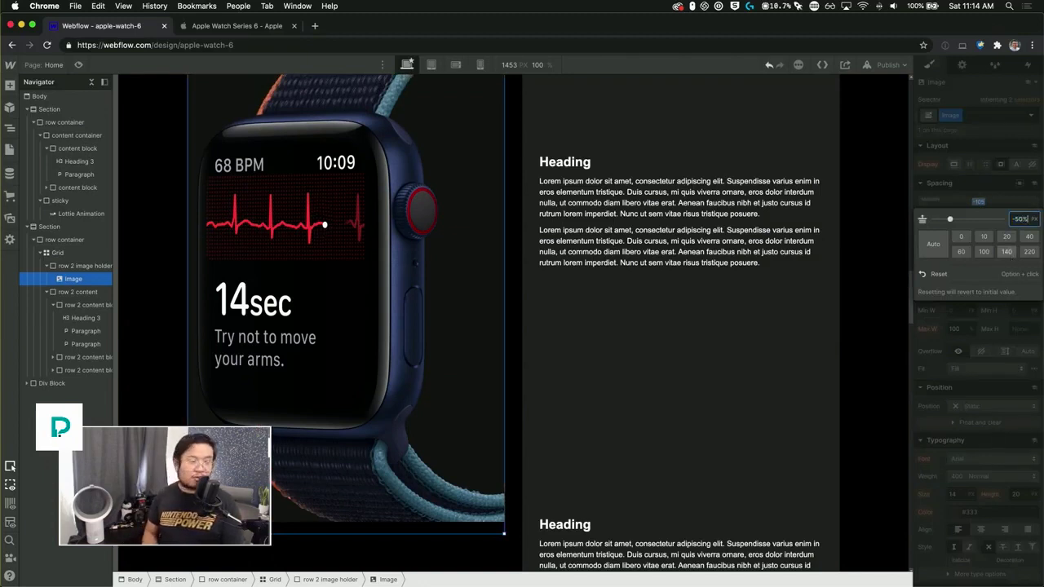
pyautogui.write('-50%')
pyautogui.press('Return')
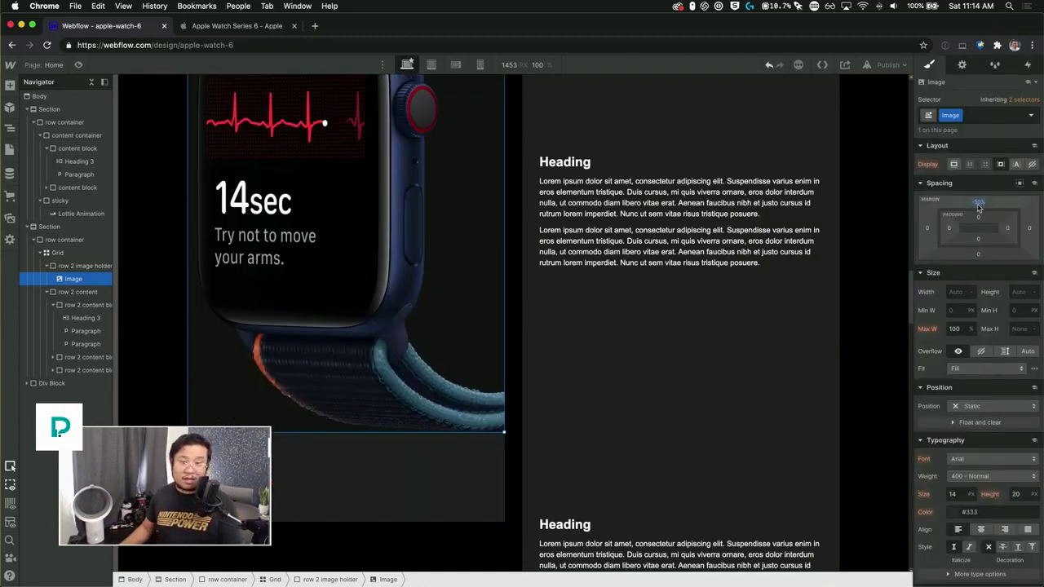
# Adjust the watch image's top margin to -14% and check how the sticky section scrolls
pyautogui.moveTo(984, 207); pyautogui.dragTo(987, 186)
pyautogui.scroll(-2, 681, 304)
pyautogui.scroll(2, 538, 326)
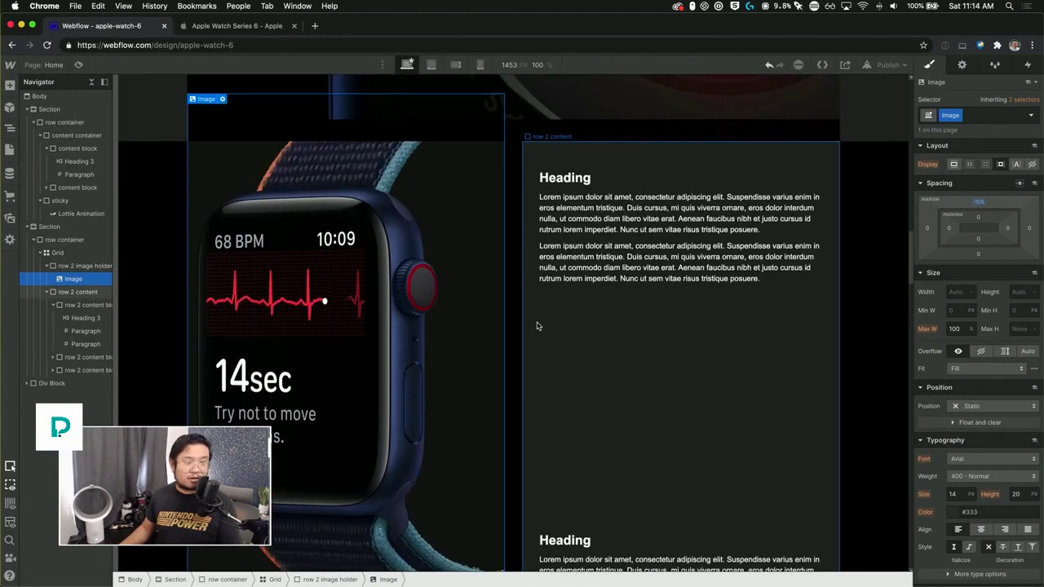
pyautogui.scroll(-2, 539, 326)
pyautogui.moveTo(989, 204); pyautogui.dragTo(985, 201)
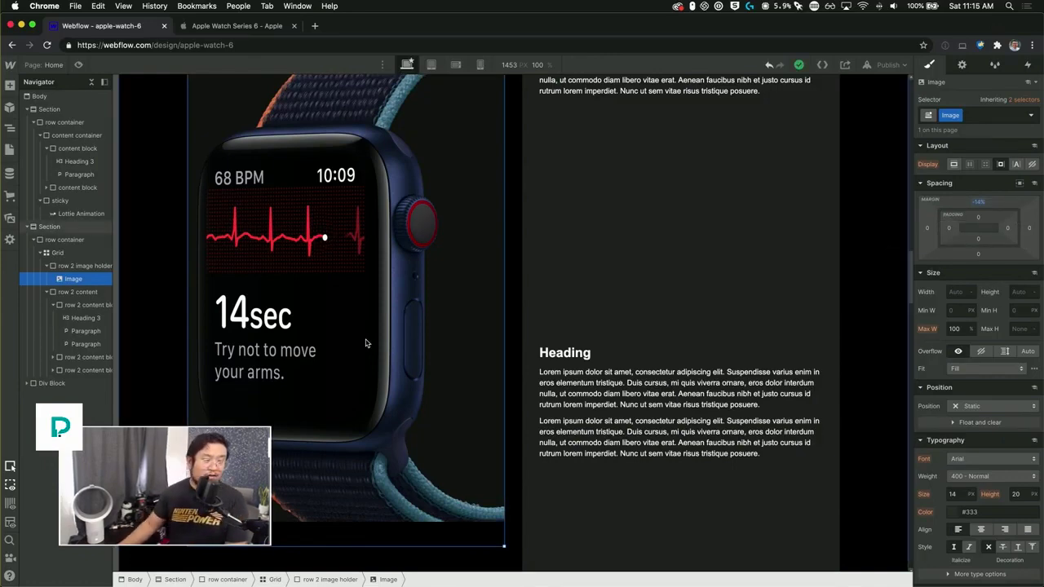
pyautogui.scroll(-5, 433, 319)
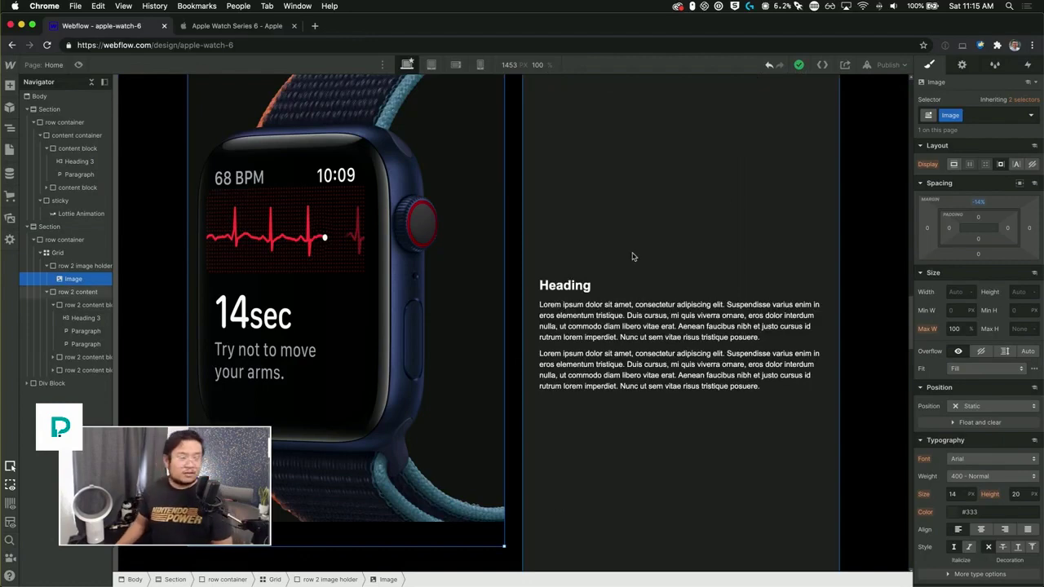
pyautogui.scroll(-5, 478, 302)
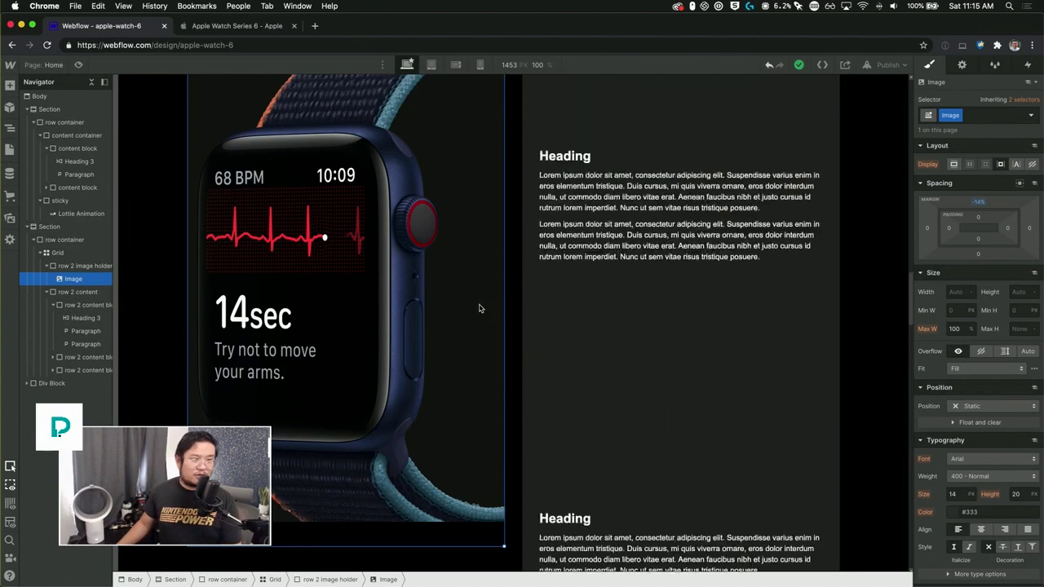
pyautogui.scroll(-1, 478, 305)
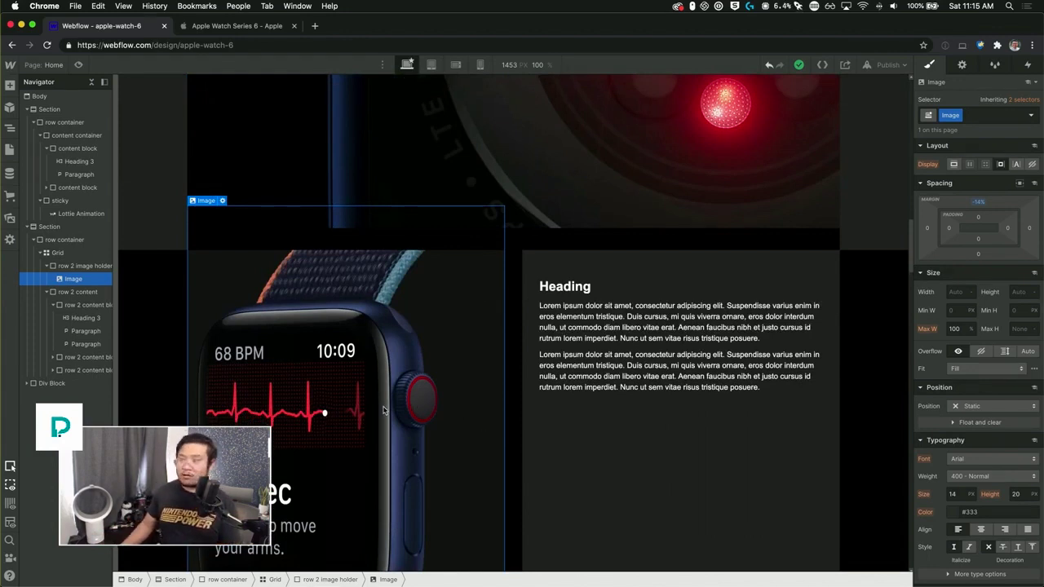
# Add a While scrolling in view element trigger to the second section's row container with the Play scroll animation action
pyautogui.click(88, 240)
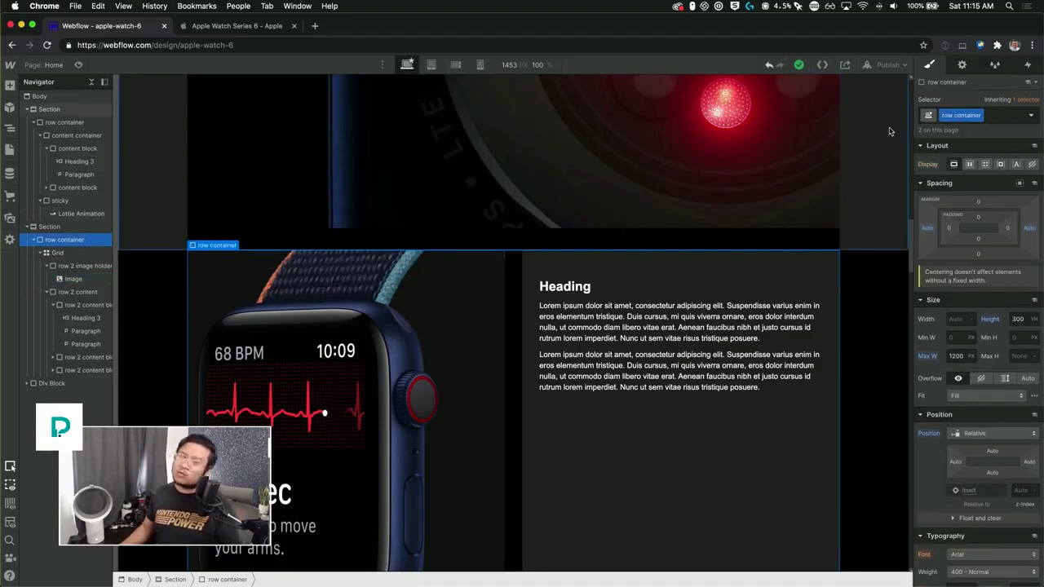
pyautogui.click(1028, 65)
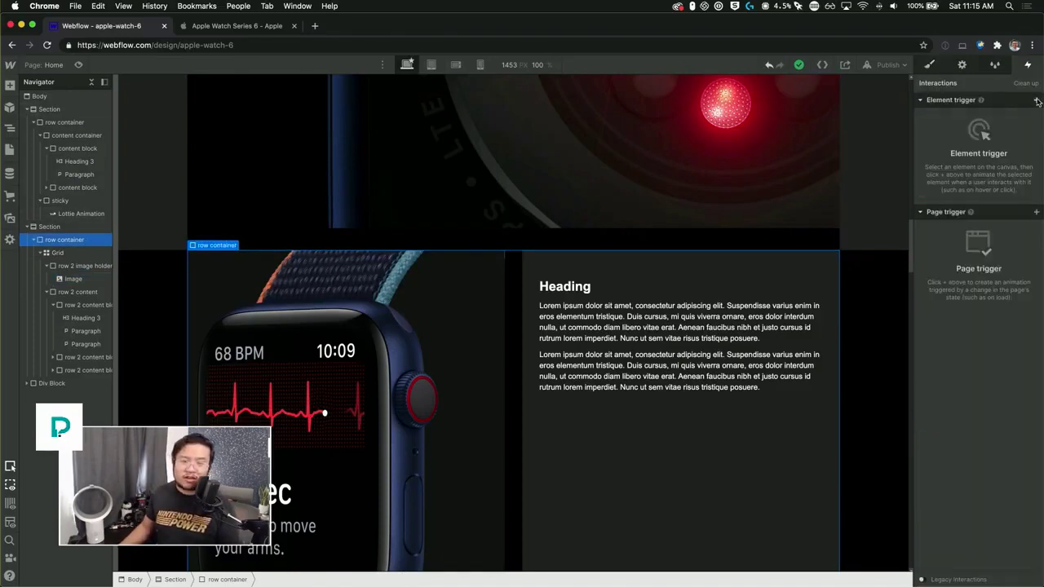
pyautogui.click(1037, 100)
pyautogui.click(998, 169)
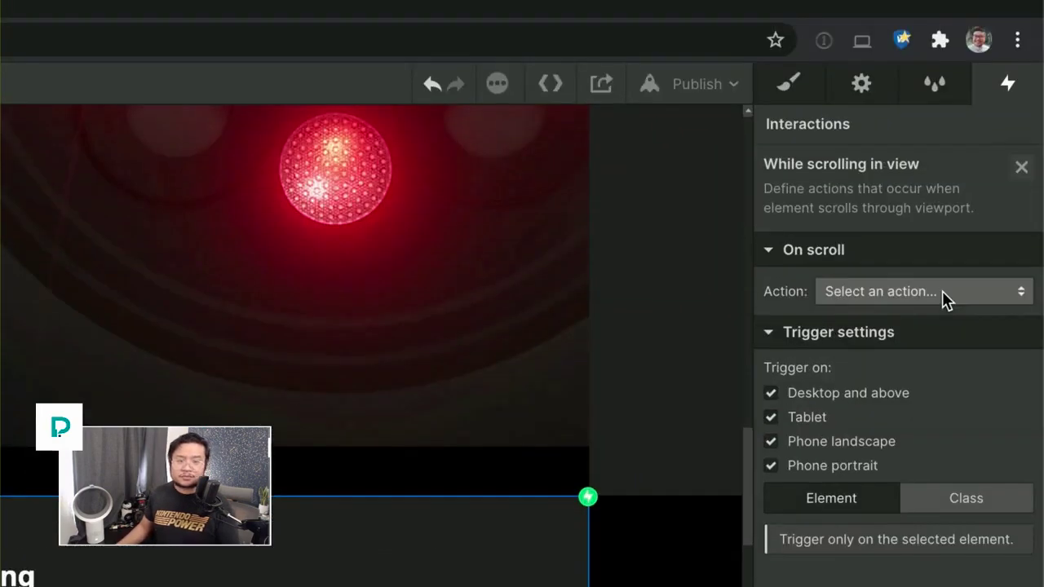
pyautogui.click(999, 158)
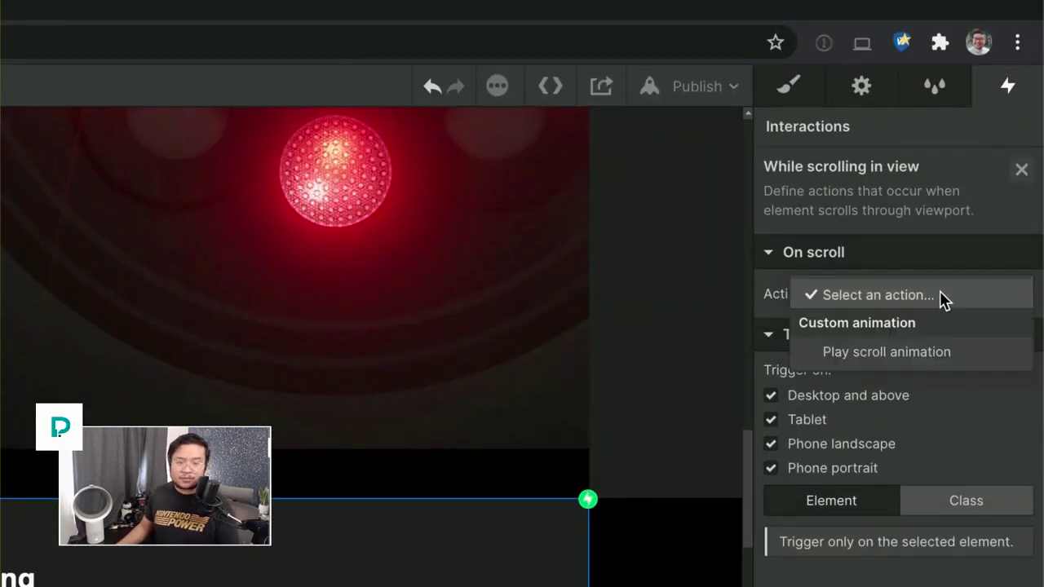
pyautogui.click(904, 313)
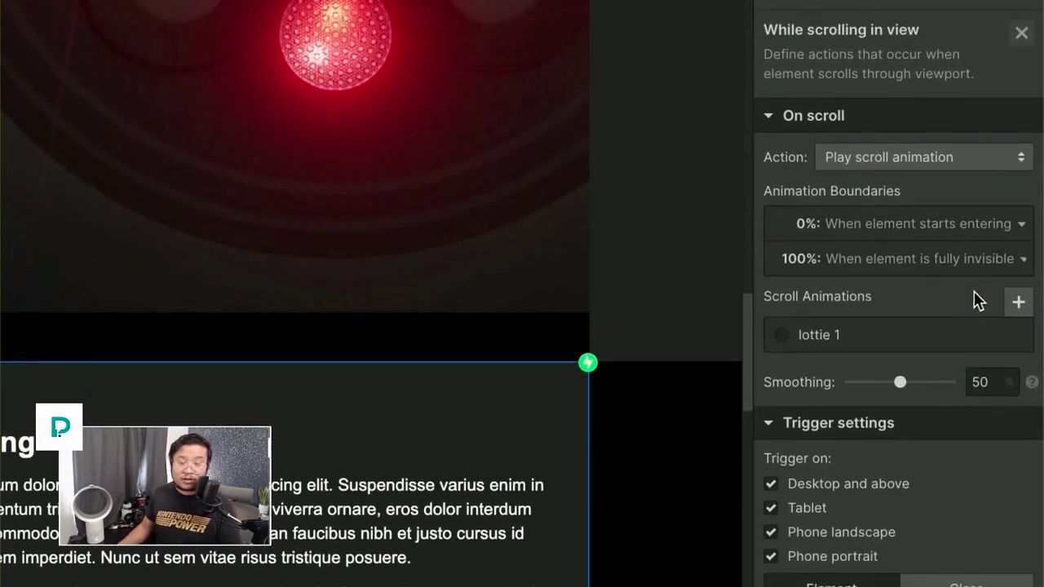
# Create a new scroll animation named "watch zoom to crown" for the row container's trigger
pyautogui.click(1018, 295)
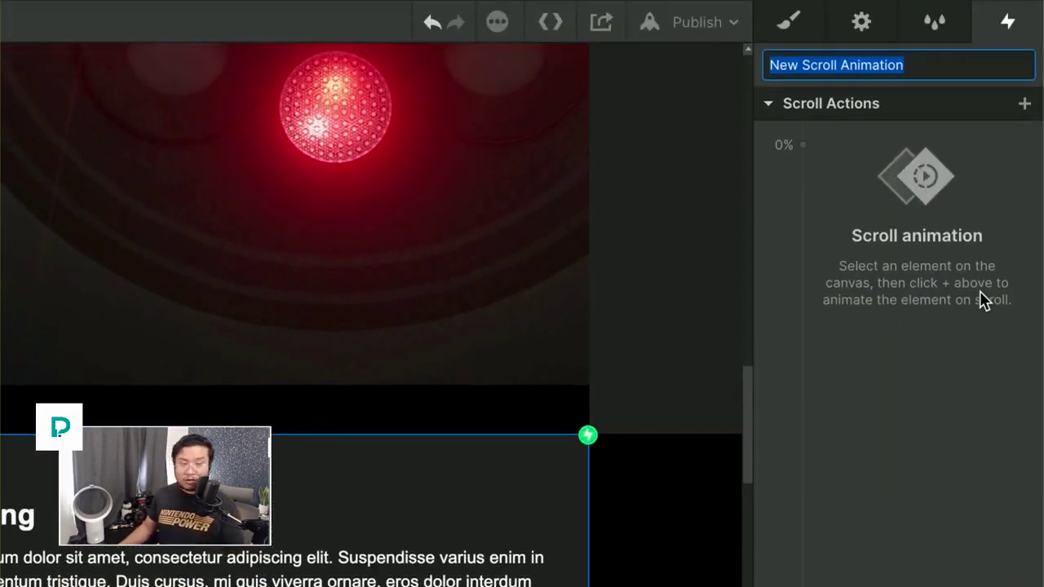
pyautogui.write('watch zoom to crown')
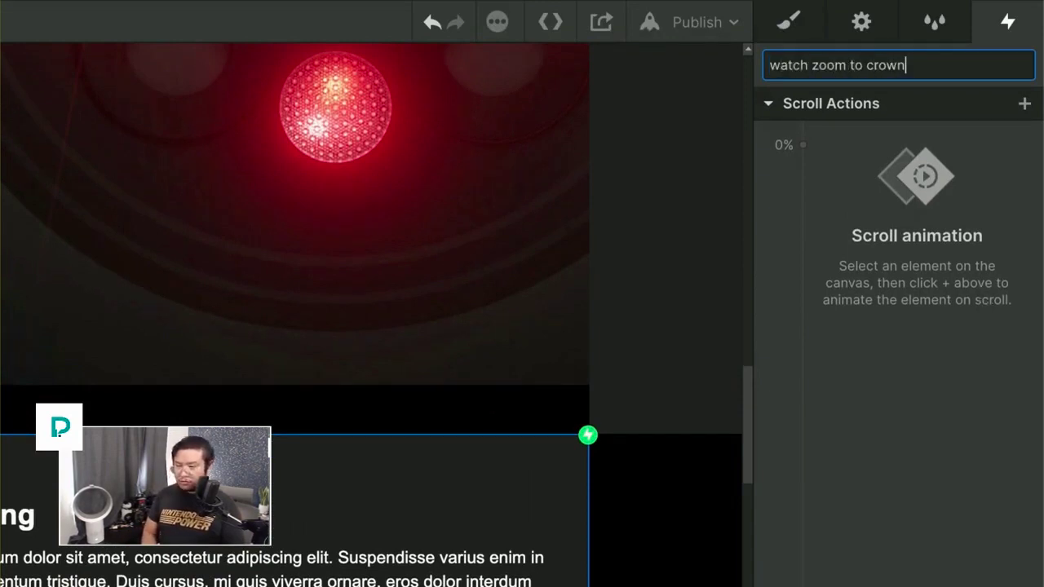
pyautogui.press('Return')
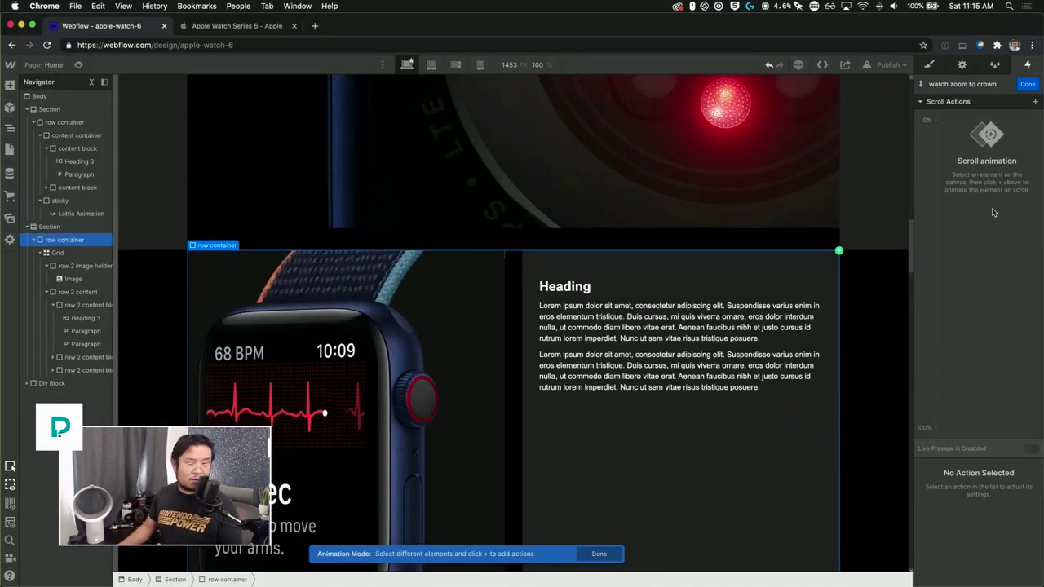
# Add a Scale action for the row 2 watch image, with scale 1 at the 0% keyframe and 1.7 at 100%
pyautogui.click(74, 279)
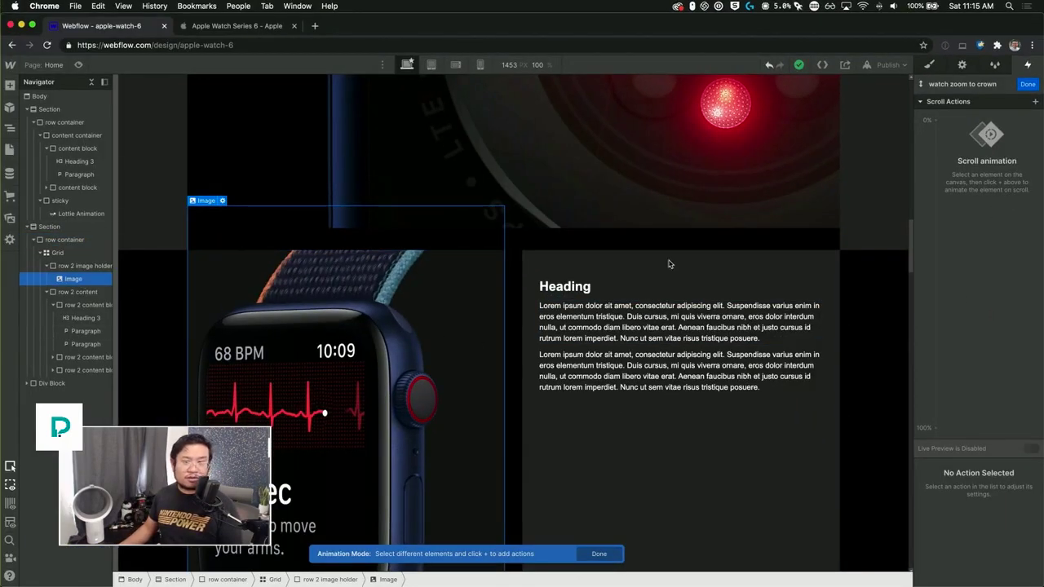
pyautogui.click(936, 120)
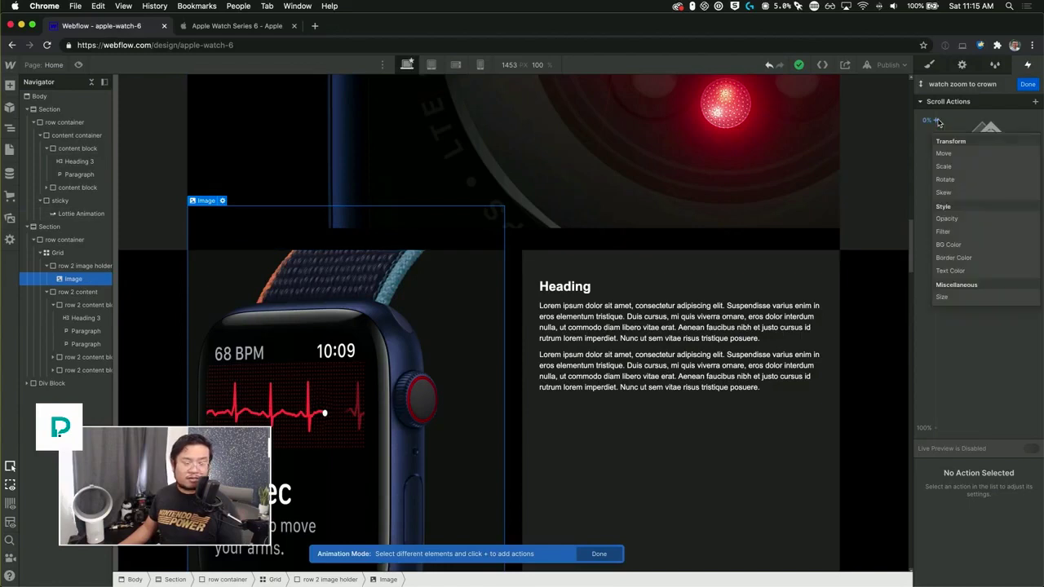
pyautogui.click(945, 166)
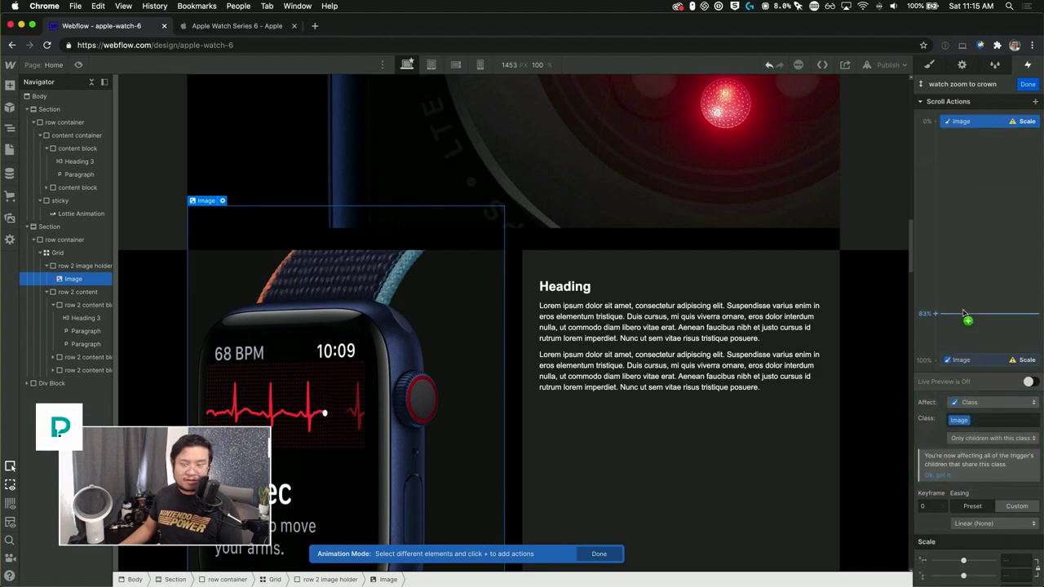
pyautogui.write('1')
pyautogui.press('Return')
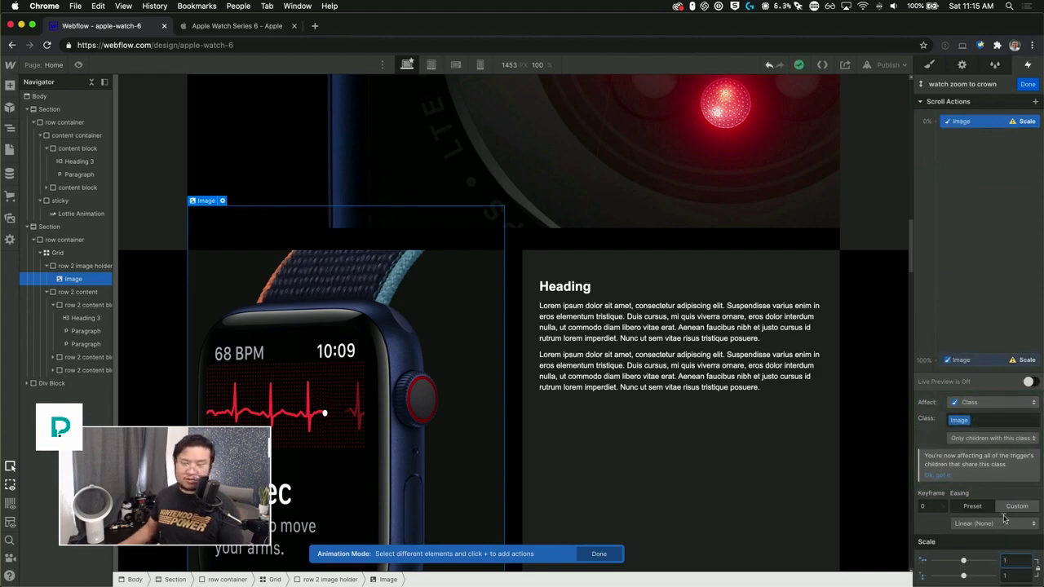
pyautogui.moveTo(960, 359); pyautogui.dragTo(963, 361)
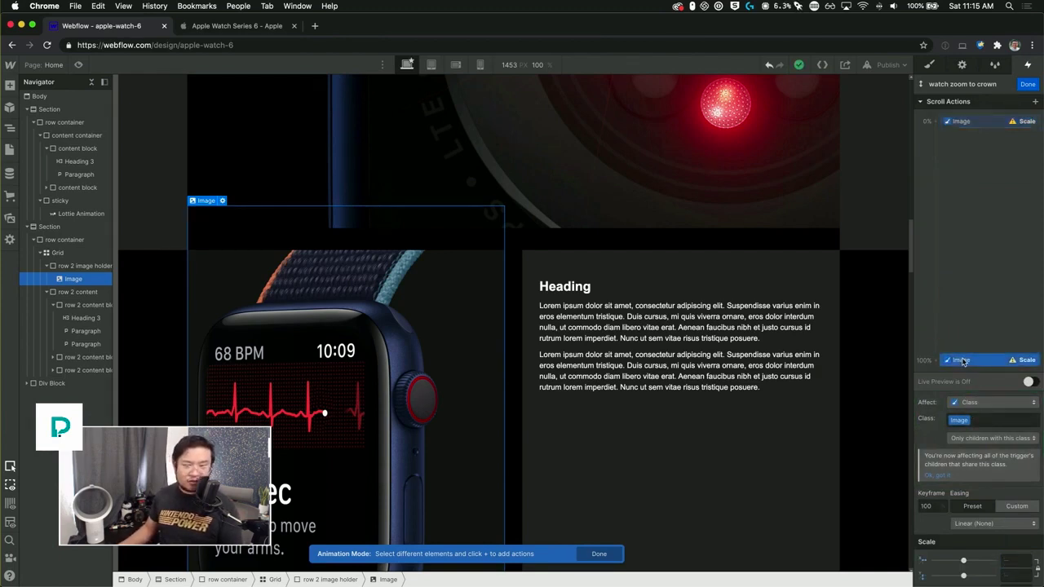
pyautogui.moveTo(963, 562); pyautogui.dragTo(985, 562)
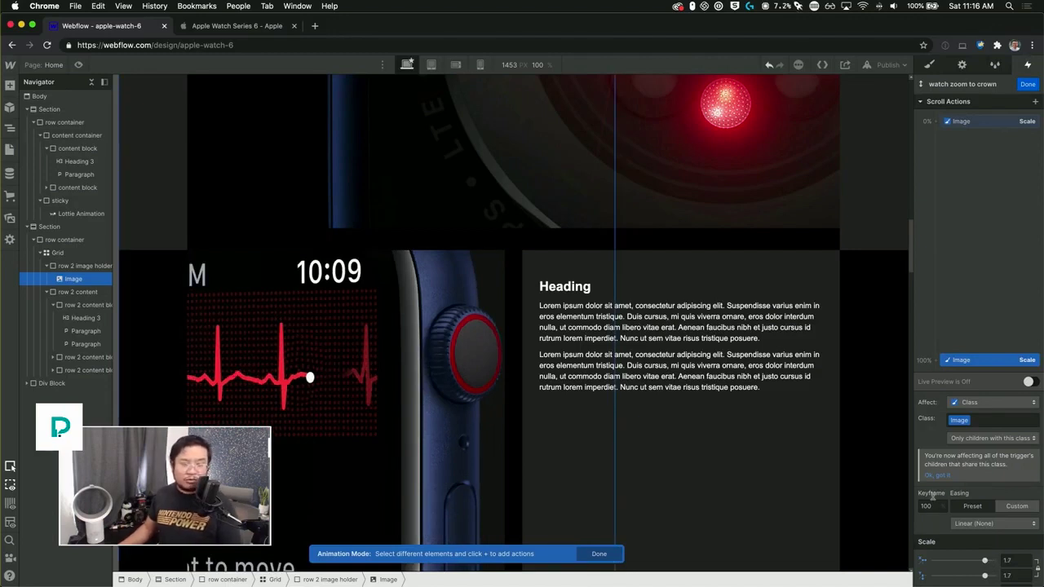
# Add a Move action for the watch image at the 0% keyframe, with X and Y both set to 0
pyautogui.click(935, 122)
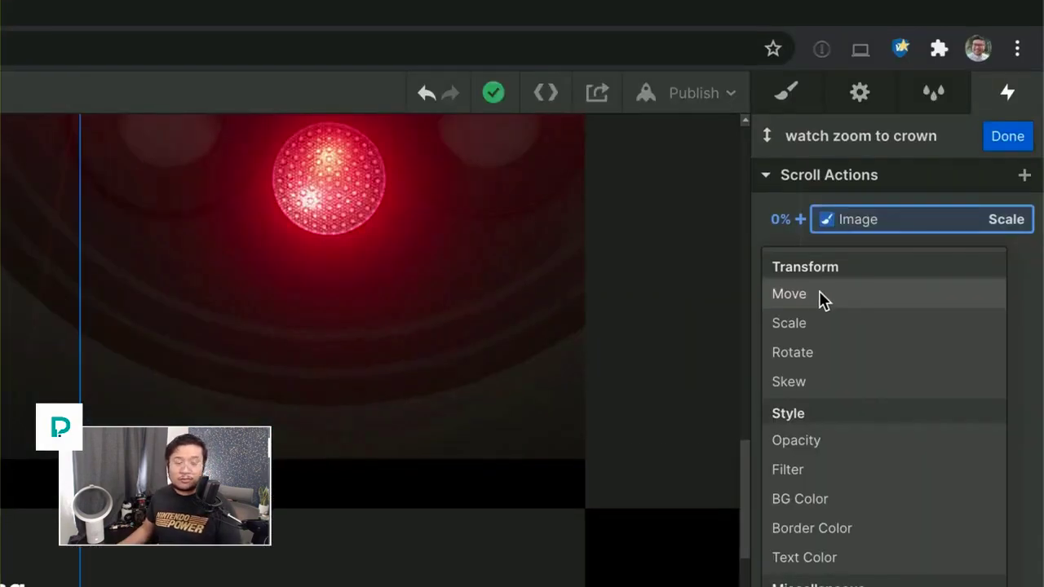
pyautogui.click(813, 297)
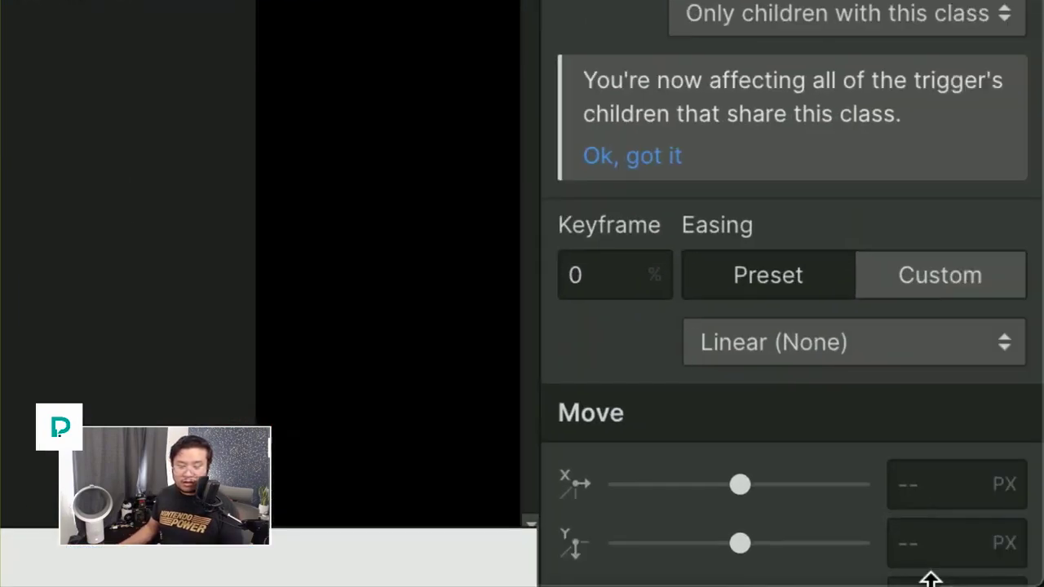
pyautogui.click(1017, 562)
pyautogui.write('0')
pyautogui.press('Tab')
pyautogui.write('0')
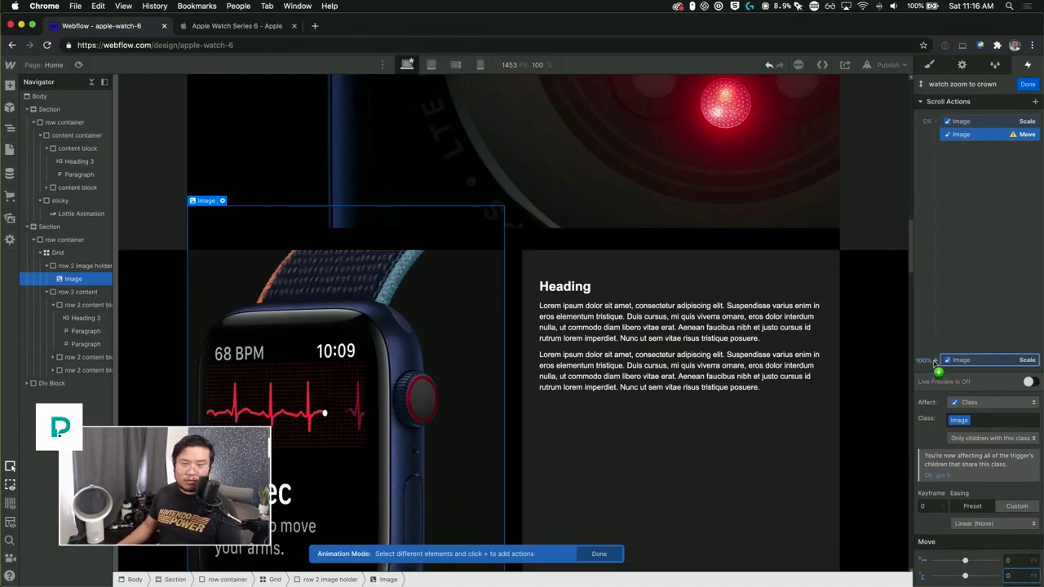
# Add a Move action for the image at the 100% keyframe, with X and Y in percent, shifting the watch to the left
pyautogui.click(938, 371)
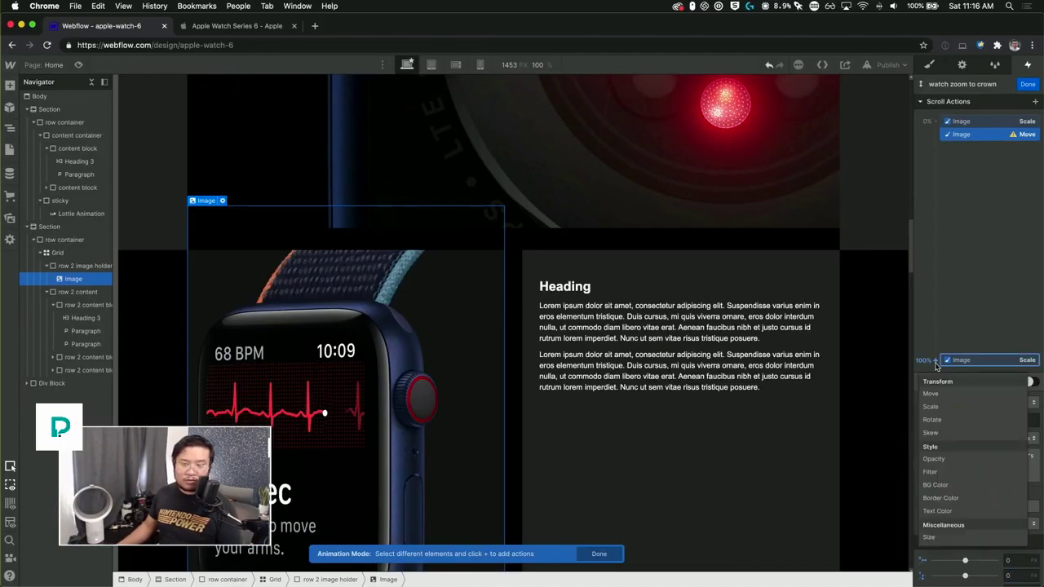
pyautogui.click(954, 395)
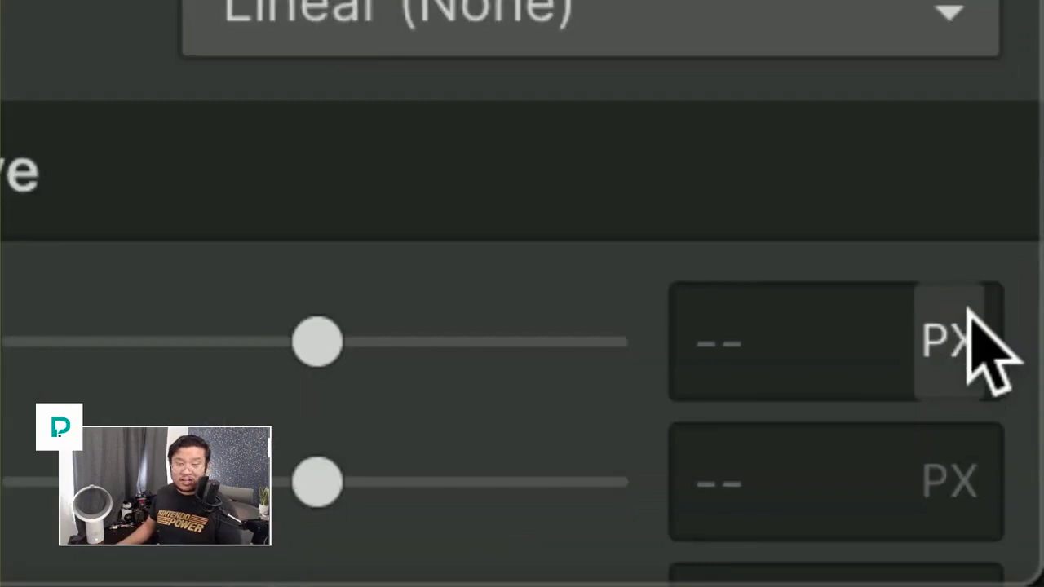
pyautogui.click(1034, 561)
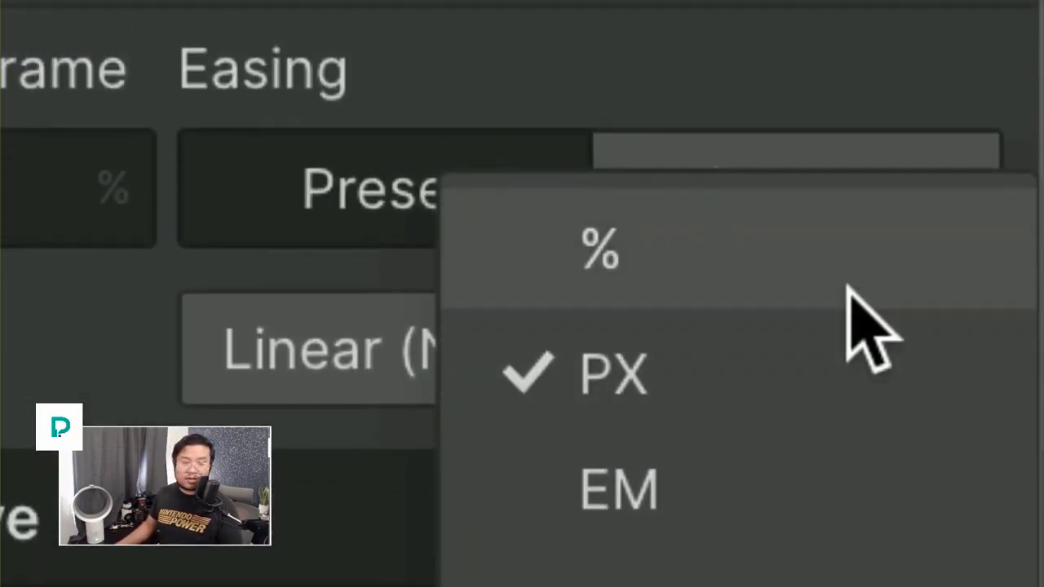
pyautogui.click(850, 291)
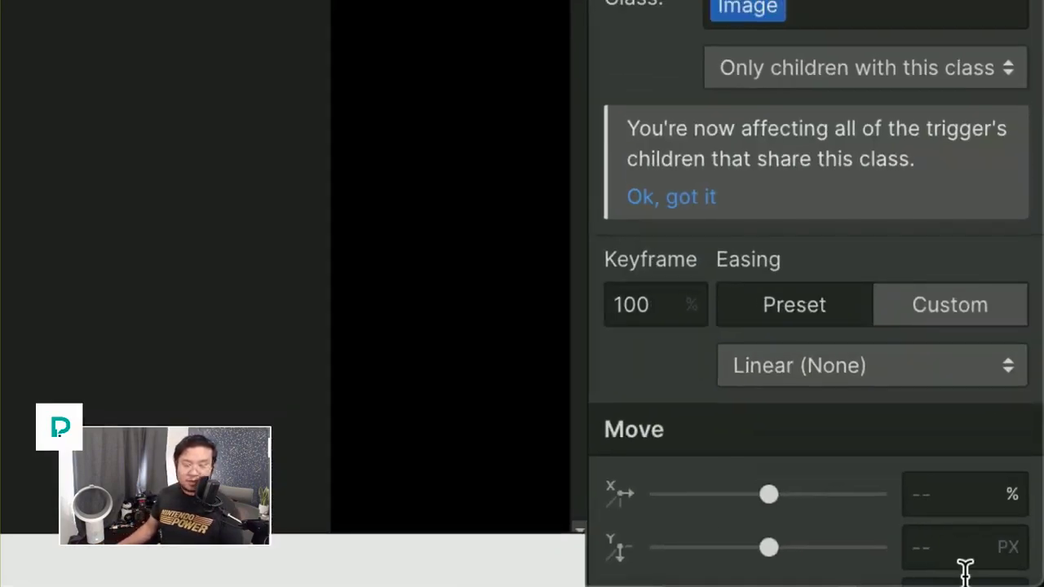
pyautogui.click(1000, 560)
pyautogui.click(922, 326)
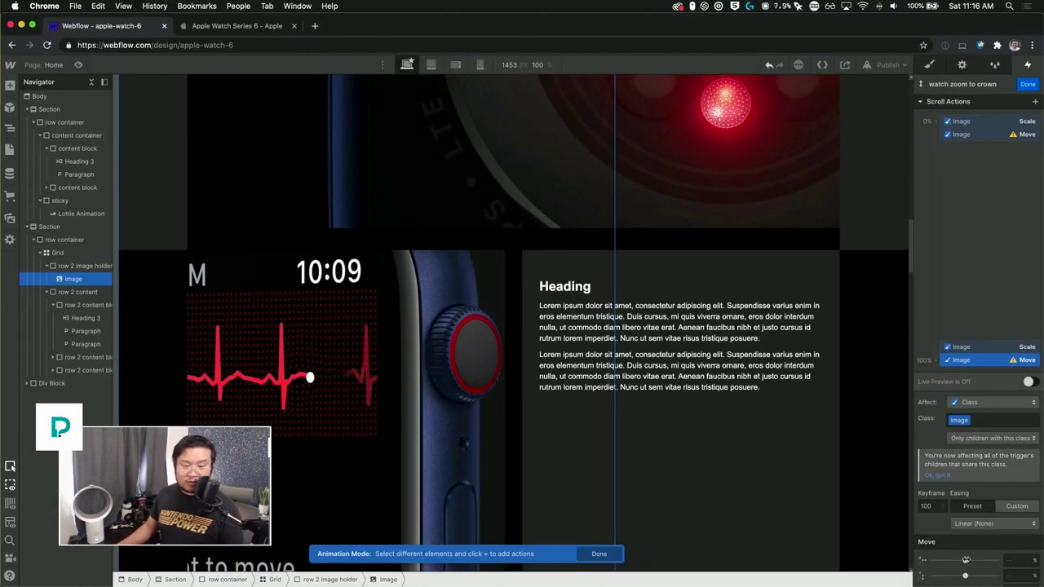
pyautogui.moveTo(965, 559)
pyautogui.mouseDown()
pyautogui.moveTo(956, 559)
pyautogui.moveTo(970, 574)
pyautogui.mouseUp()
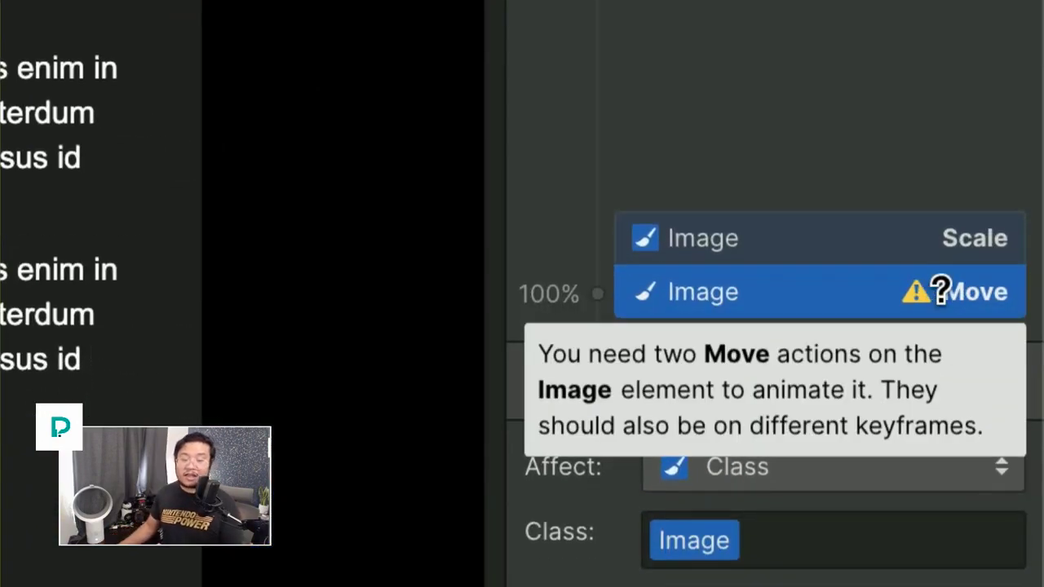
# Change the X and Y units of the 0% keyframe's Move action to percent
pyautogui.moveTo(930, 292); pyautogui.dragTo(942, 155)
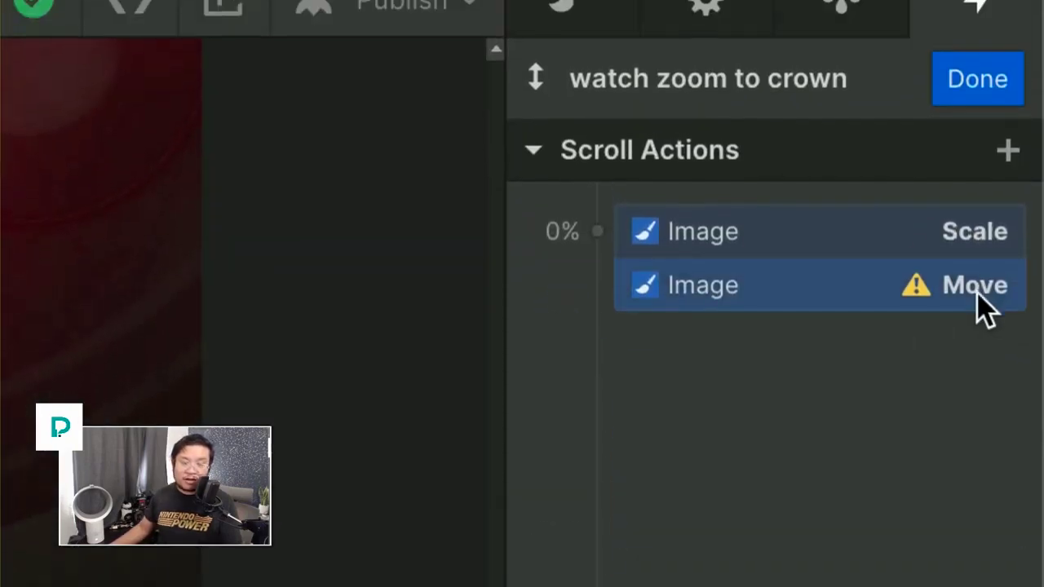
pyautogui.click(979, 294)
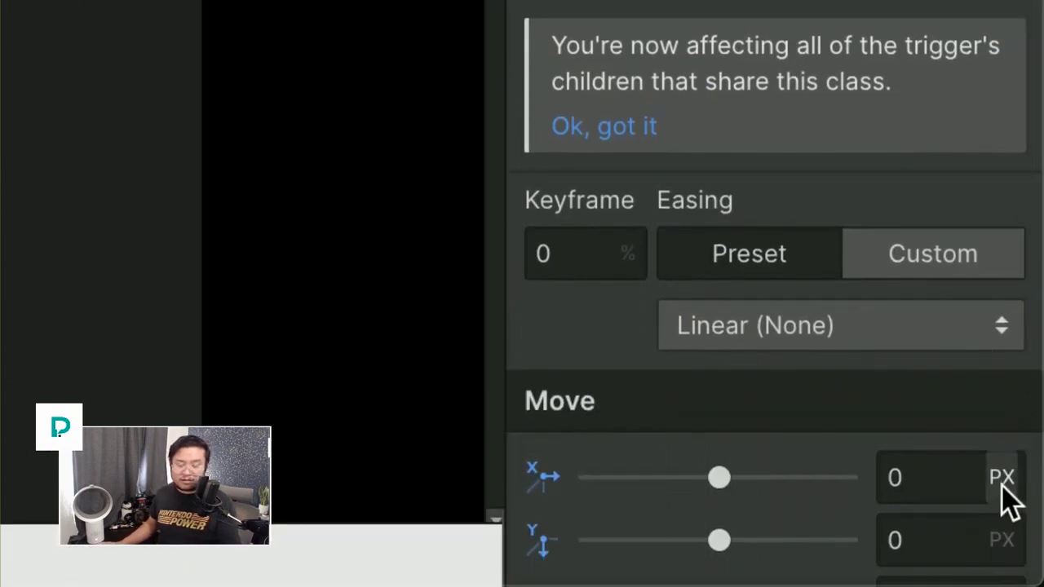
pyautogui.click(1001, 483)
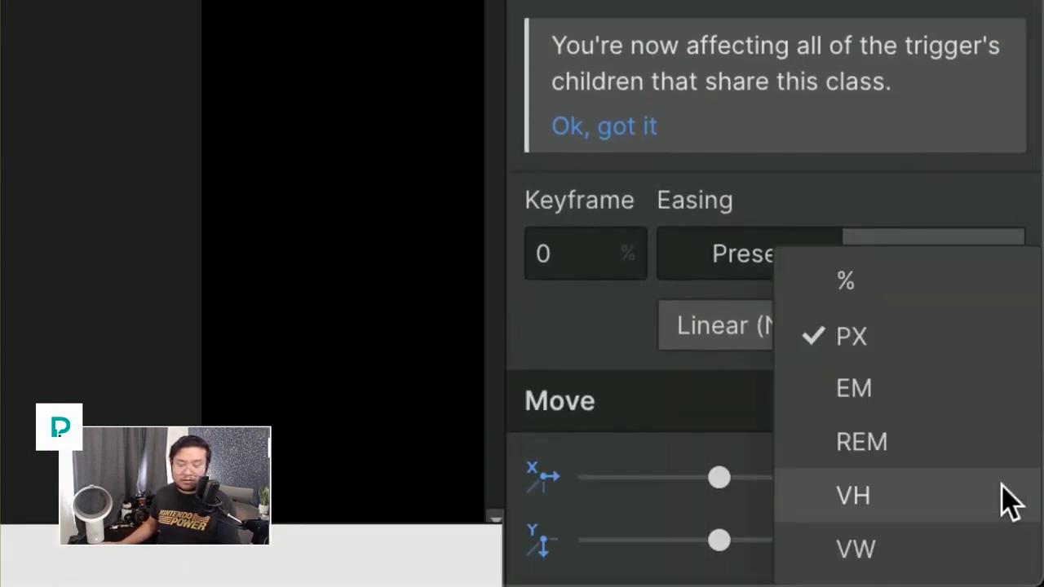
pyautogui.click(926, 280)
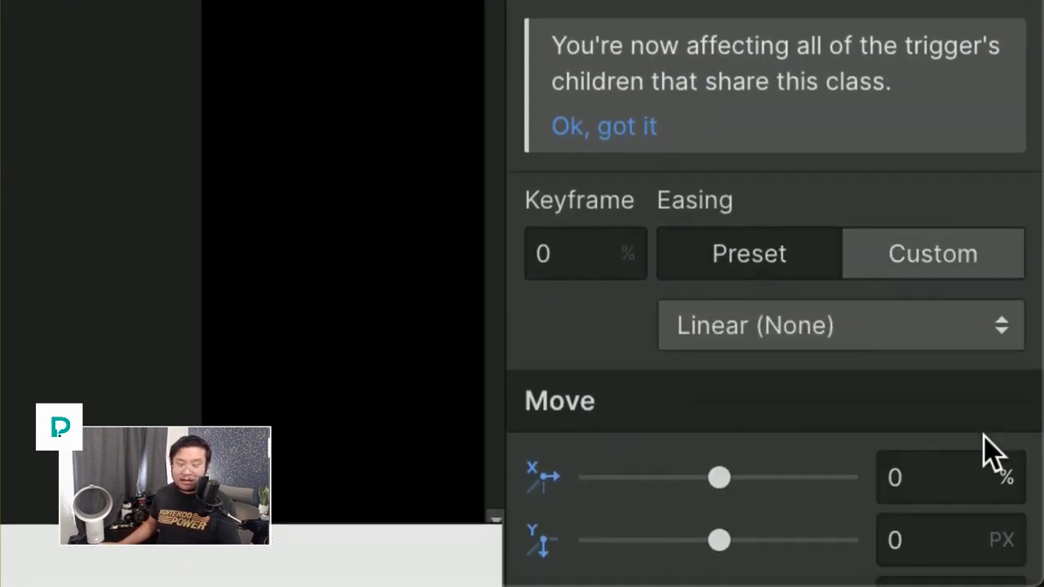
pyautogui.click(1003, 541)
pyautogui.click(907, 294)
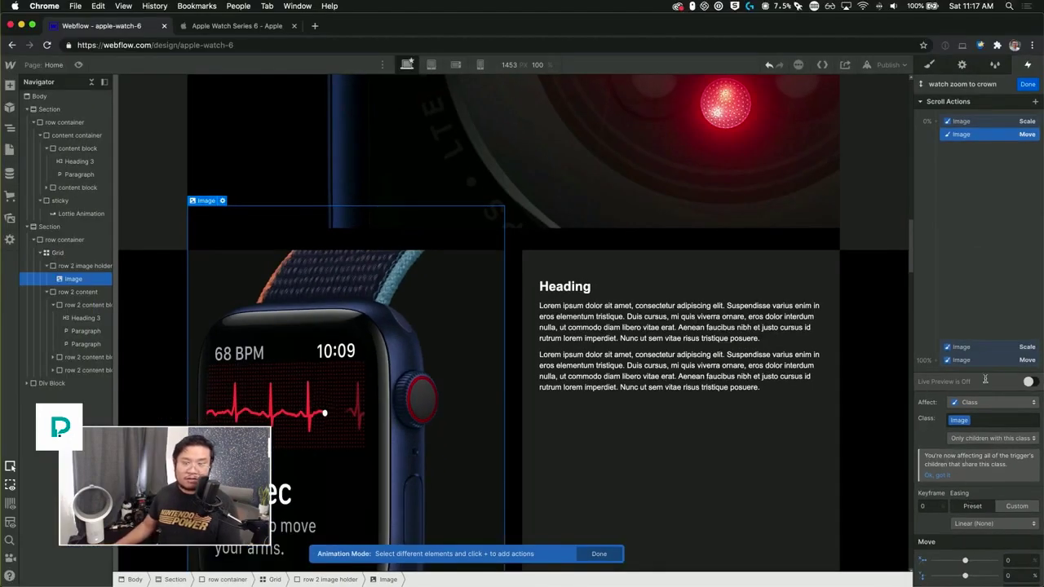
# Preview the page and scroll through the ECG section to check how the watch image scales and moves
pyautogui.scroll(-8, 481, 281)
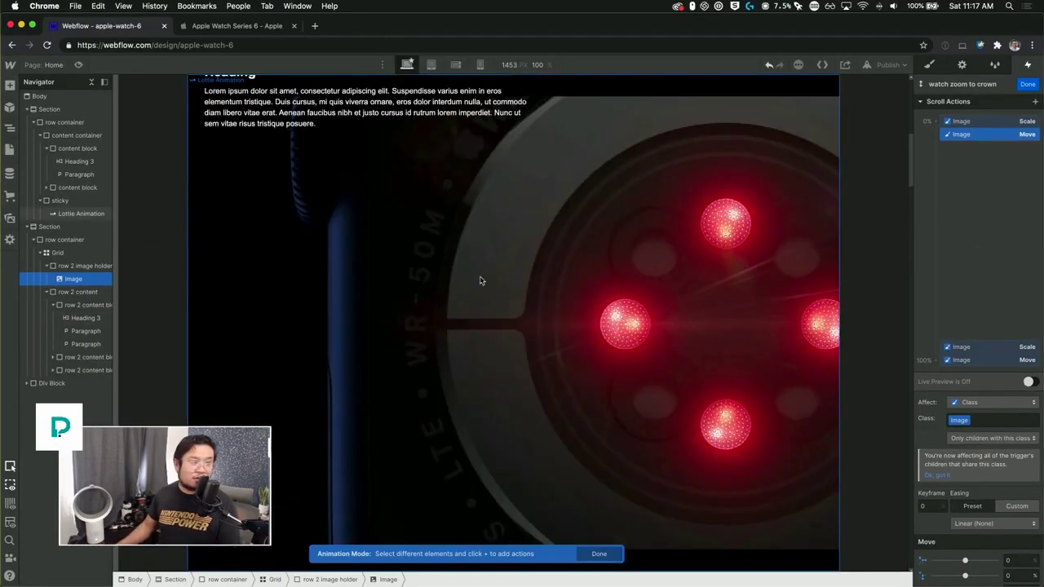
pyautogui.click(78, 66)
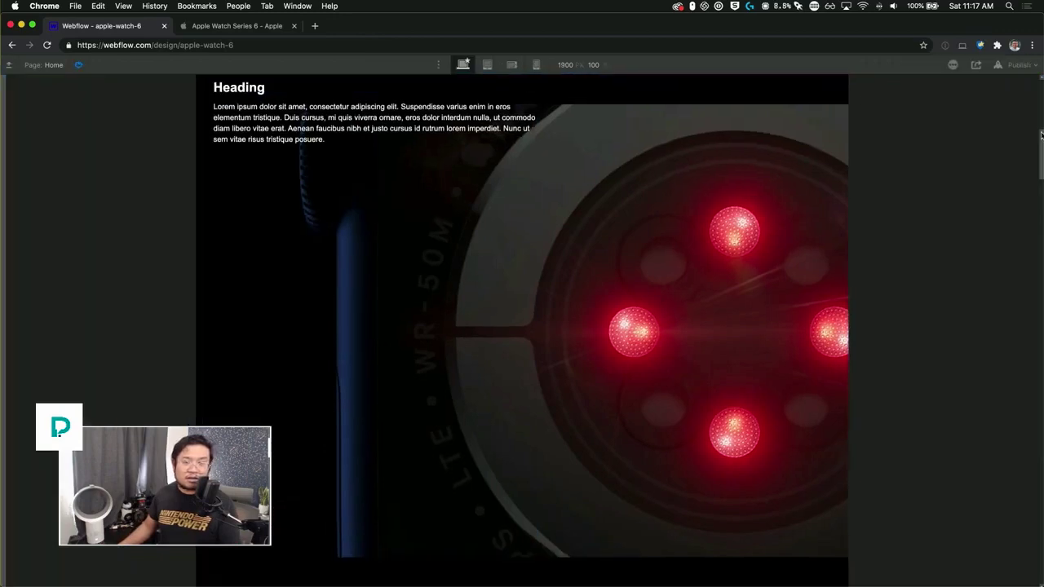
pyautogui.scroll(-3, 1041, 165)
pyautogui.moveTo(1041, 165); pyautogui.dragTo(1040, 279)
pyautogui.scroll(-4, 706, 217)
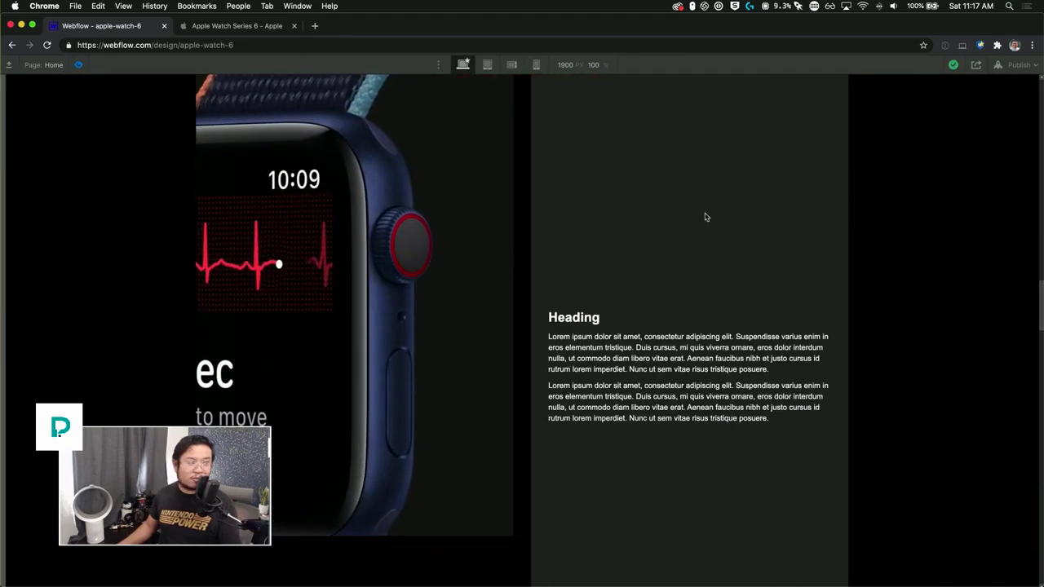
pyautogui.click(78, 64)
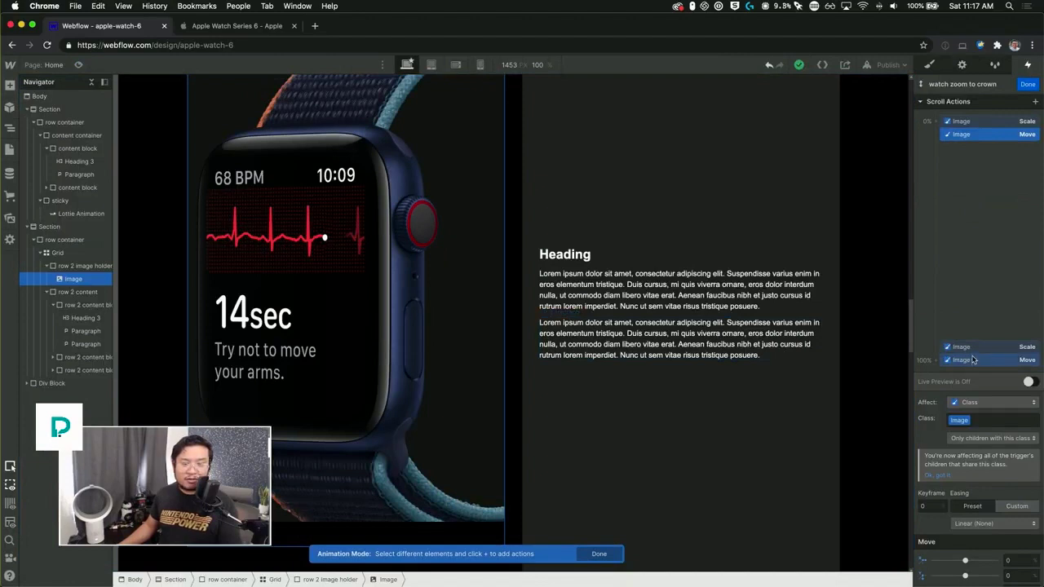
# Move the starting Scale and Move actions to the 20% keyframe and the ending ones to 80%, and finish editing the animation
pyautogui.keyDown('shift'); pyautogui.click(970, 122); pyautogui.keyUp('shift')
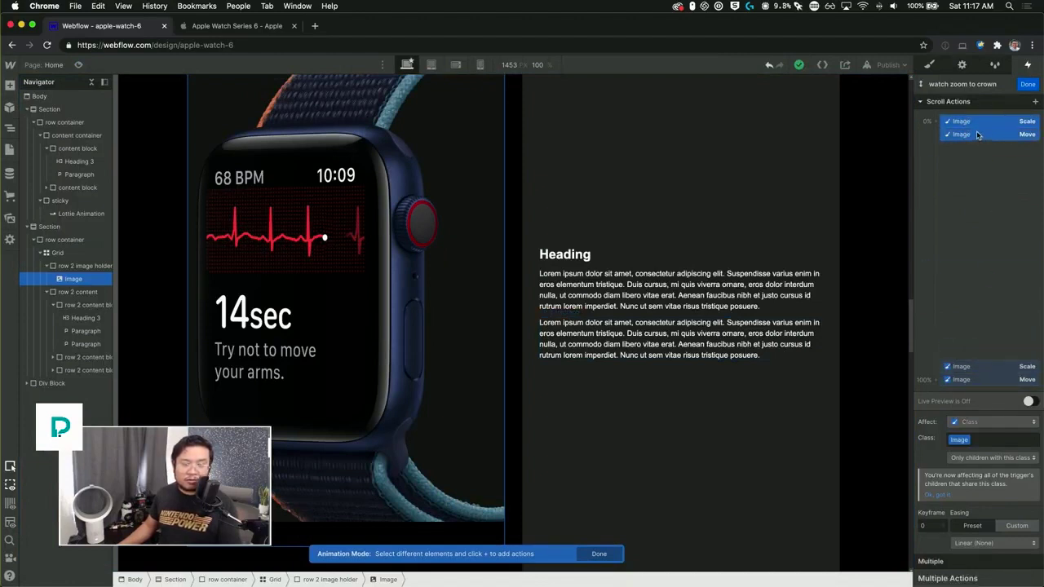
pyautogui.moveTo(977, 130); pyautogui.dragTo(976, 183)
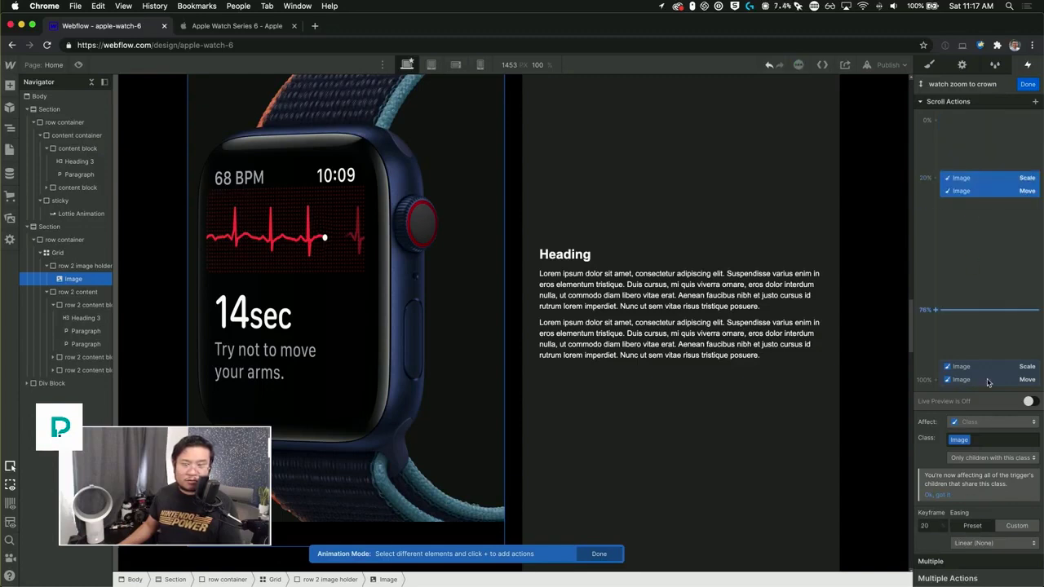
pyautogui.click(970, 367)
pyautogui.keyDown('shift'); pyautogui.click(970, 380); pyautogui.keyUp('shift')
pyautogui.moveTo(971, 367); pyautogui.dragTo(965, 280)
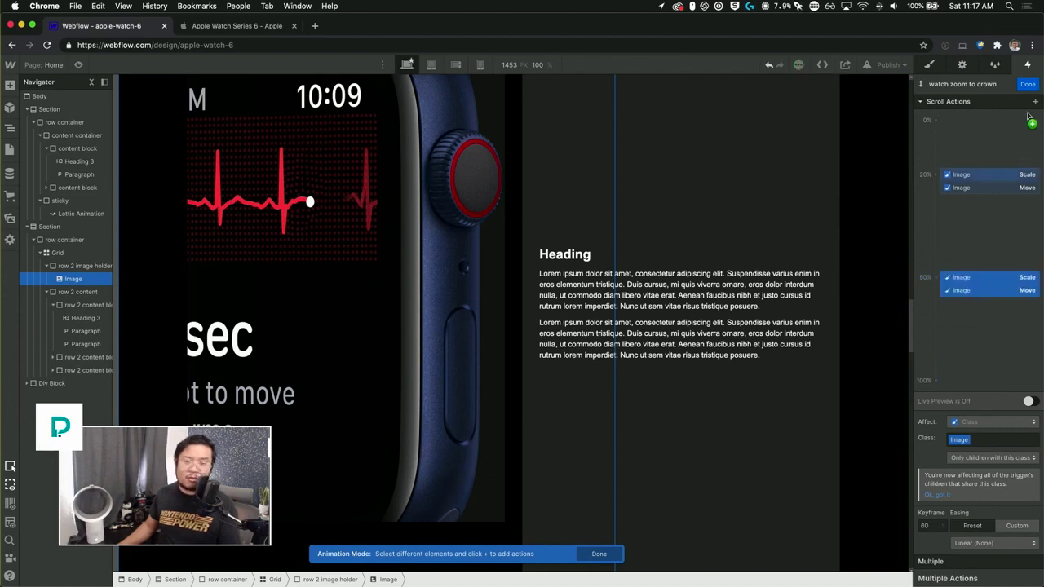
pyautogui.click(1026, 84)
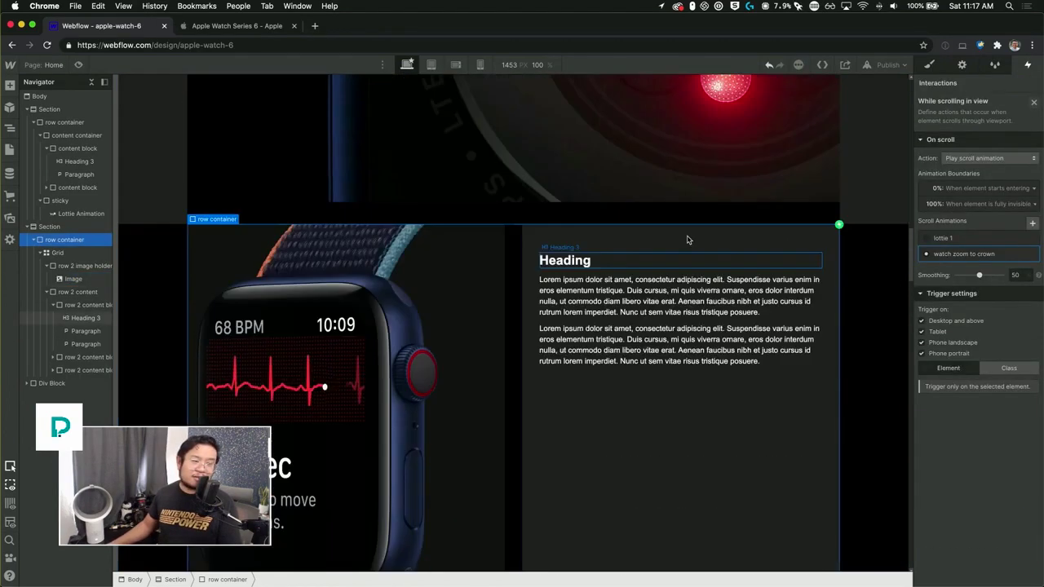
# Preview the page and scroll back and forth through the ECG section to examine the retimed zoom to the crown
pyautogui.scroll(-10, 753, 236)
pyautogui.click(78, 65)
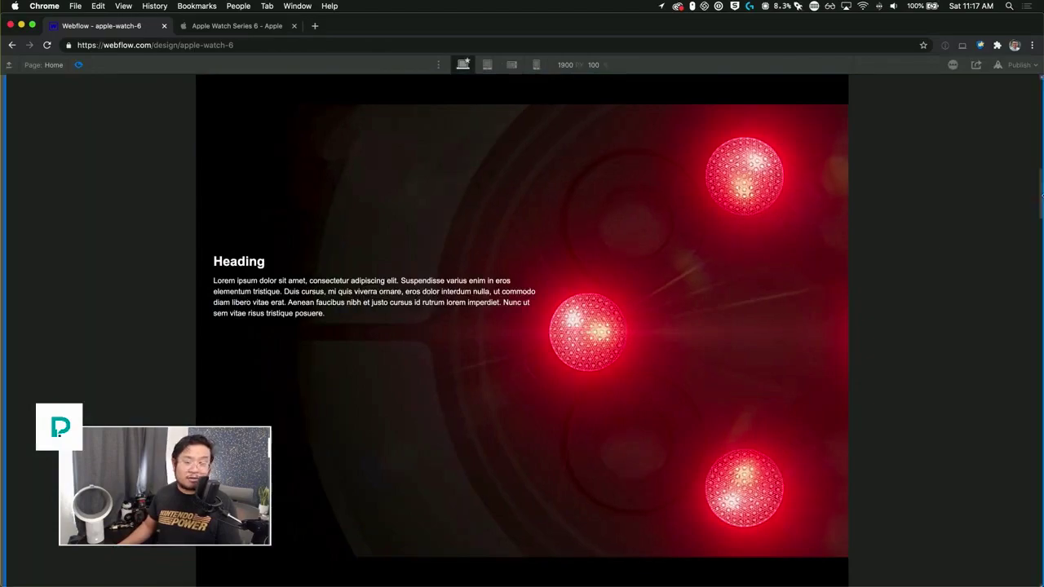
pyautogui.moveTo(1041, 204); pyautogui.dragTo(1034, 230)
pyautogui.scroll(-10, 1034, 230)
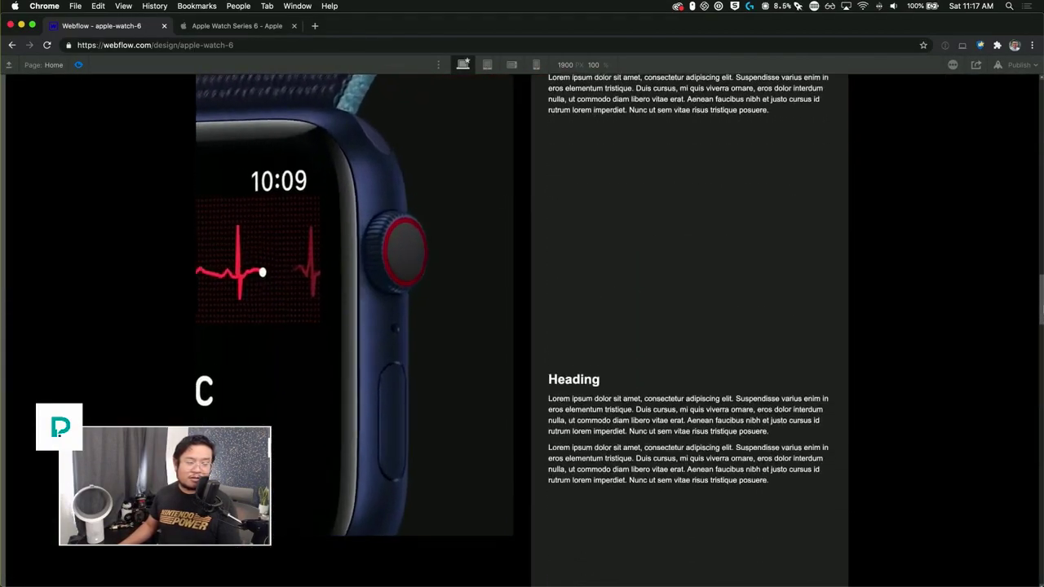
pyautogui.scroll(10, 522, 326)
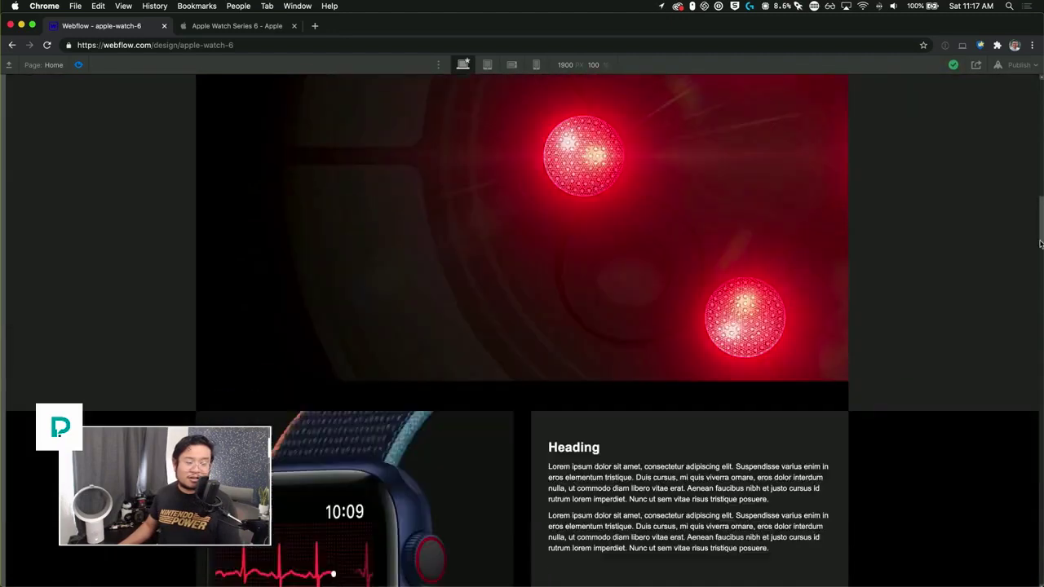
pyautogui.scroll(-5, 522, 326)
pyautogui.moveTo(1040, 351); pyautogui.dragTo(987, 302)
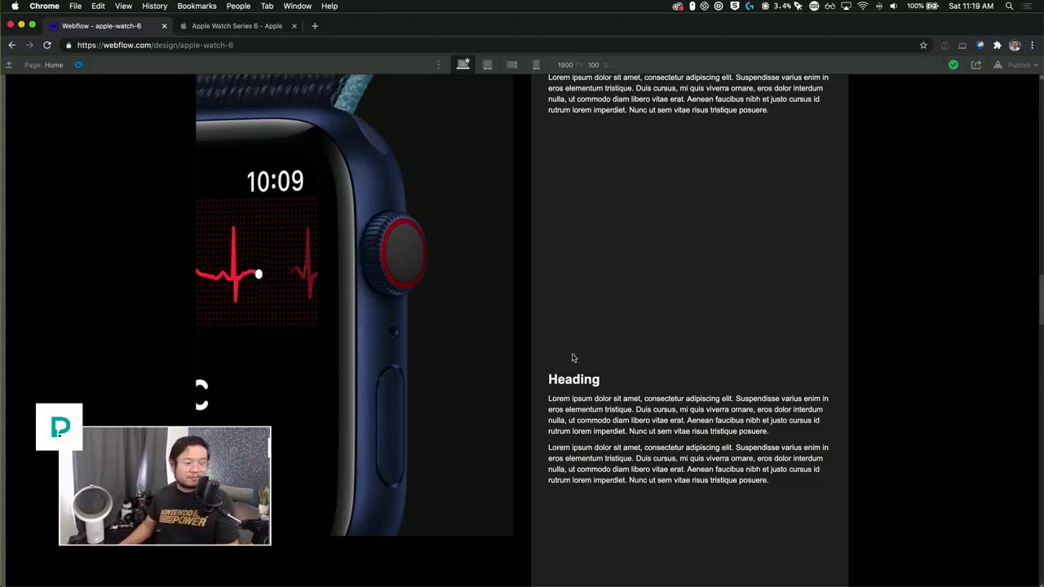
pyautogui.scroll(-5, 574, 351)
pyautogui.scroll(5, 574, 352)
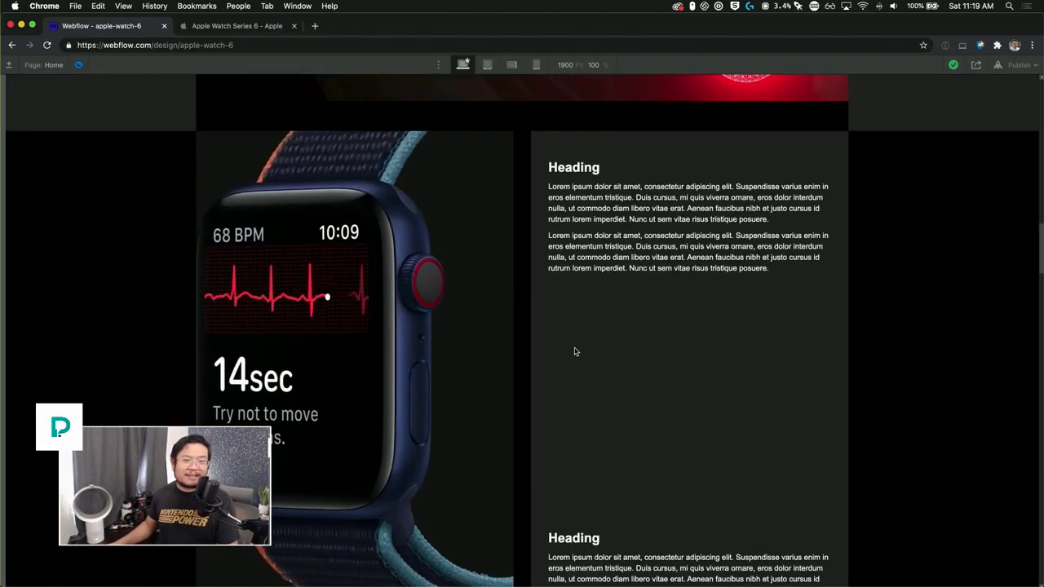
pyautogui.scroll(1, 574, 351)
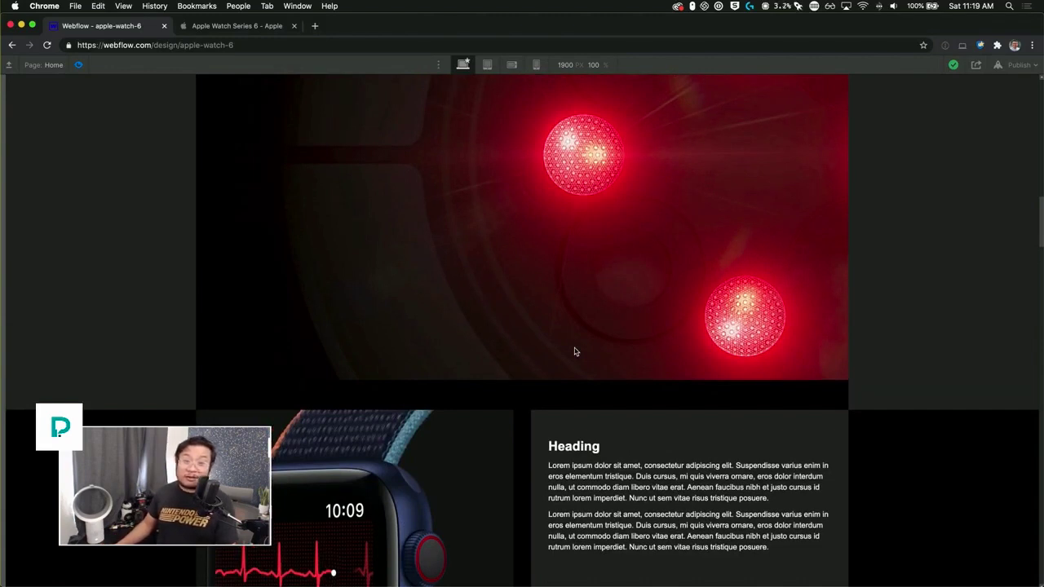
pyautogui.scroll(5, 574, 352)
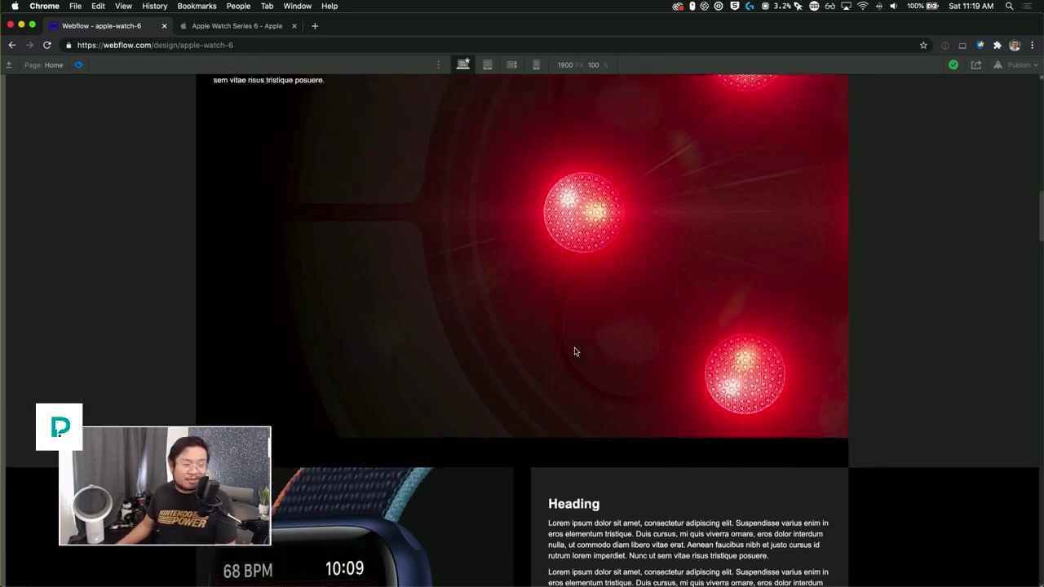
pyautogui.scroll(-10, 572, 349)
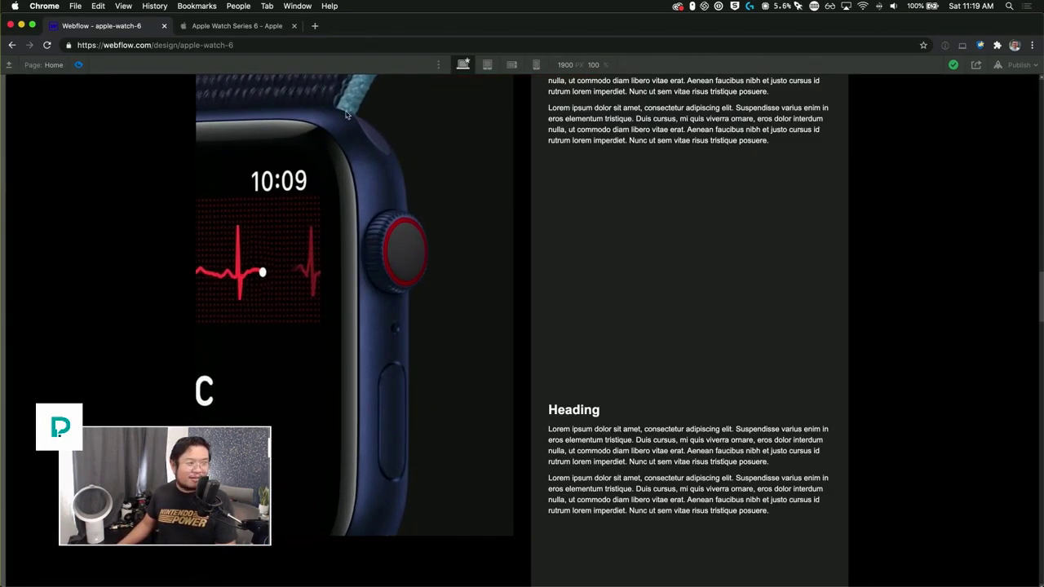
# Switch to the Apple Watch Series 6 reference page and examine its ECG section and the sections down to Fitness
pyautogui.click(277, 25)
pyautogui.scroll(-3, 631, 294)
pyautogui.scroll(-15, 632, 294)
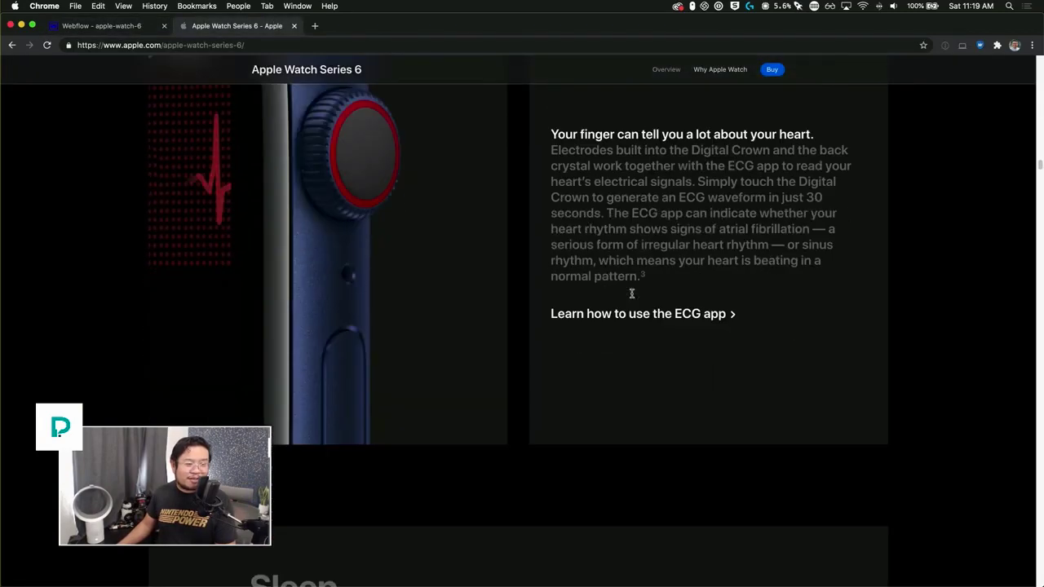
pyautogui.scroll(-3, 632, 297)
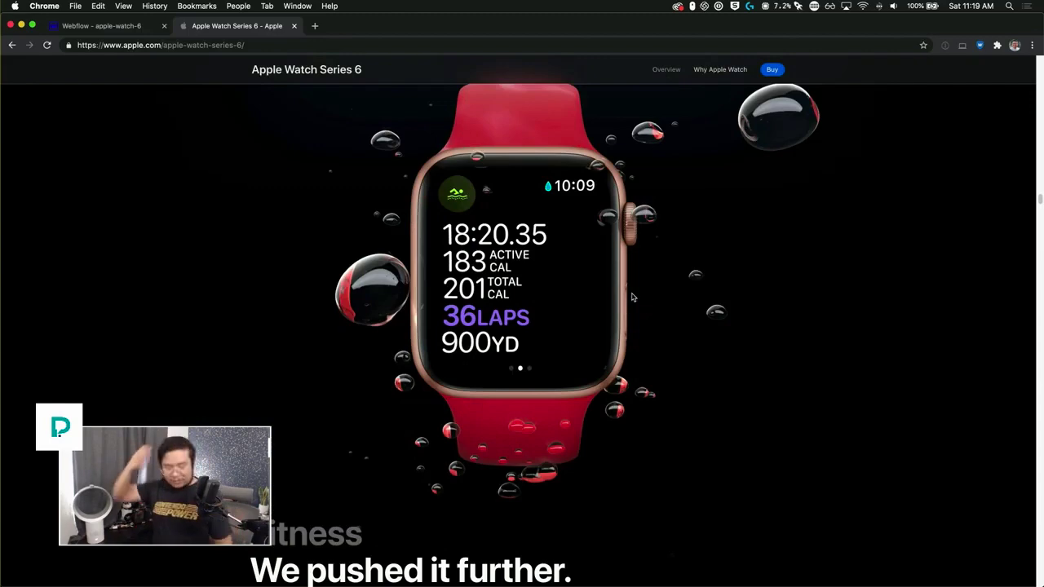
# Return to the start of the reference page, reload it and examine the opening watch animation while scrolling
pyautogui.scroll(15, 632, 297)
pyautogui.scroll(20, 632, 297)
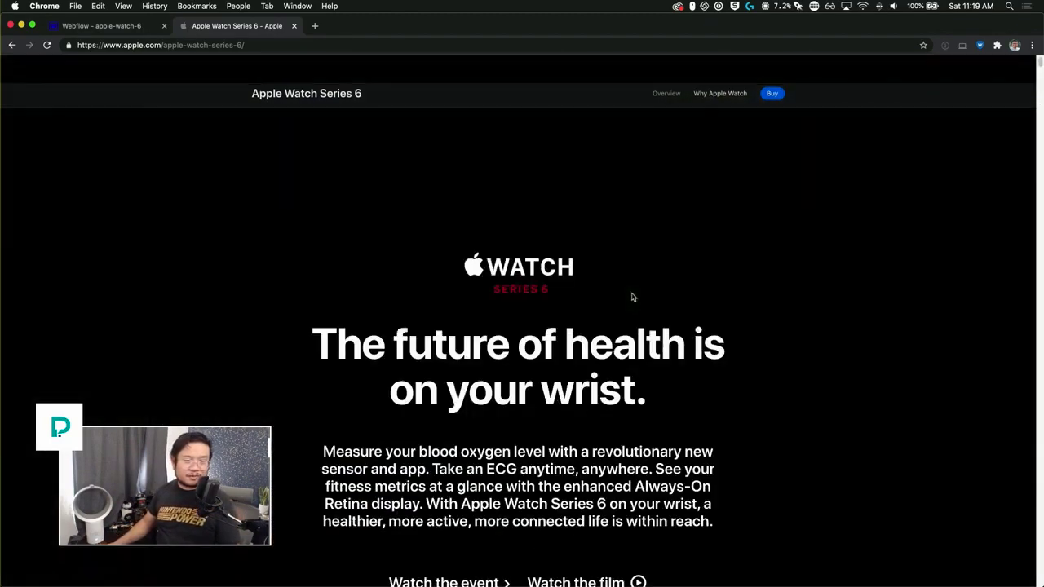
pyautogui.press('super+r')
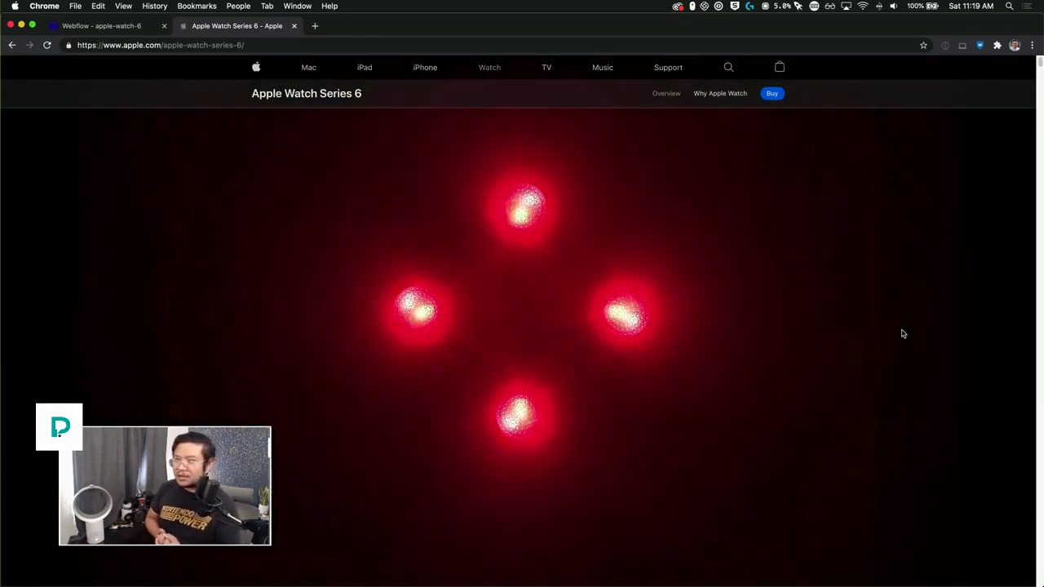
pyautogui.scroll(-15, 906, 240)
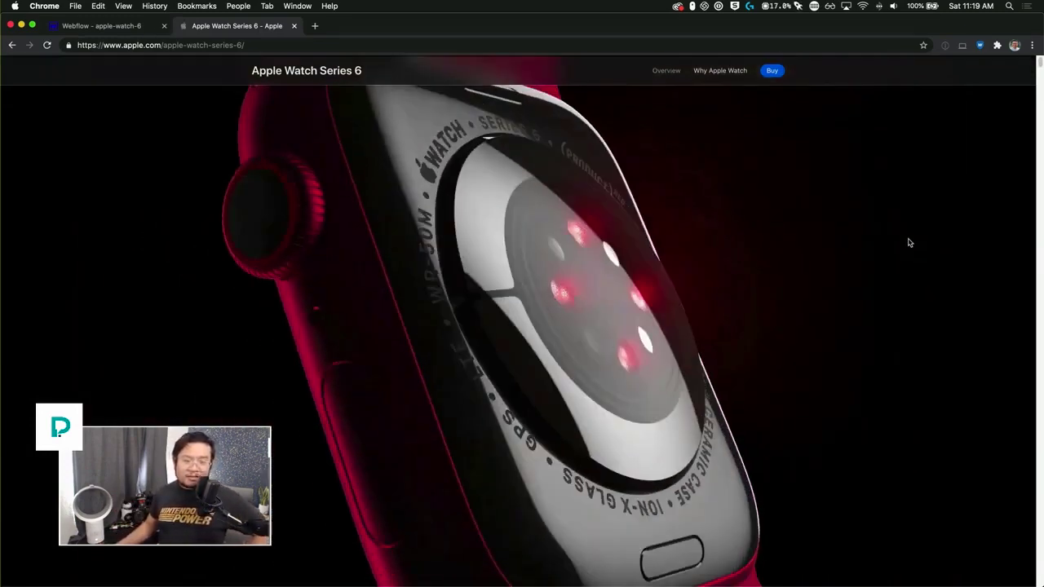
# Examine the Apple reference page from the intro through the Blood Oxygen and ECG sections down to Sleep
pyautogui.scroll(-10, 907, 234)
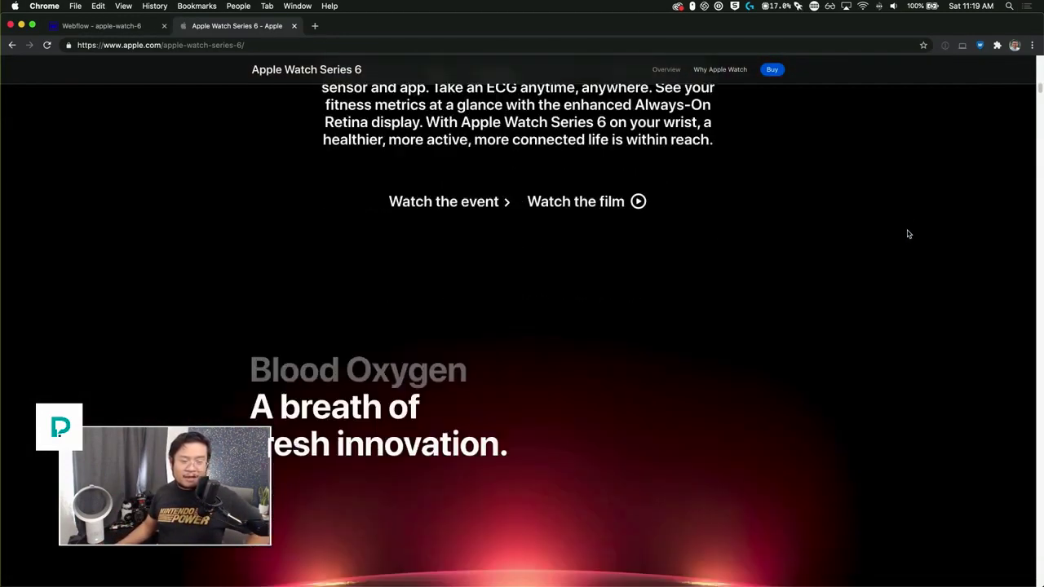
pyautogui.scroll(-2, 907, 234)
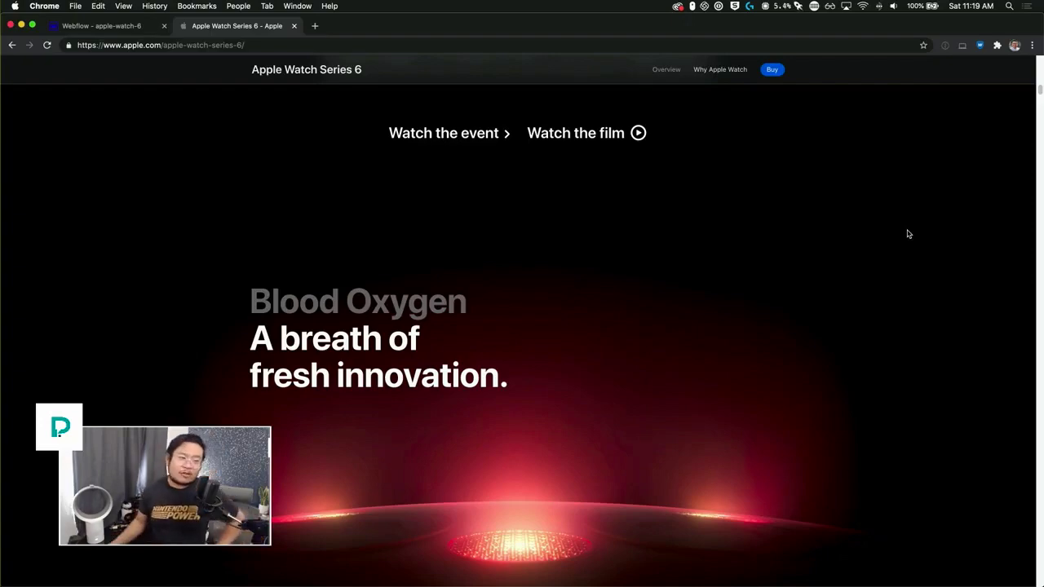
pyautogui.scroll(-5, 908, 234)
pyautogui.scroll(-10, 908, 234)
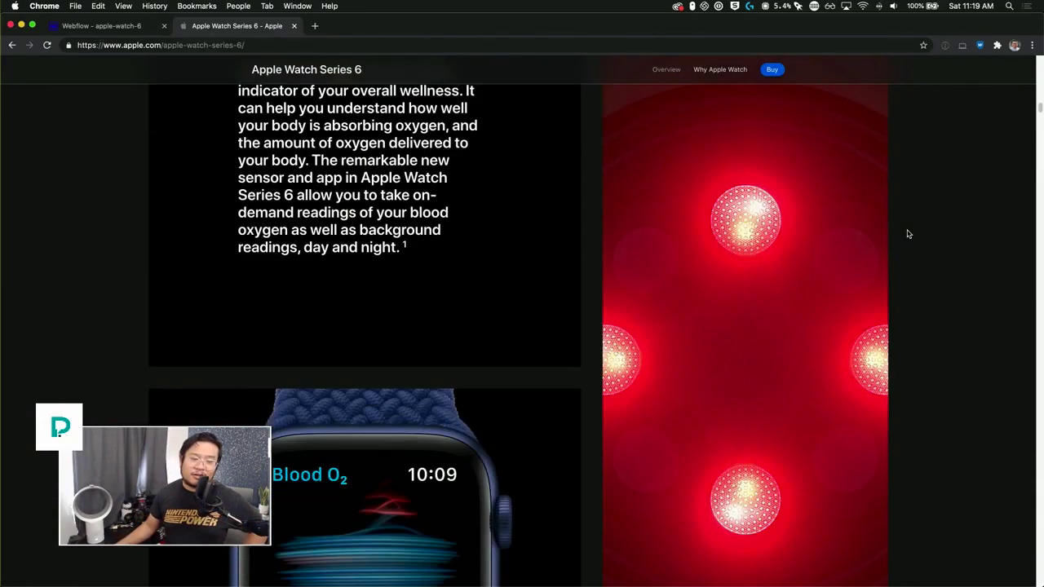
pyautogui.scroll(-10, 908, 234)
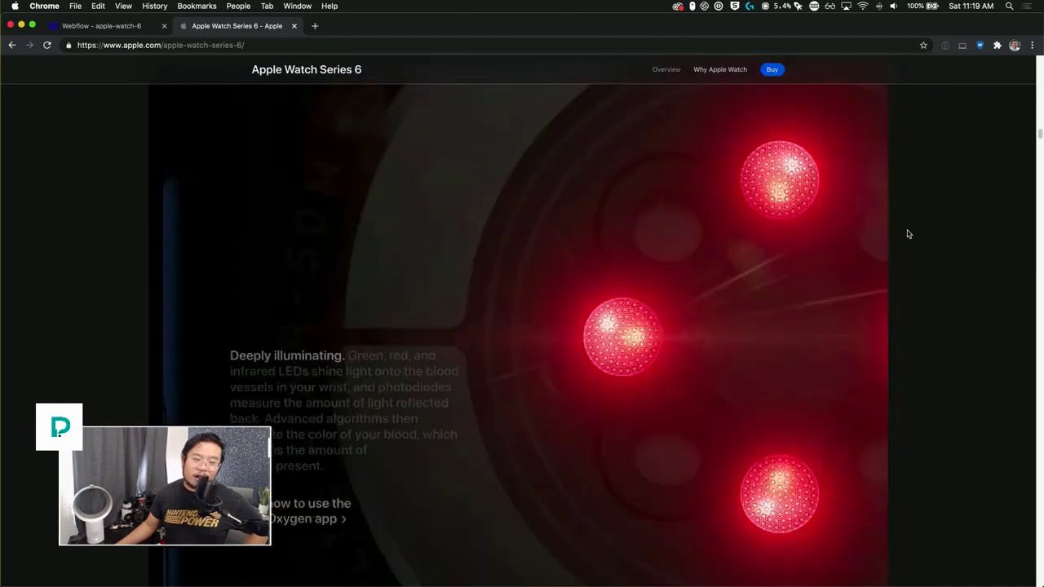
pyautogui.scroll(-10, 907, 234)
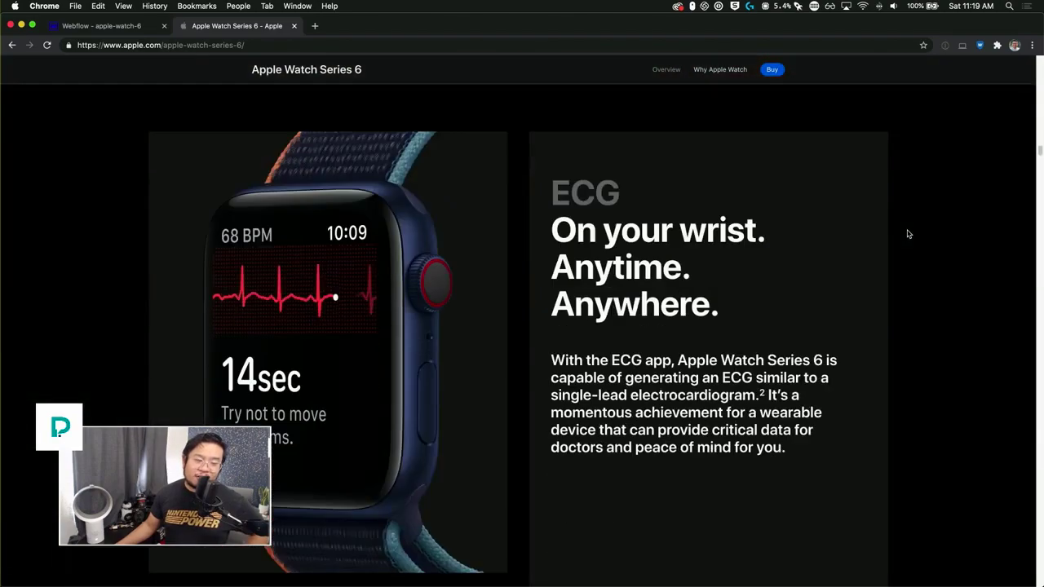
pyautogui.scroll(-10, 907, 234)
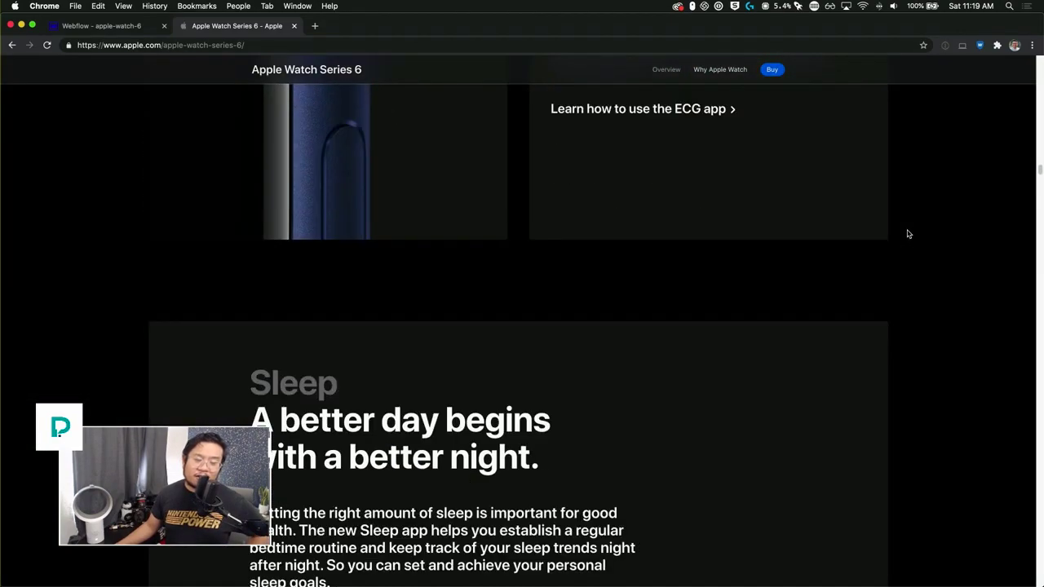
# Examine the swimming watch video and the Fitness section's workout watches on the reference page
pyautogui.scroll(-5, 907, 234)
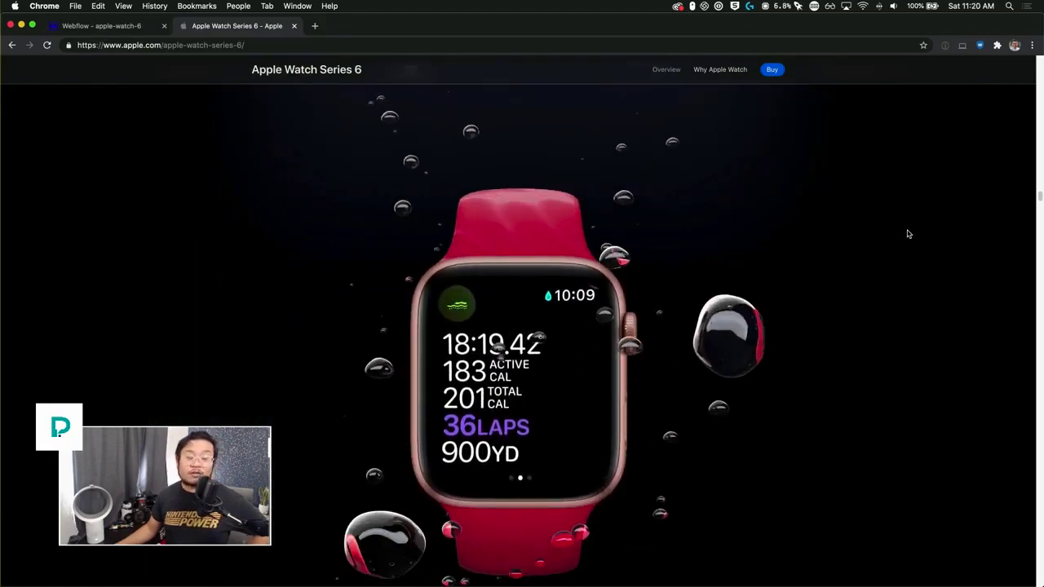
pyautogui.scroll(-1, 908, 234)
pyautogui.scroll(-1, 907, 234)
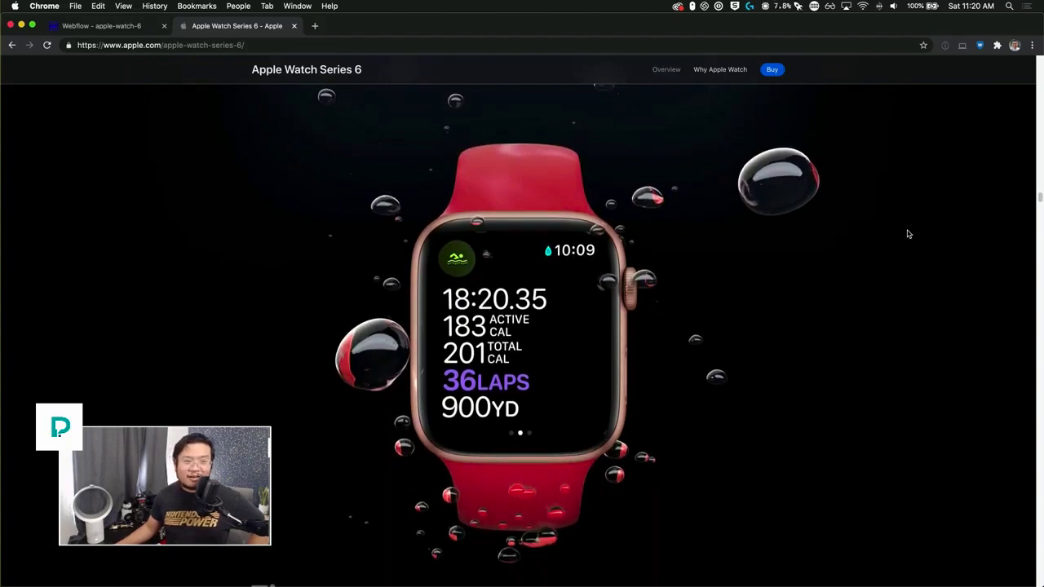
pyautogui.scroll(-8, 907, 234)
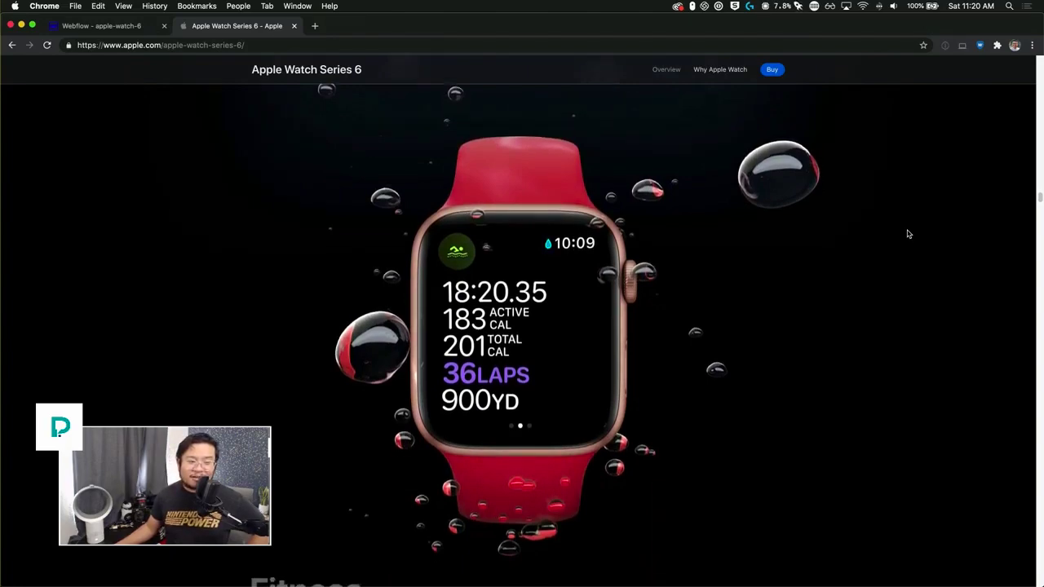
pyautogui.scroll(-5, 908, 234)
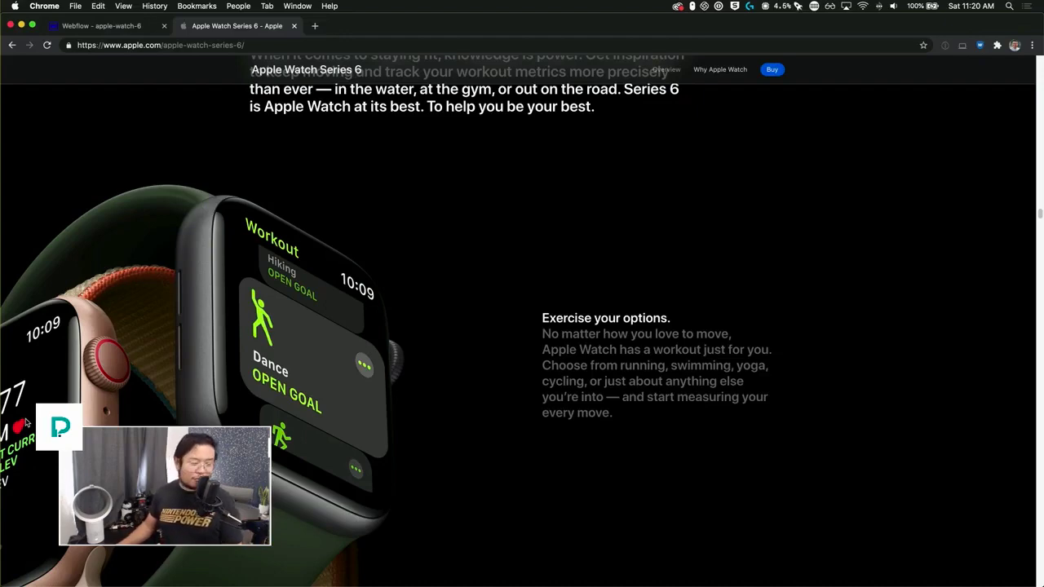
pyautogui.scroll(-5, 219, 401)
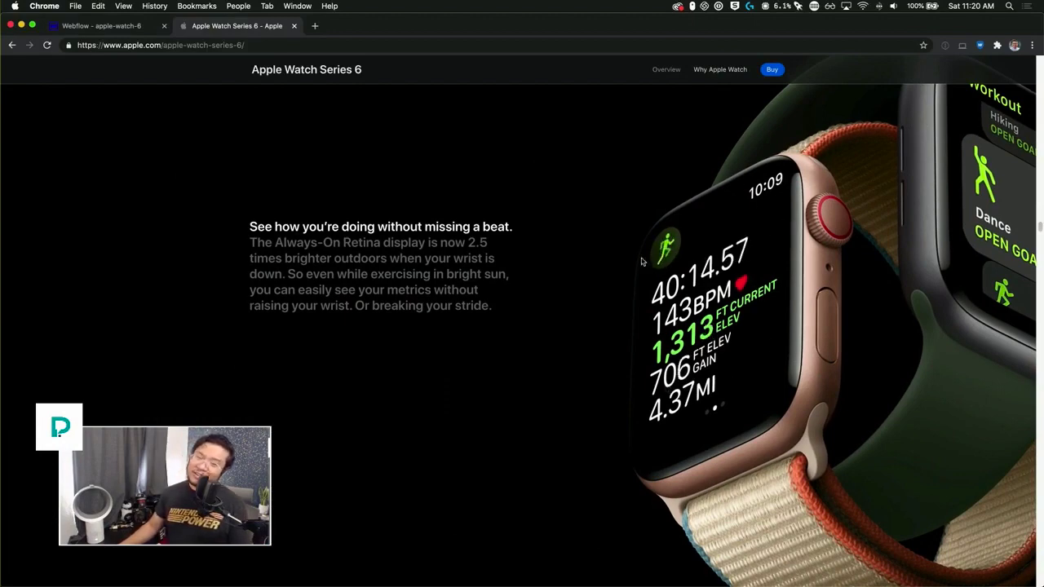
pyautogui.scroll(10, 657, 362)
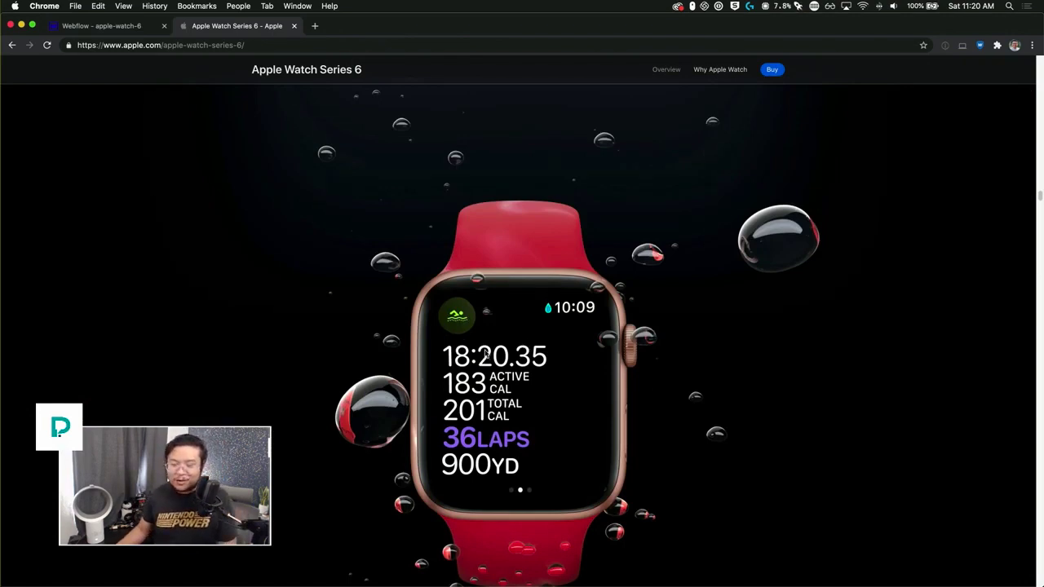
# Return to the Webflow project, add a new Section to the Body and place it directly above the Div Block
pyautogui.click(137, 26)
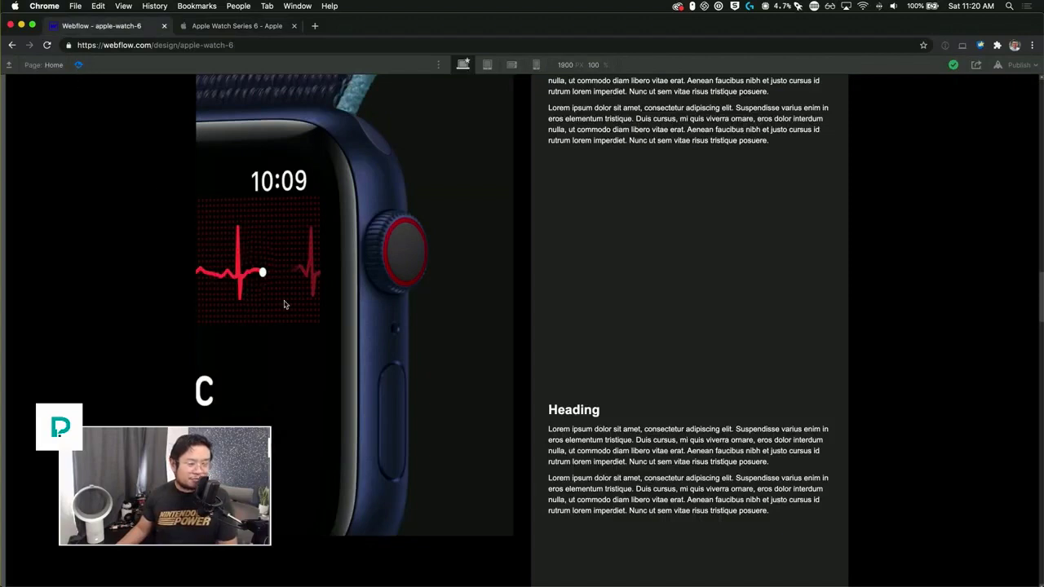
pyautogui.scroll(-15, 522, 508)
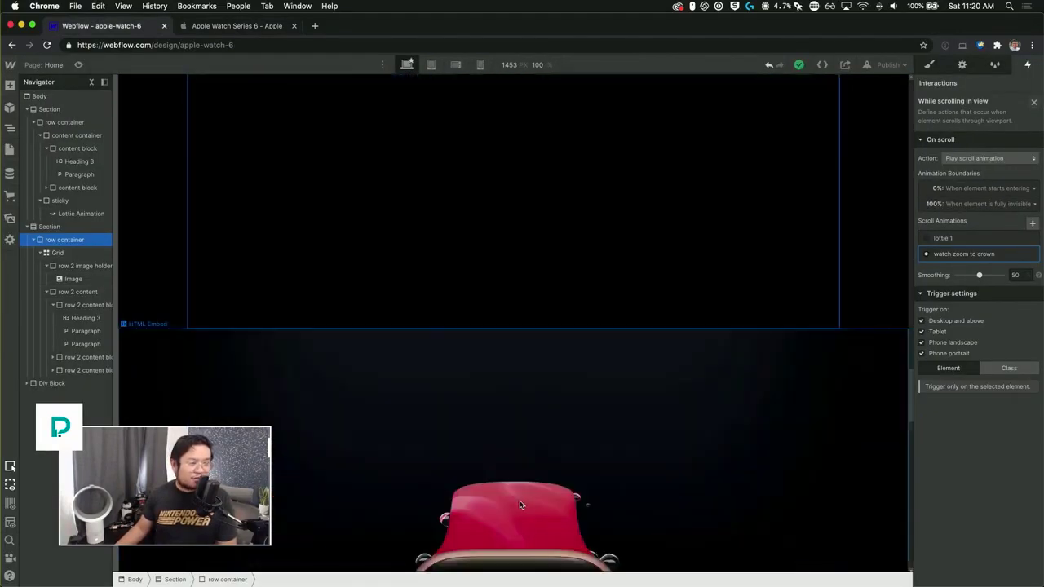
pyautogui.click(28, 227)
pyautogui.click(28, 108)
pyautogui.click(35, 97)
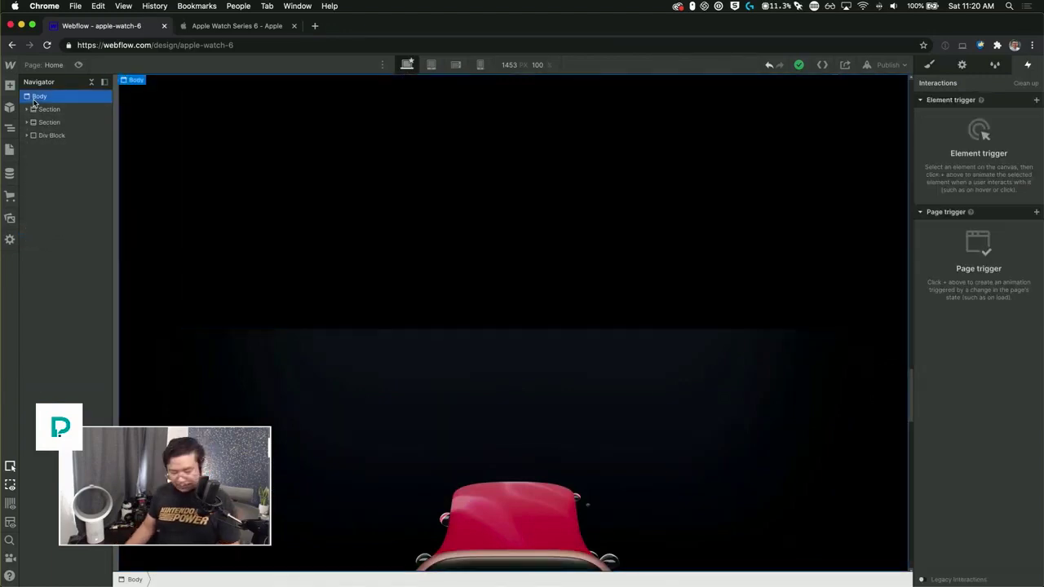
pyautogui.press('super+e')
pyautogui.write('section')
pyautogui.press('Return')
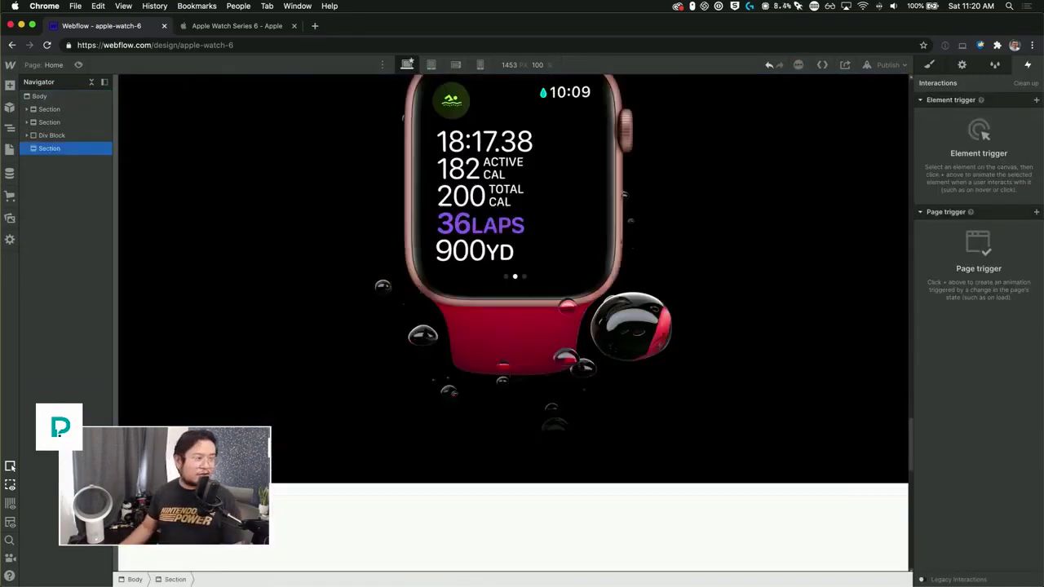
pyautogui.moveTo(47, 148); pyautogui.dragTo(52, 137)
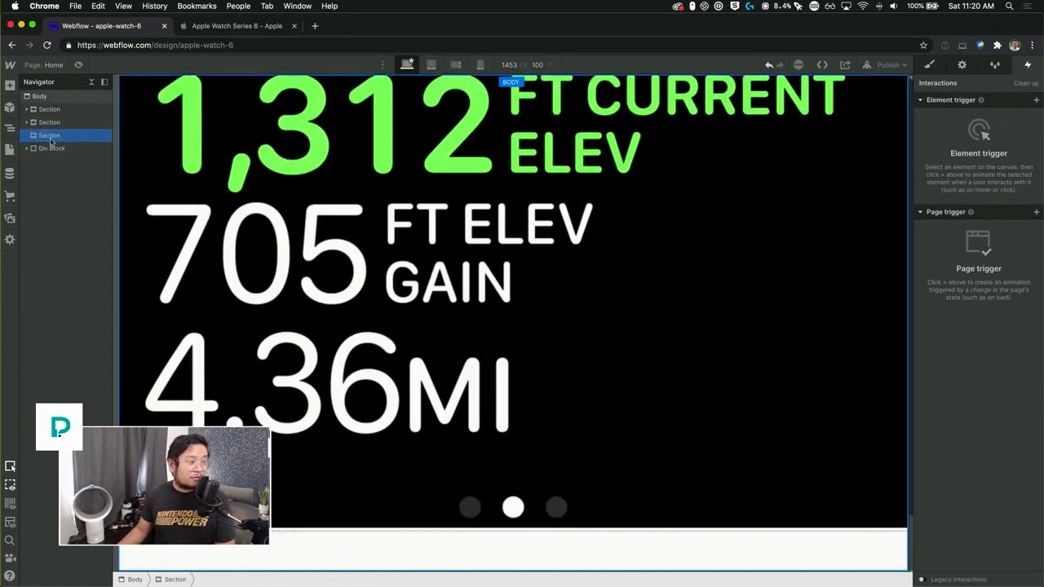
# Apply the existing Section class to the newly added section
pyautogui.click(930, 65)
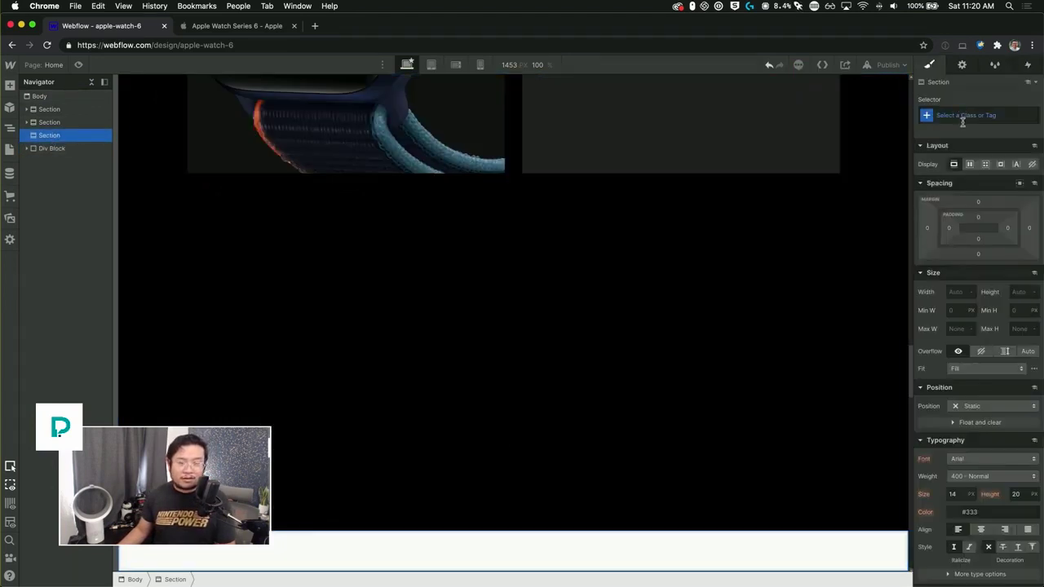
pyautogui.click(962, 115)
pyautogui.write('sec')
pyautogui.press('Down')
pyautogui.press('Return')
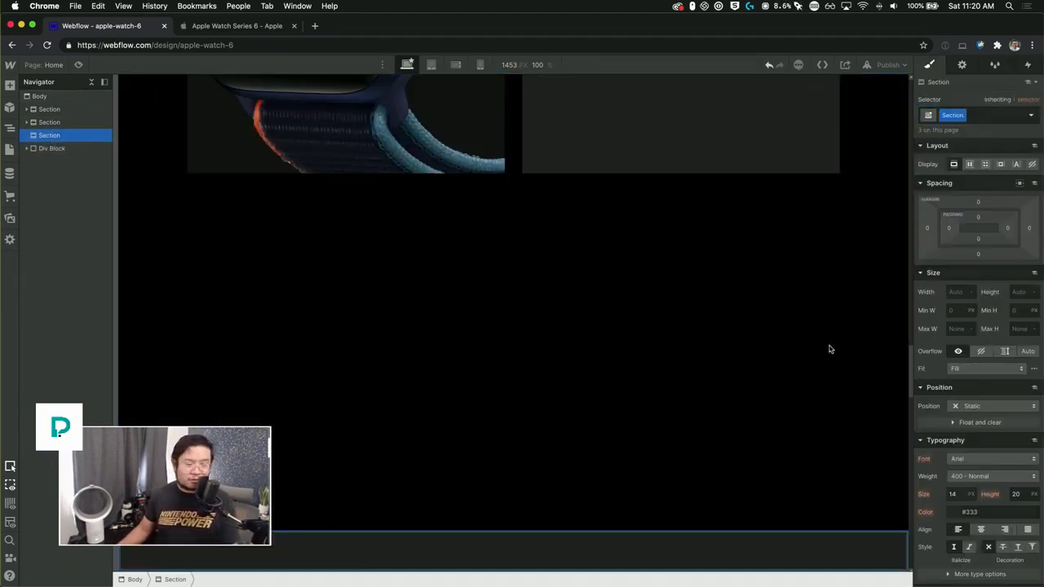
# Add a div block inside the new third section, above the swimming watch video
pyautogui.scroll(-2, 731, 465)
pyautogui.scroll(-4, 731, 465)
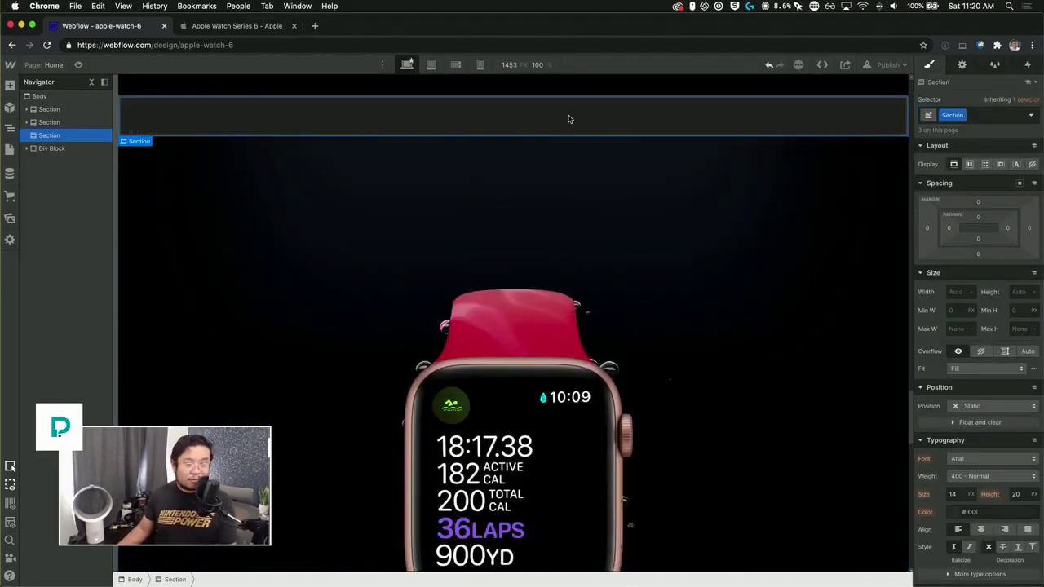
pyautogui.press('super+e')
pyautogui.write('div')
pyautogui.press('Return')
# Try the content container class on the new div block and undo it
pyautogui.press('super+Return')
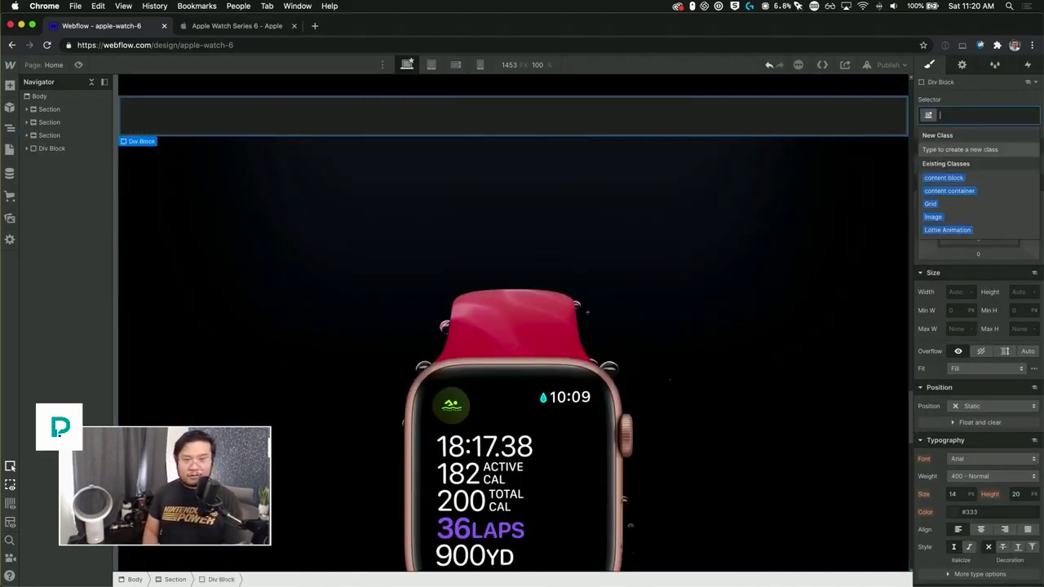
pyautogui.write('cont')
pyautogui.press('Down')
pyautogui.press('Down')
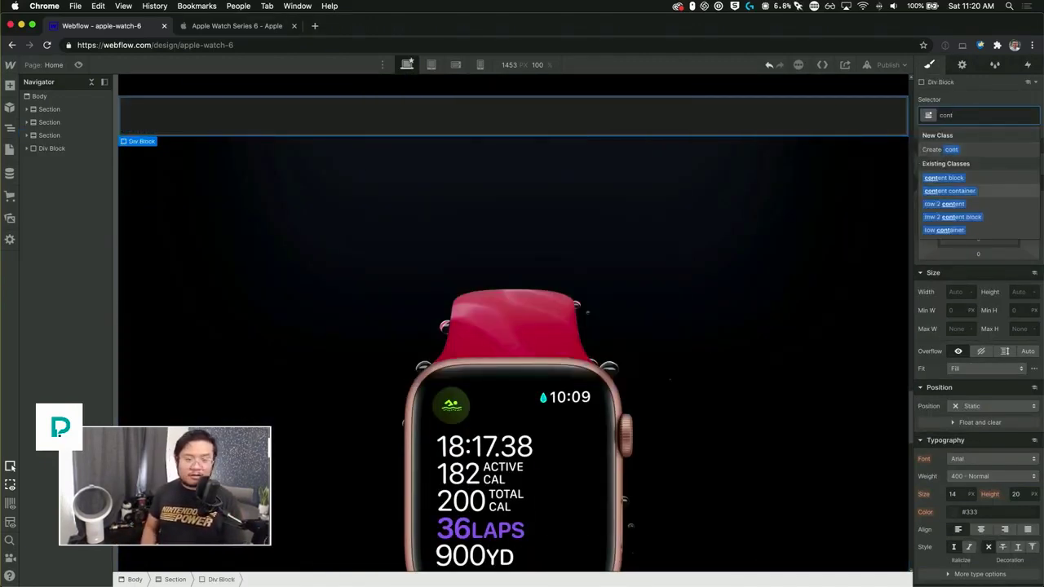
pyautogui.press('Return')
pyautogui.press('super+z')
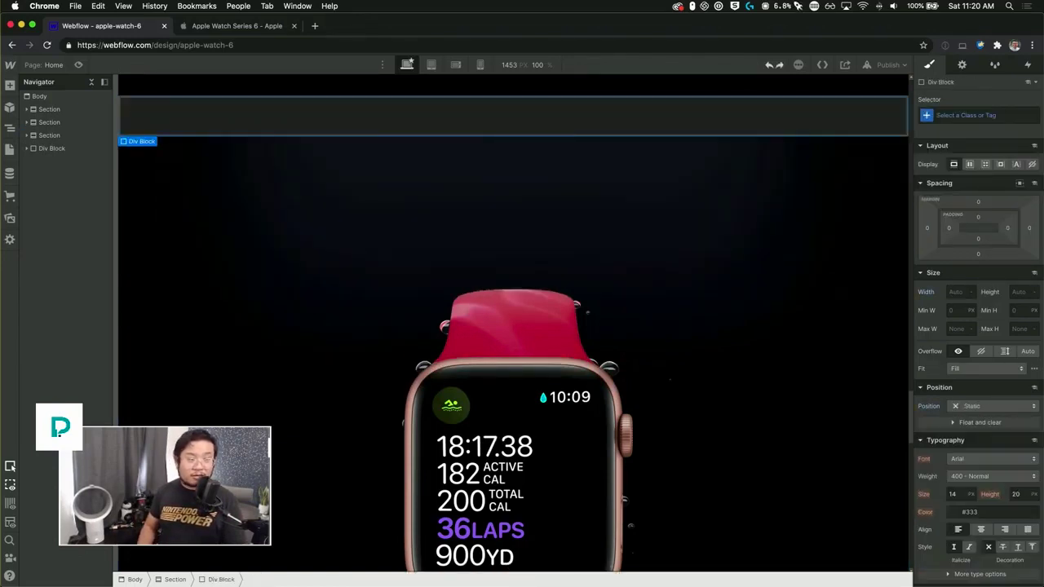
# Apply the existing row container class to the new div block
pyautogui.press('super+Return')
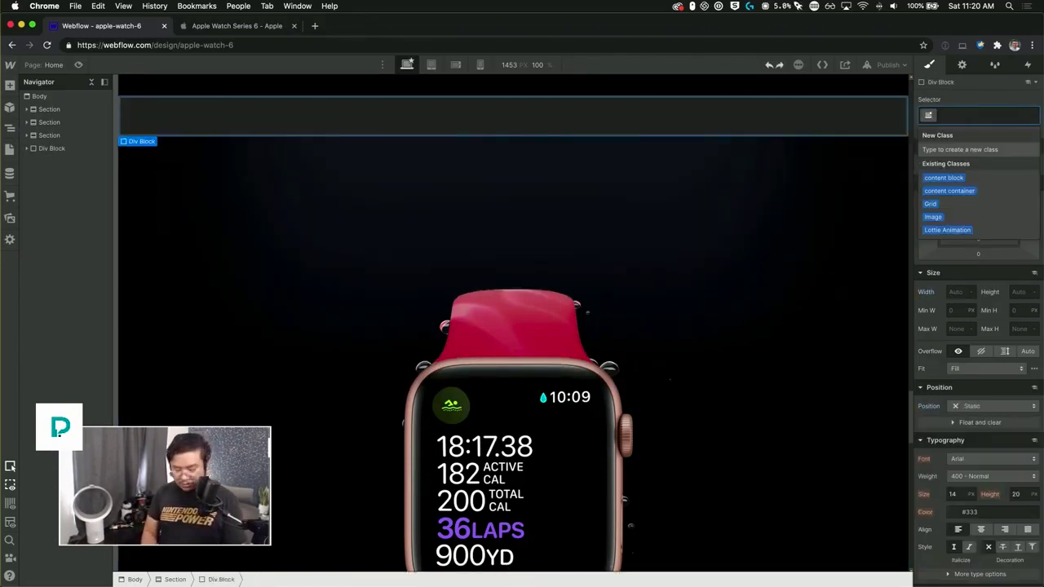
pyautogui.write('row')
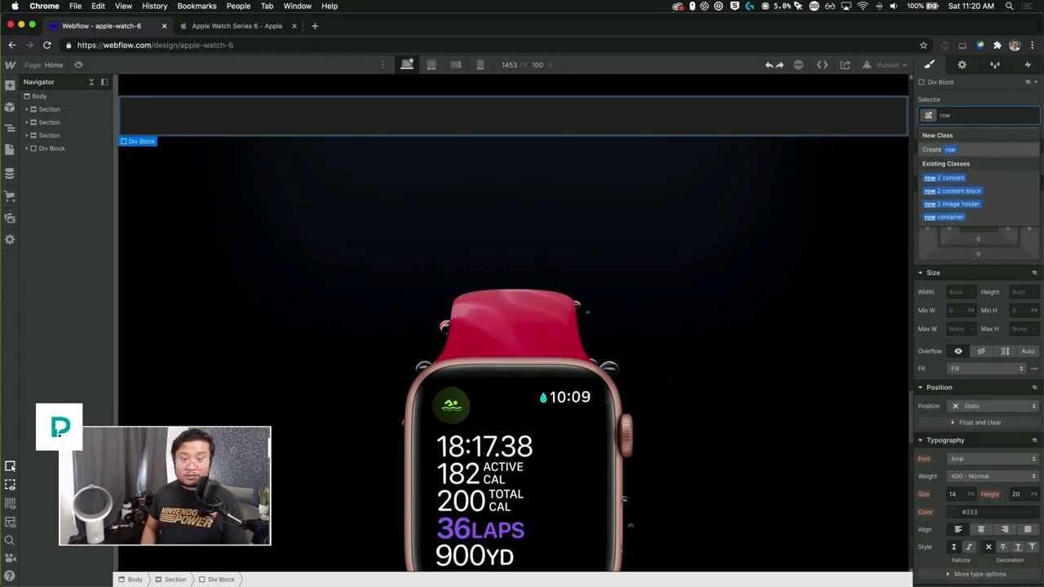
pyautogui.press('Down')
pyautogui.press('Down')
pyautogui.press('Down')
pyautogui.press('Down')
pyautogui.press('Return')
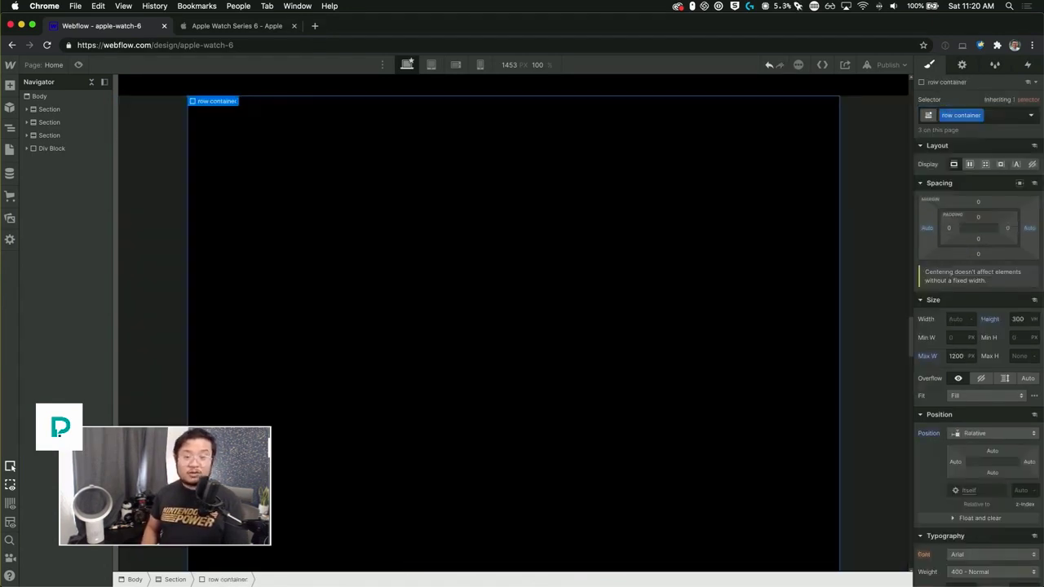
# Duplicate the row container class and name the copy "row 3 container"
pyautogui.click(980, 115)
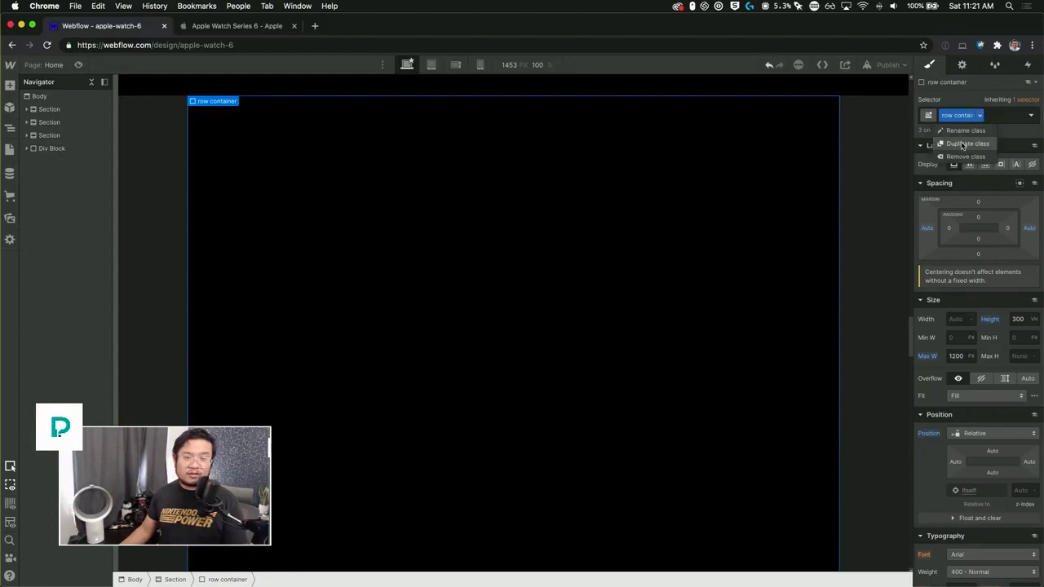
pyautogui.click(963, 144)
pyautogui.press('Right')
pyautogui.hotkey('alt', 'BackSpace')
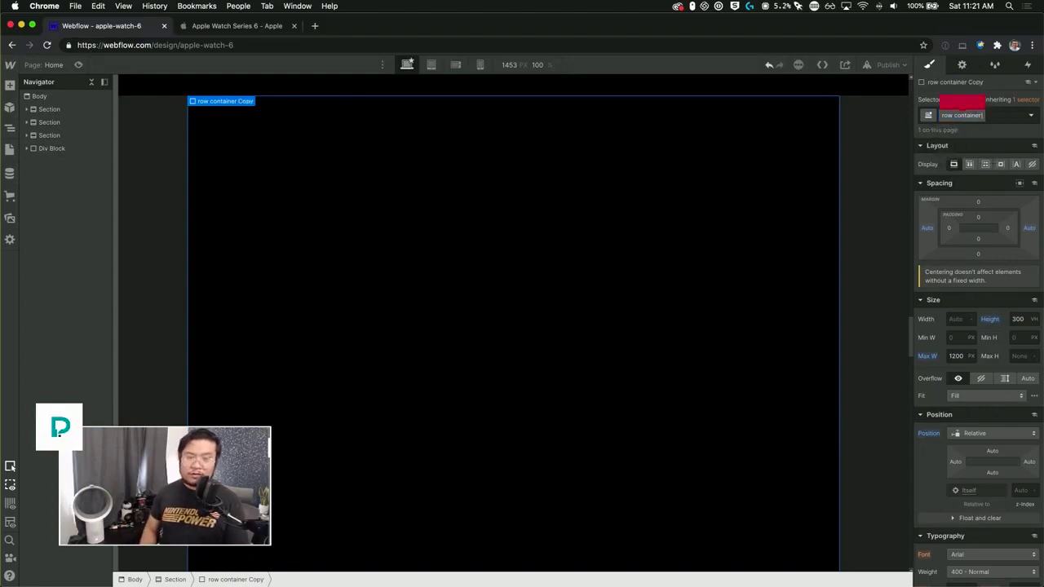
pyautogui.hotkey('alt', 'Left')
pyautogui.write('3')
pyautogui.press('Return')
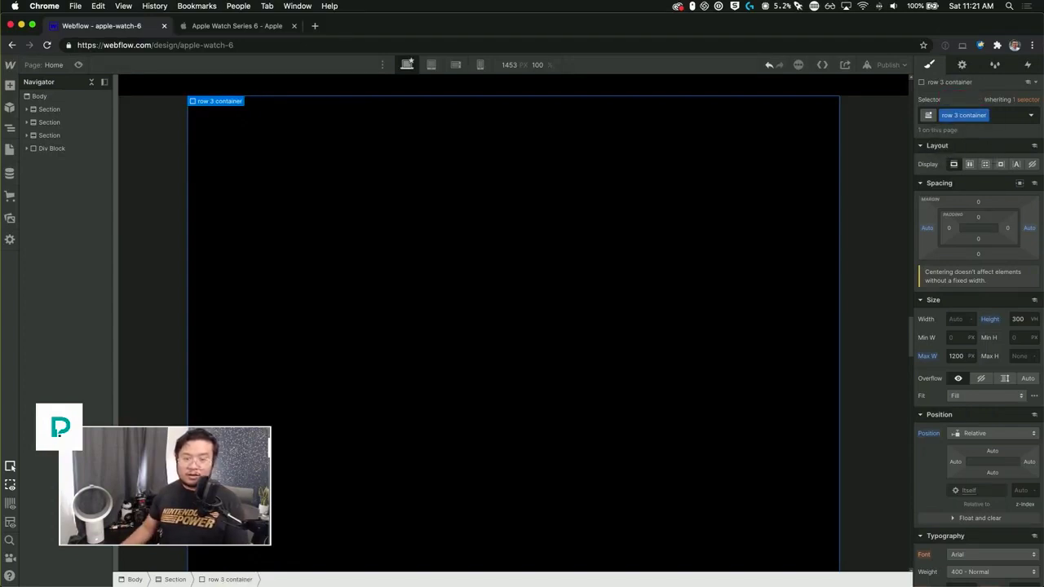
# Clear the row 3 container's height and give it 52 px of top and bottom padding
pyautogui.keyDown('alt'); pyautogui.click(994, 320); pyautogui.keyUp('alt')
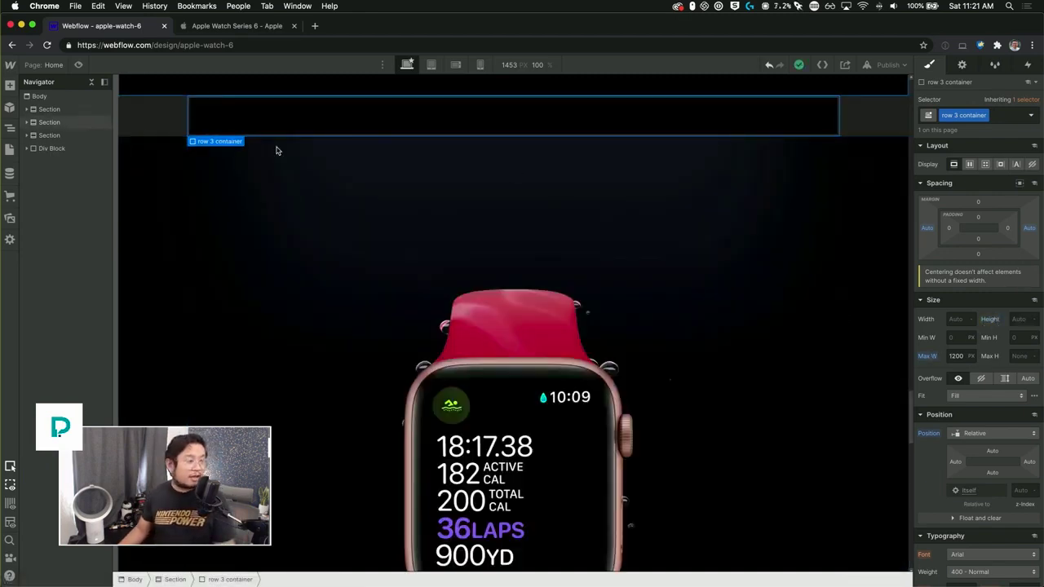
pyautogui.click(321, 114)
pyautogui.moveTo(984, 238); pyautogui.dragTo(983, 245)
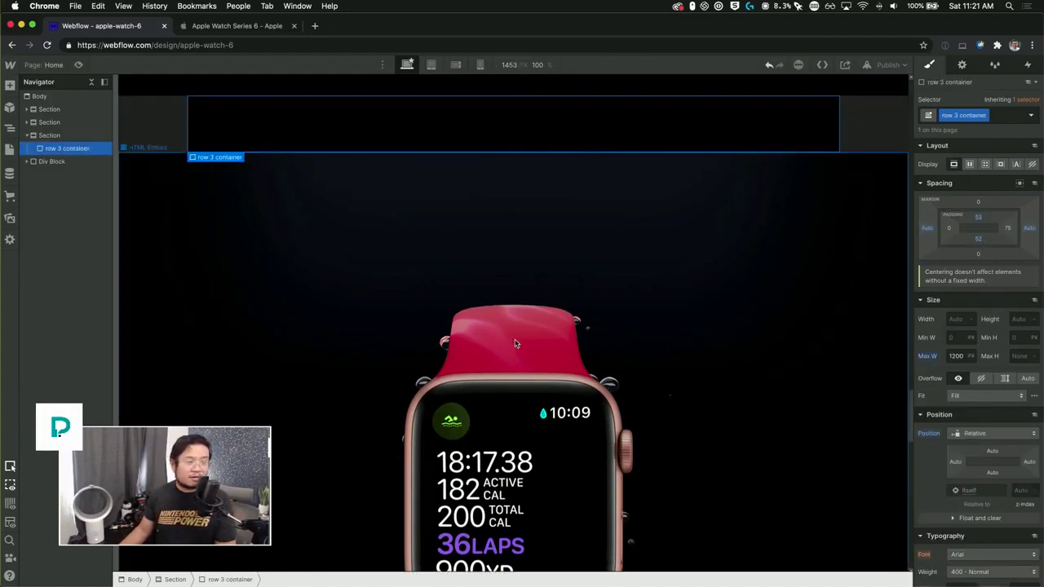
# Move the swimming watch's HTML Embed from the Div Block into the row 3 container and inspect its video code
pyautogui.click(139, 205)
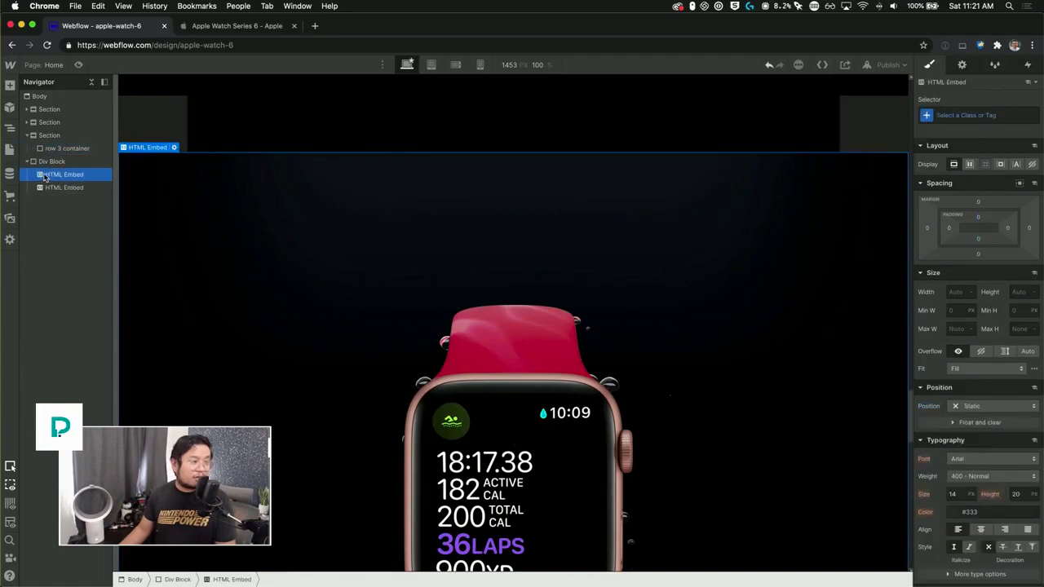
pyautogui.moveTo(45, 176); pyautogui.dragTo(68, 154)
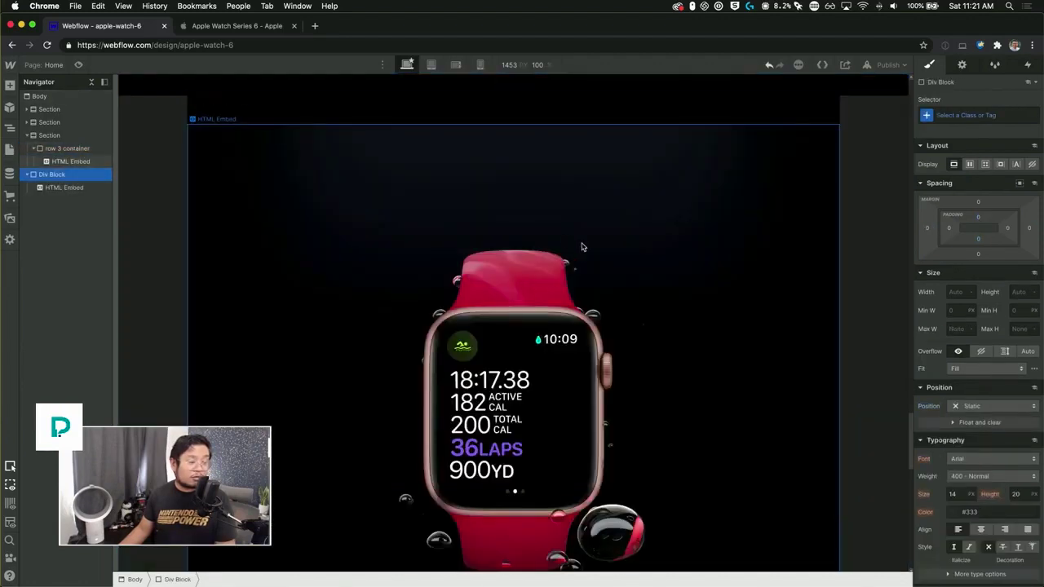
pyautogui.doubleClick(456, 282)
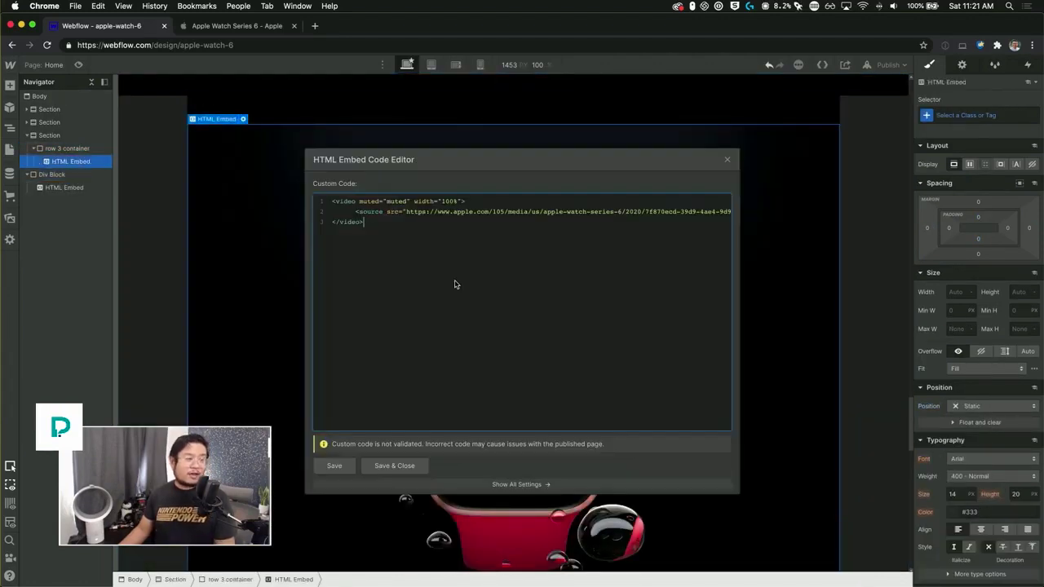
pyautogui.click(258, 192)
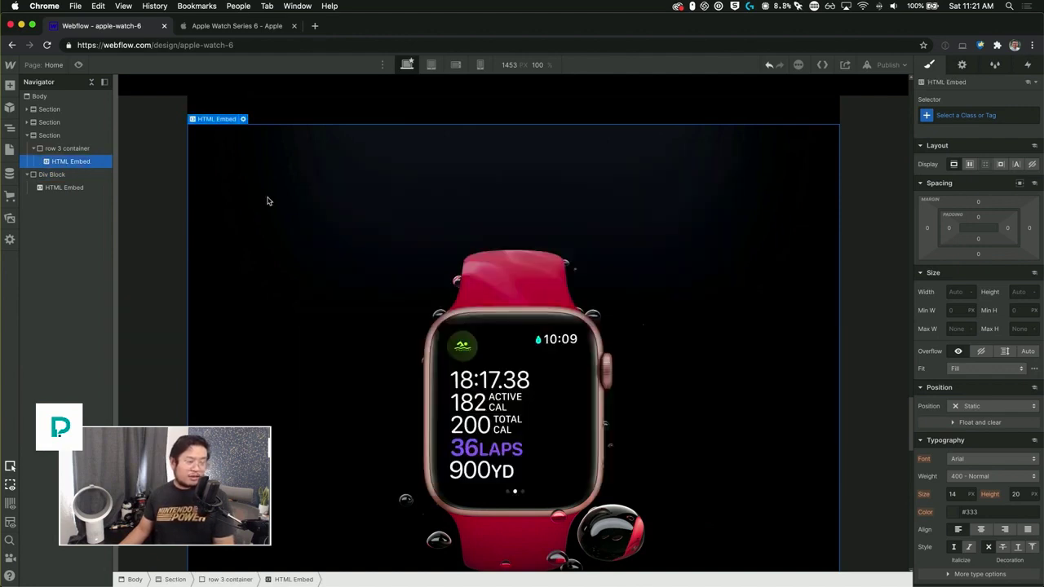
# Examine the muted video tag and its MP4 source in the swimming watch's HTML Embed code, leaving it unchanged
pyautogui.doubleClick(438, 233)
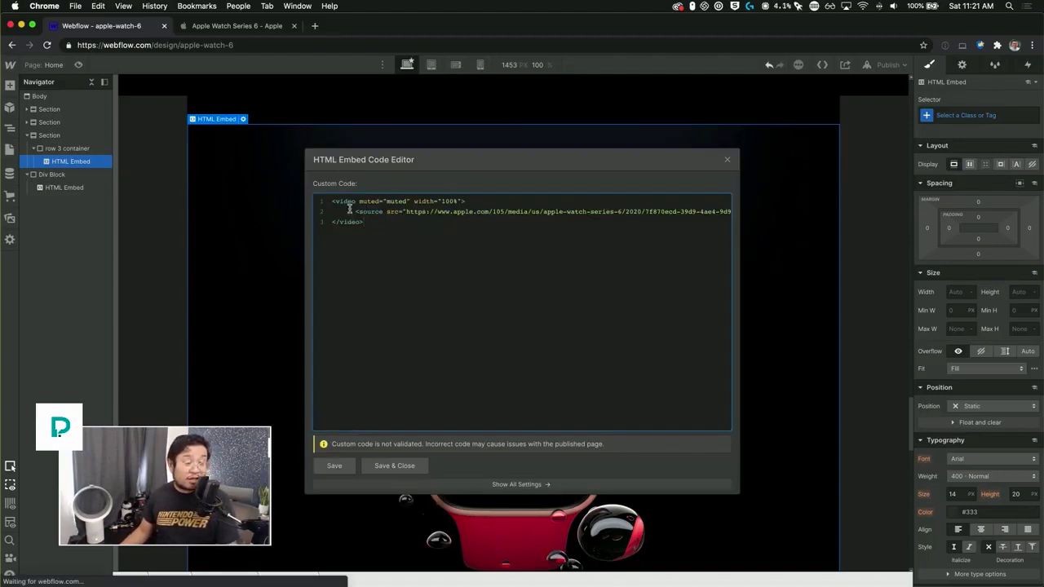
pyautogui.moveTo(339, 201); pyautogui.dragTo(466, 201)
pyautogui.click(477, 201)
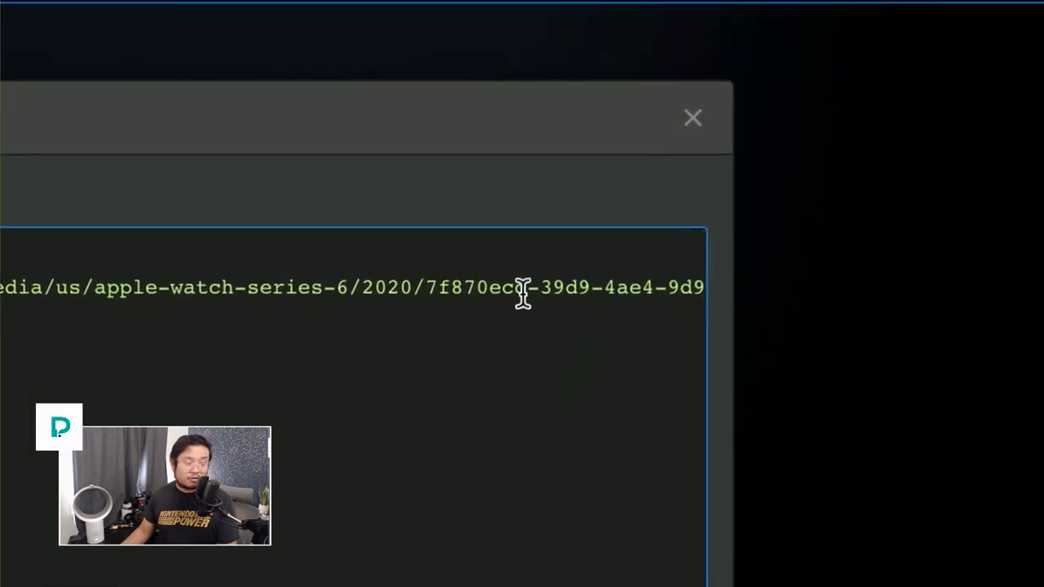
pyautogui.press('super+Right')
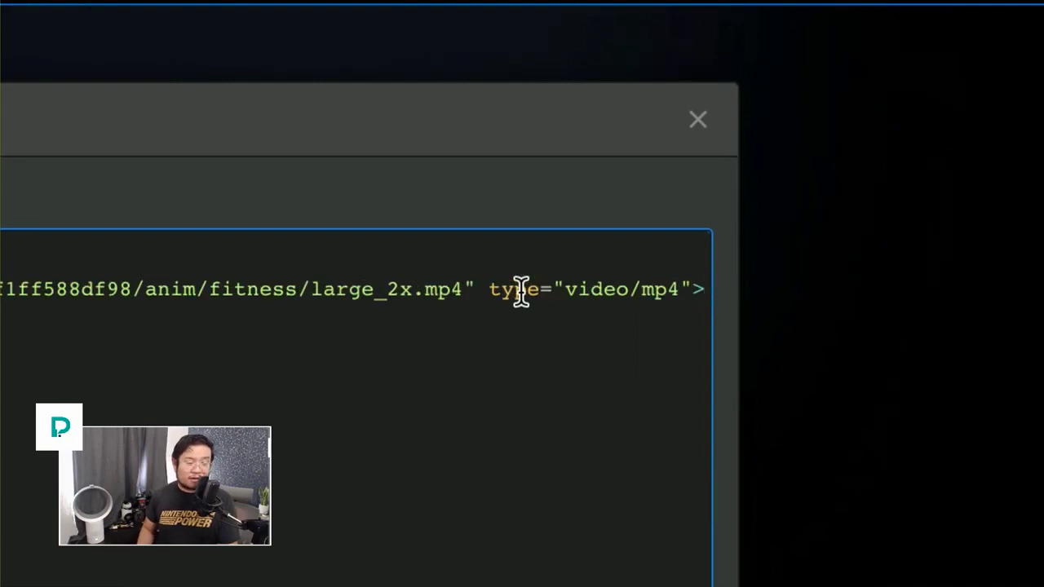
pyautogui.press('Return')
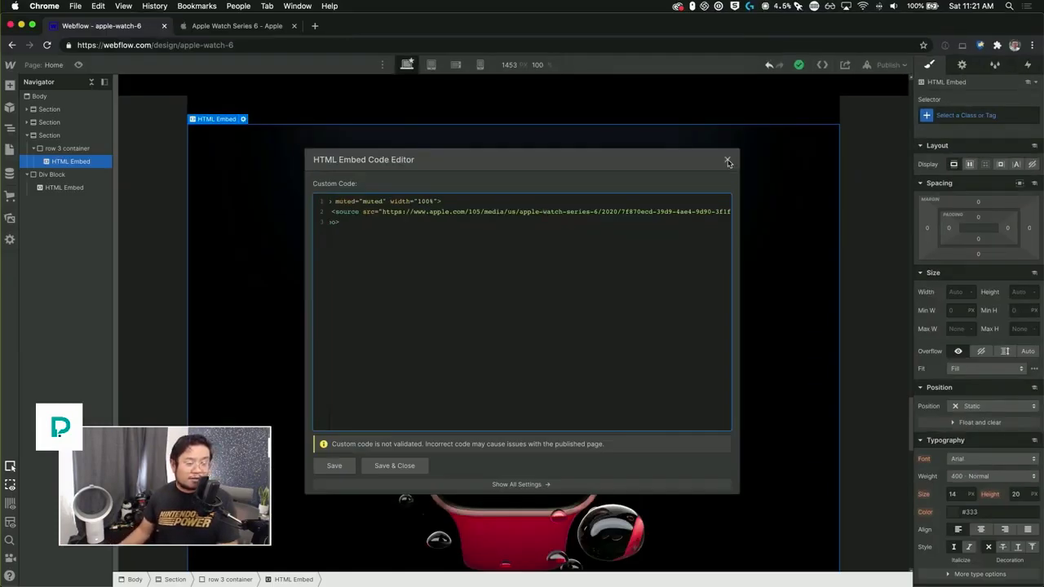
pyautogui.click(729, 162)
pyautogui.click(729, 163)
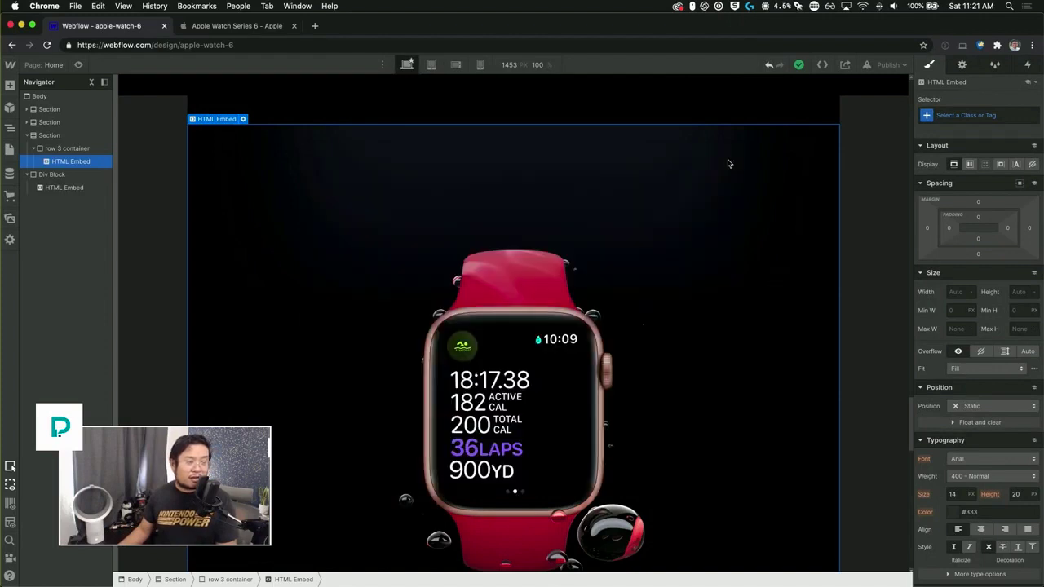
# Comment out the script in the Home page's before-body custom code and save the page settings
pyautogui.click(54, 66)
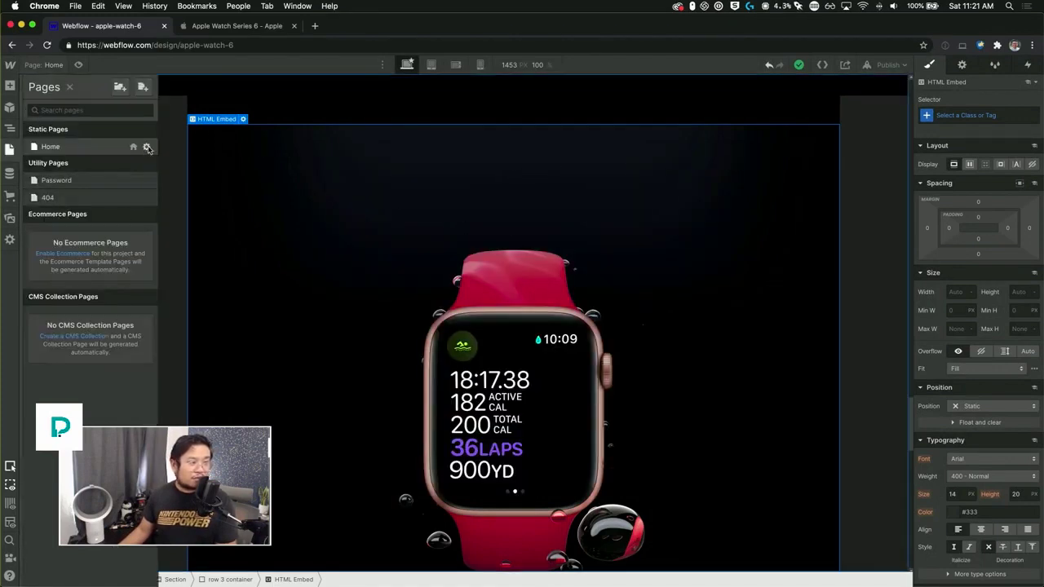
pyautogui.click(147, 146)
pyautogui.scroll(-15, 359, 406)
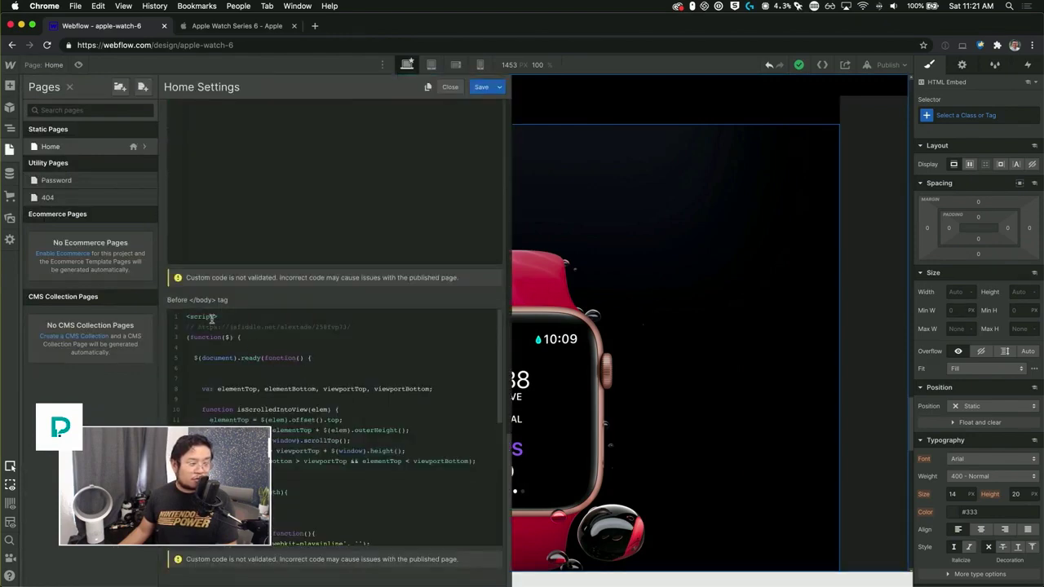
pyautogui.click(227, 317)
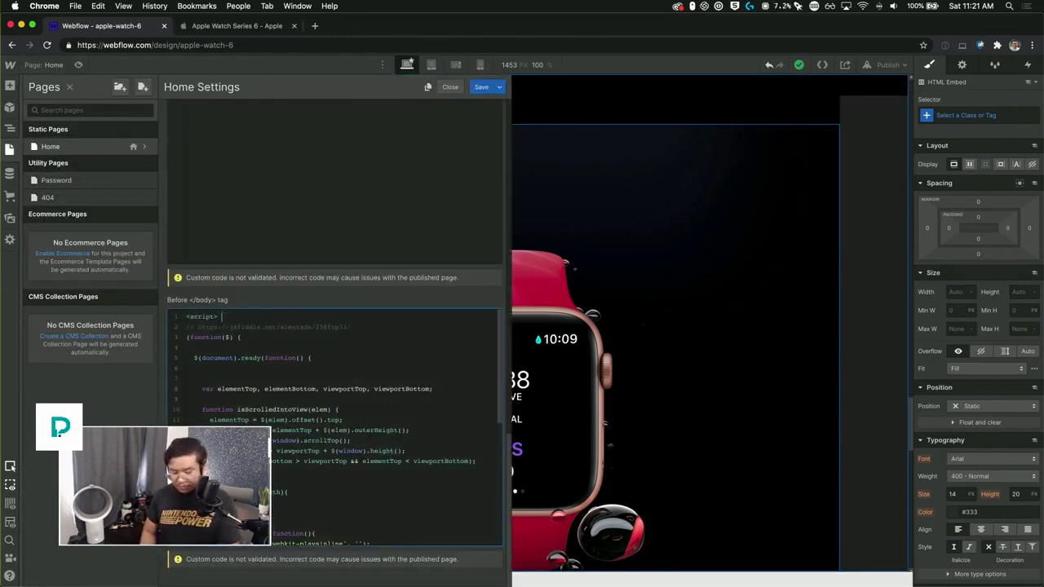
pyautogui.scroll(-5, 326, 408)
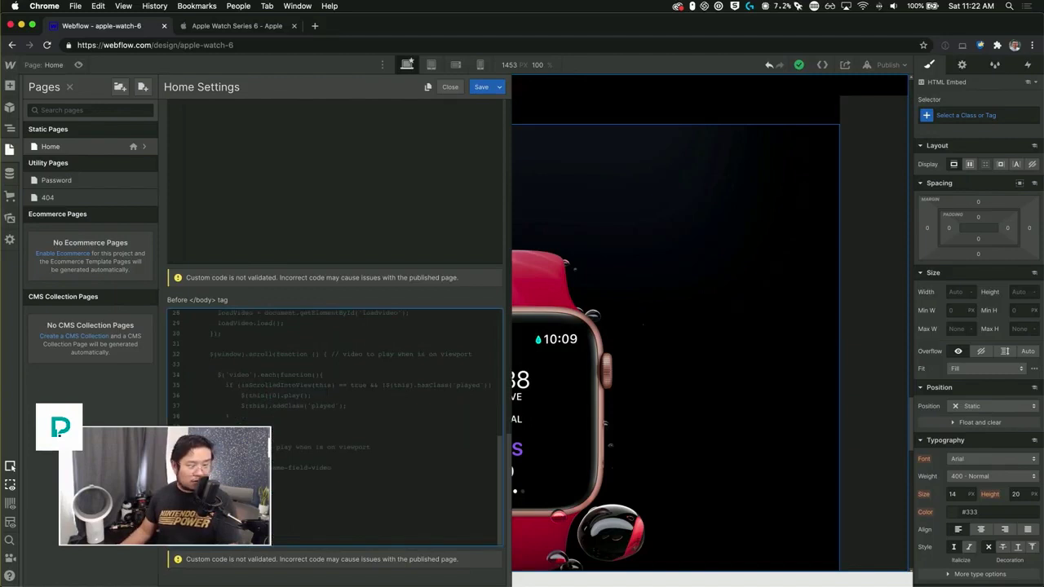
pyautogui.click(483, 87)
# Publish the site to apple-watch-6.webflow.io and meanwhile review the swimming watch section on Apple's original page
pyautogui.click(887, 65)
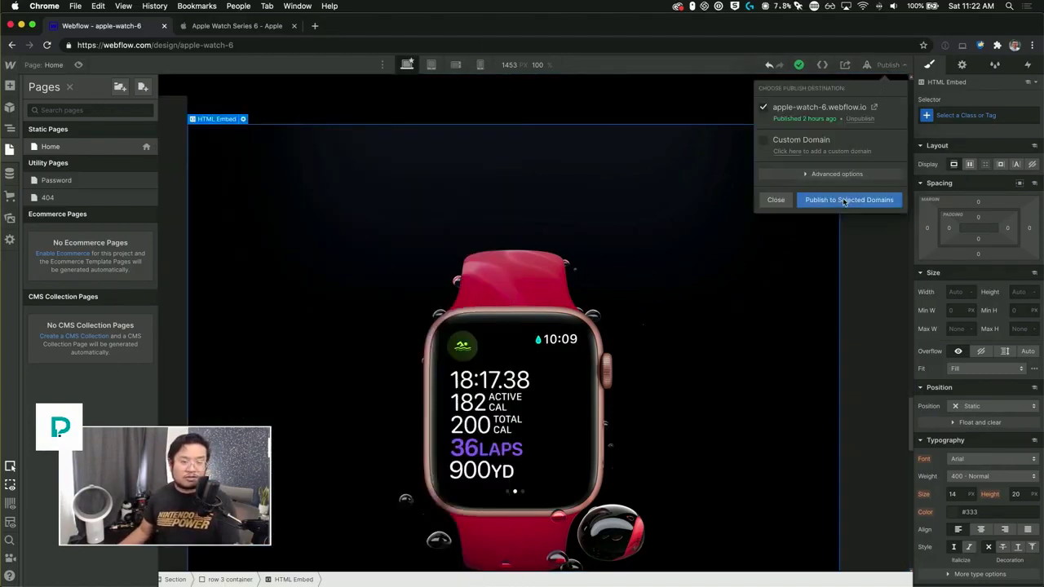
pyautogui.click(845, 200)
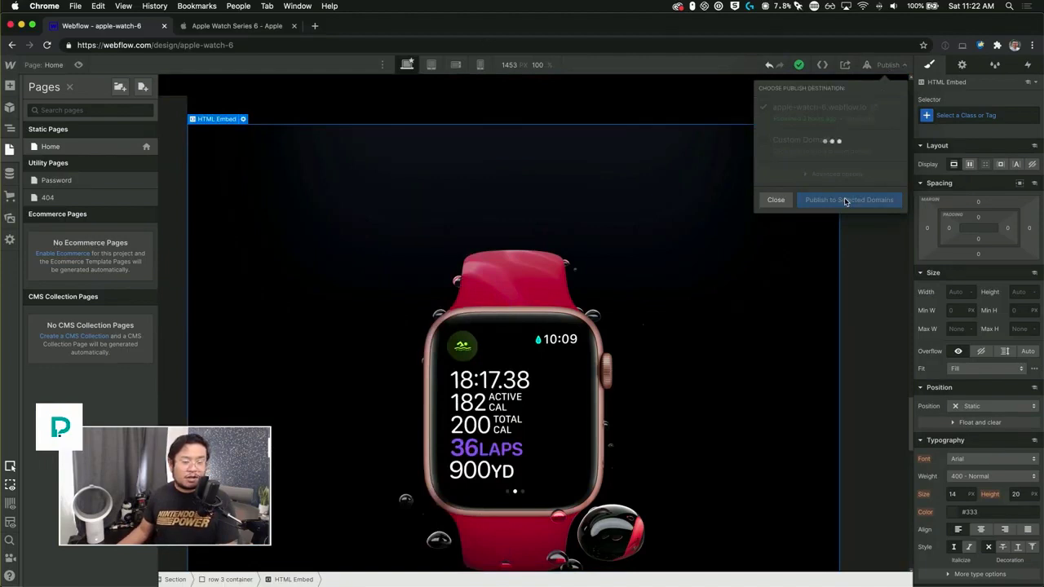
pyautogui.click(235, 27)
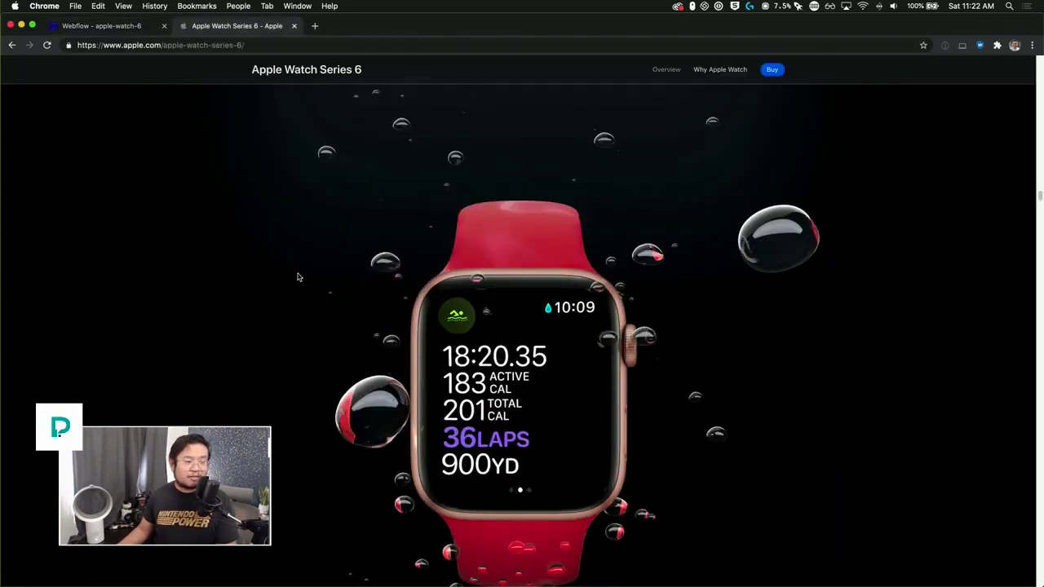
pyautogui.scroll(-3, 300, 278)
pyautogui.scroll(2, 303, 280)
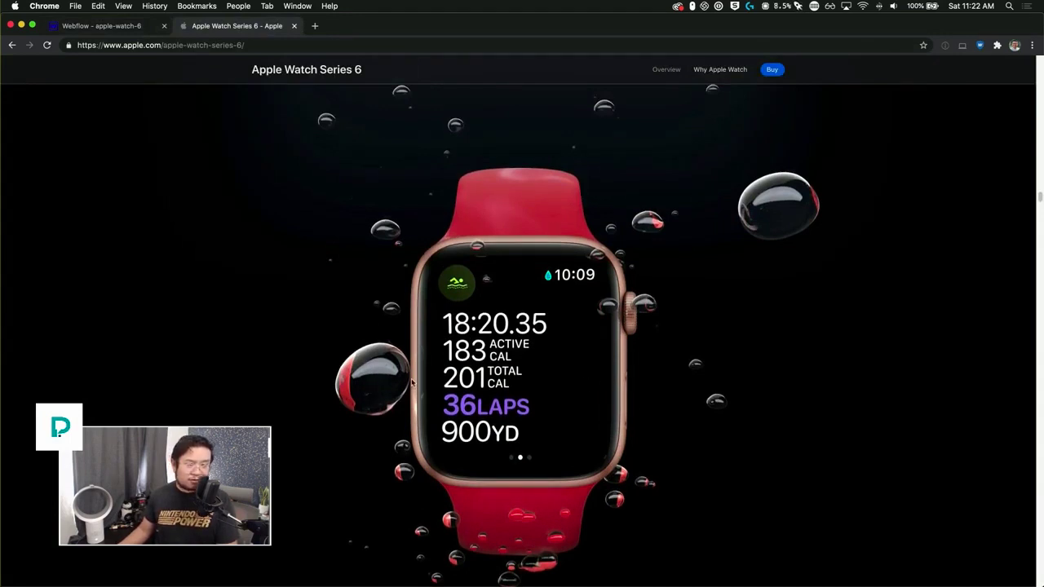
pyautogui.click(120, 27)
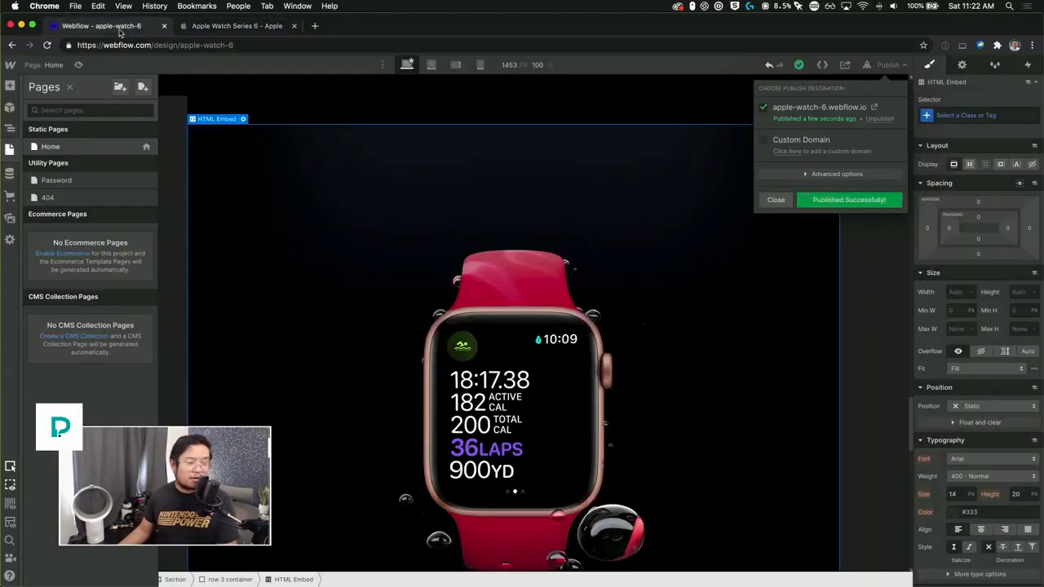
# Open the published site and play the swimming watch video through its playback controls
pyautogui.click(875, 108)
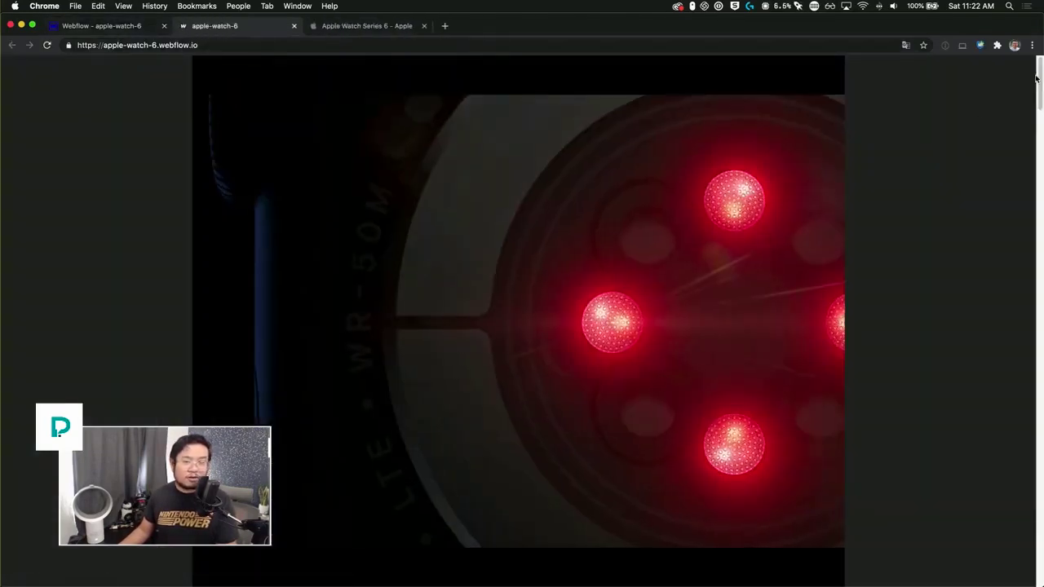
pyautogui.moveTo(1037, 82); pyautogui.dragTo(1019, 422)
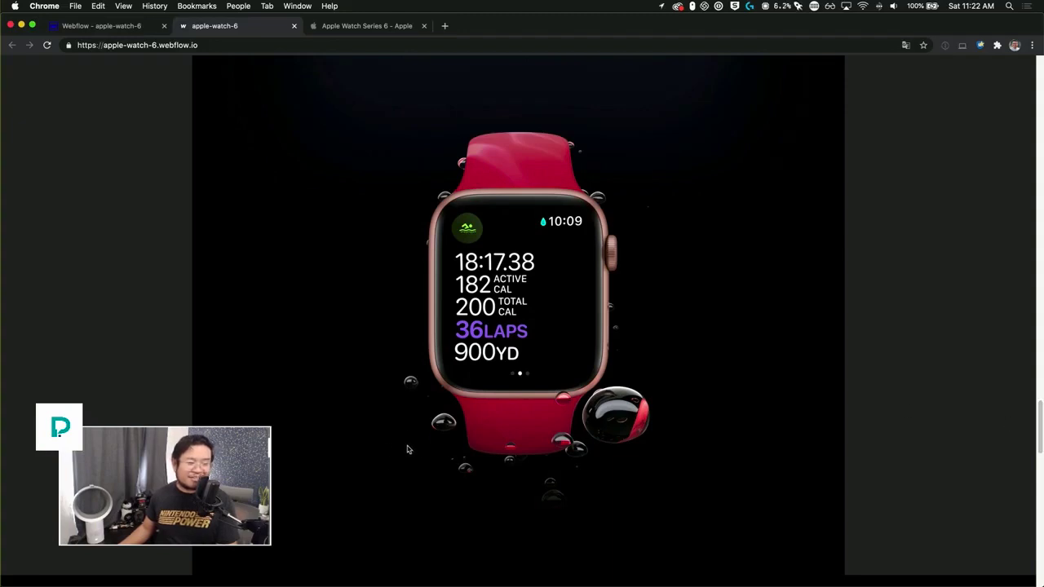
pyautogui.rightClick(500, 245)
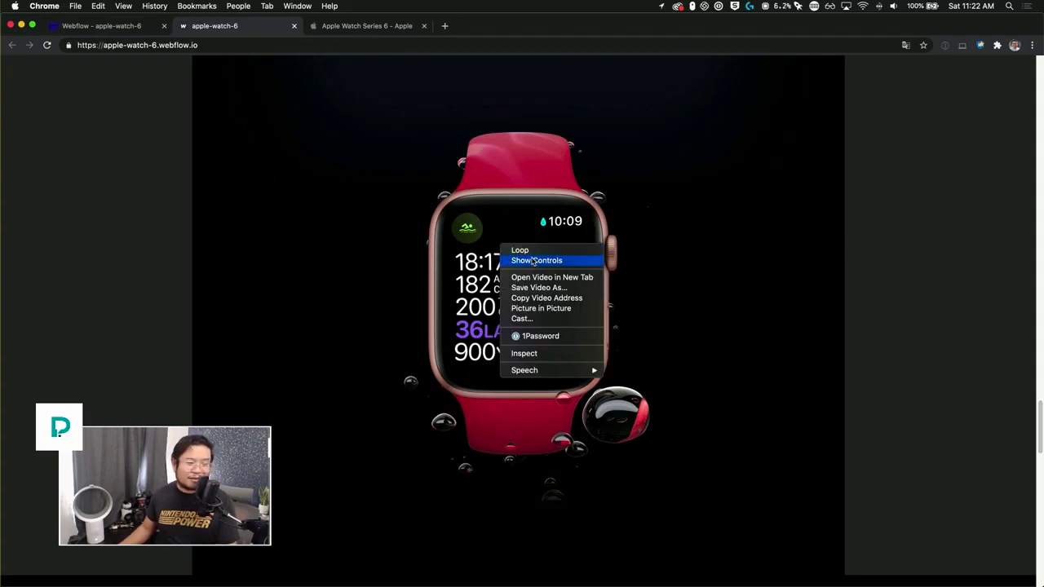
pyautogui.click(532, 260)
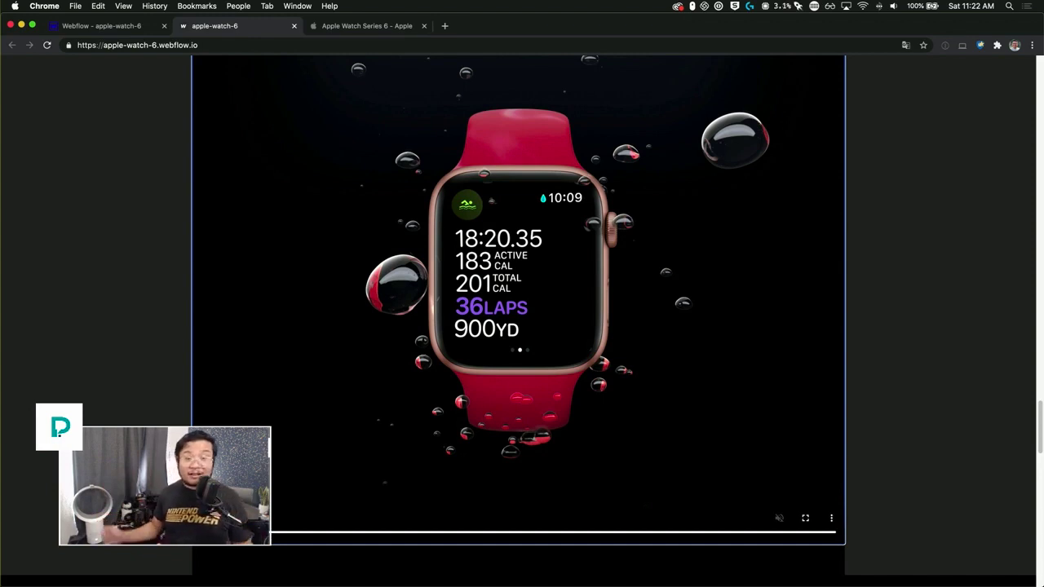
# Copy the JSFiddle link from the Home page's before-body script and open it in a new browser tab
pyautogui.click(120, 25)
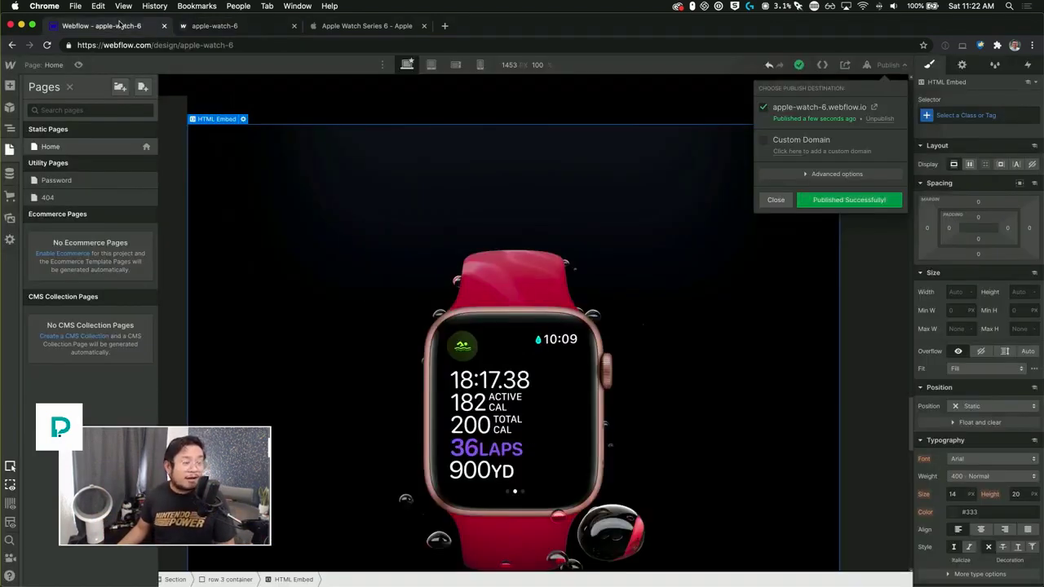
pyautogui.click(646, 181)
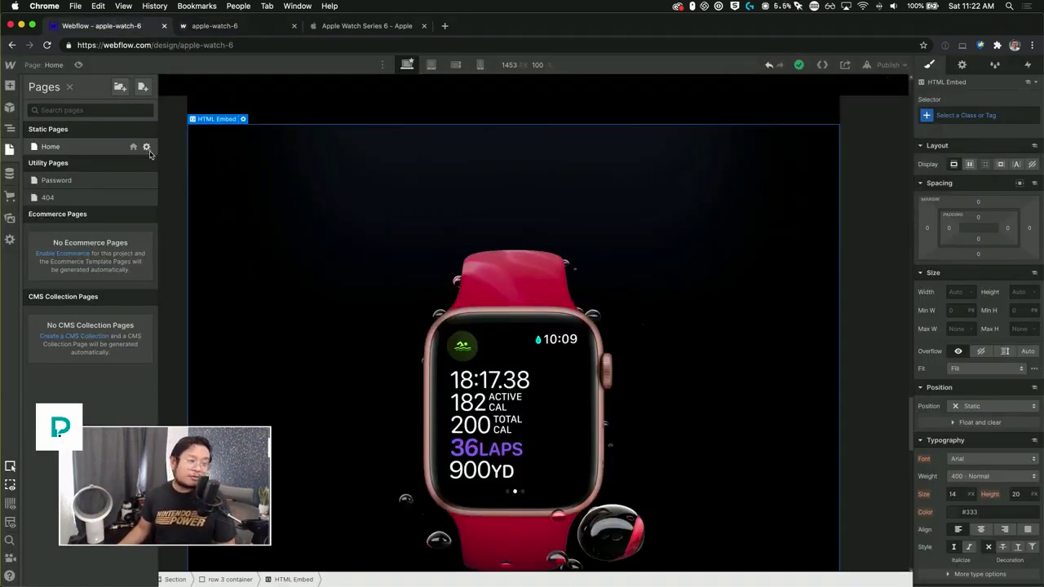
pyautogui.click(147, 148)
pyautogui.scroll(-15, 306, 316)
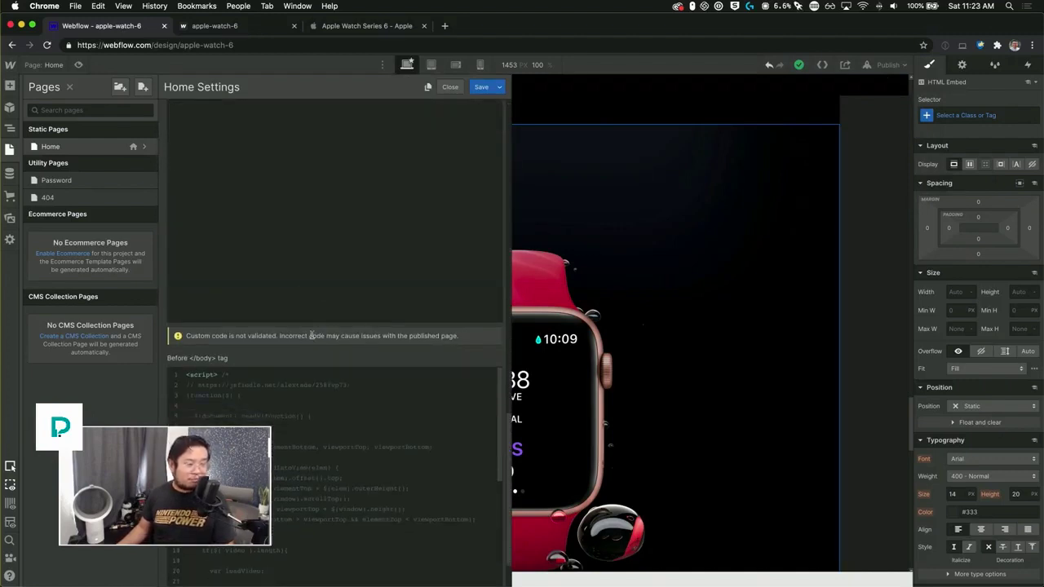
pyautogui.moveTo(350, 327); pyautogui.dragTo(196, 327)
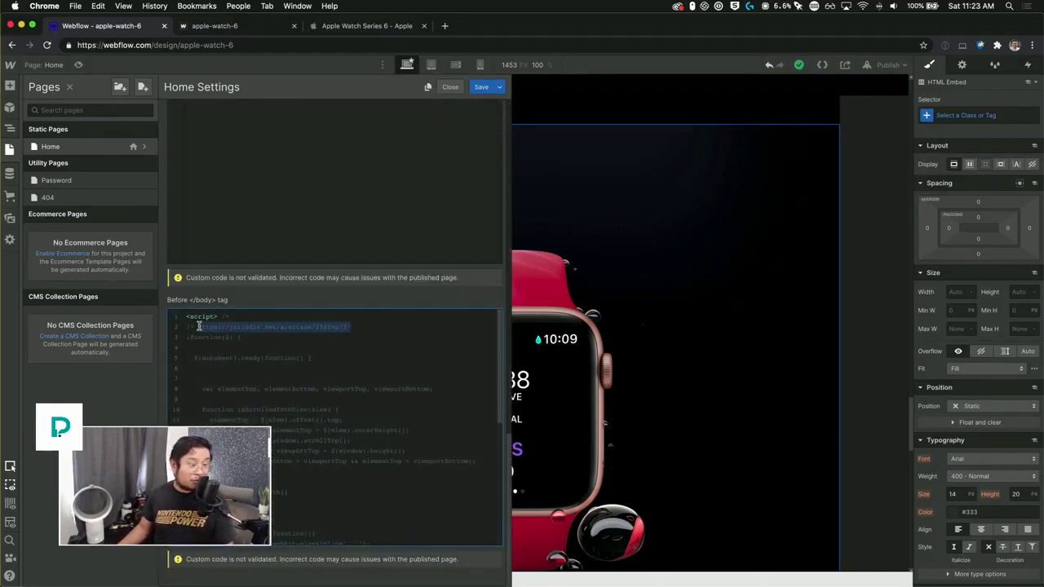
pyautogui.press('super+c')
pyautogui.press('super+t')
pyautogui.press('super+v')
pyautogui.press('Return')
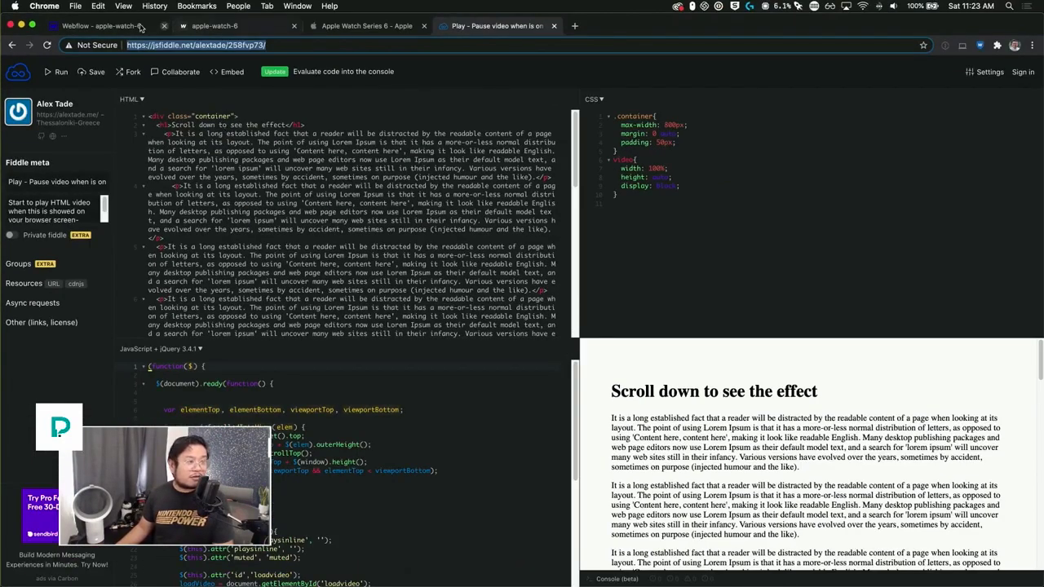
# Back in Webflow, undo a trial deletion of the JSFiddle link line and uncomment the before-body script
pyautogui.click(98, 27)
pyautogui.click(286, 342)
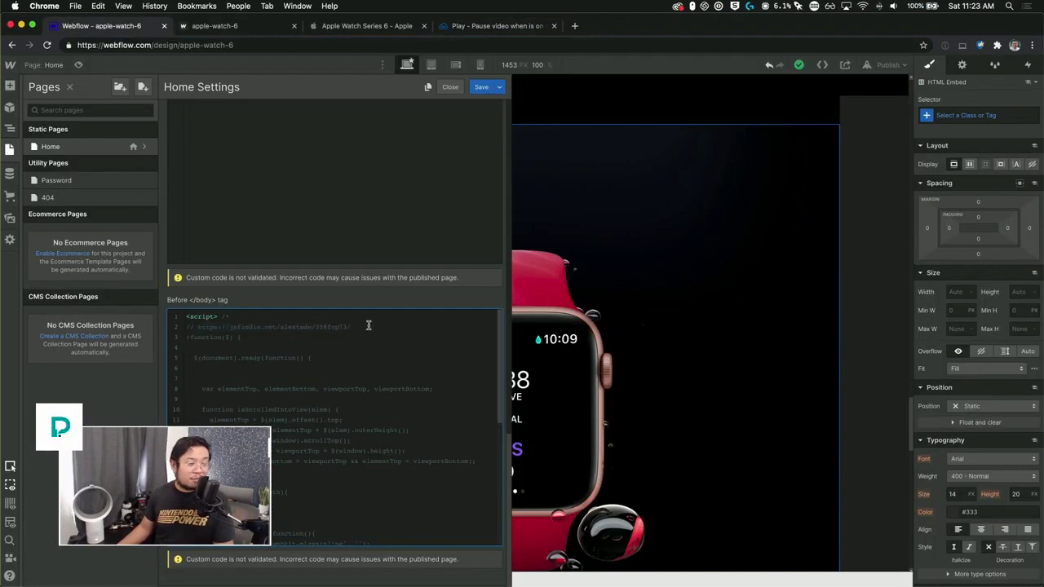
pyautogui.moveTo(368, 324); pyautogui.dragTo(118, 333)
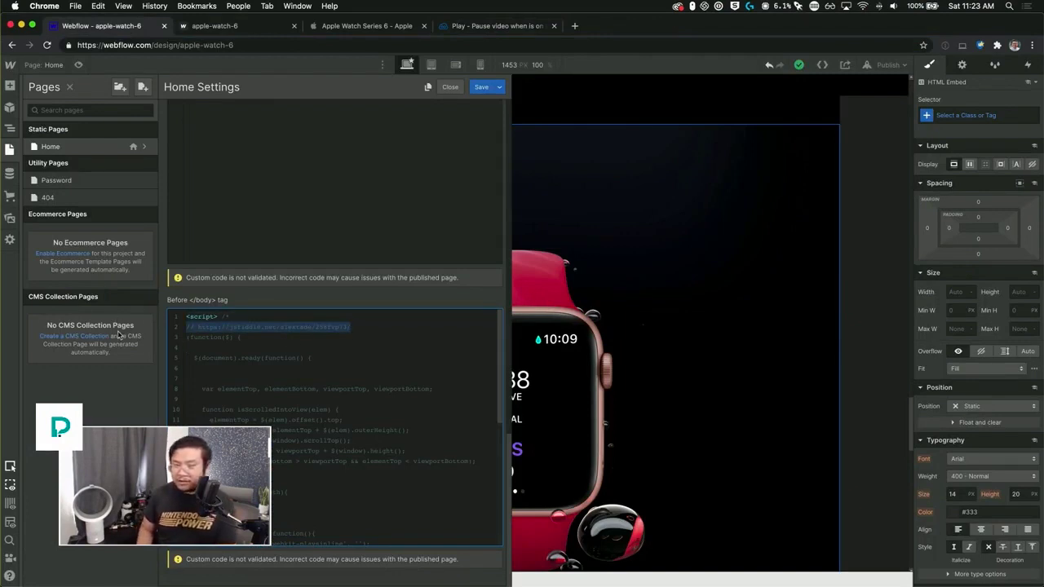
pyautogui.press('BackSpace')
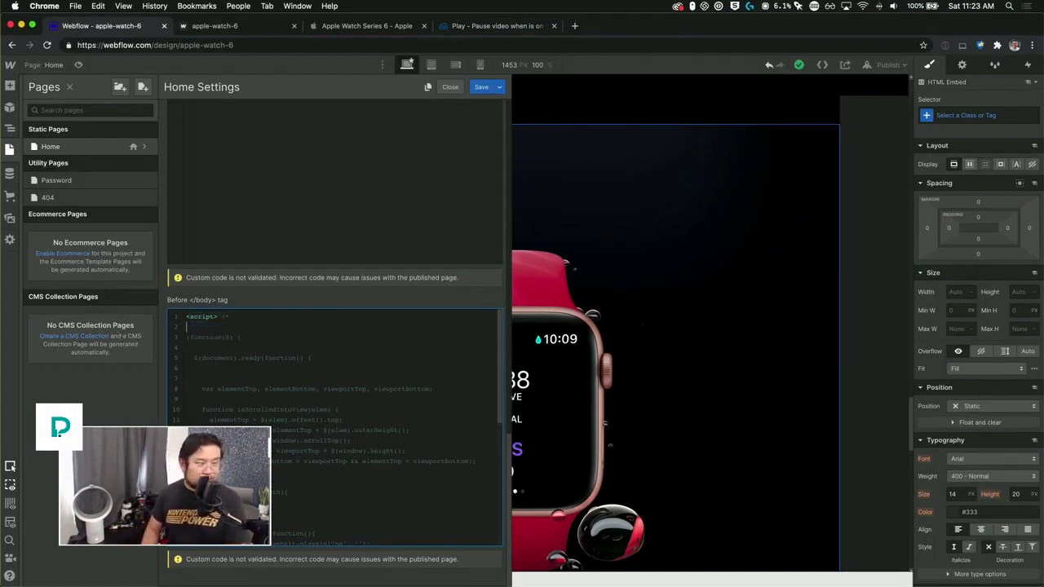
pyautogui.press('super+z')
pyautogui.press('Left')
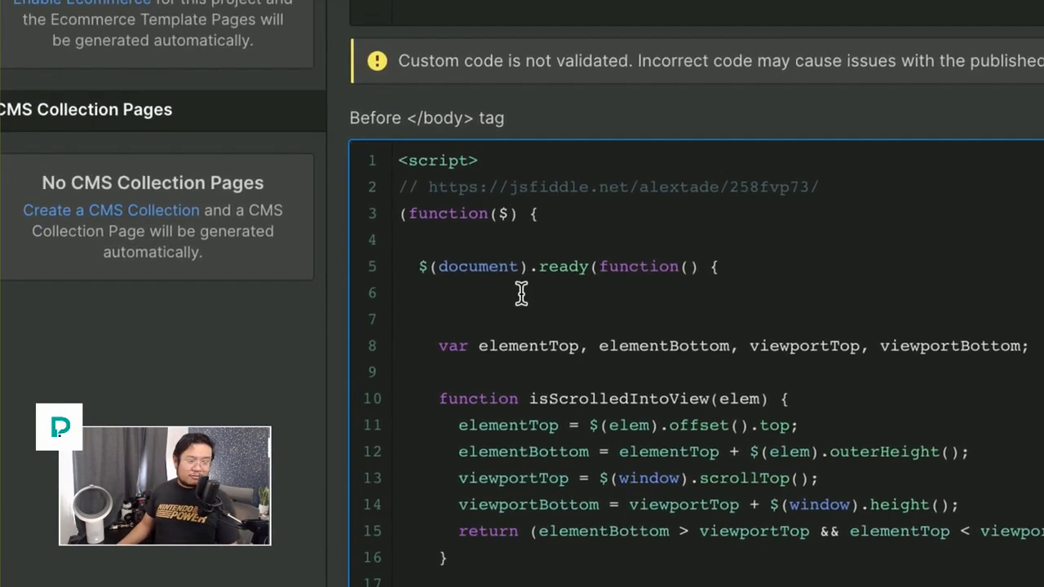
# Read through the before-body script, examining the isScrolledIntoView function, the video attributes and the window scroll handler
pyautogui.click(521, 295)
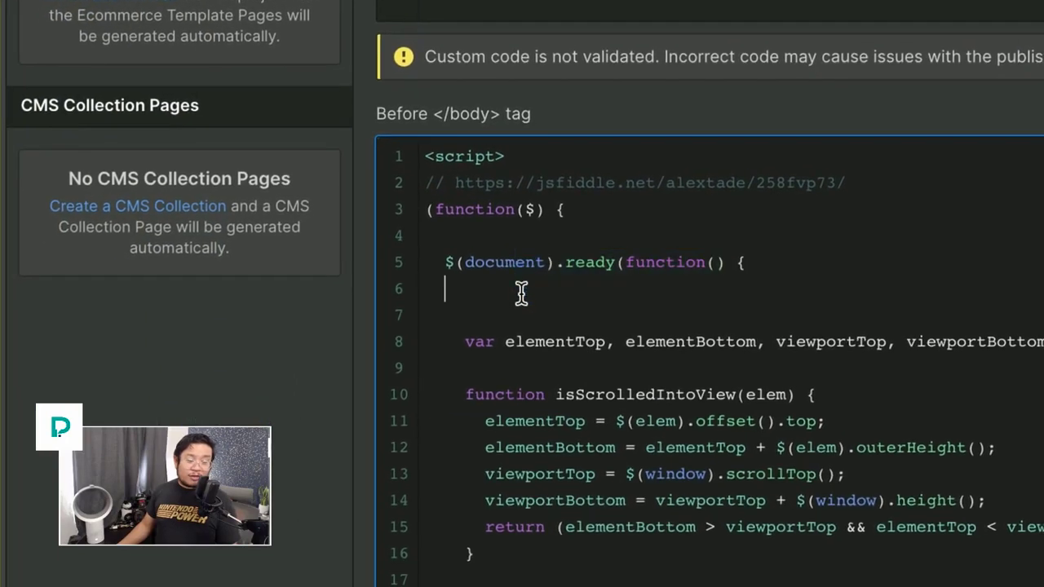
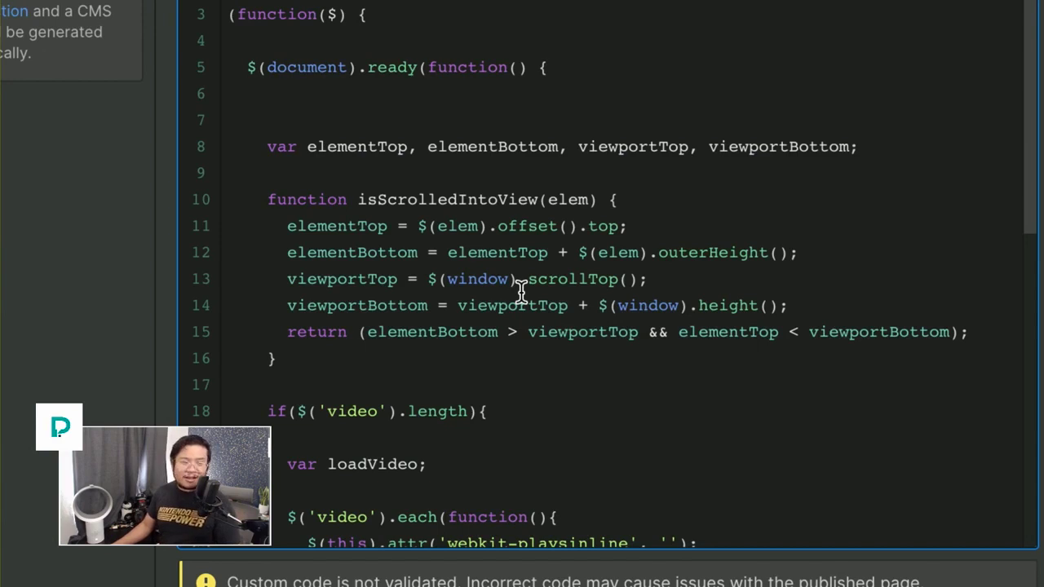
pyautogui.scroll(-2, 522, 293)
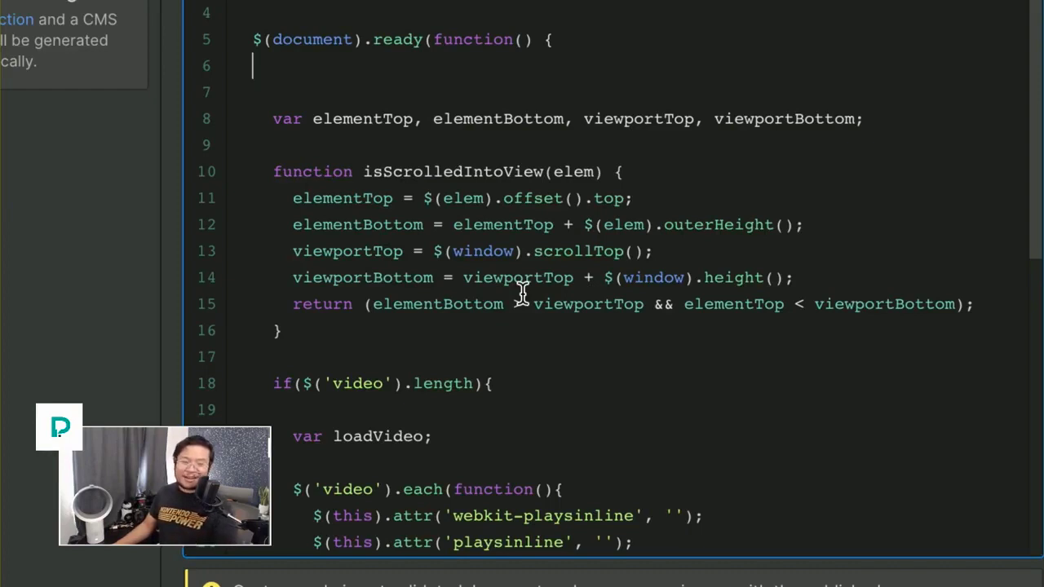
pyautogui.scroll(-2, 522, 292)
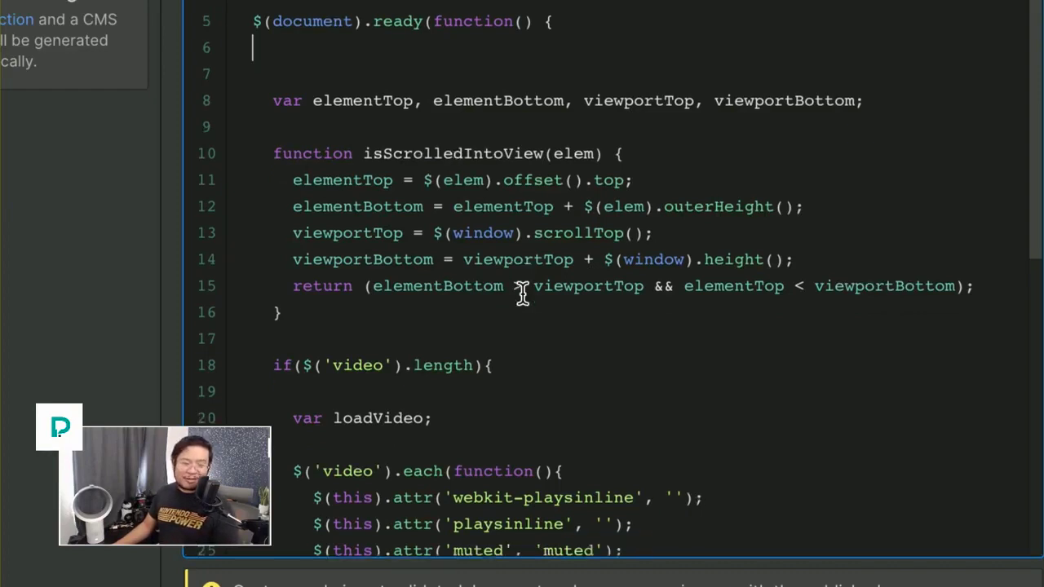
pyautogui.scroll(-2, 522, 292)
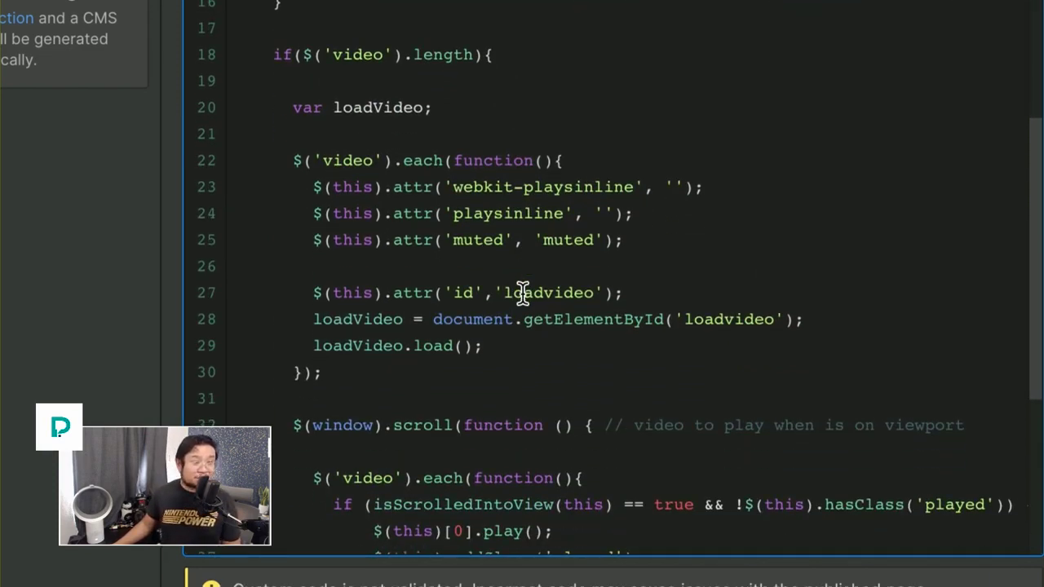
pyautogui.scroll(-3, 522, 292)
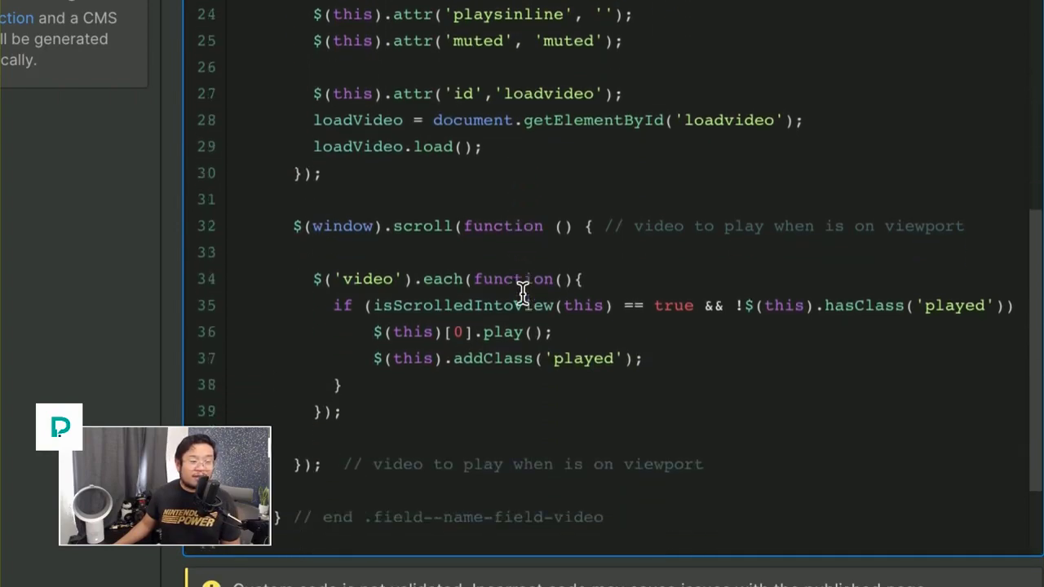
pyautogui.moveTo(523, 293); pyautogui.dragTo(599, 294)
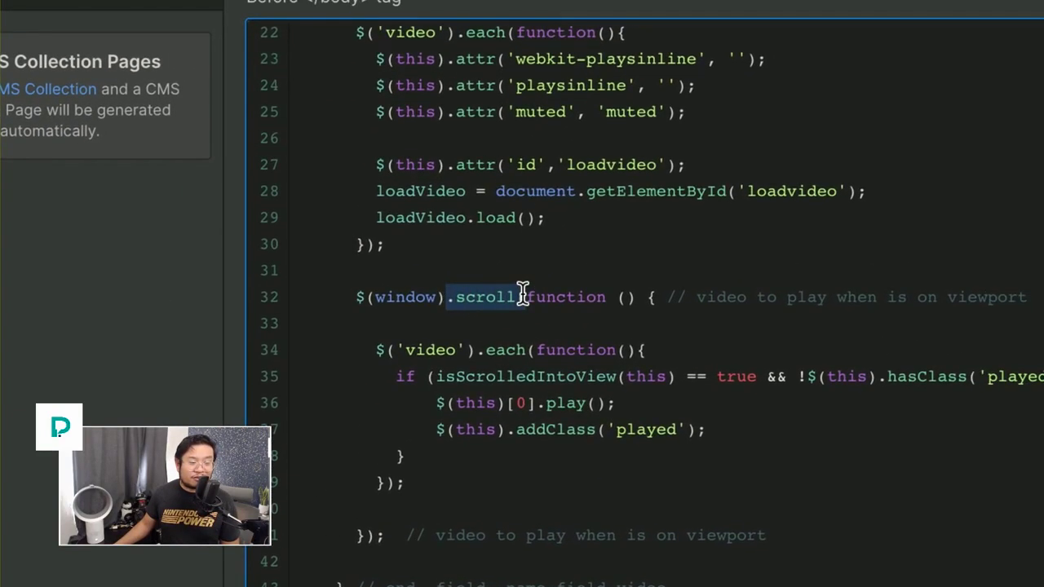
pyautogui.moveTo(522, 295); pyautogui.dragTo(553, 297)
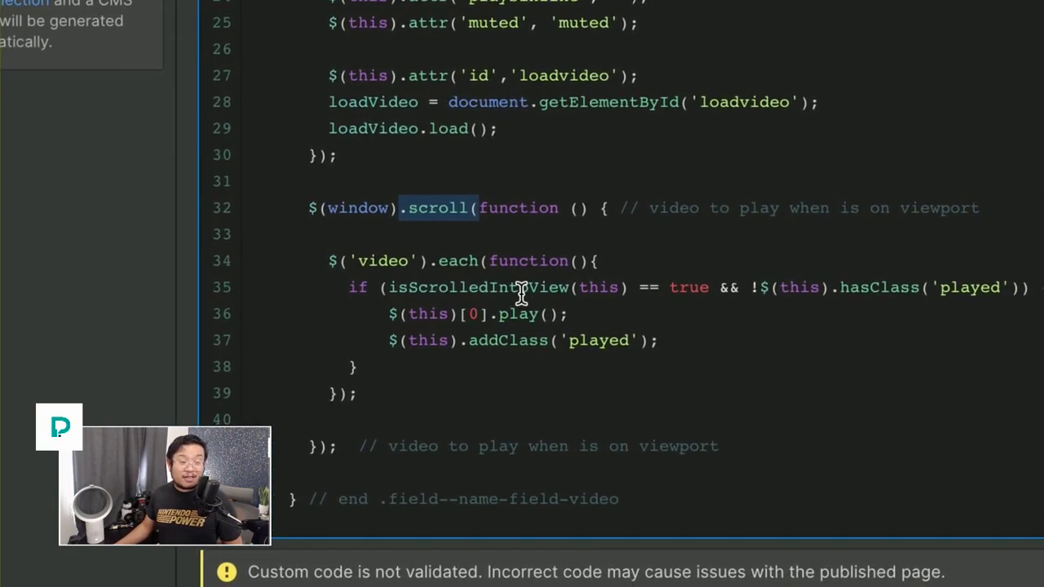
# Examine the isScrolledIntoView condition, the play() call and the addClass('played') line inside the window scroll handler
pyautogui.click(536, 288)
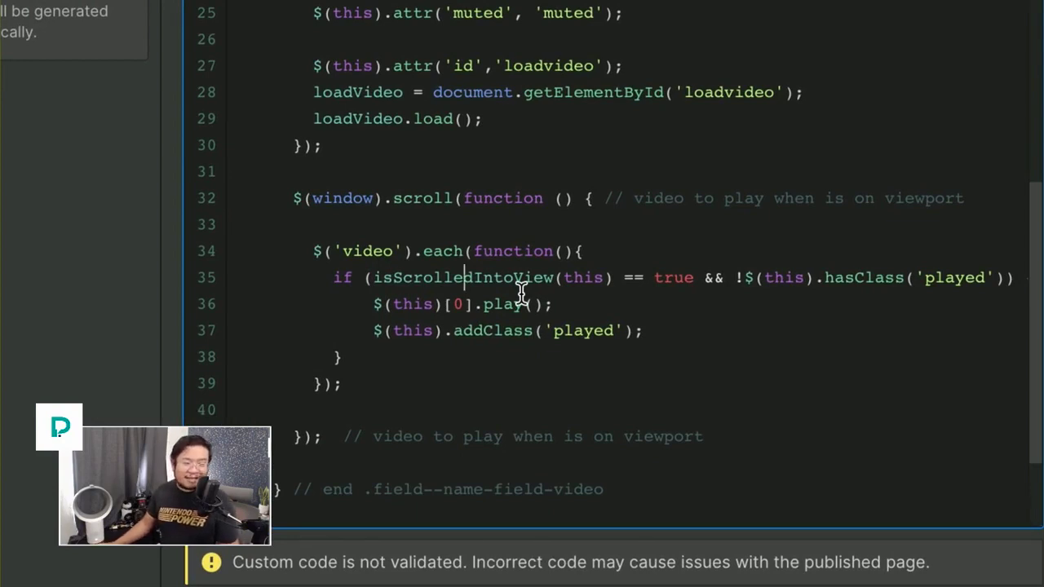
pyautogui.moveTo(552, 303); pyautogui.dragTo(368, 303)
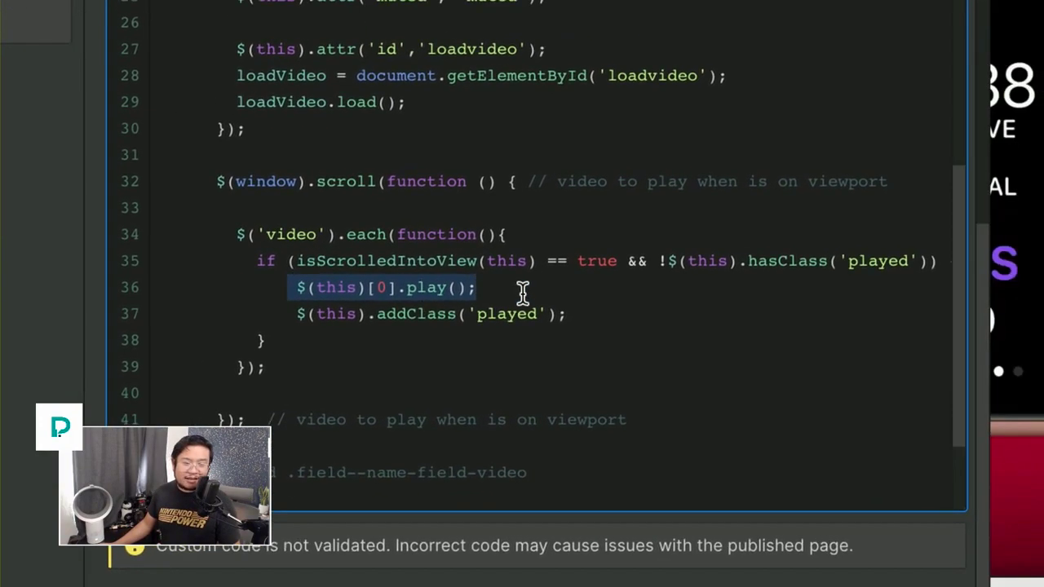
pyautogui.click(520, 292)
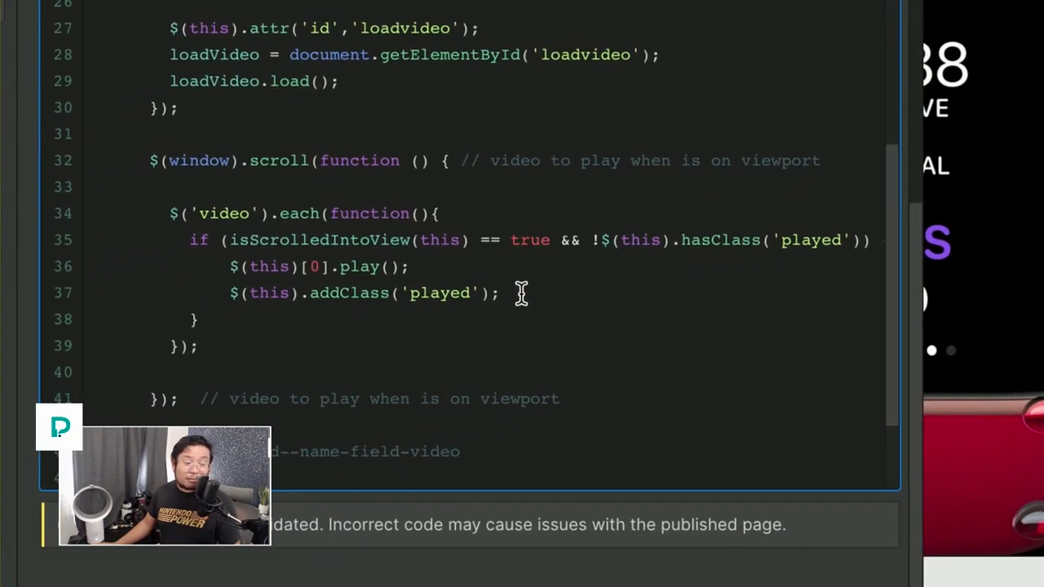
pyautogui.moveTo(520, 293); pyautogui.dragTo(263, 293)
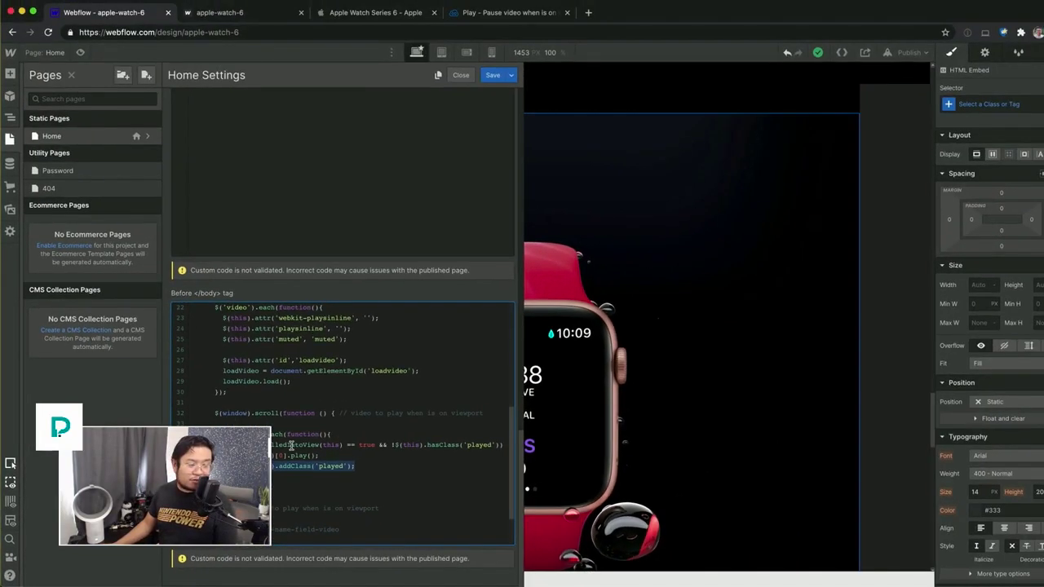
pyautogui.scroll(-3, 284, 448)
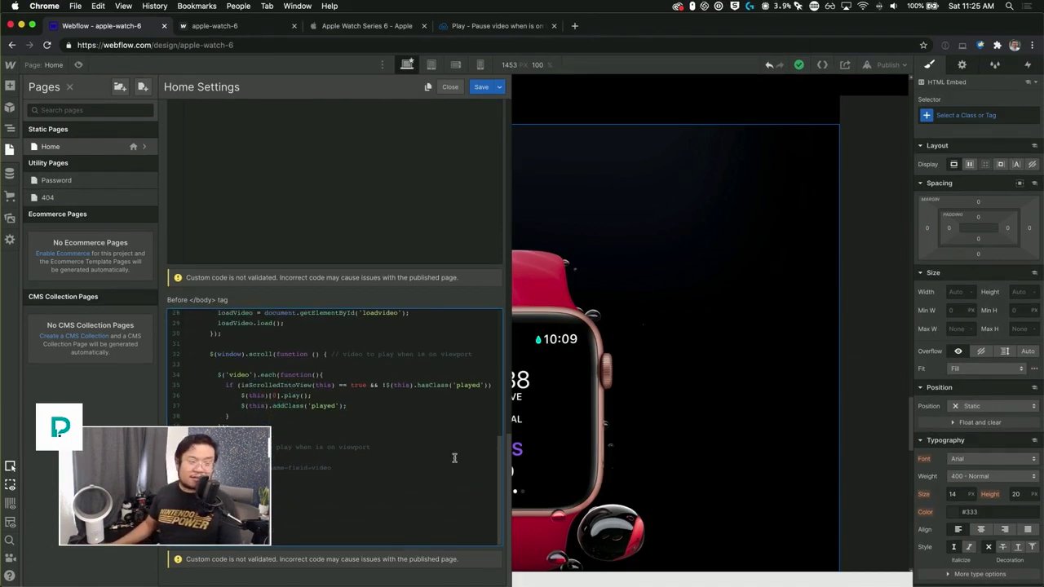
# Publish the site to apple-watch-6.webflow.io and reload the published page in its browser tab
pyautogui.click(887, 64)
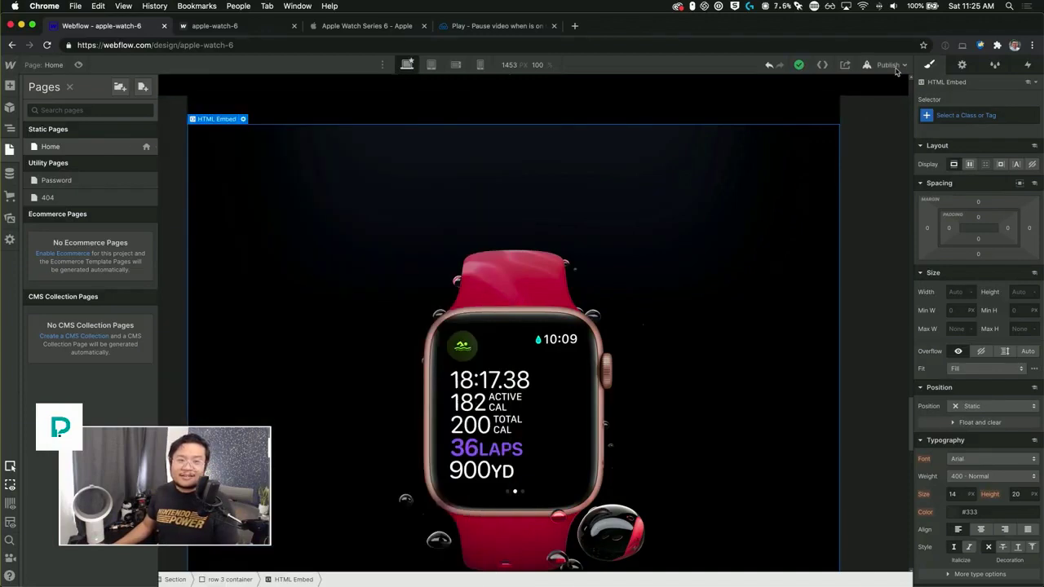
pyautogui.click(850, 200)
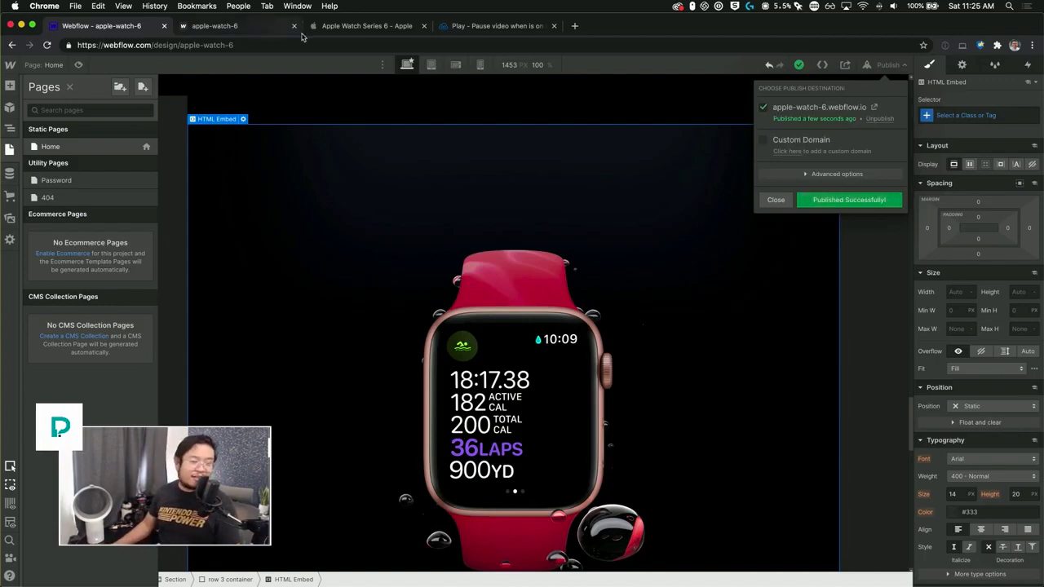
pyautogui.click(326, 31)
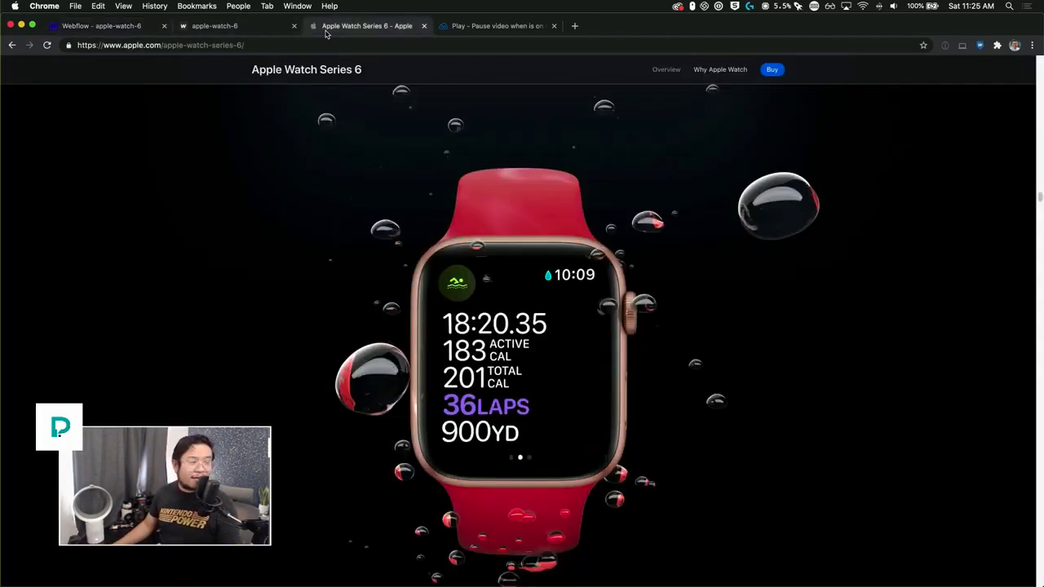
pyautogui.click(224, 27)
pyautogui.click(115, 25)
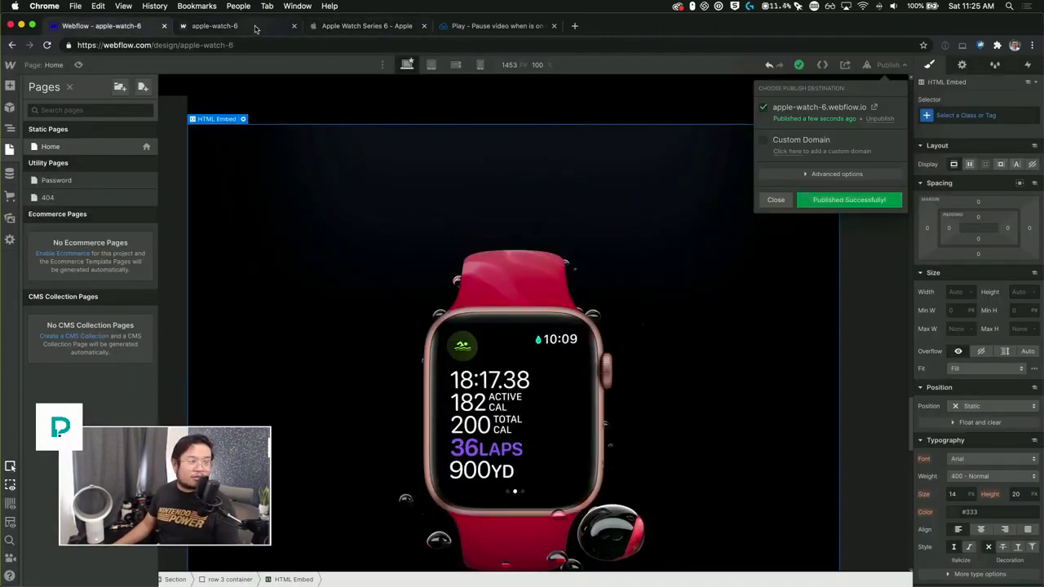
pyautogui.click(228, 26)
pyautogui.press('cmd+r')
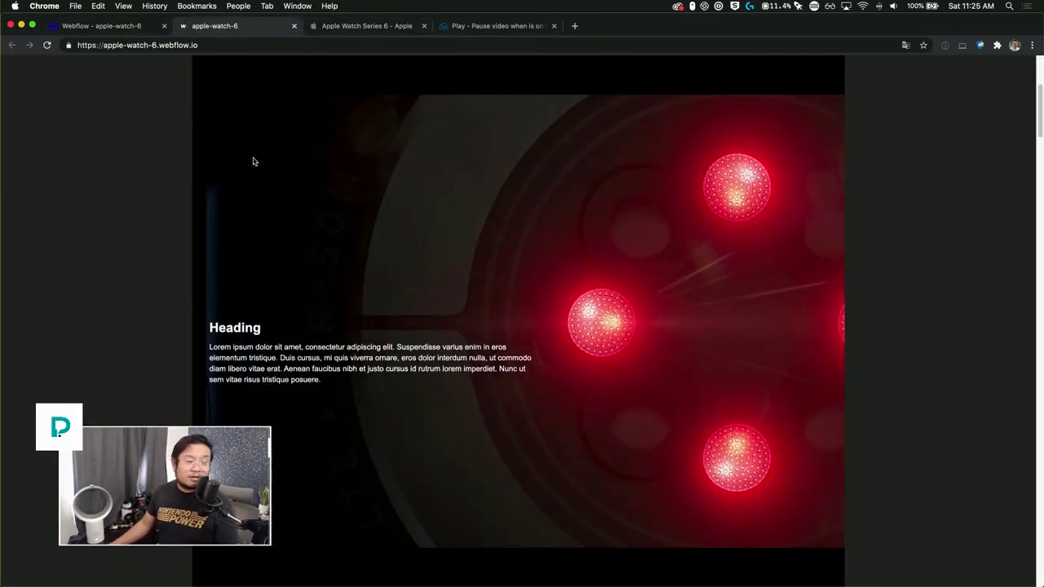
# Scroll through the published page to check the ECG watch image and whether the swimming watch video plays on scroll
pyautogui.scroll(-10, 253, 161)
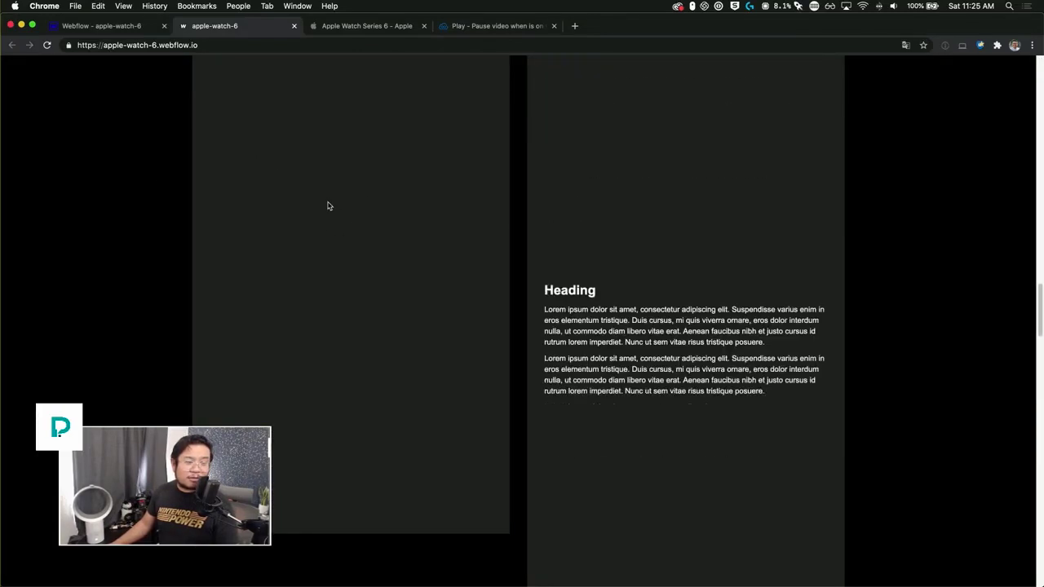
pyautogui.scroll(-3, 328, 207)
pyautogui.scroll(-5, 328, 206)
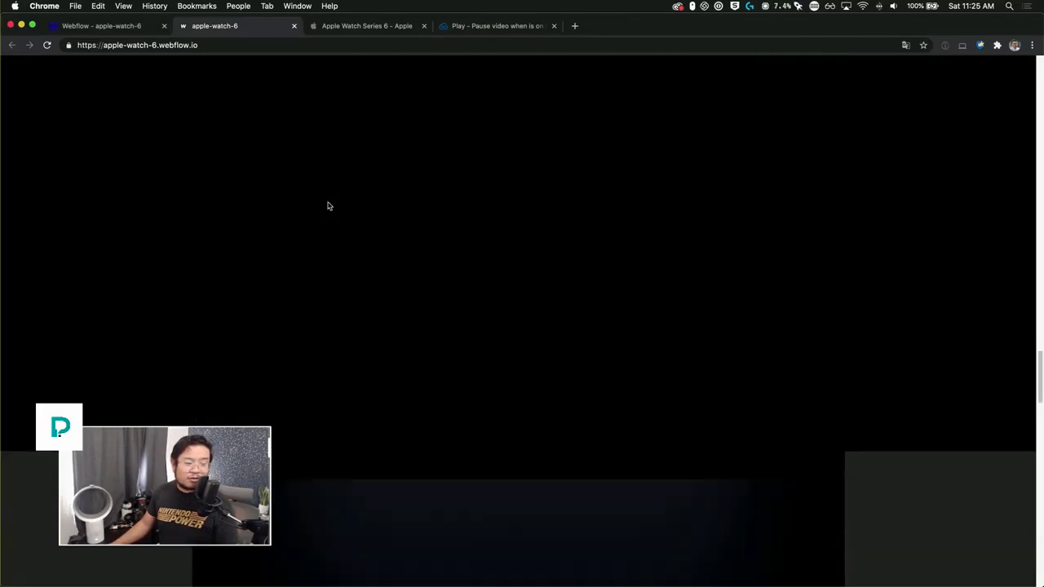
pyautogui.scroll(-4, 328, 206)
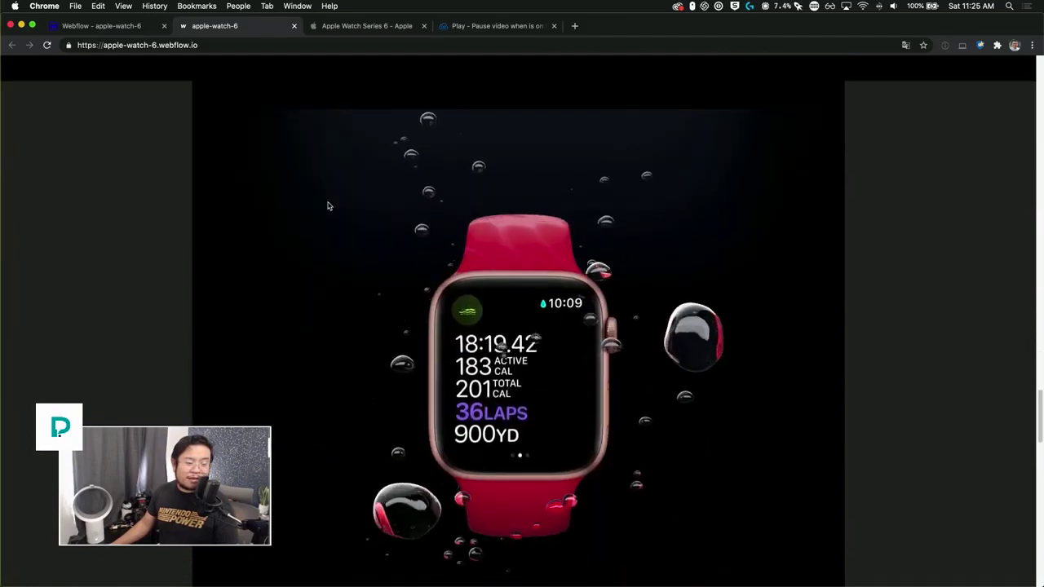
pyautogui.scroll(-5, 329, 207)
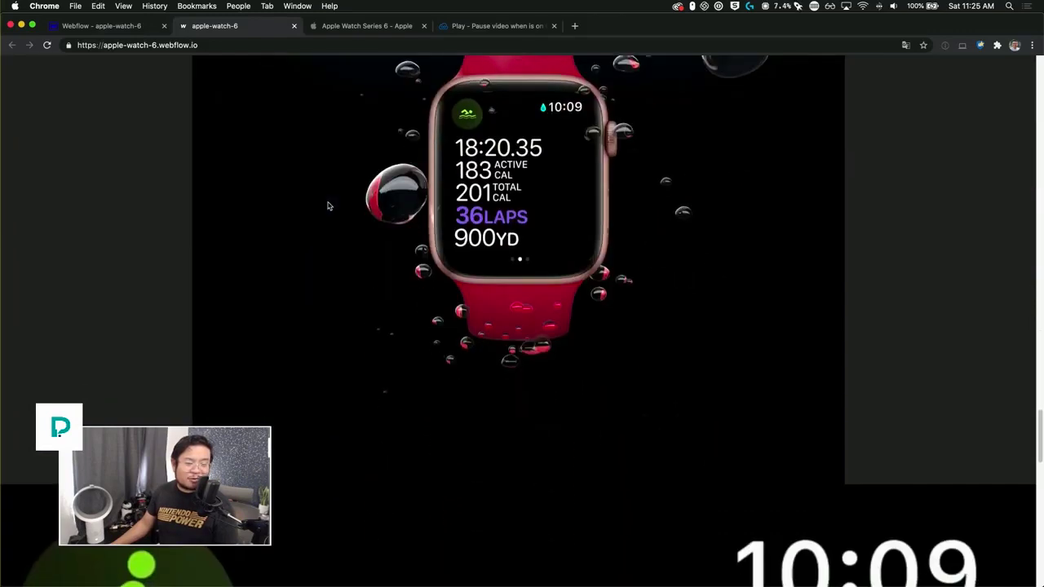
pyautogui.scroll(-5, 329, 206)
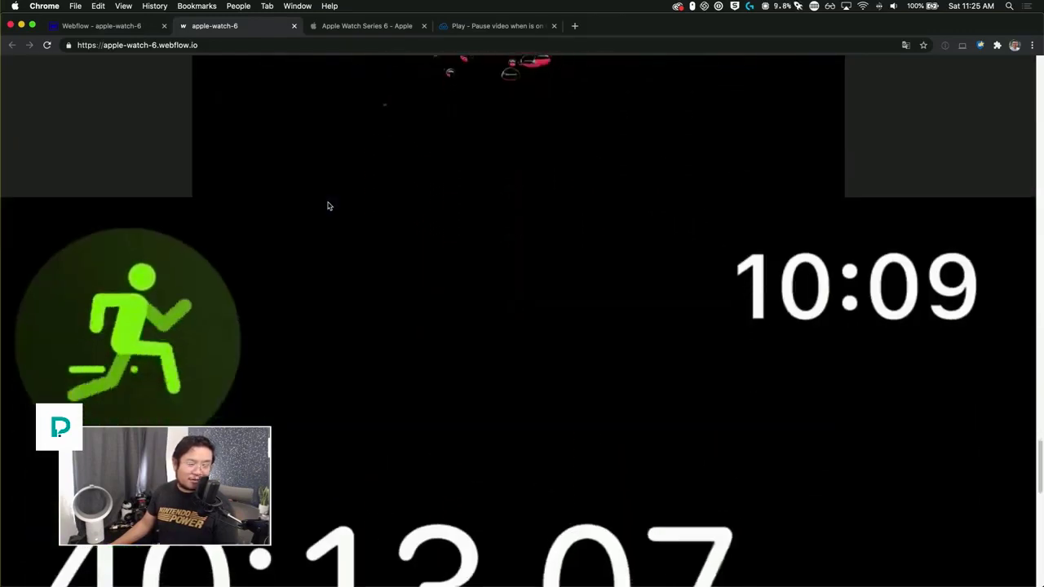
pyautogui.scroll(-3, 329, 206)
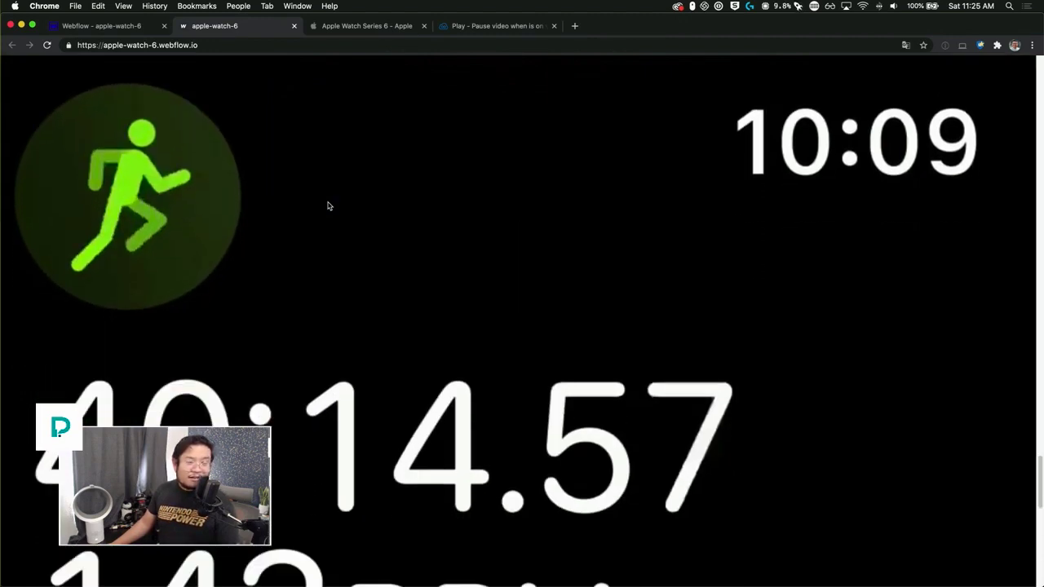
pyautogui.scroll(8, 329, 206)
pyautogui.scroll(1, 329, 206)
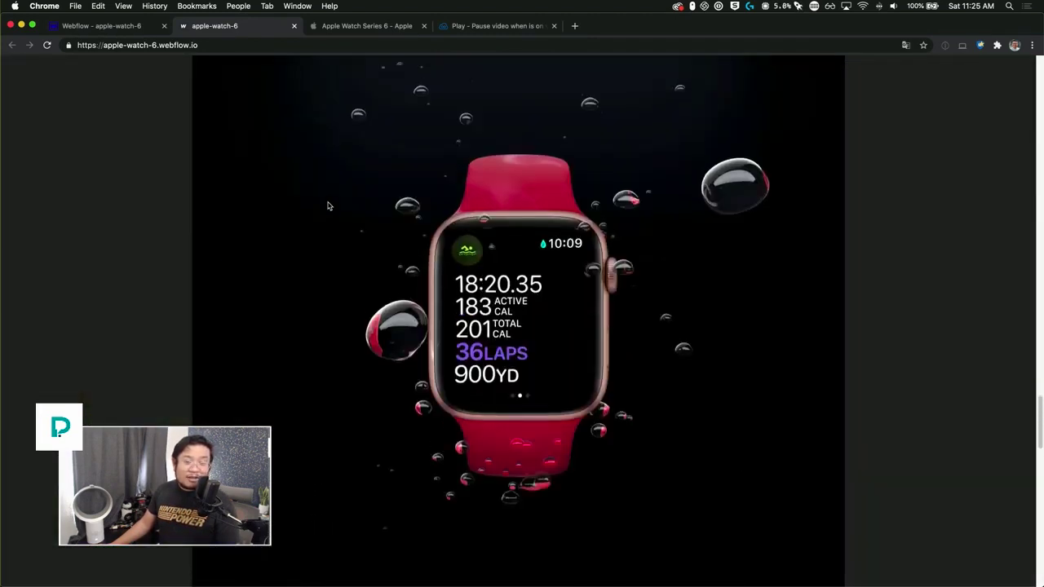
pyautogui.scroll(-10, 329, 206)
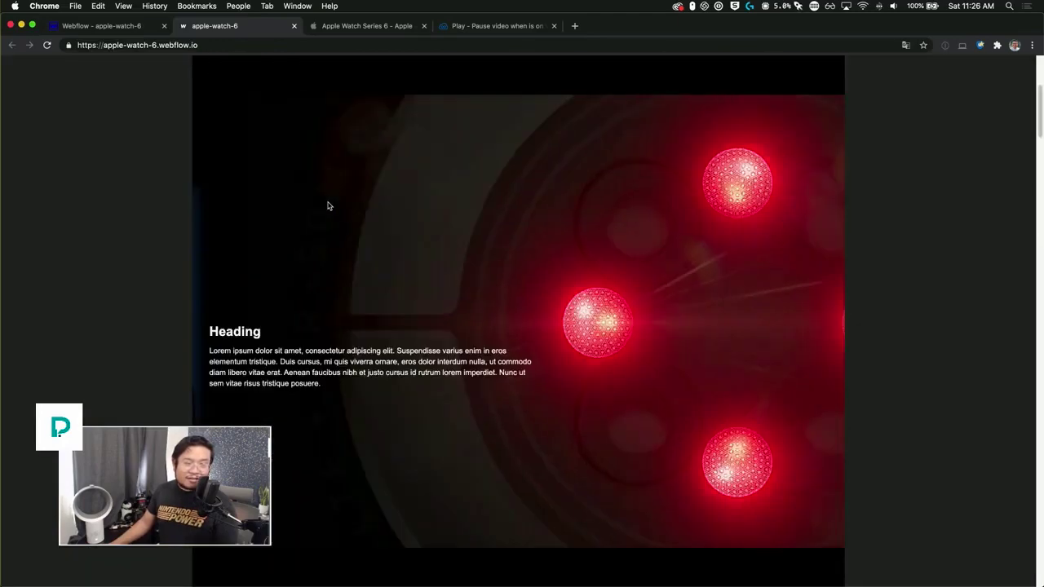
# Back in Webflow, set the row 2 ECG watch image's load option to "Auto: defaults to browser"
pyautogui.click(118, 27)
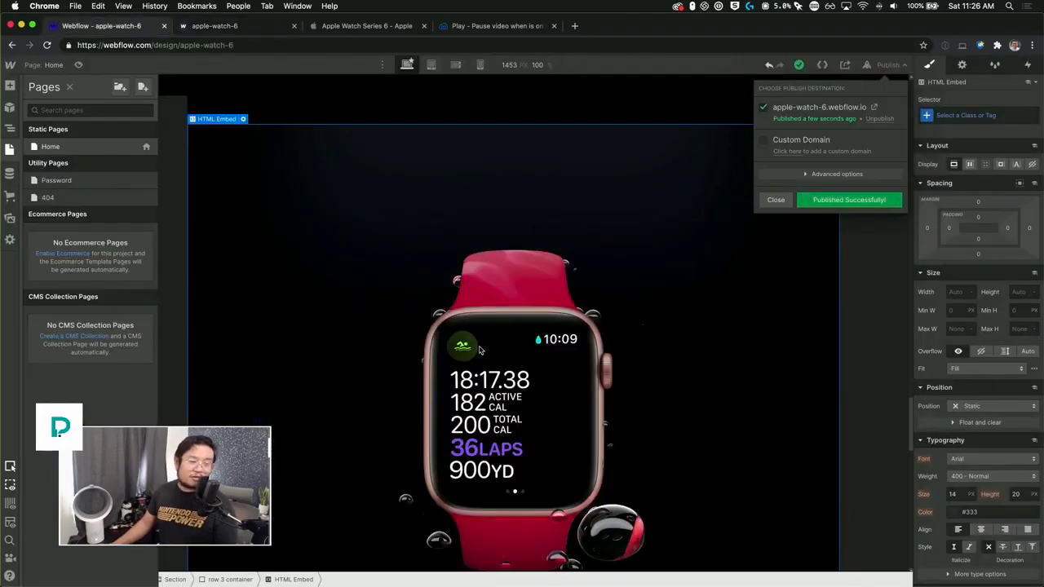
pyautogui.click(324, 329)
pyautogui.scroll(5, 346, 339)
pyautogui.scroll(5, 347, 339)
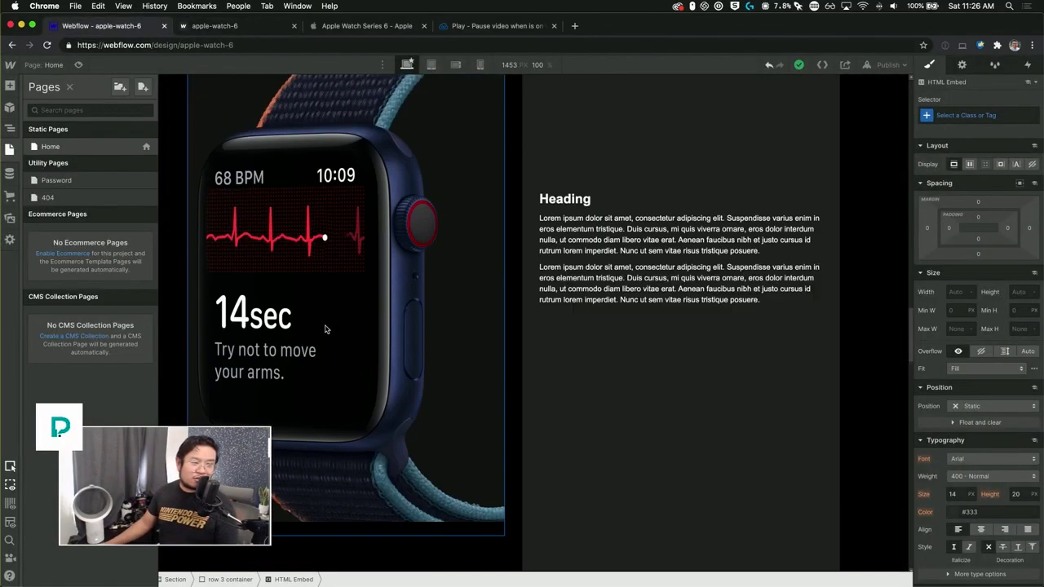
pyautogui.click(372, 253)
pyautogui.doubleClick(371, 251)
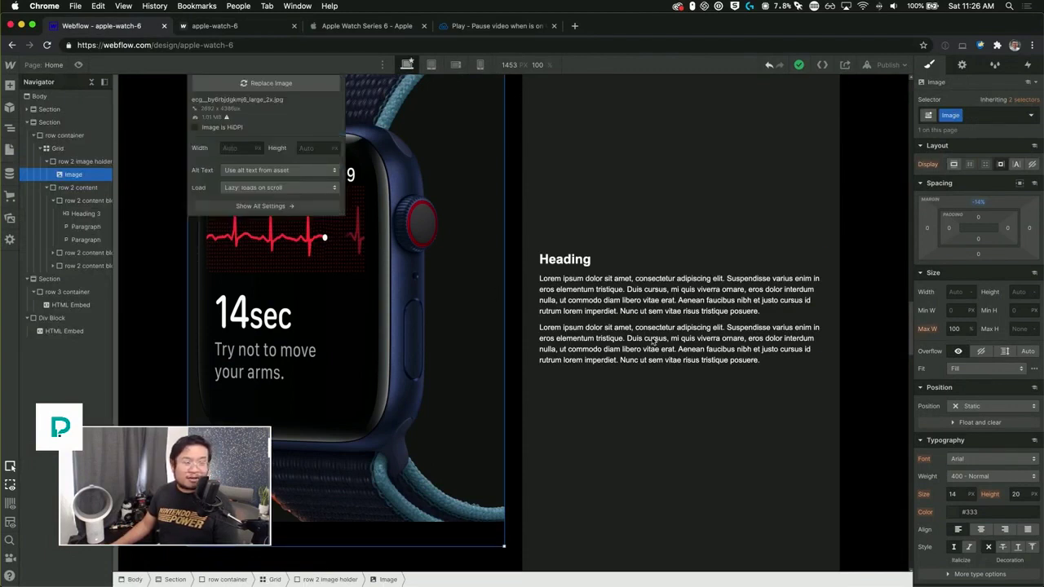
pyautogui.click(262, 190)
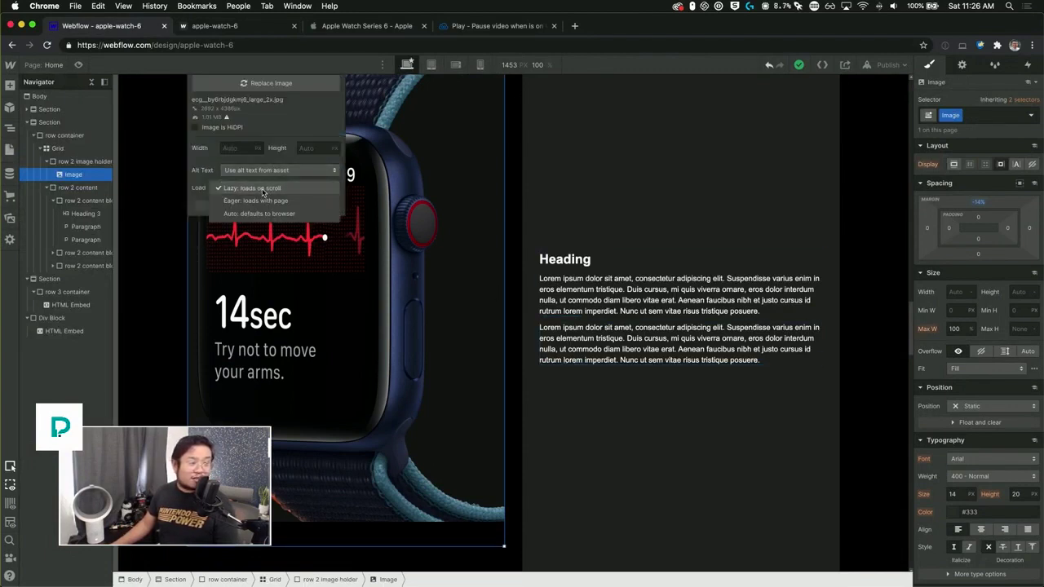
pyautogui.click(275, 214)
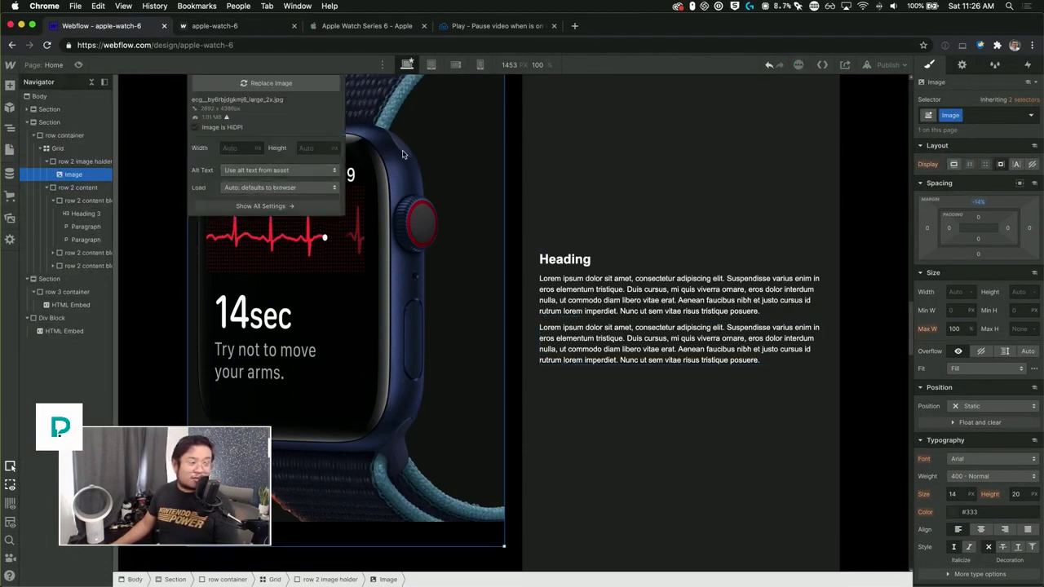
pyautogui.scroll(-3, 368, 211)
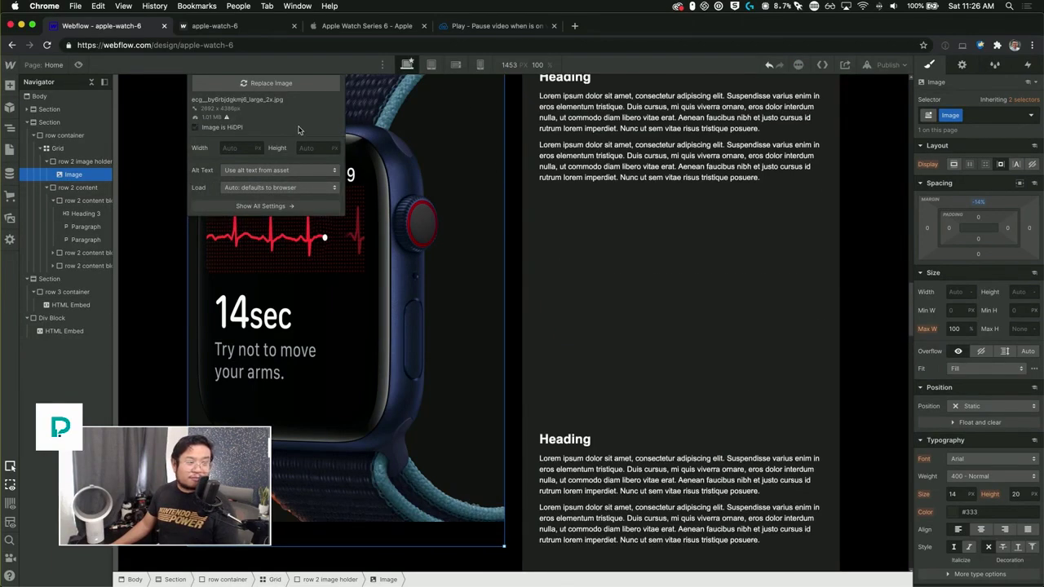
# Review the ECG watch image's full settings, toggle the page preview and recheck the image's load option on the canvas
pyautogui.click(961, 65)
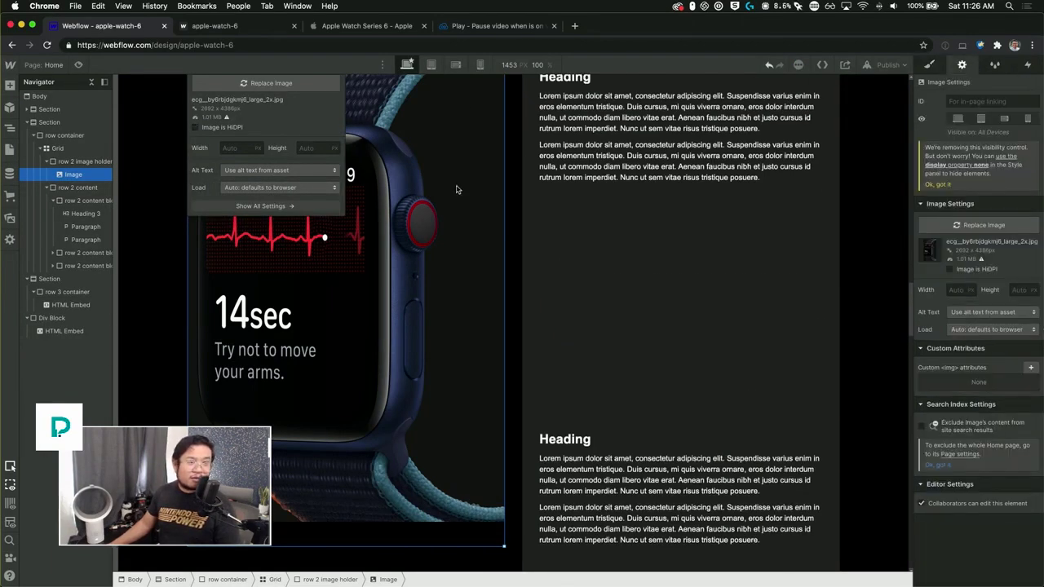
pyautogui.scroll(-2, 457, 189)
pyautogui.click(80, 65)
pyautogui.click(79, 65)
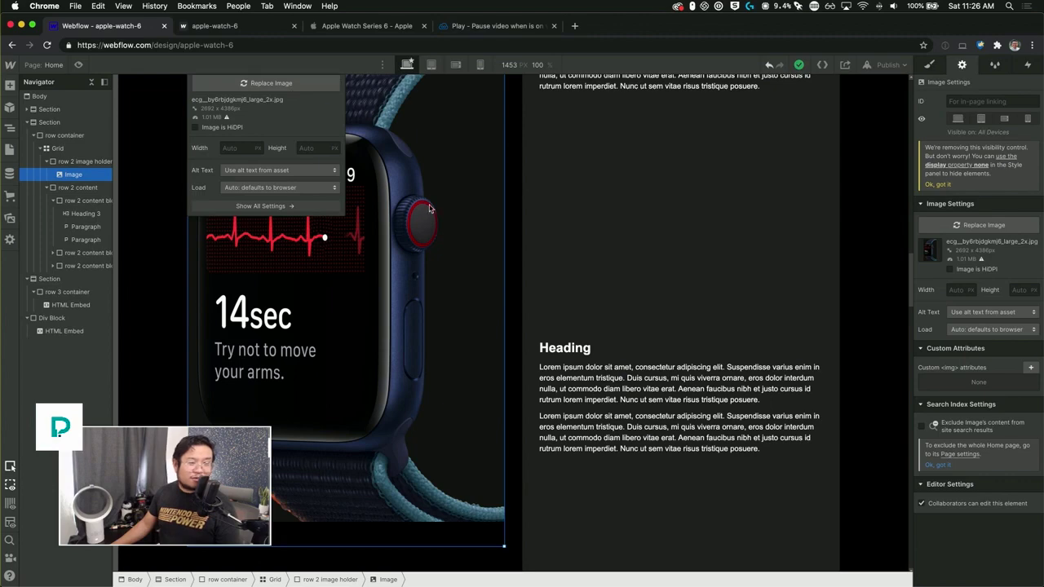
pyautogui.click(718, 227)
pyautogui.click(389, 233)
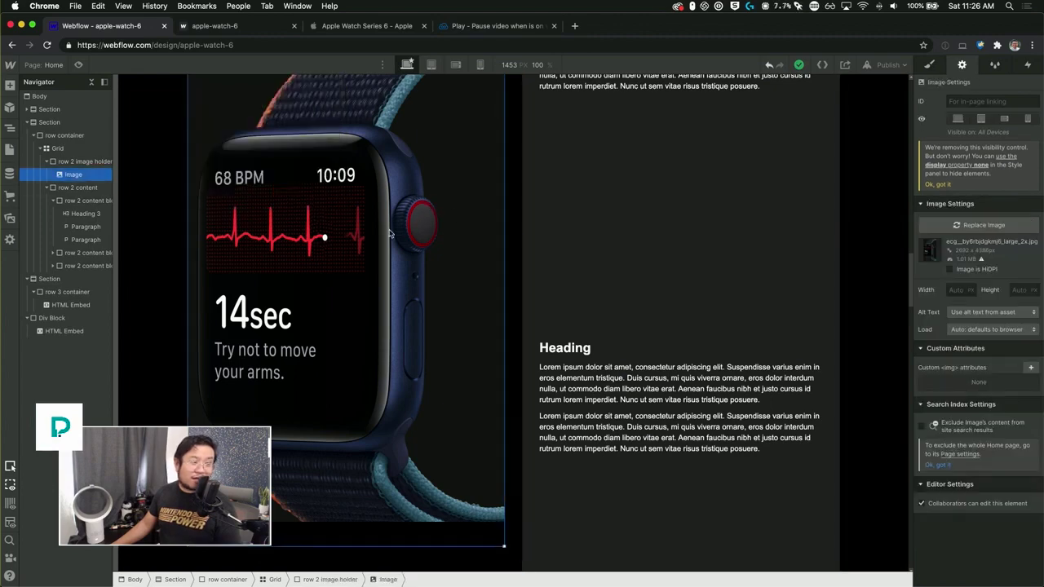
pyautogui.doubleClick(376, 403)
pyautogui.click(660, 236)
pyautogui.scroll(5, 578, 312)
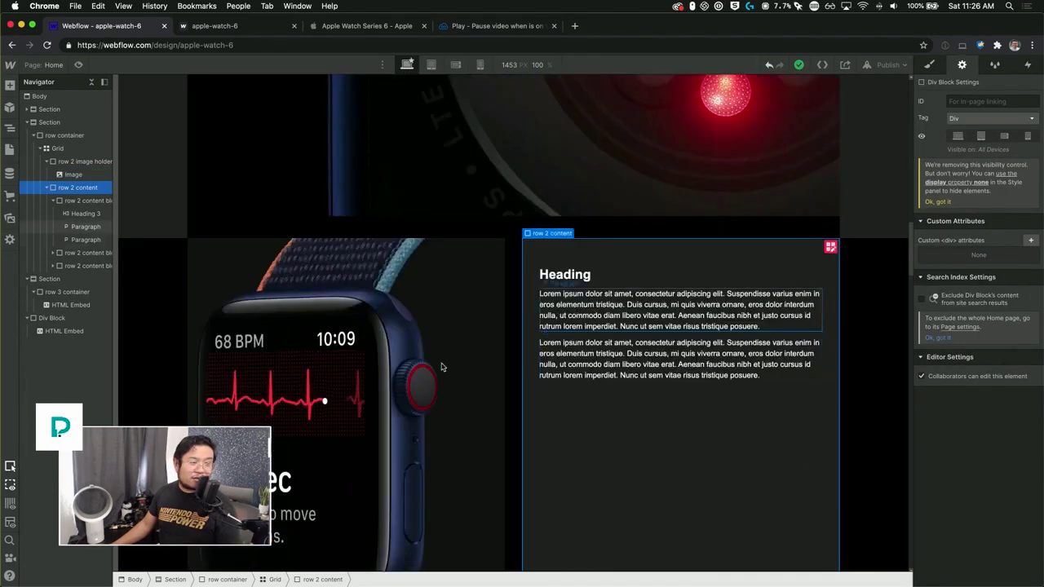
pyautogui.doubleClick(382, 374)
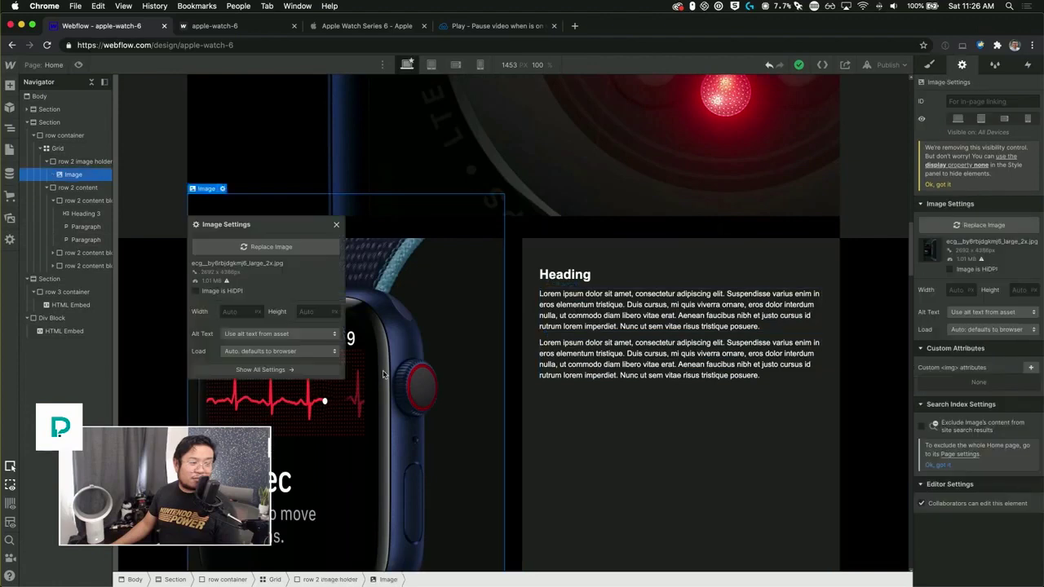
pyautogui.click(337, 227)
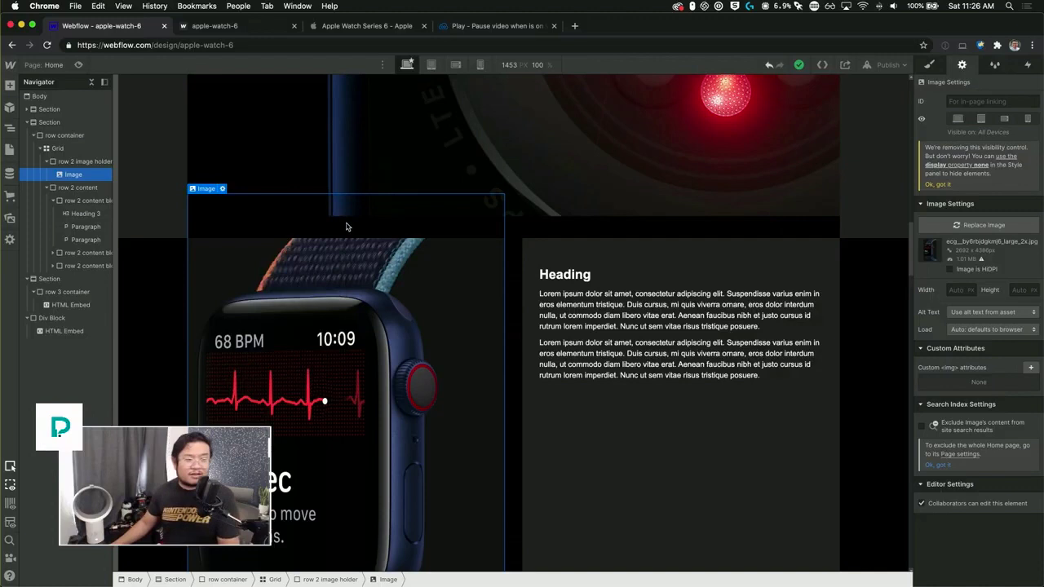
# Republish the site to apple-watch-6.webflow.io with the changed image loading and return to the published page
pyautogui.click(885, 66)
pyautogui.click(840, 206)
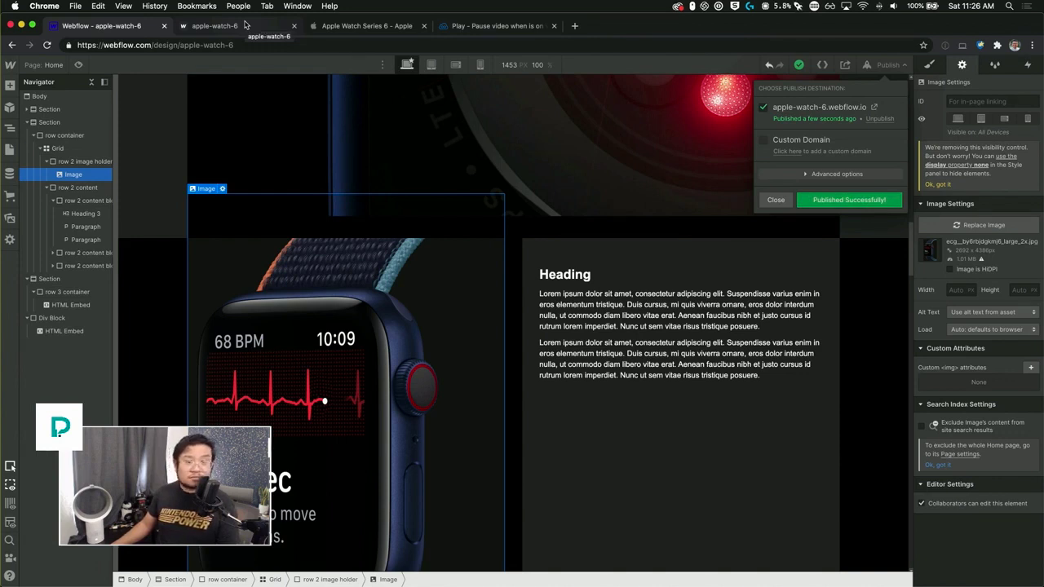
pyautogui.click(244, 25)
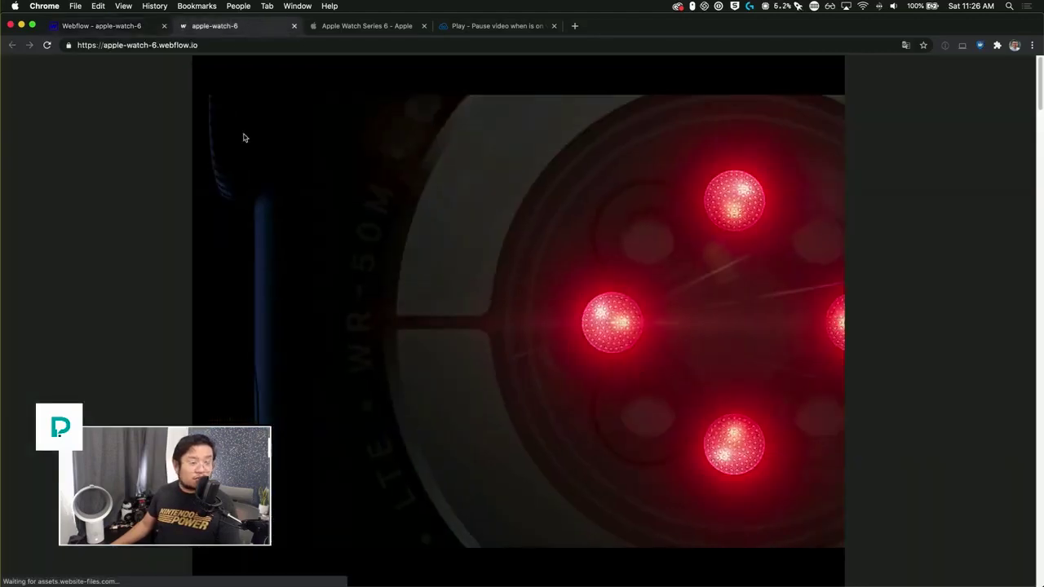
# Scroll through the republished page to check the ECG image's loading and zoom and the swimming watch video's playback
pyautogui.scroll(-5, 259, 275)
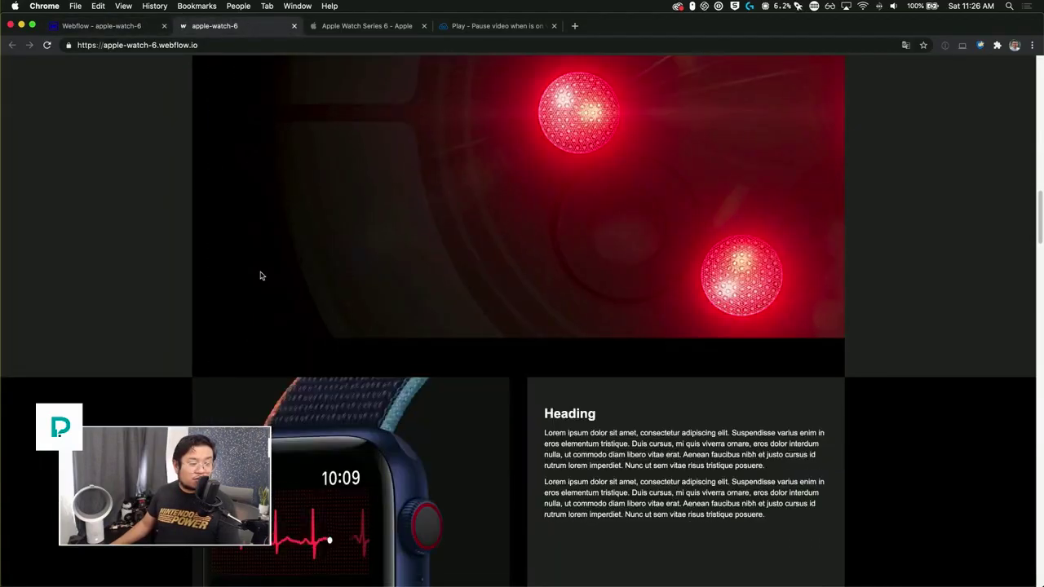
pyautogui.scroll(-10, 261, 275)
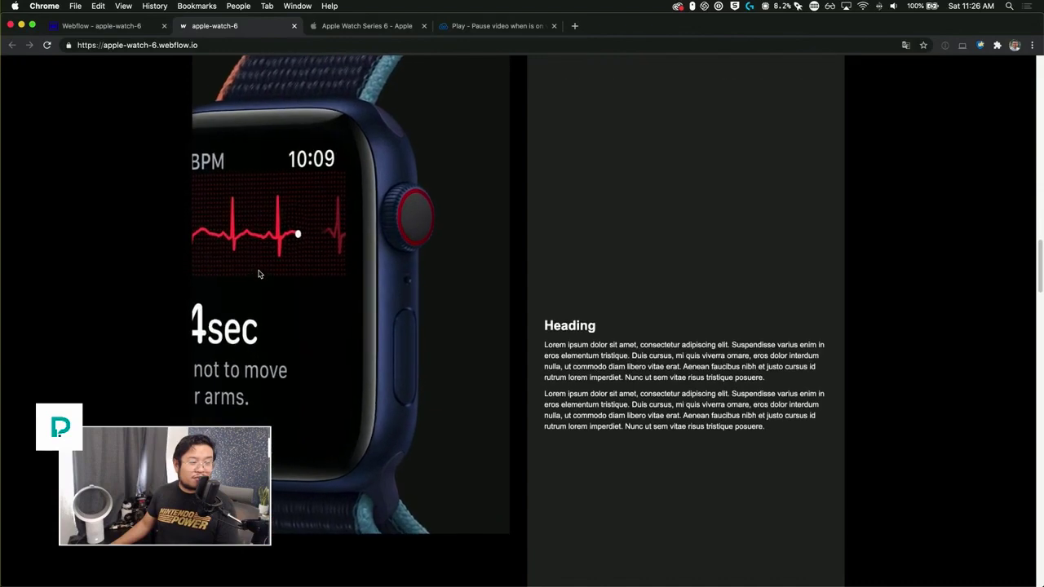
pyautogui.scroll(-10, 260, 274)
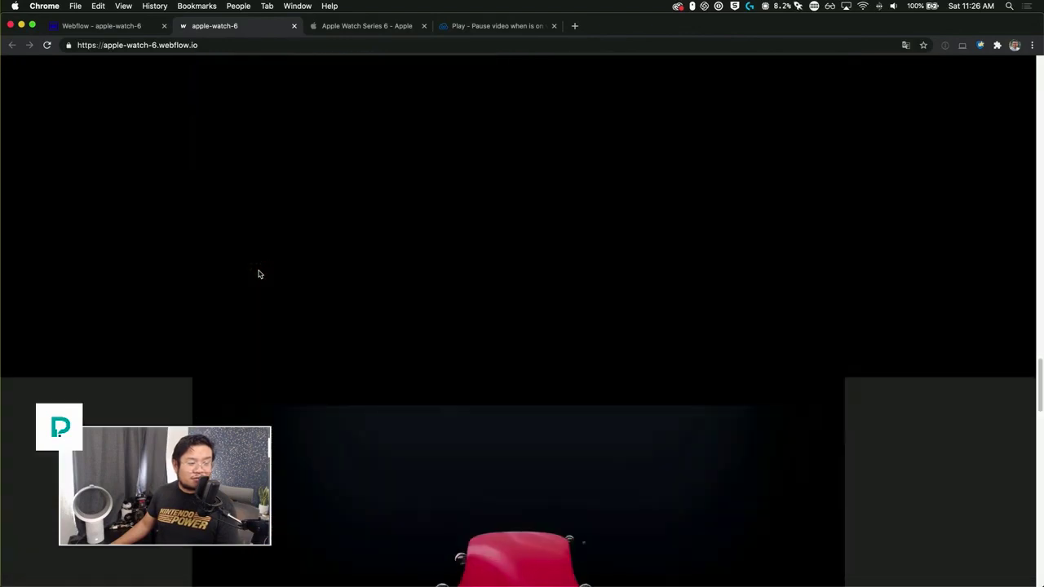
pyautogui.scroll(-5, 259, 275)
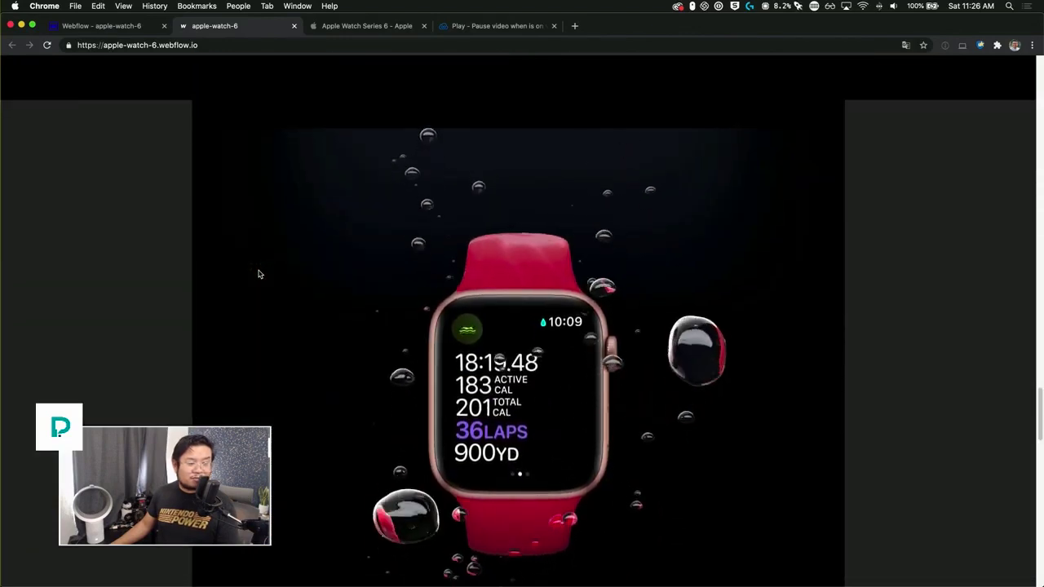
pyautogui.scroll(-5, 259, 275)
pyautogui.scroll(5, 260, 275)
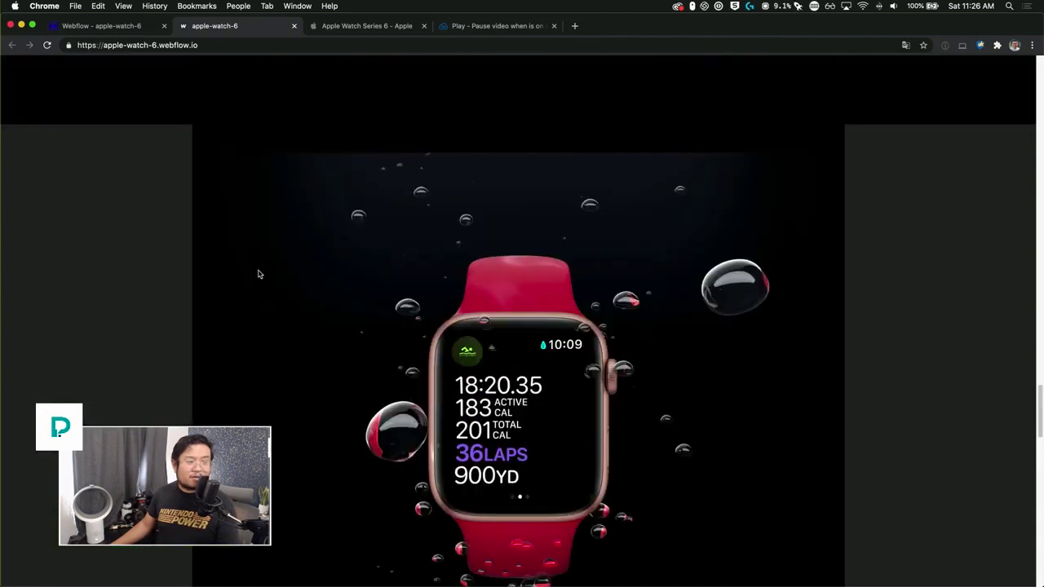
pyautogui.scroll(3, 259, 275)
pyautogui.scroll(-6, 260, 275)
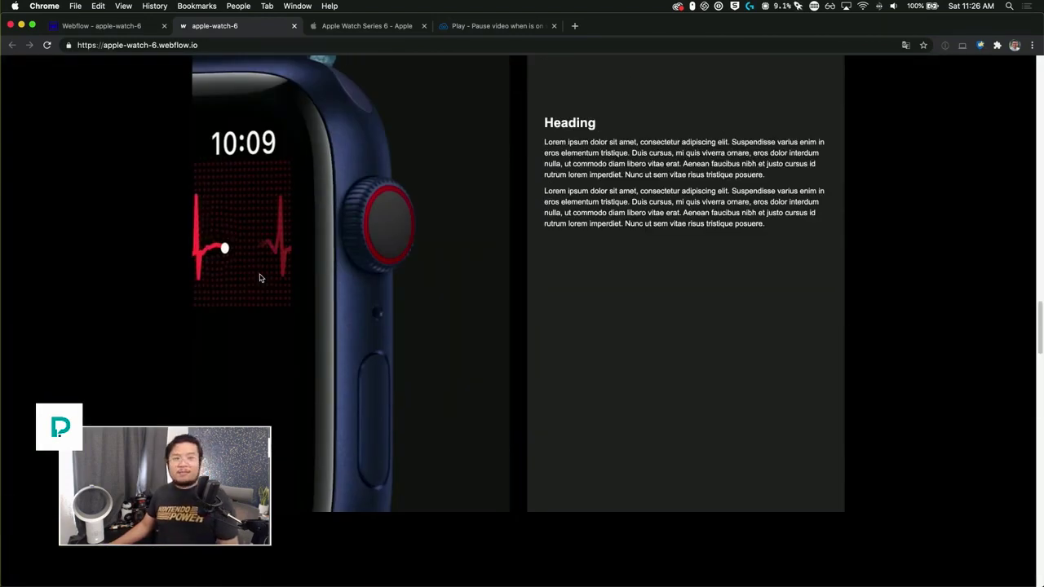